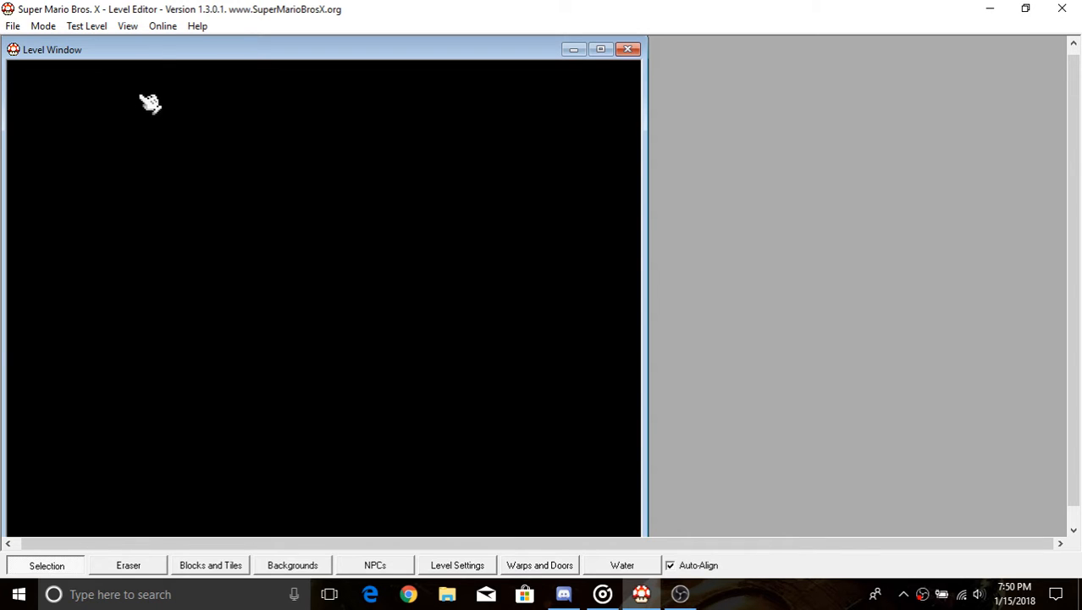
mouse_move(199, 59)
left_mouse_down()
mouse_move(354, 71)
mouse_move(195, 60)
left_mouse_up()
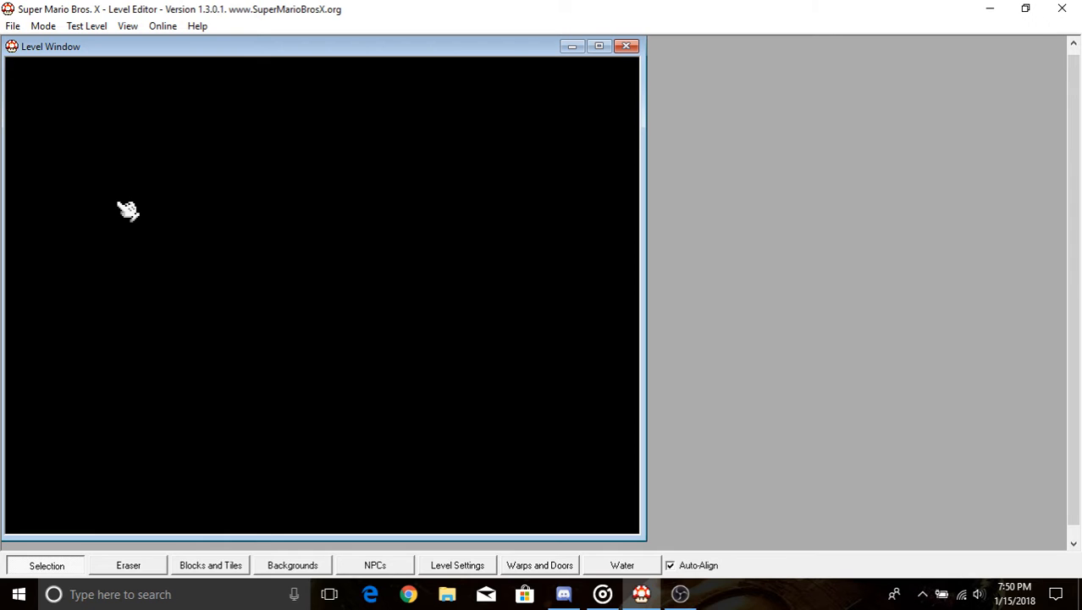
left_click(71, 30)
left_click(69, 26)
- Place a single wood block in the empty level and erase it with the Eraser
left_click(129, 565)
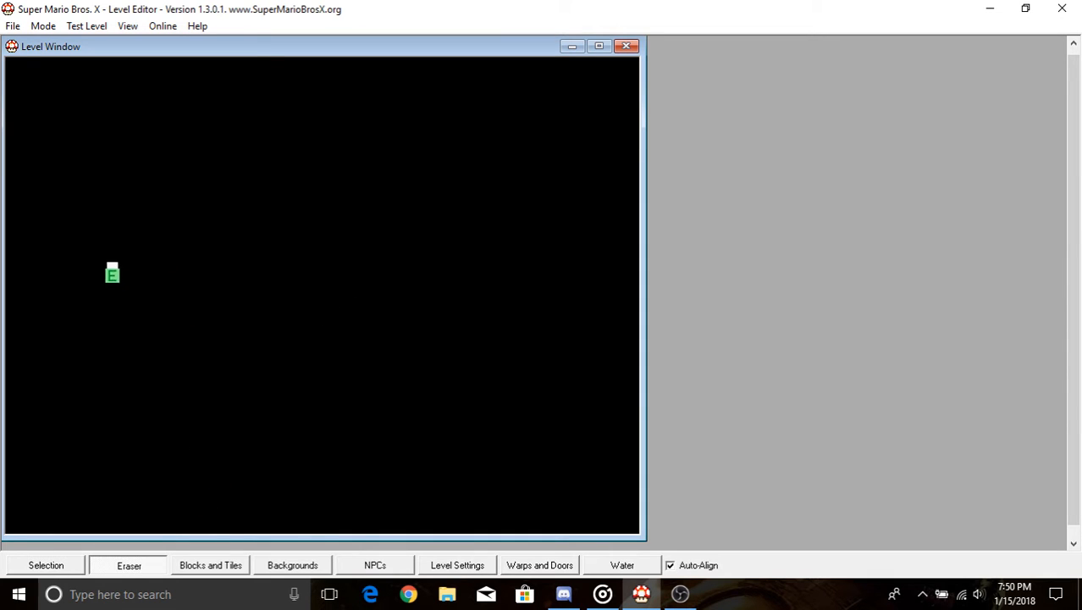
left_click(213, 565)
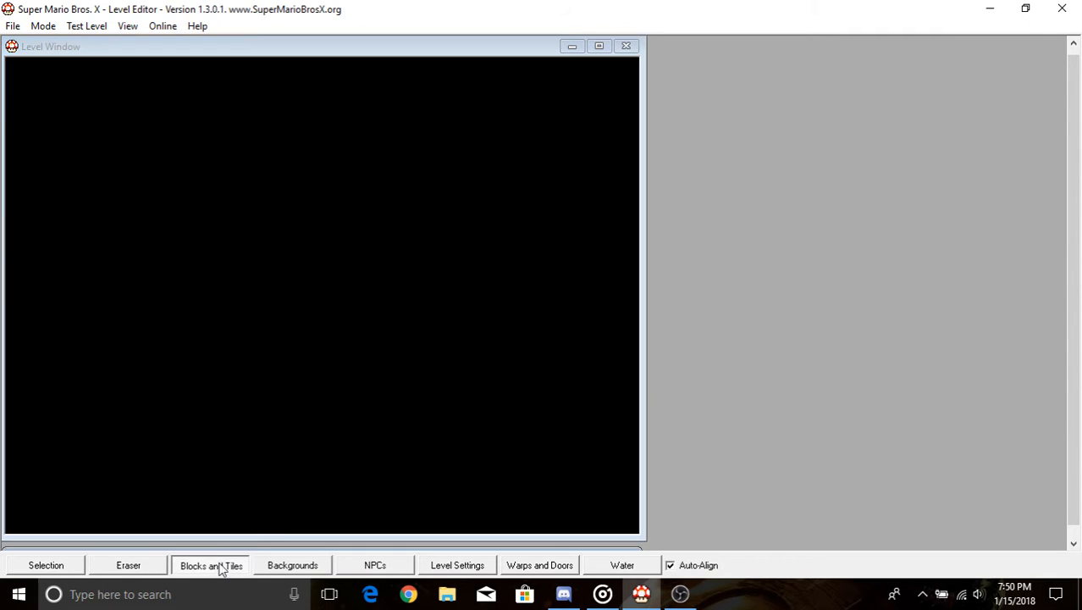
left_click(221, 347)
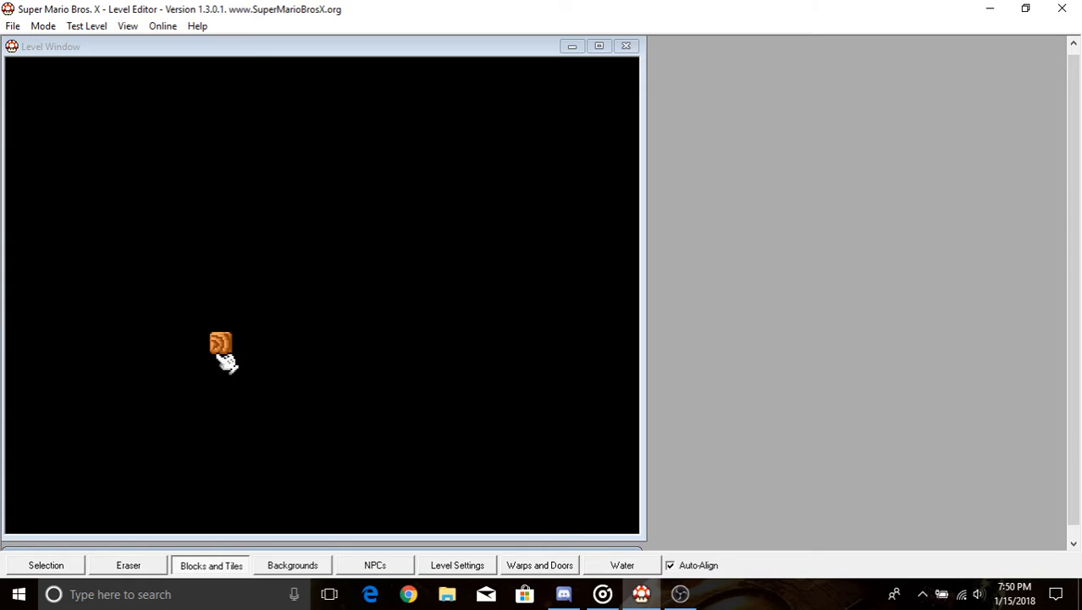
left_click(129, 565)
left_click(225, 349)
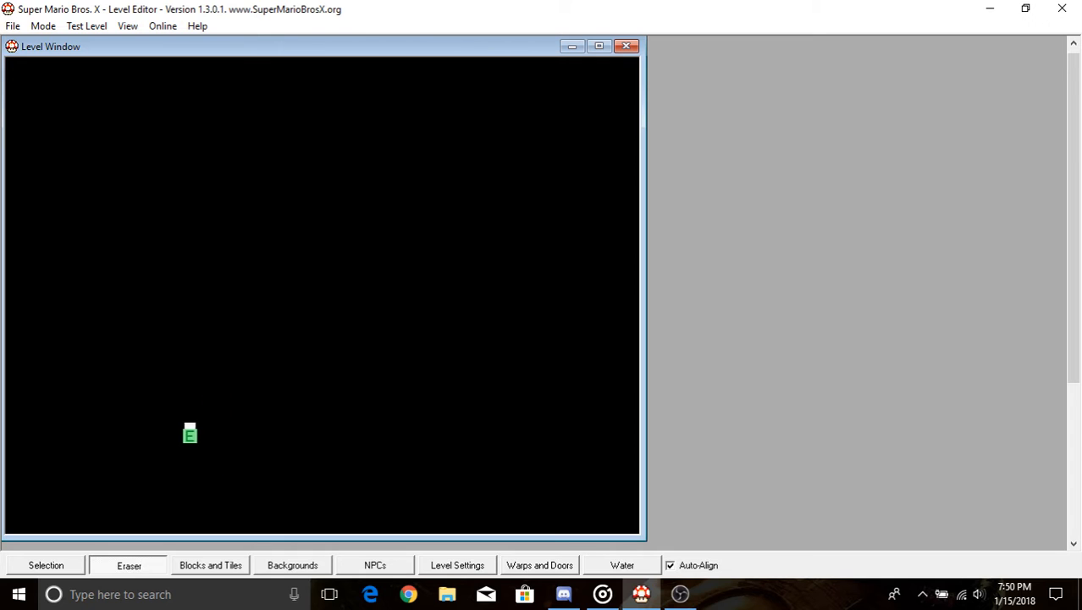
- Show the Blocks and Tiles palette and move it up beside the level view
left_click(235, 566)
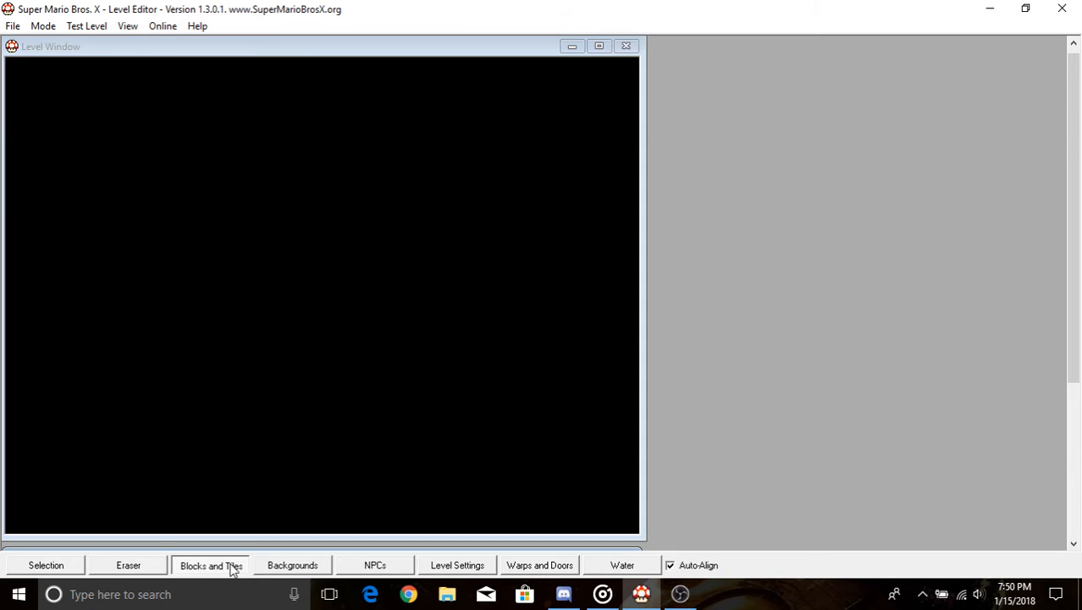
left_click_drag(1078, 377, 1066, 475)
left_click_drag(446, 357, 732, 84)
left_click_drag(1064, 257, 1043, 76)
left_click_drag(762, 295, 918, 149)
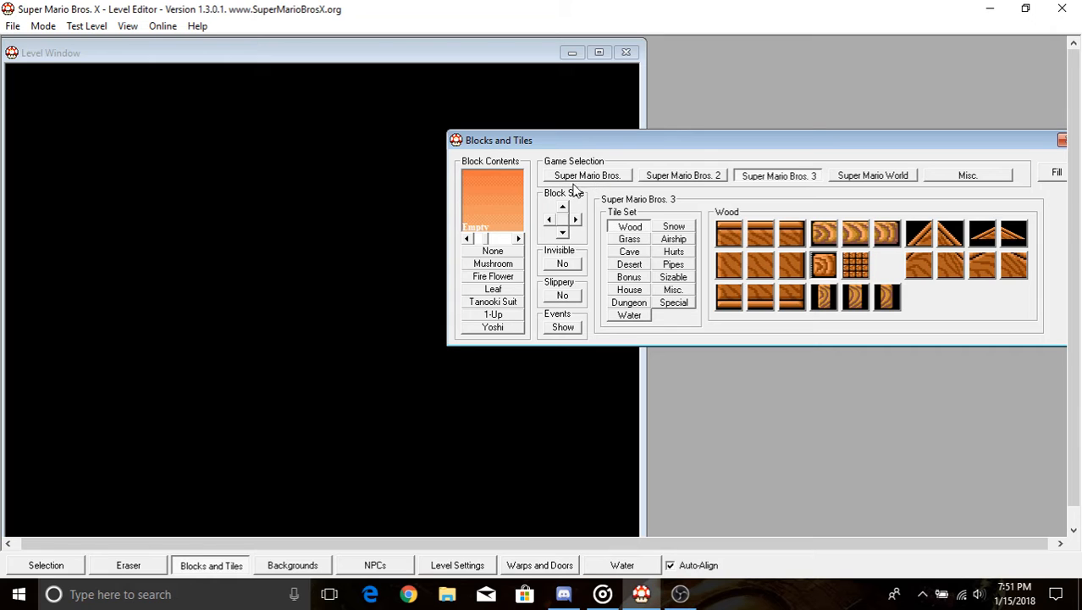
- Look through the block palettes of the different Mario games, including the Super Mario Bros. Sizable, Special and Misc tile sets
left_click(601, 175)
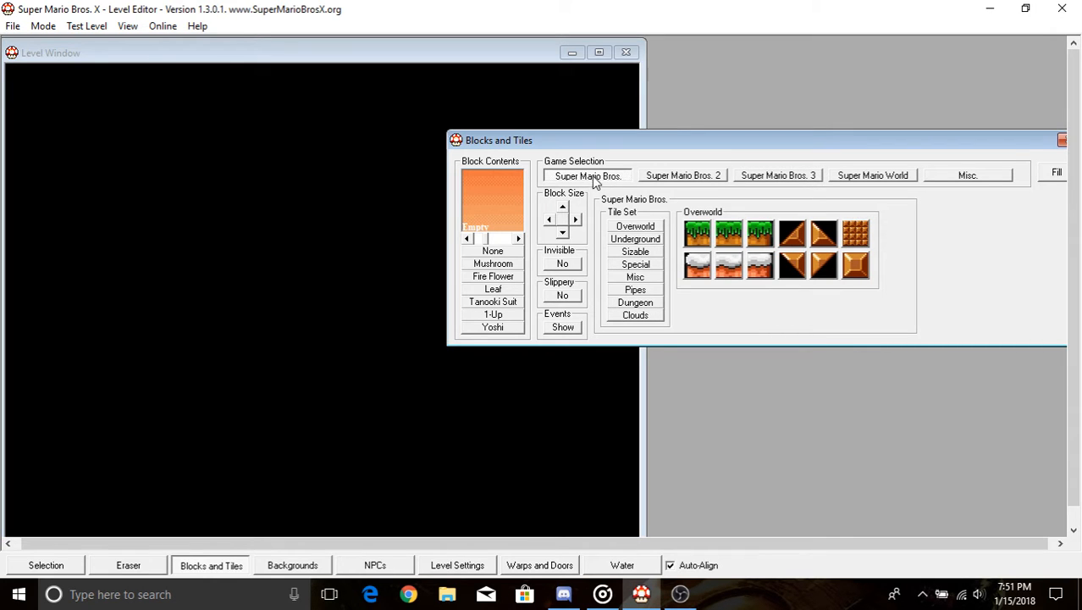
left_click(702, 178)
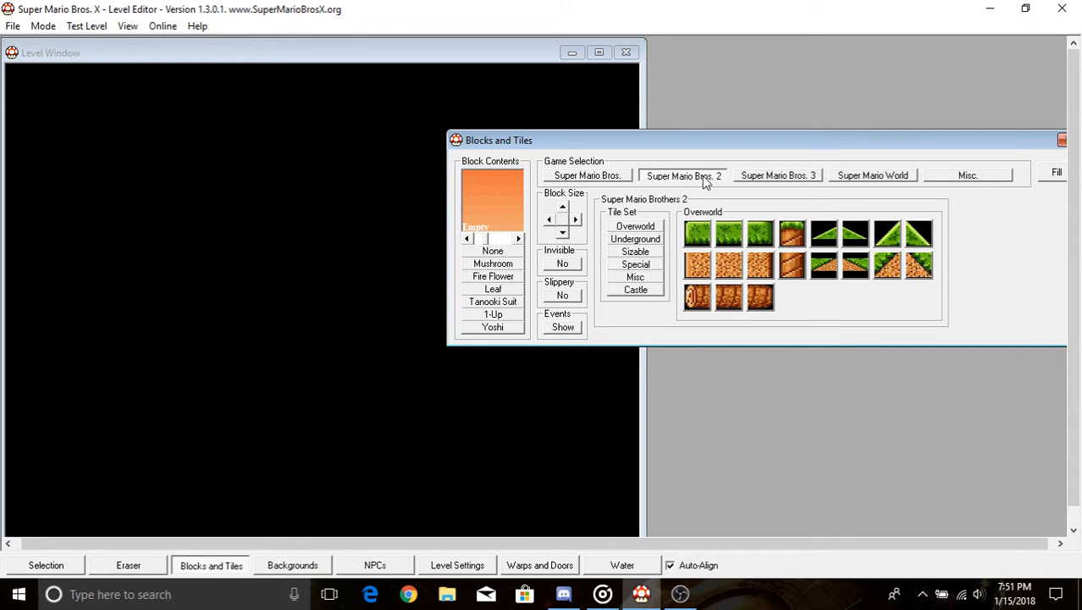
left_click(772, 180)
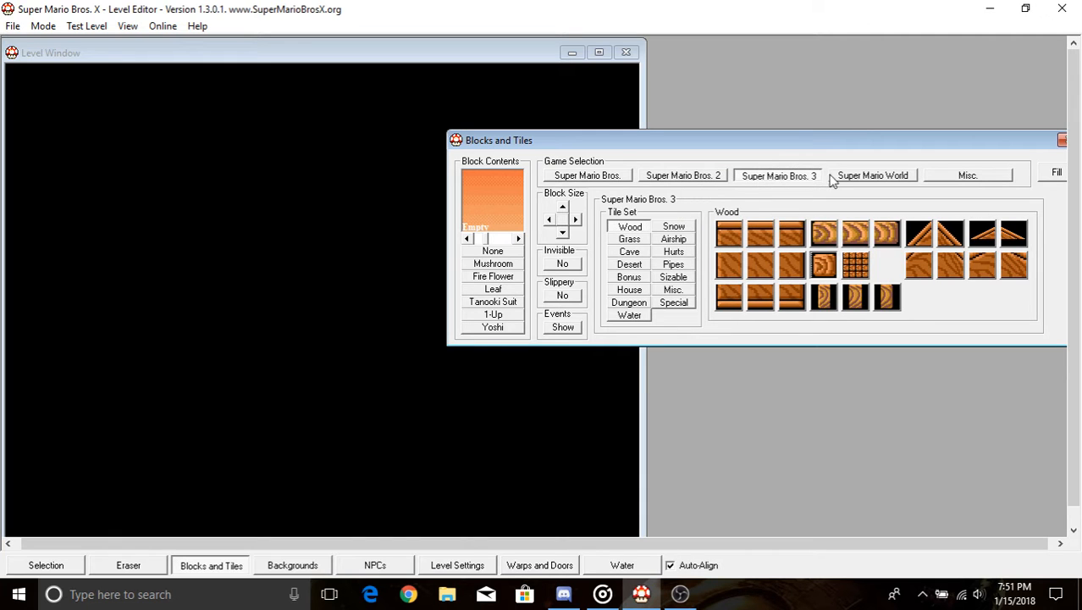
left_click(856, 177)
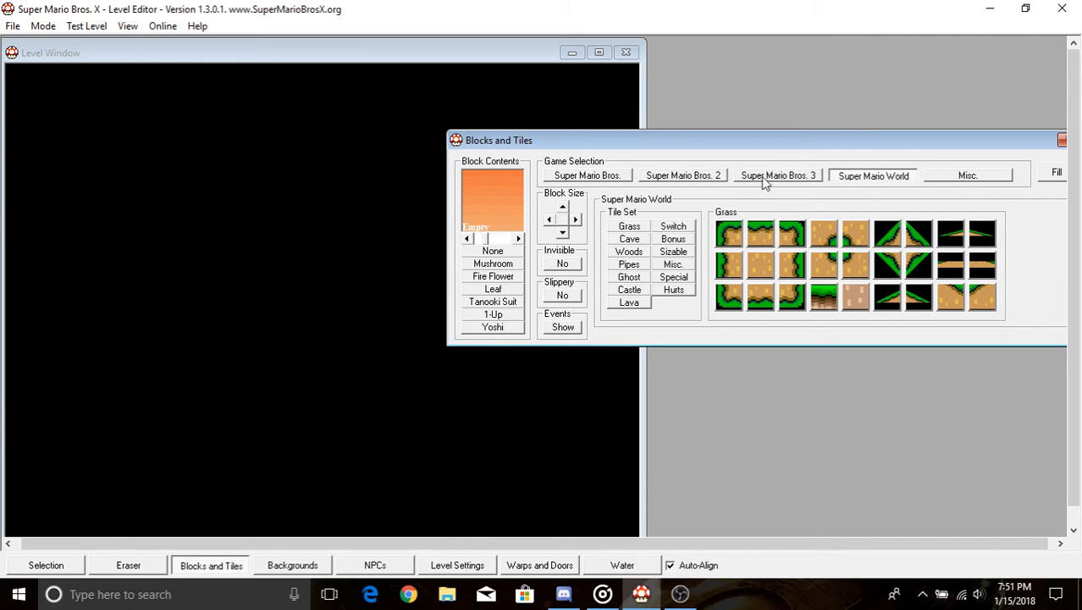
left_click(653, 178)
left_click(619, 180)
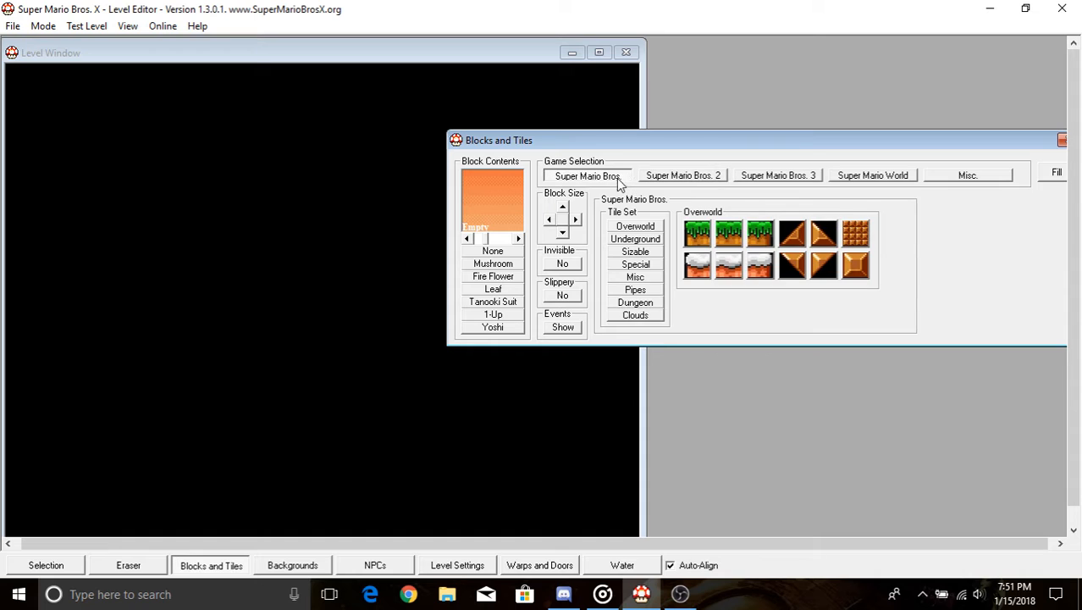
left_click(634, 239)
left_click(634, 252)
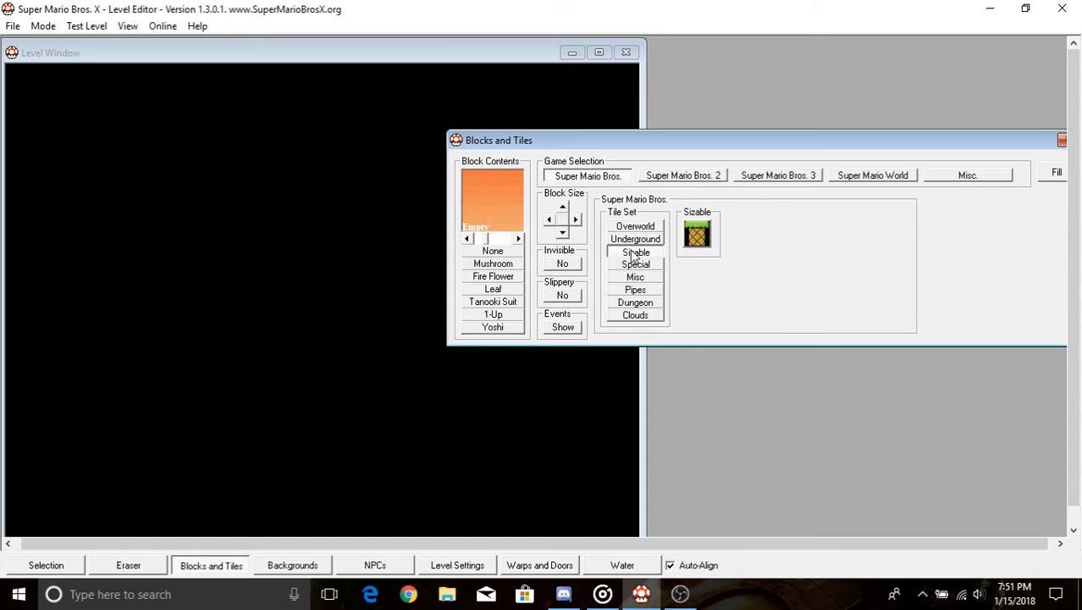
left_click(631, 266)
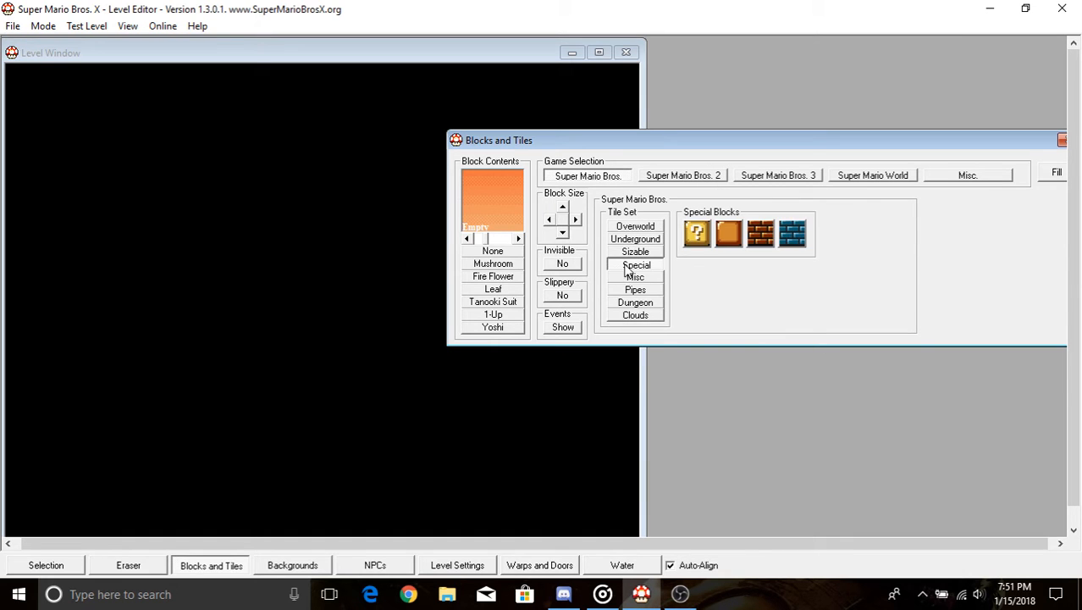
left_click(639, 278)
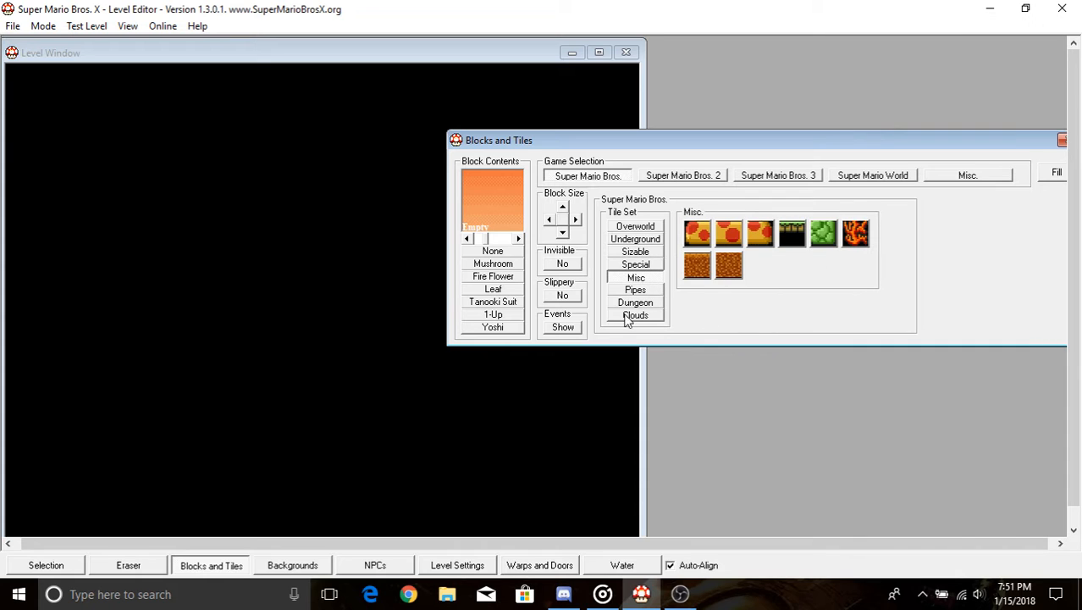
left_click(761, 180)
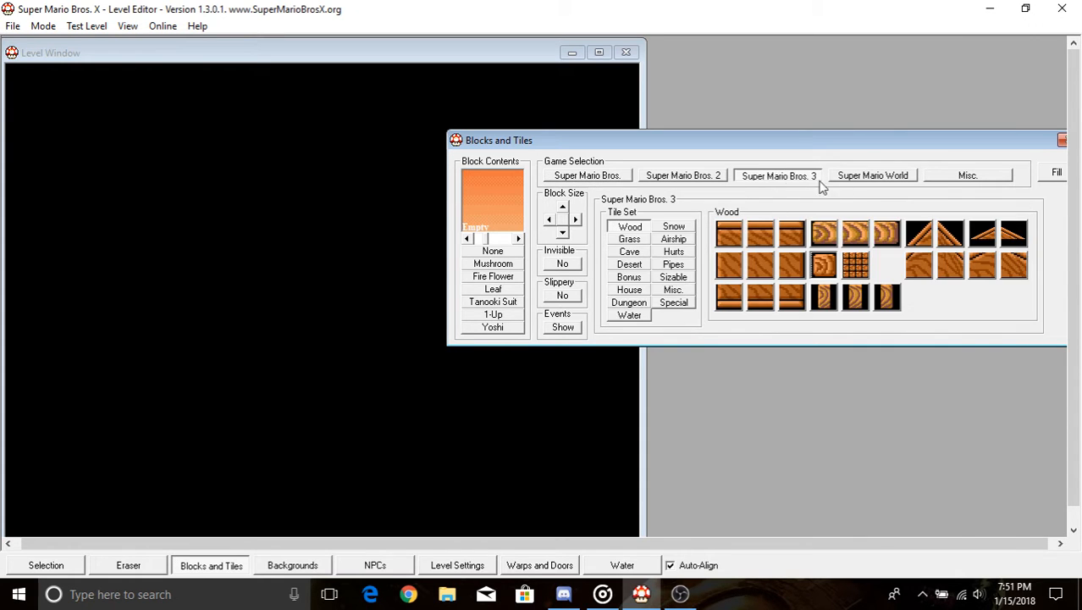
- Lay a row of nine Super Mario World grass-top tiles from the level's left edge, one tile above the bottom
left_click(869, 176)
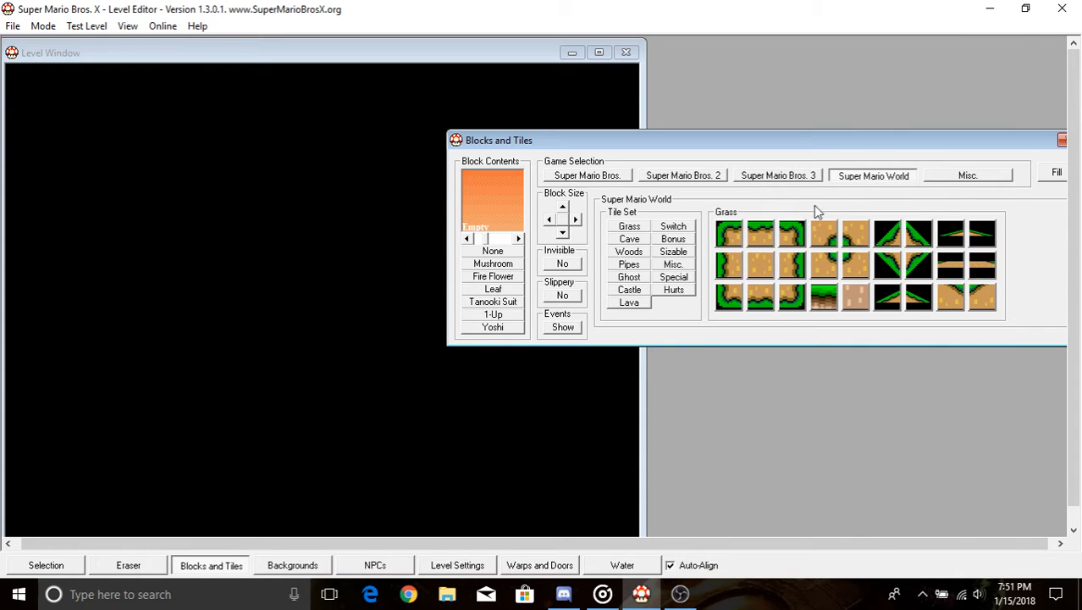
left_click(760, 237)
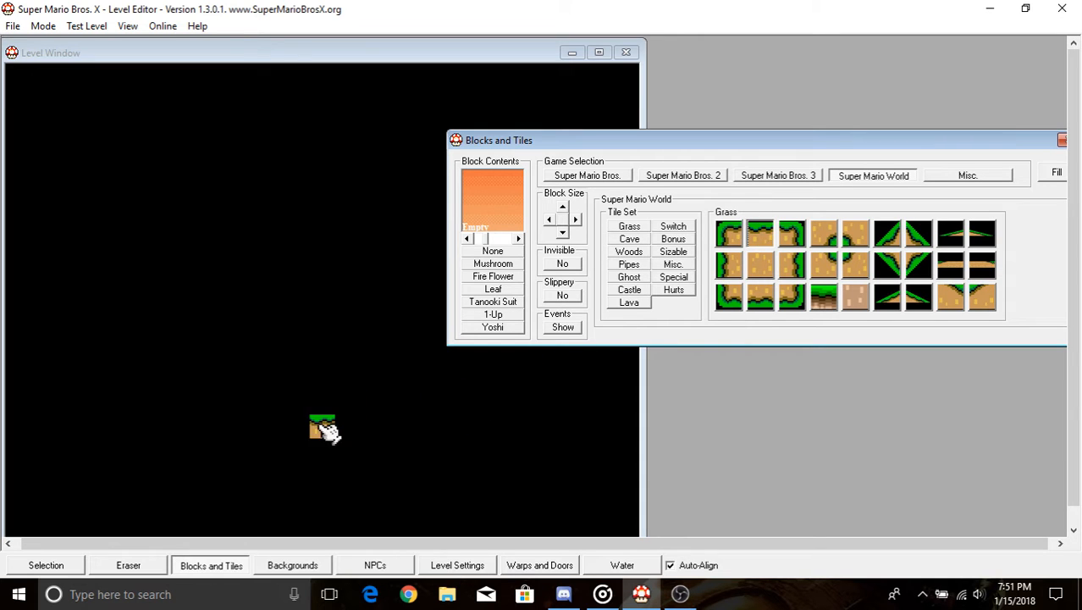
left_click(36, 510)
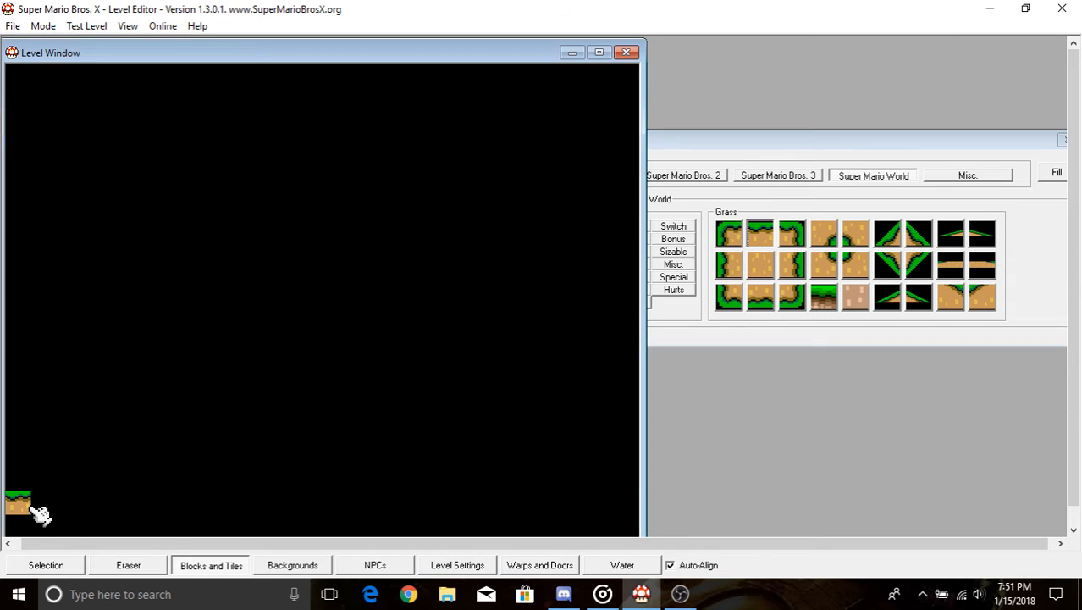
mouse_move(85, 508)
left_mouse_down()
mouse_move(48, 512)
mouse_move(158, 512)
left_mouse_up()
left_click_drag(1075, 355, 1072, 398)
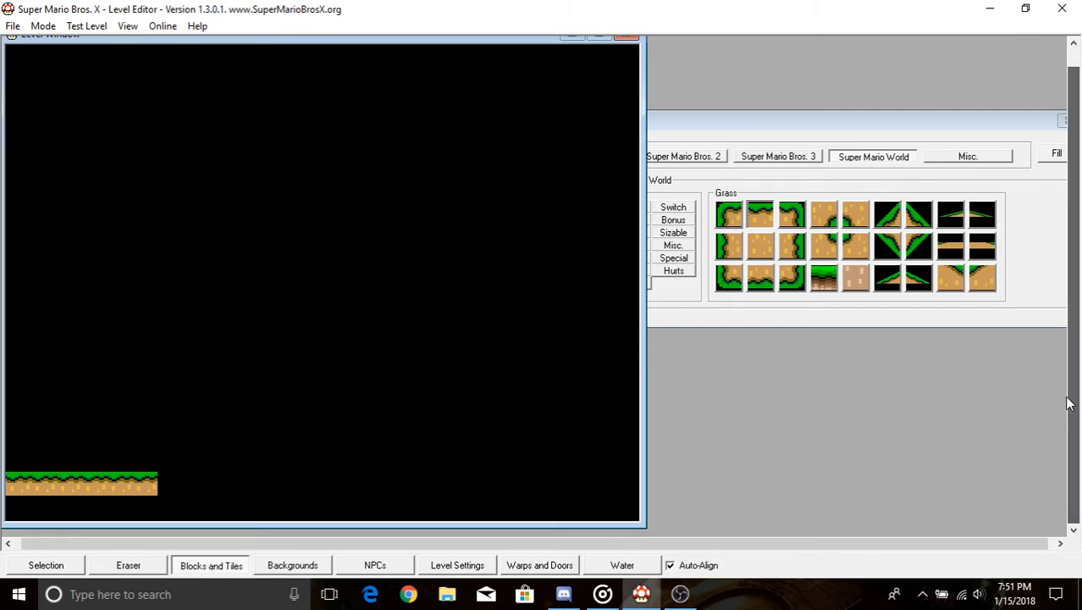
left_click_drag(178, 498, 221, 493)
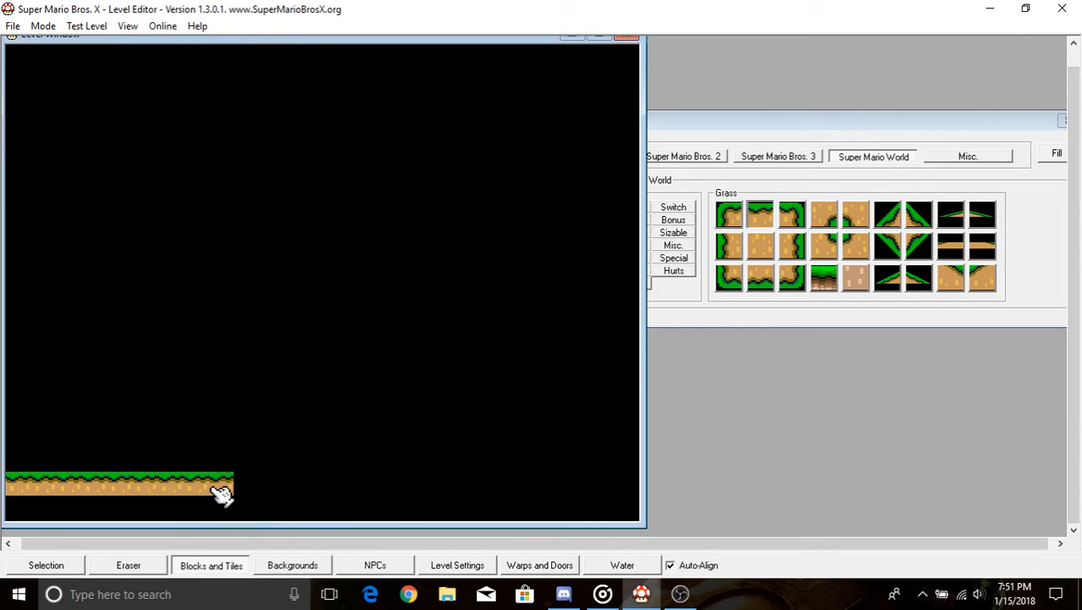
- Fill the bottom row beneath the grass with plain Super Mario World dirt tiles
left_click(761, 246)
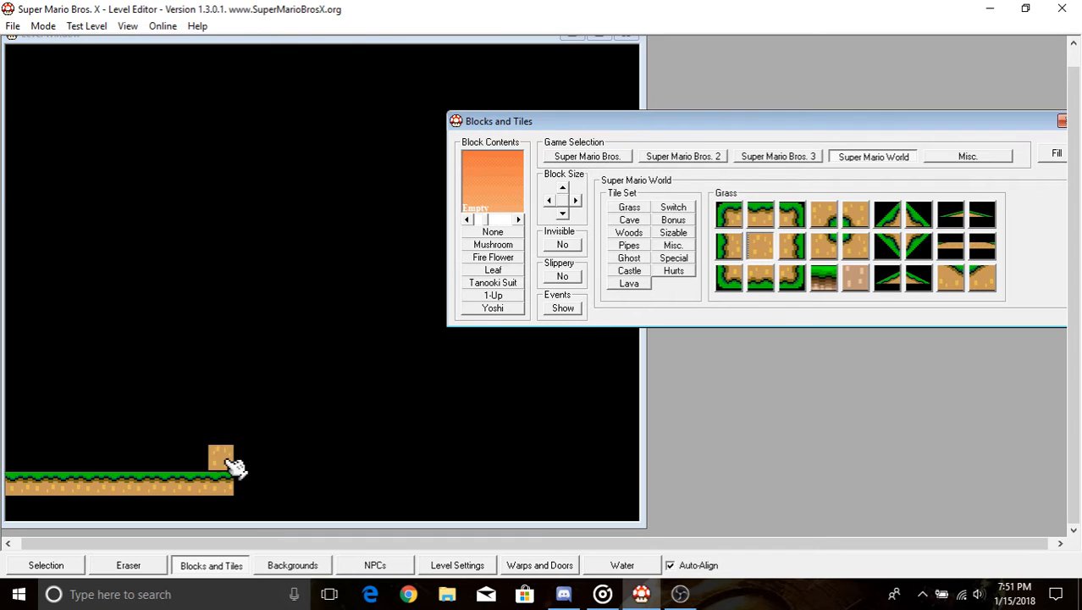
left_click(30, 513)
left_click_drag(40, 518, 266, 502)
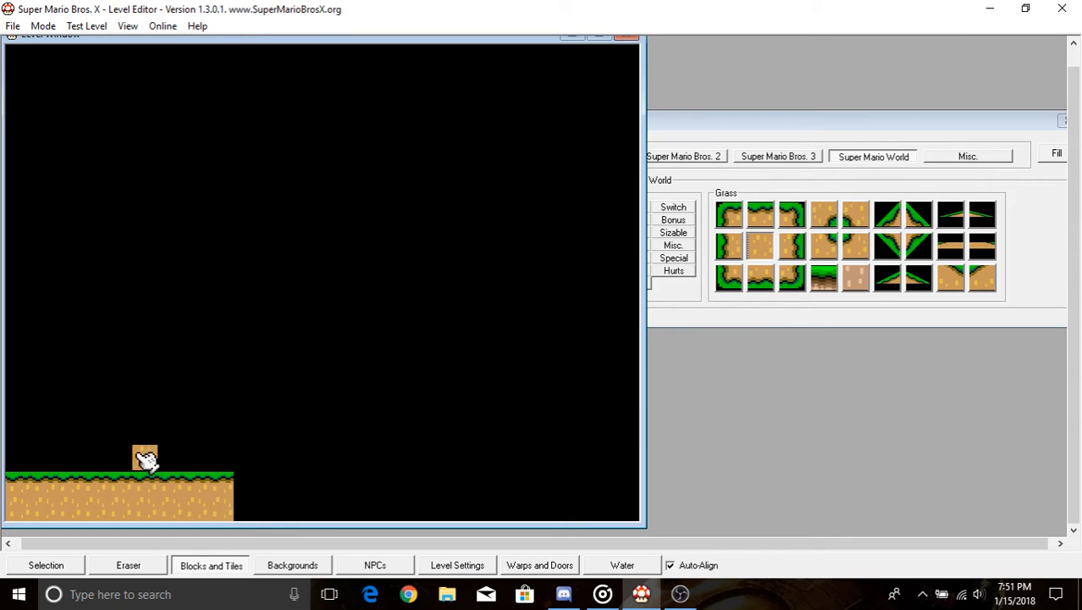
- Extend the ground across the rest of the visible level with grass-top tiles and a dirt row underneath
left_click(760, 215)
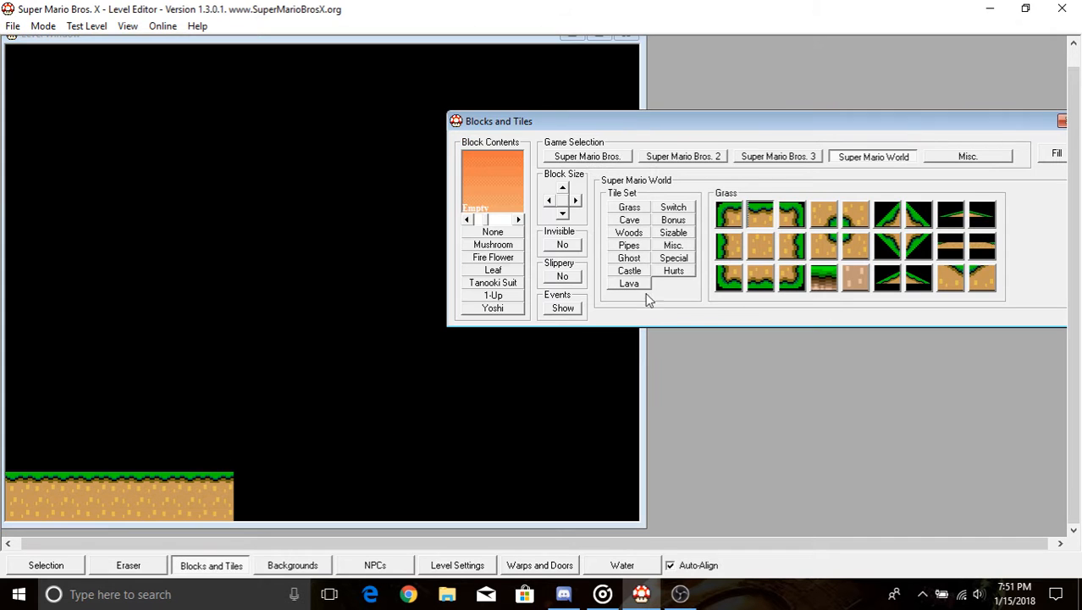
left_click_drag(258, 498, 637, 498)
left_click(741, 310)
left_click_drag(241, 508, 631, 506)
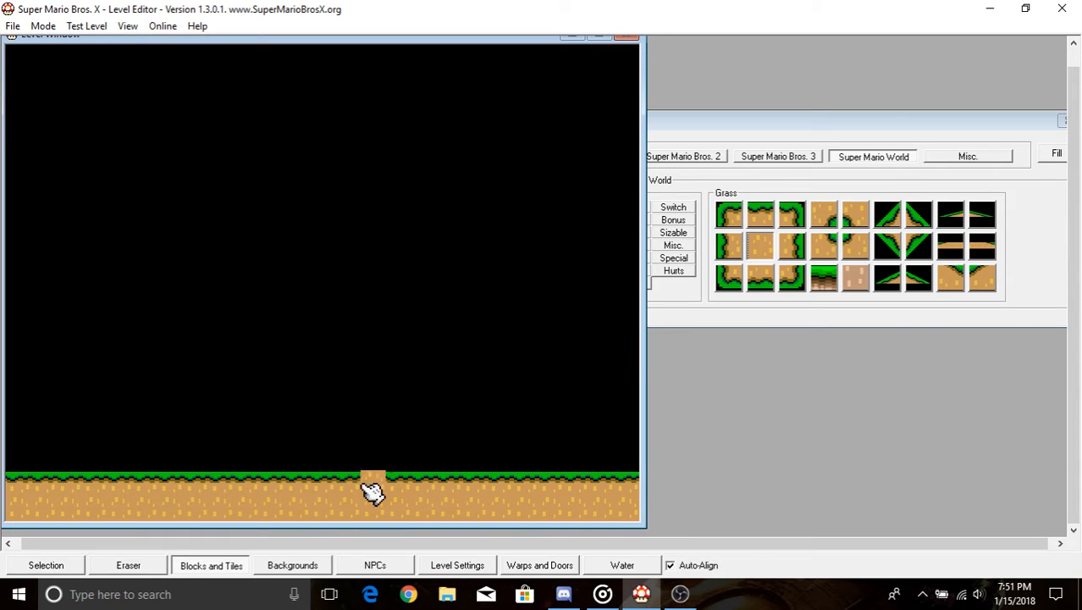
- Look around the level to examine the section's outer boundaries on all sides
key("Right")
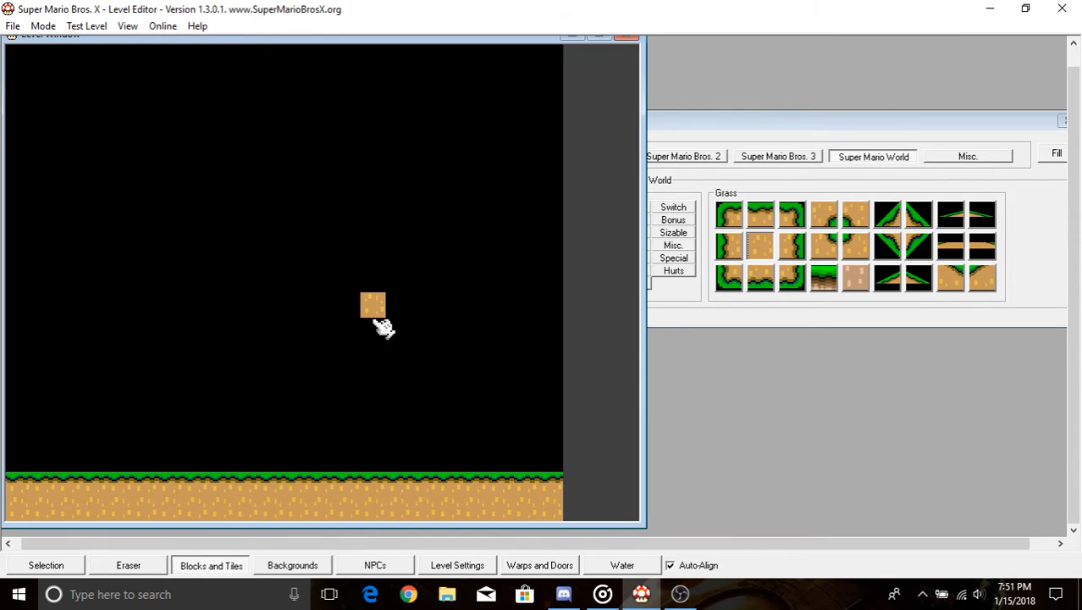
key("Up")
key("Left")
key("Down")
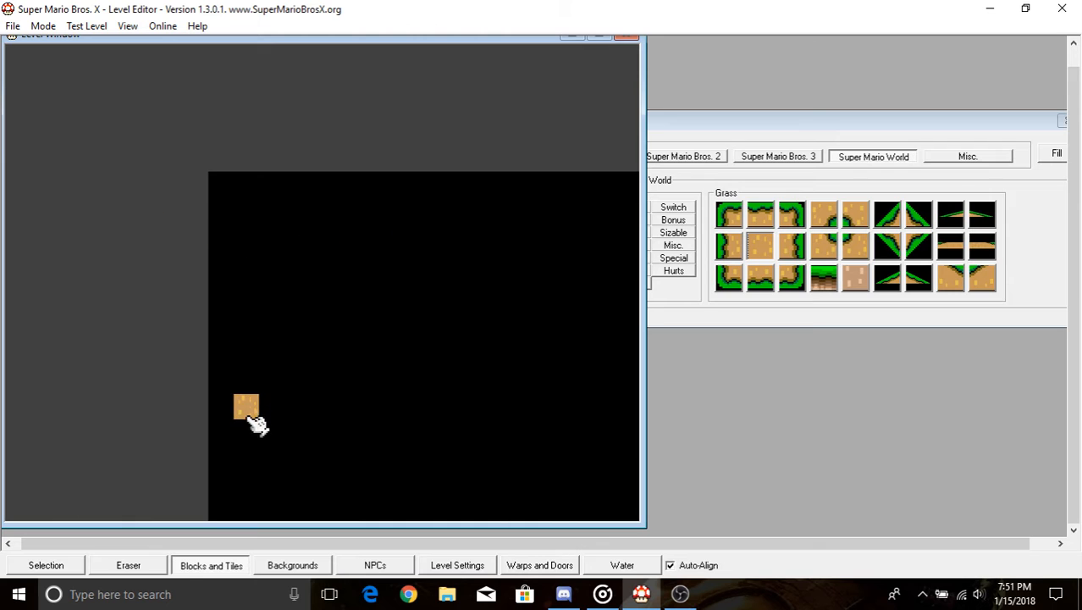
key("Right")
key("Right")
key("Up")
key("Up")
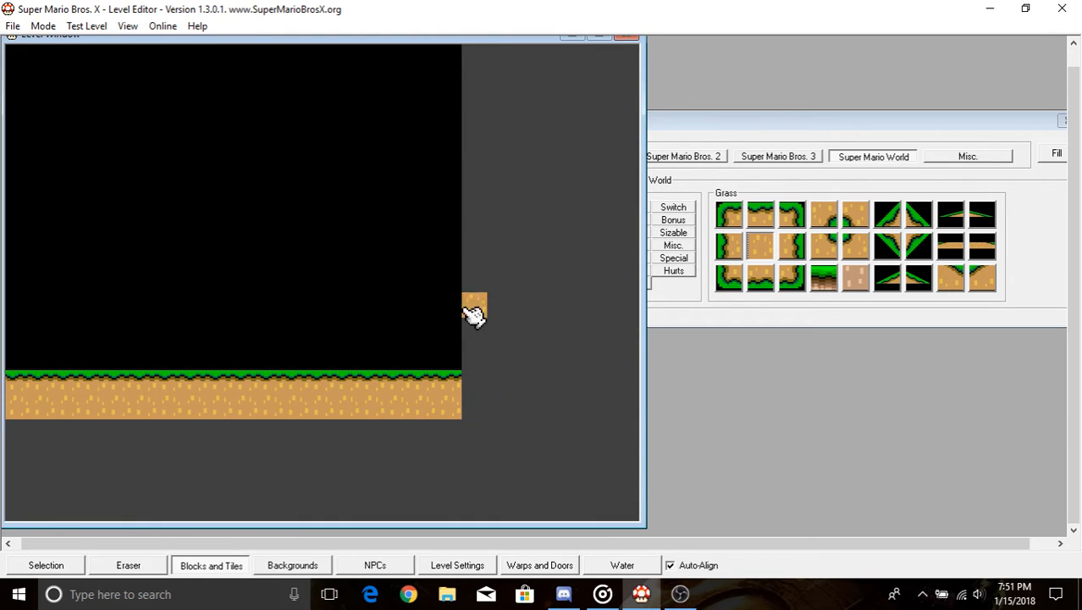
key("Right")
key("Up")
key("Up")
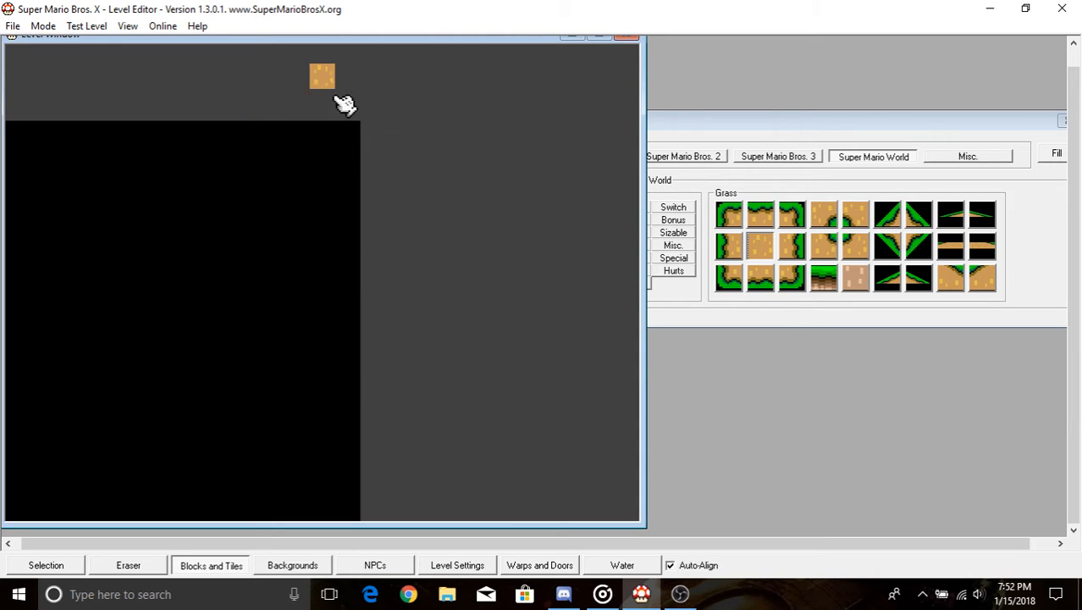
key("Left")
key("Down")
key("Left")
key("Up")
key("Left")
key("Right")
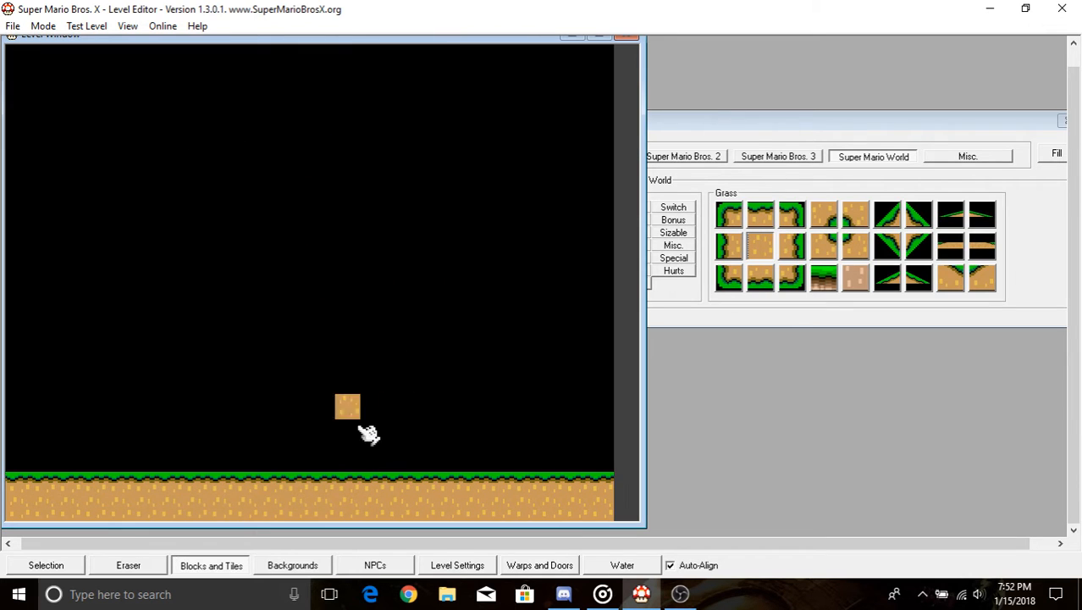
- Show the Background Objects palette and move it up over the level view, clear of the ground
left_click(292, 565)
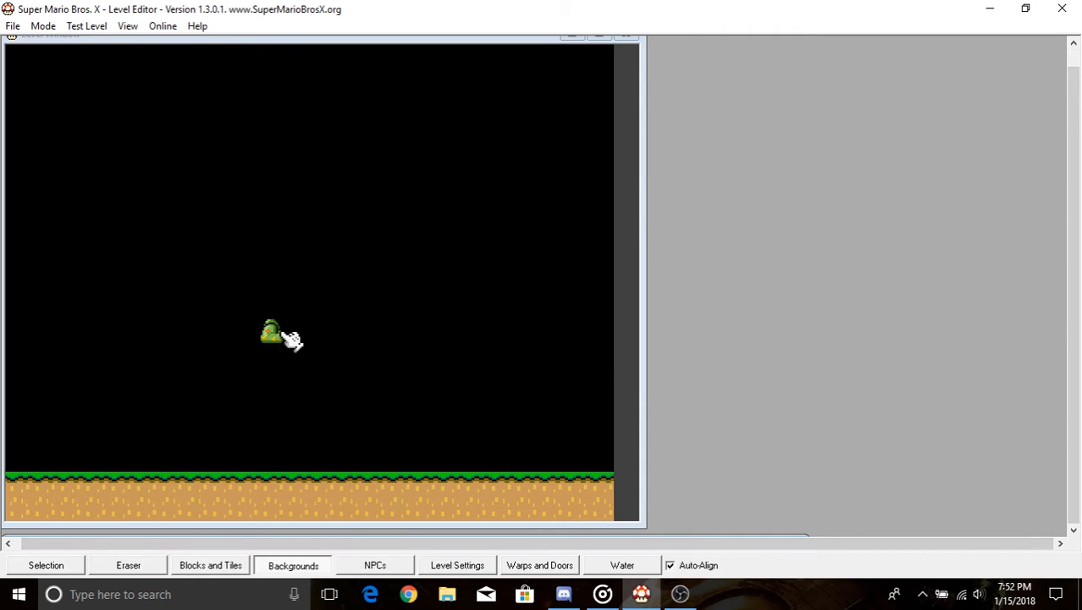
left_click_drag(1077, 262, 1078, 440)
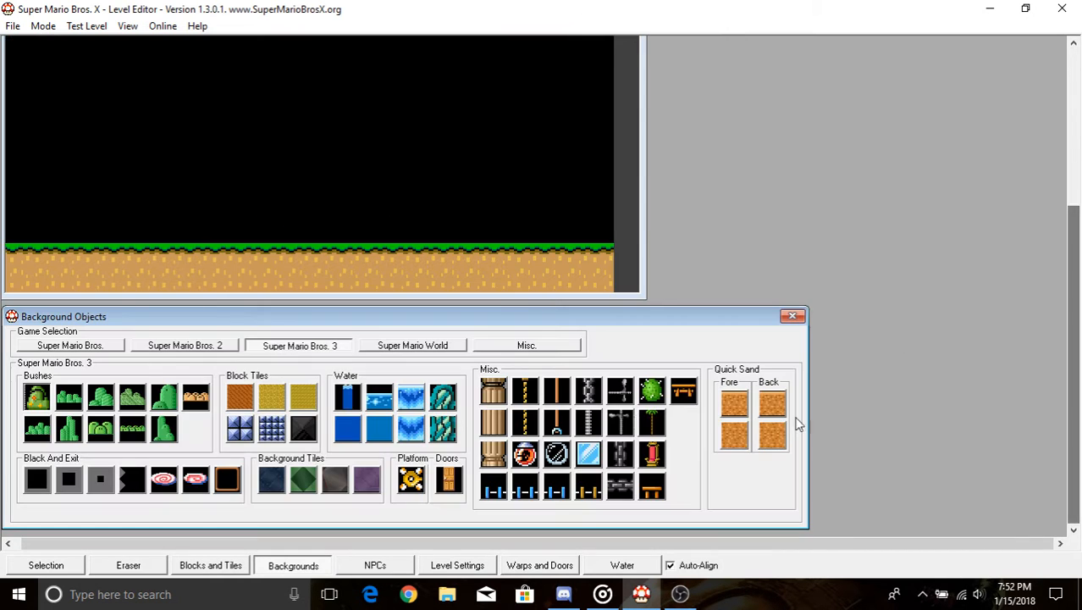
left_click_drag(554, 311, 771, 76)
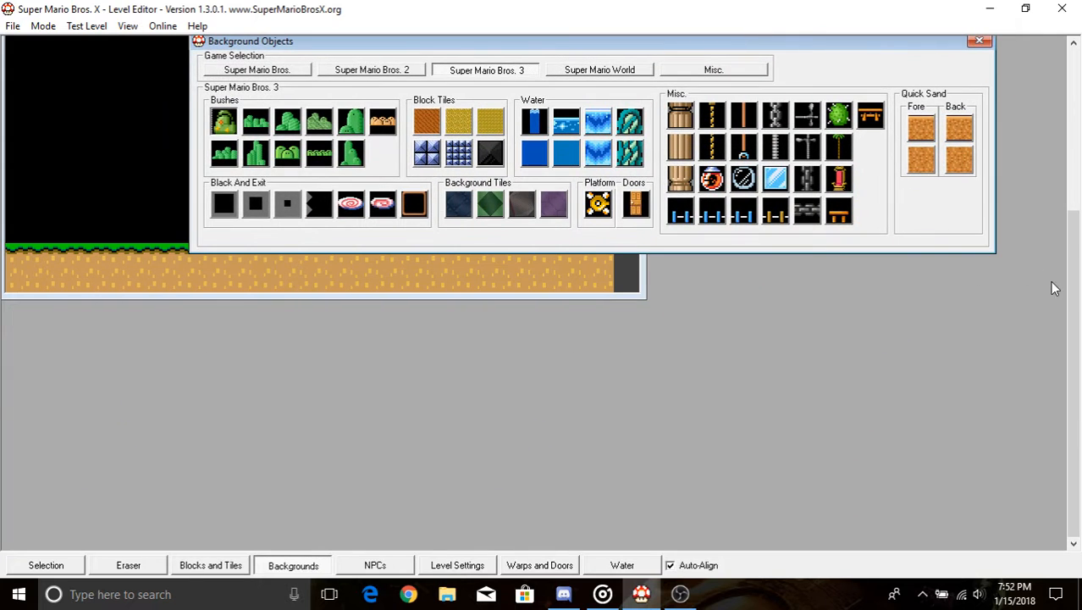
left_click_drag(1074, 288, 1074, 127)
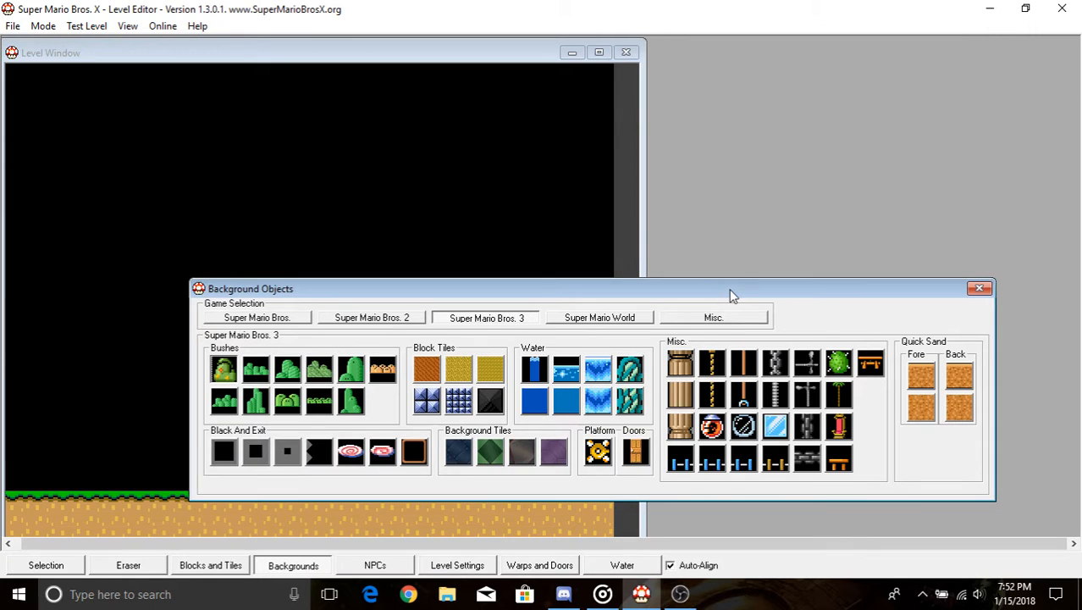
left_click_drag(732, 295, 834, 115)
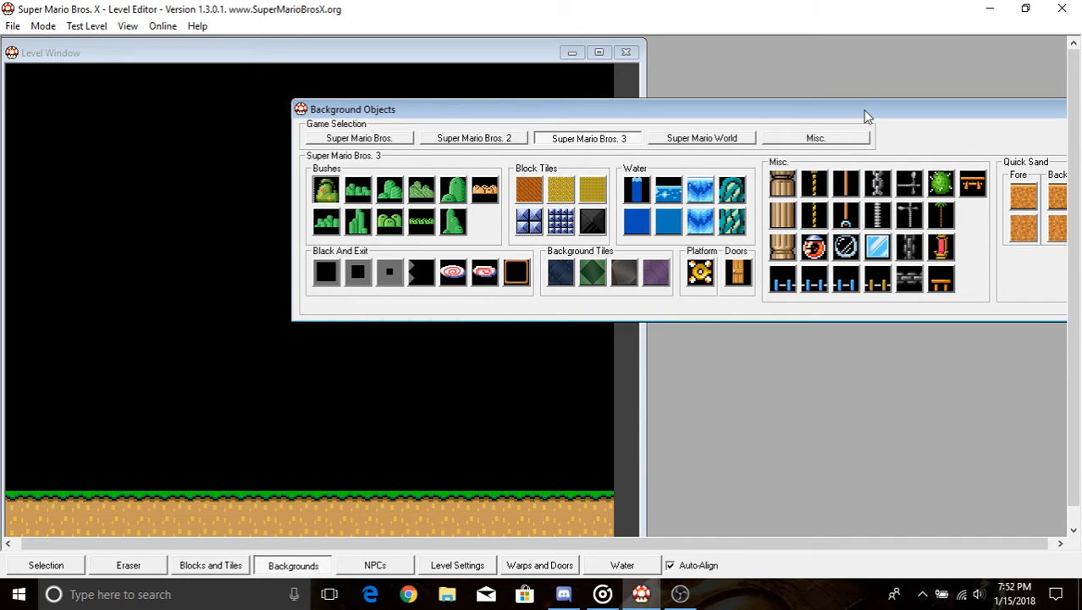
- Move the Background Objects palette fully into view and look through the Super Mario Bros. 2 and Super Mario Bros. 3 objects
left_click_drag(866, 116, 747, 116)
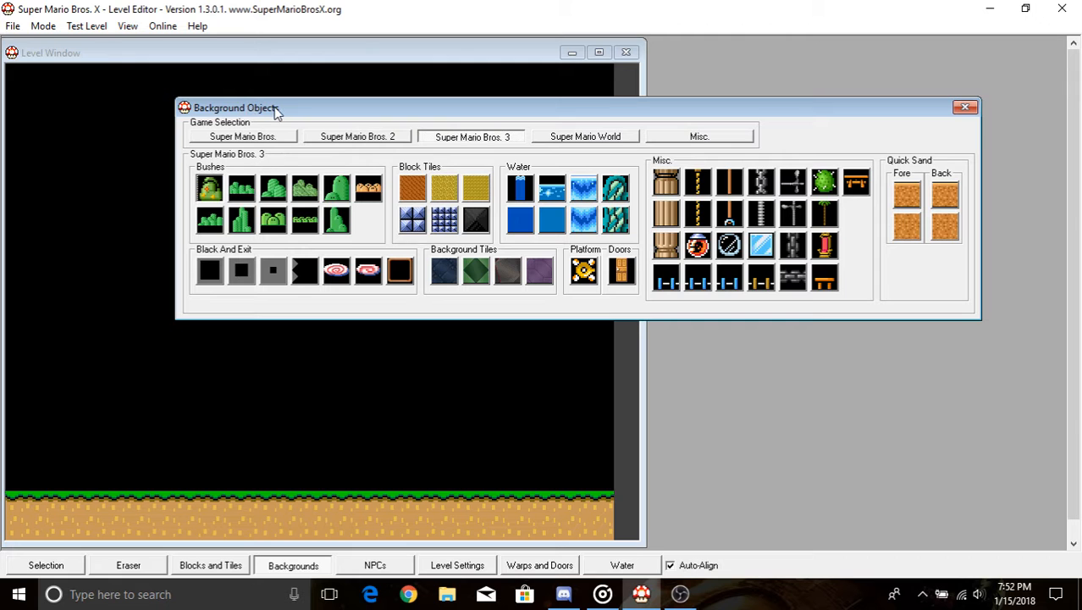
left_click(331, 137)
left_click(452, 140)
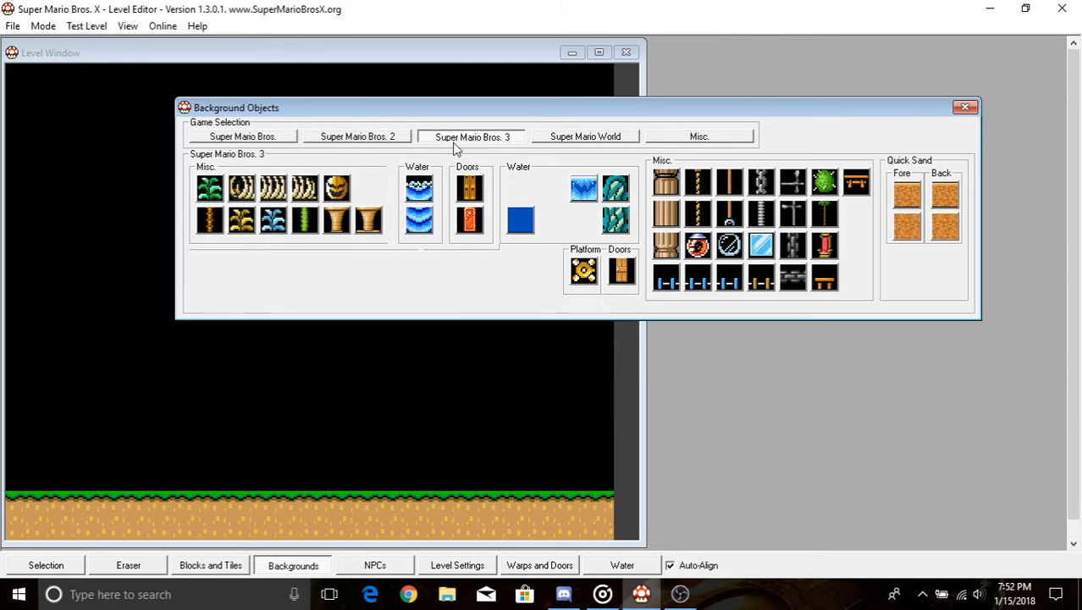
left_click(674, 222)
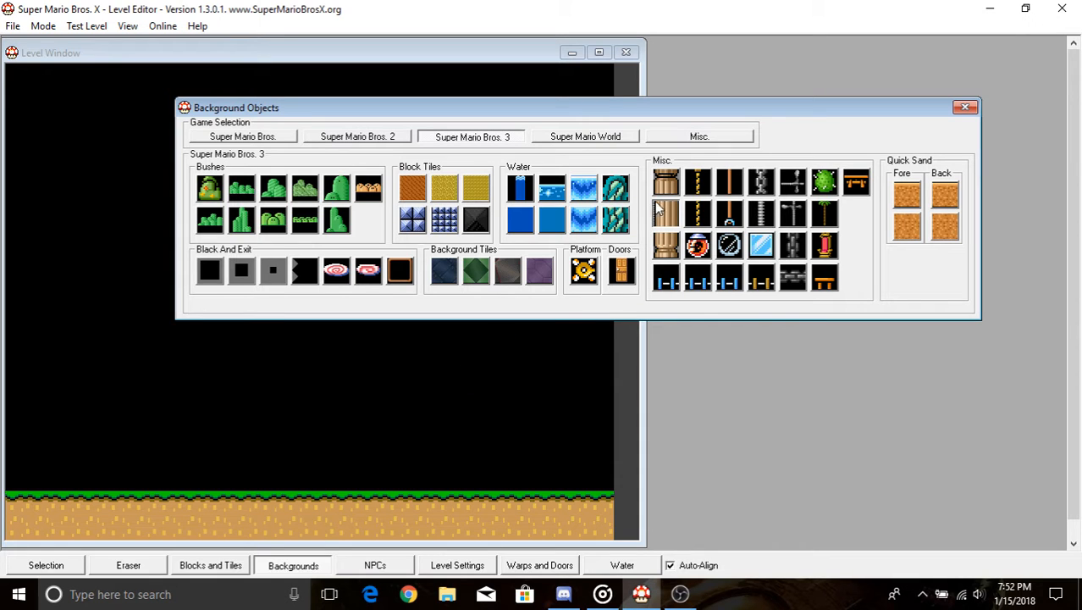
left_click(619, 282)
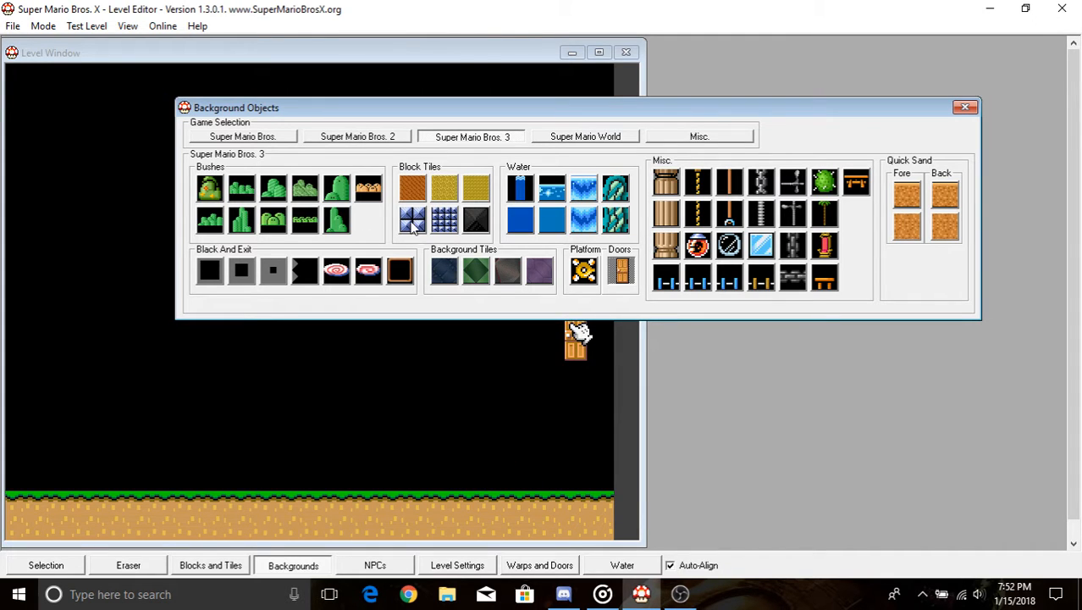
- Place a Super Mario Bros. 3 pillar base on the grass with a shaft piece directly above it and a capital higher up
left_click(666, 214)
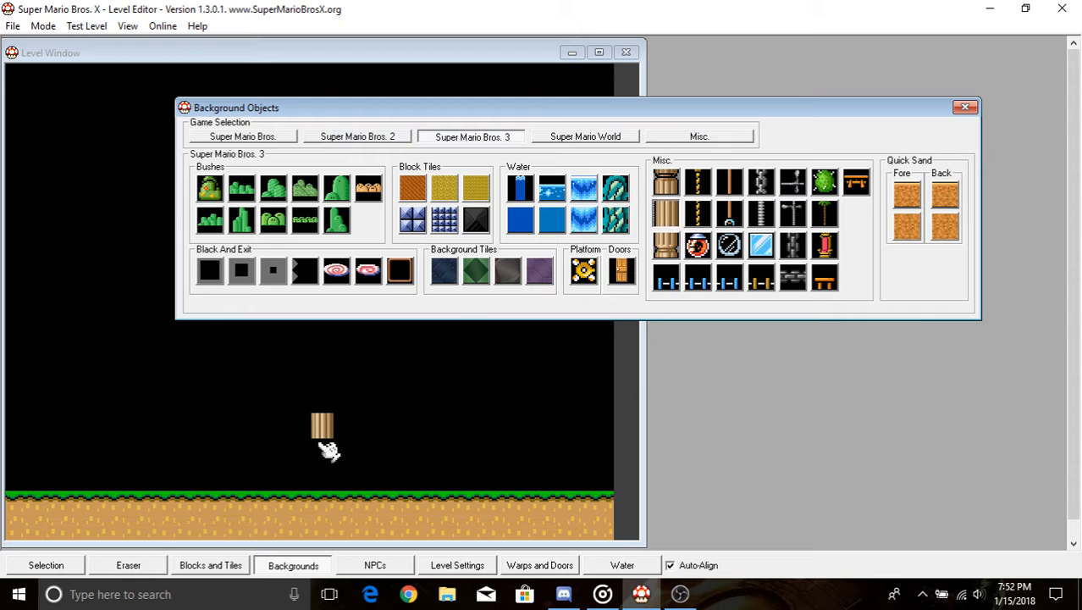
left_click(315, 456)
left_click(666, 246)
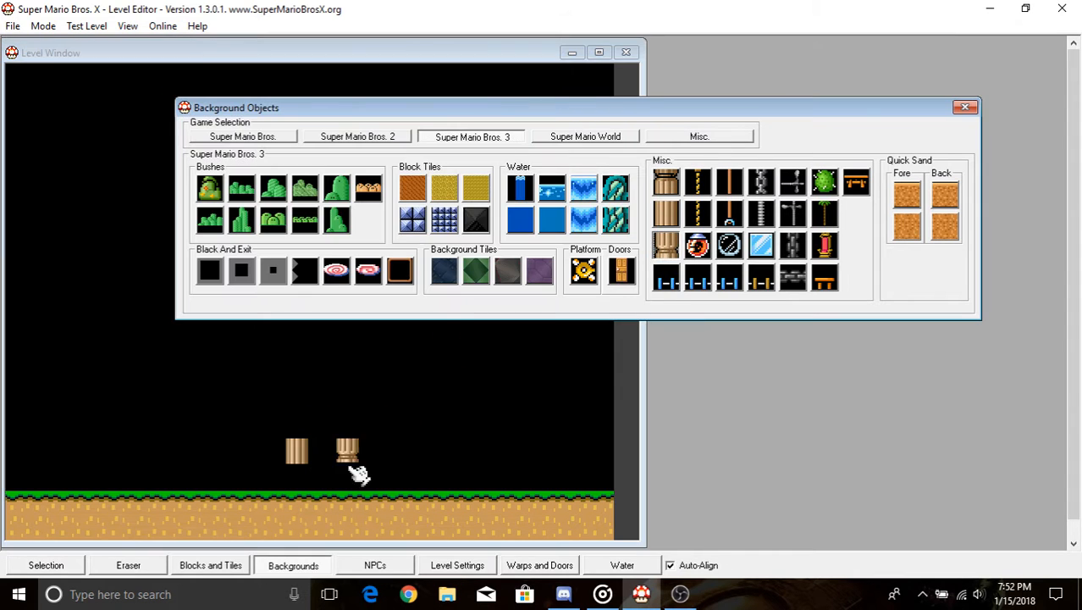
left_click(298, 496)
left_click(665, 182)
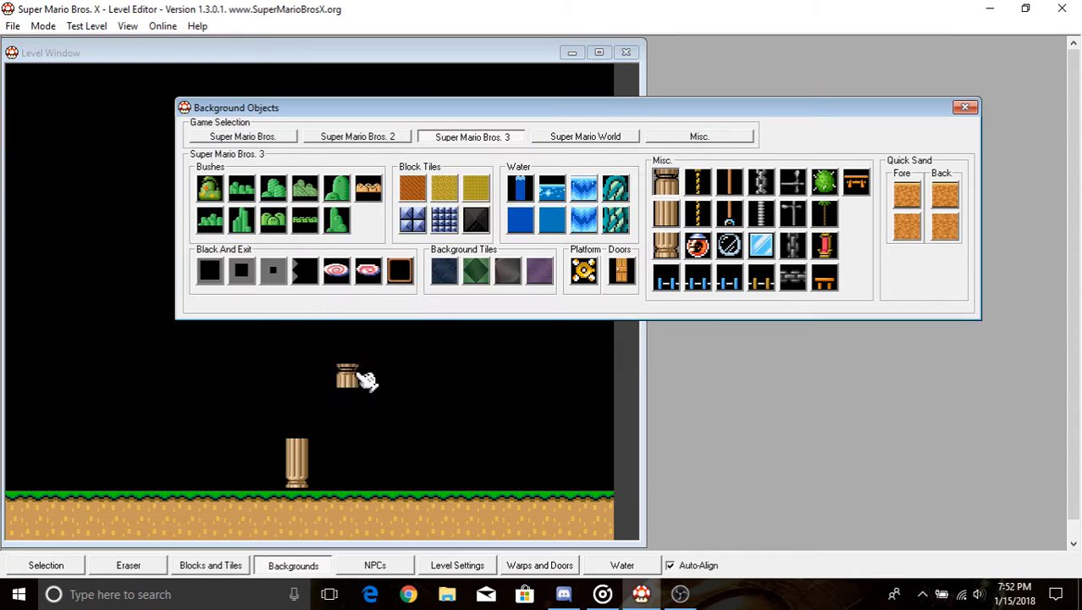
left_click(298, 413)
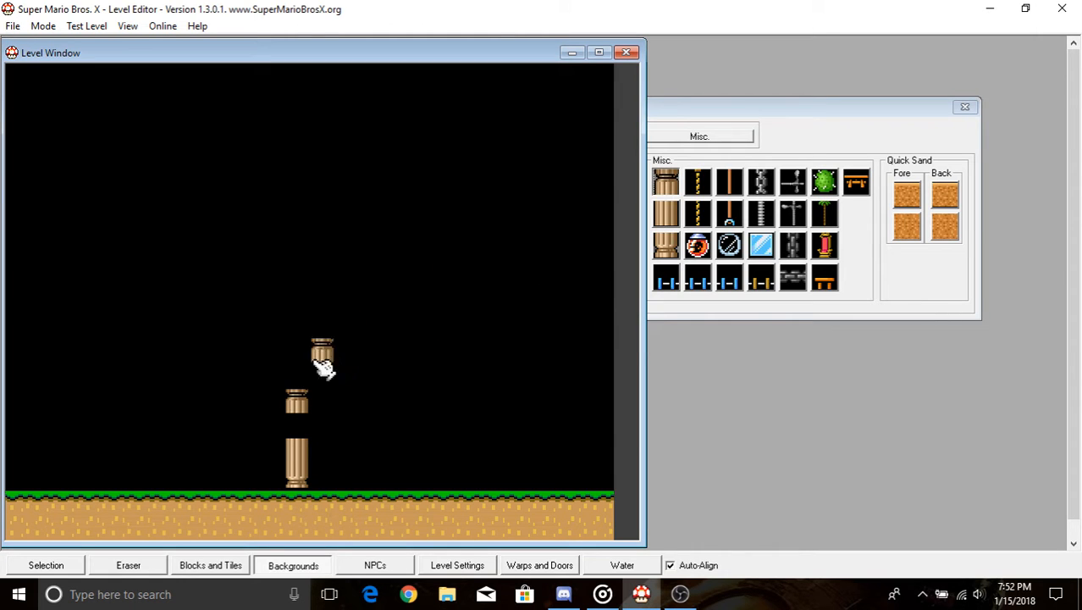
- Erase the detached pillar capital and place a new one directly on top of the shaft
left_click(129, 564)
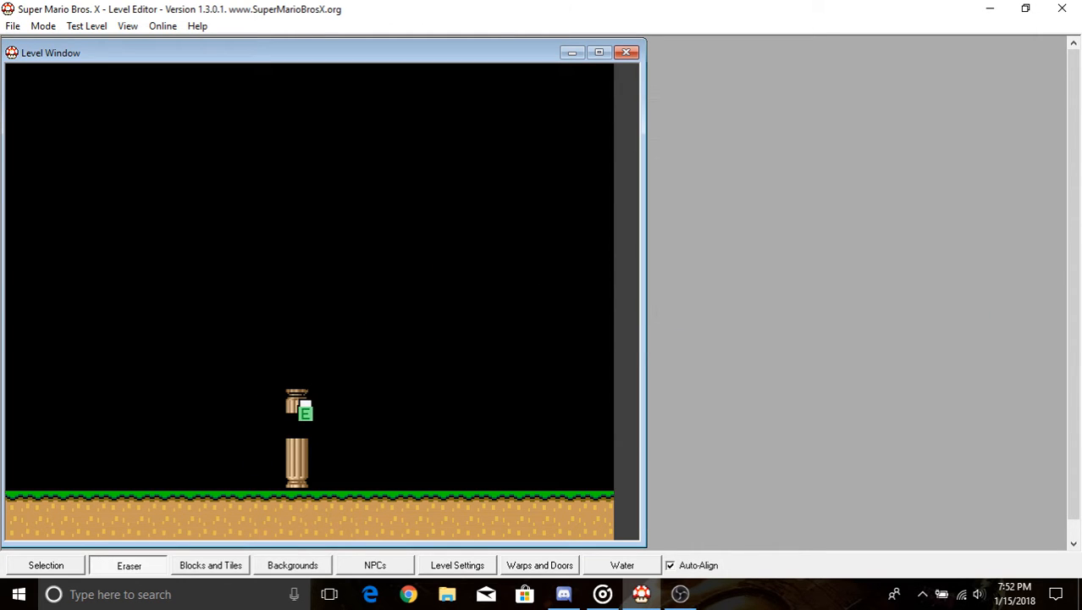
left_click(298, 404)
left_click(211, 565)
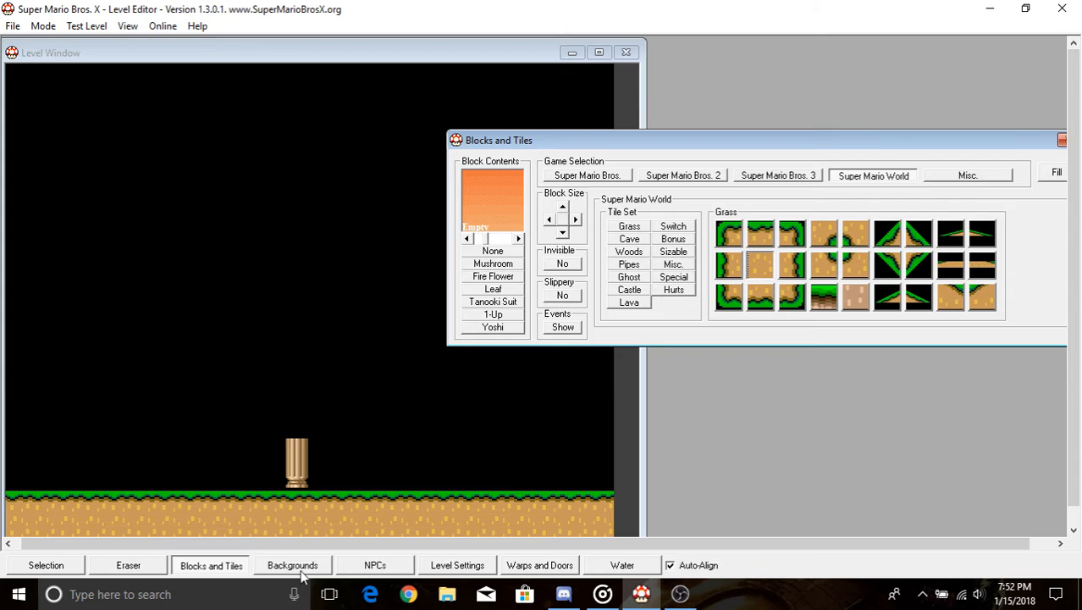
left_click(293, 564)
left_click(302, 440)
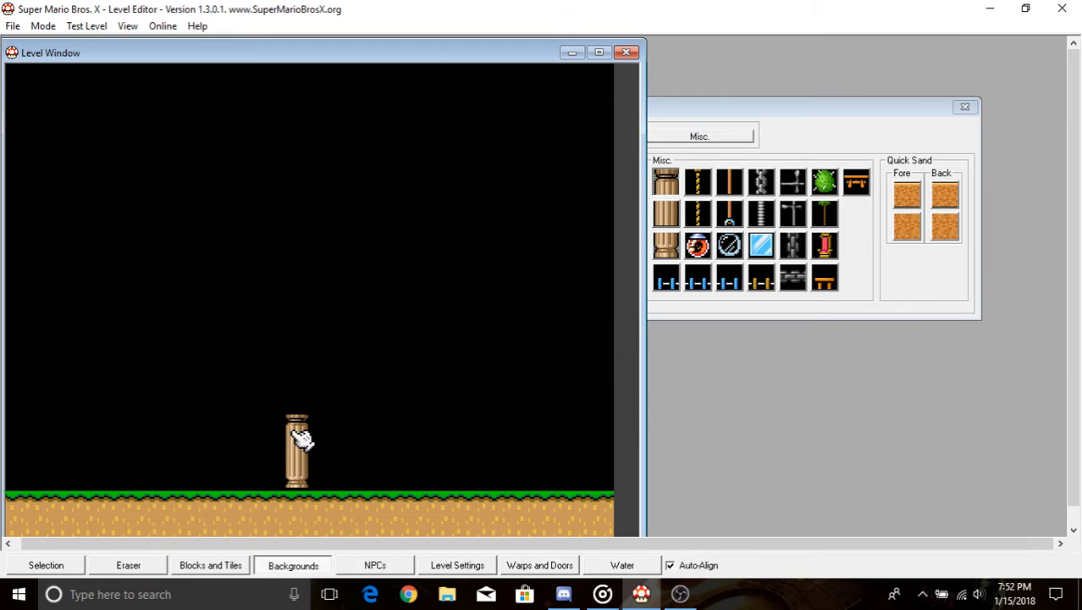
- Look through the Super Mario Bros. 3, Super Mario World and Super Mario Bros. 2 background objects
left_click(793, 114)
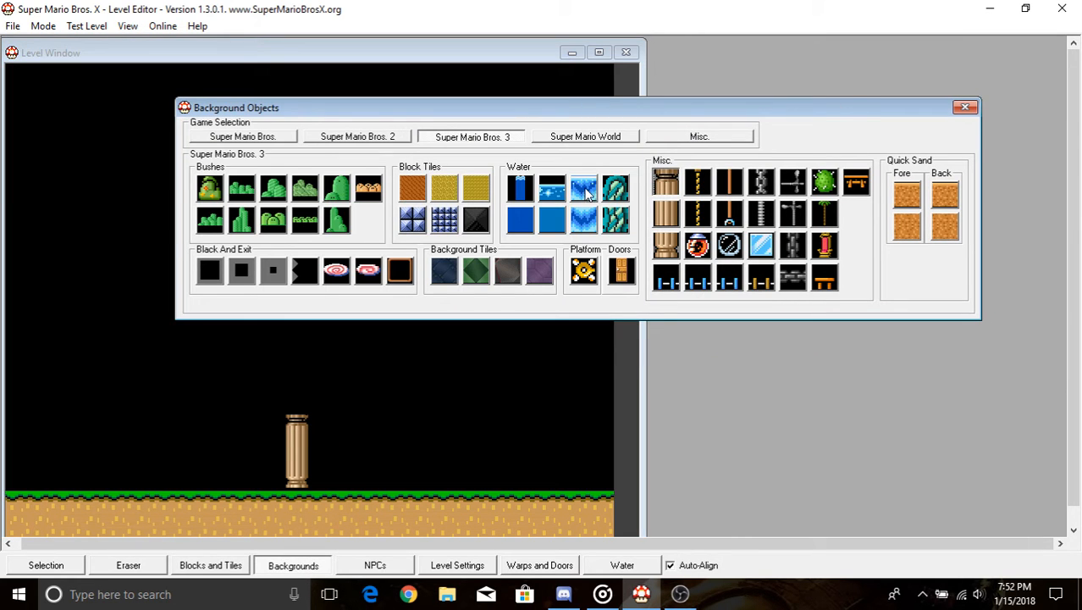
left_click(588, 192)
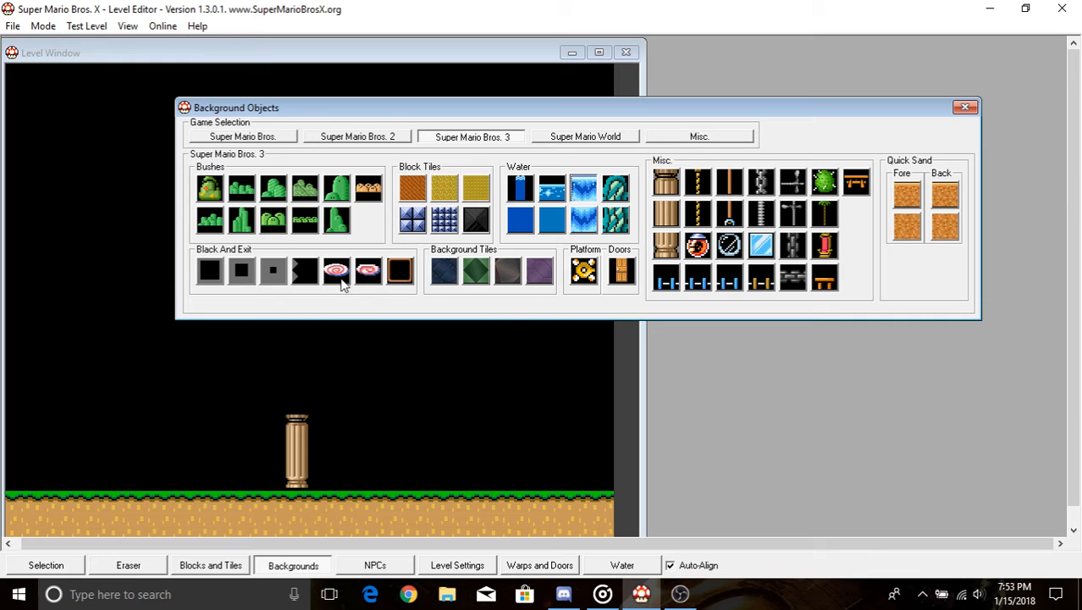
left_click(569, 139)
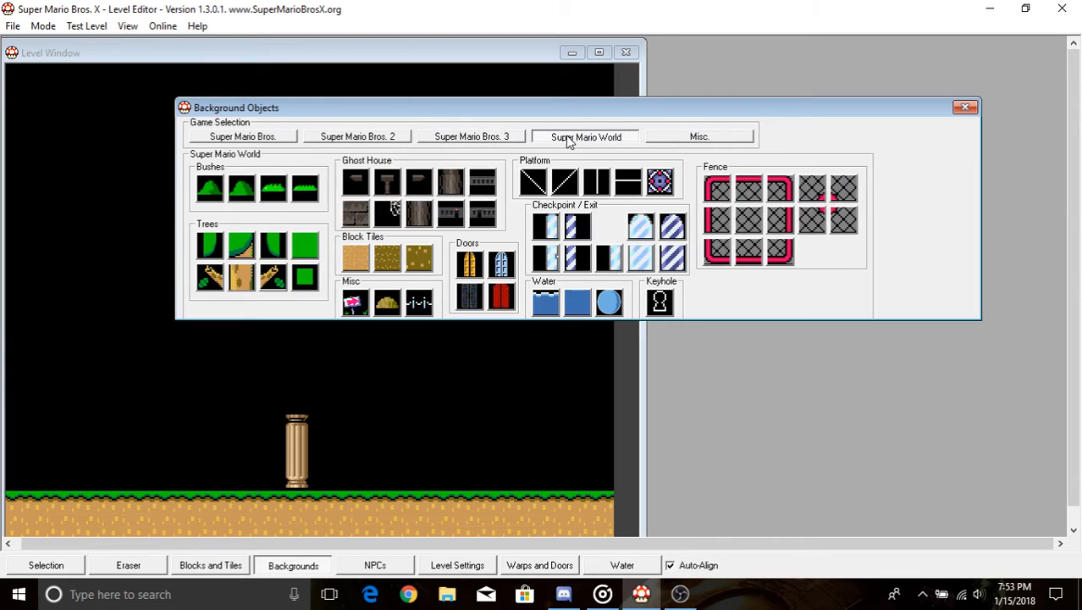
left_click(383, 138)
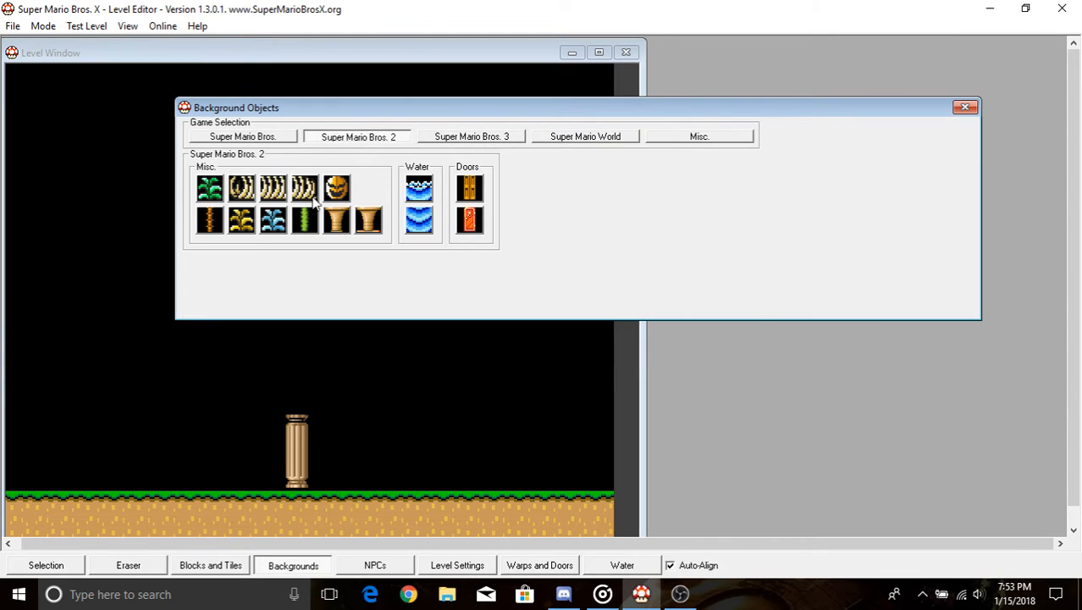
left_click(593, 145)
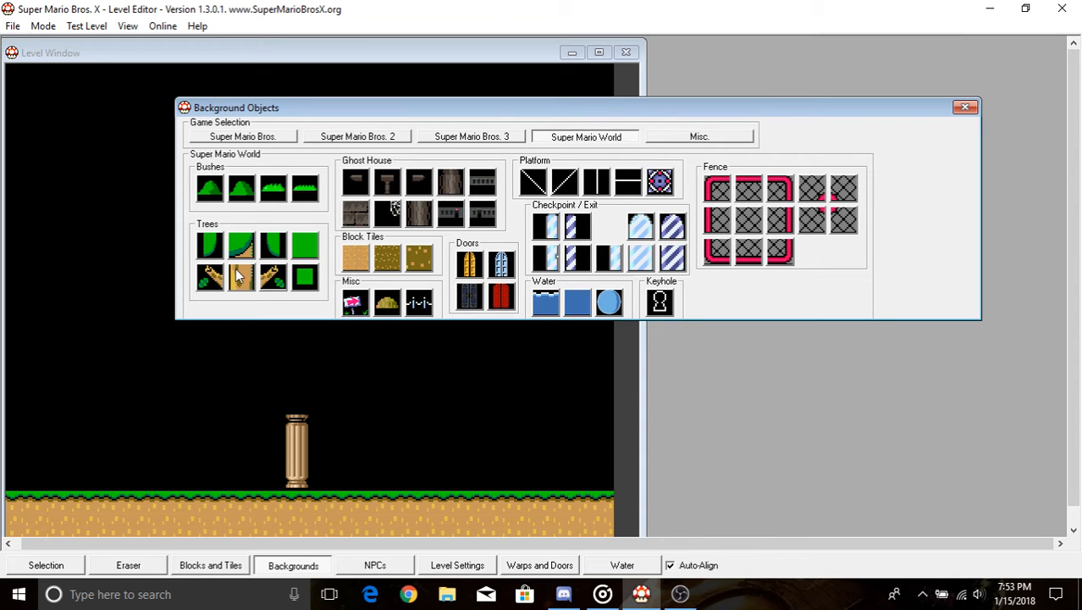
- Place a large Super Mario Bros. grass clump on the ground on each side of the pillar
left_click(256, 138)
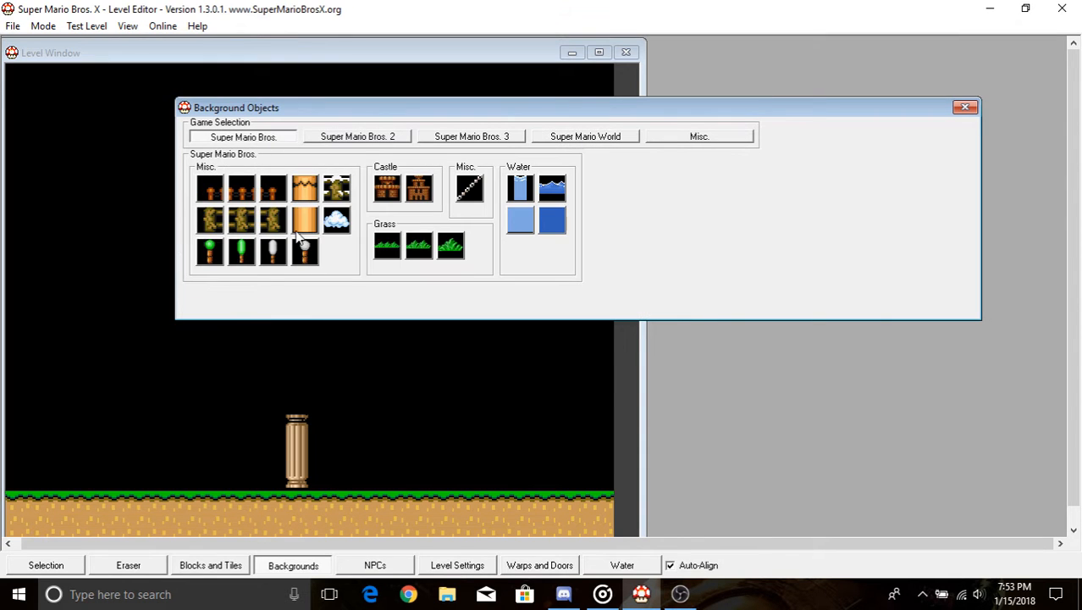
left_click(418, 247)
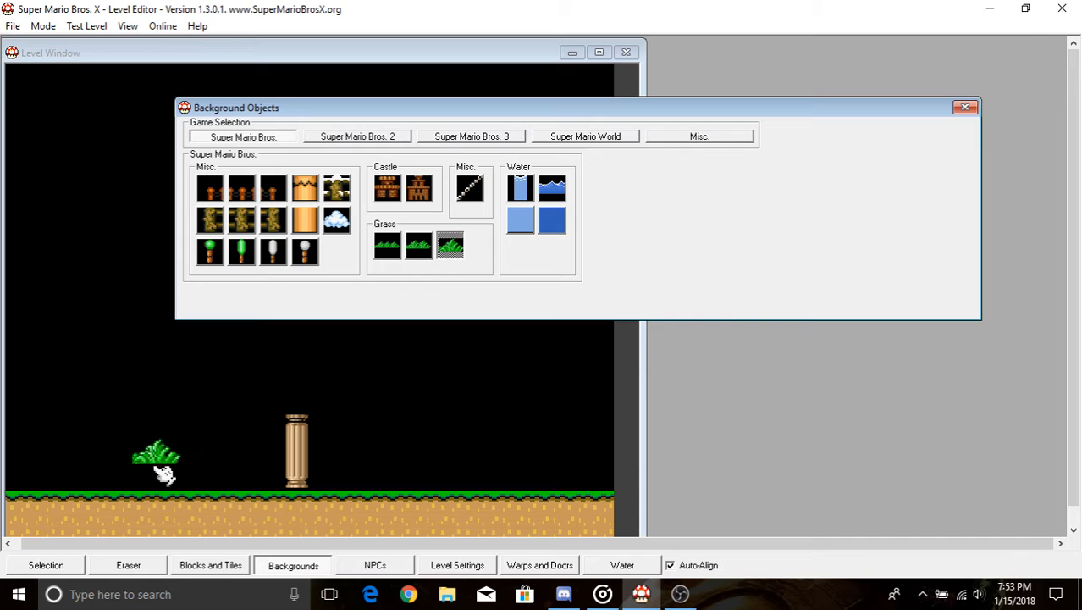
left_click(159, 487)
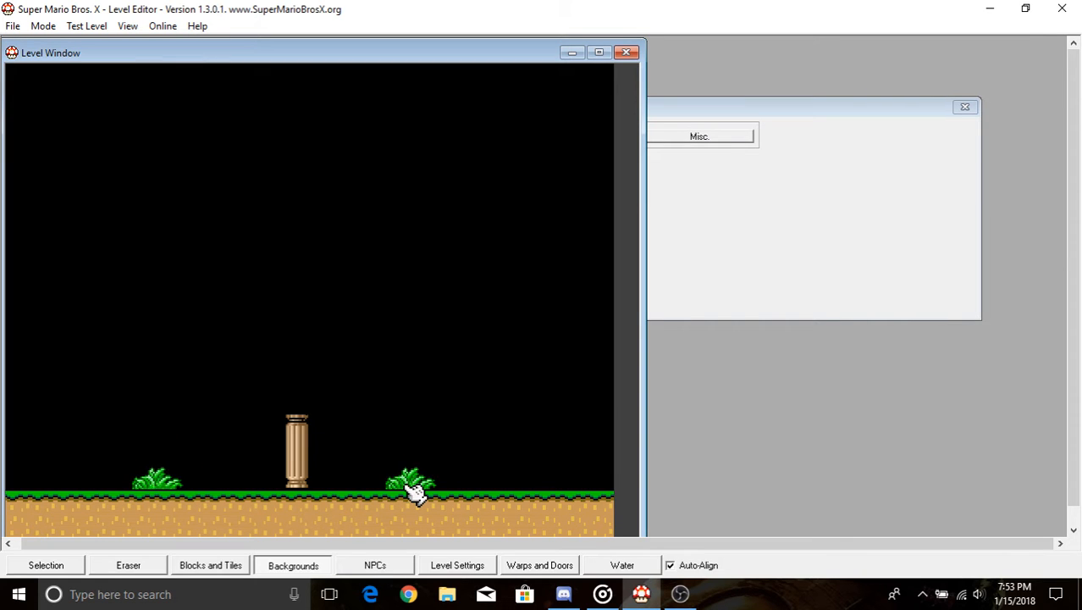
left_click(411, 487)
- Preview the large Super Mario Bros. castle over the level around the pillar
left_click(745, 116)
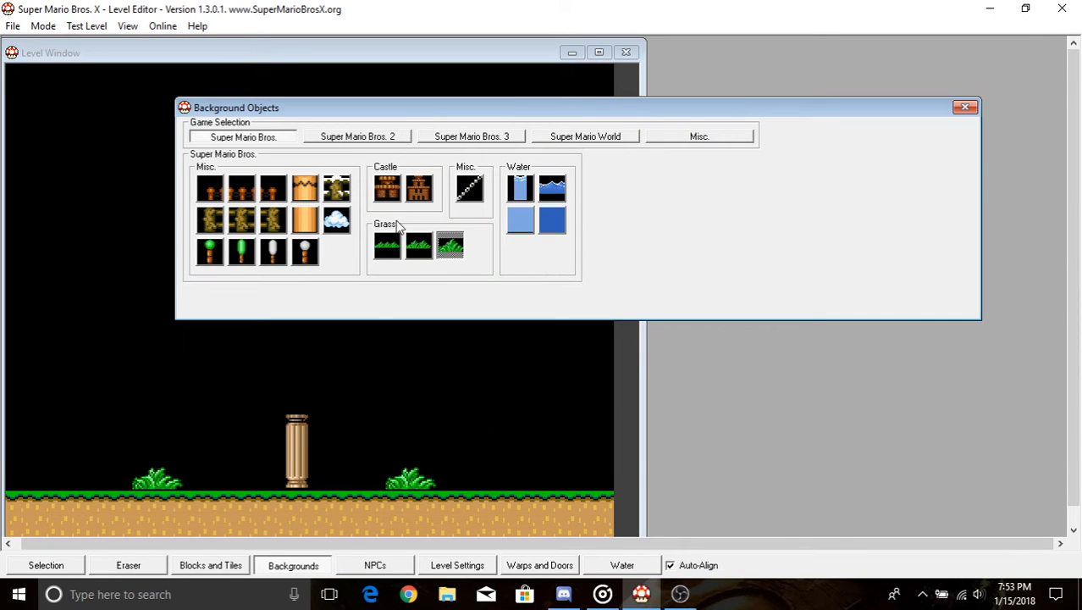
left_click(419, 188)
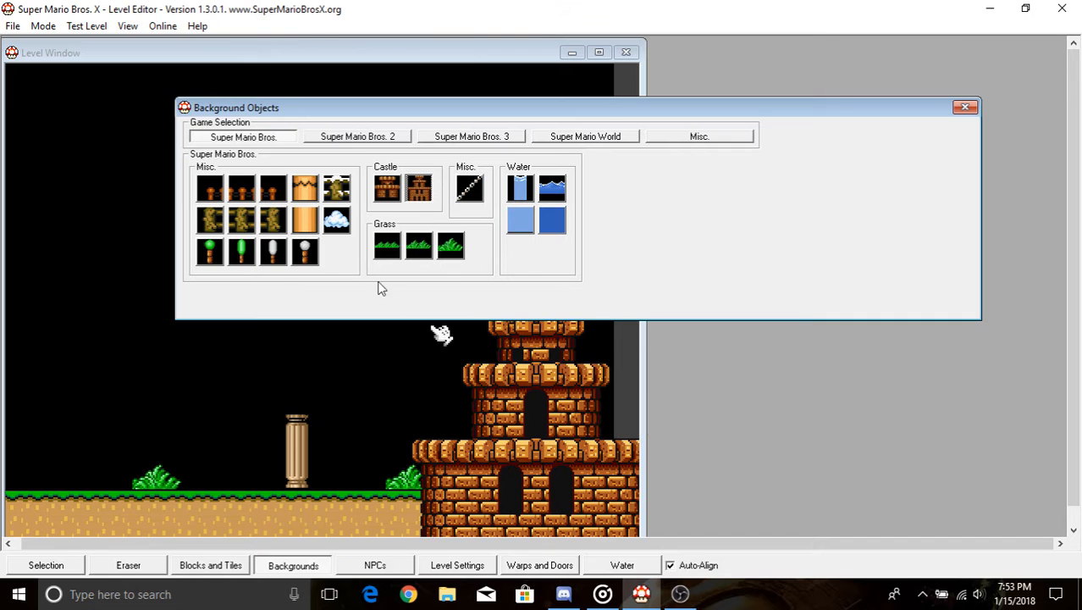
left_click_drag(69, 242, 153, 239)
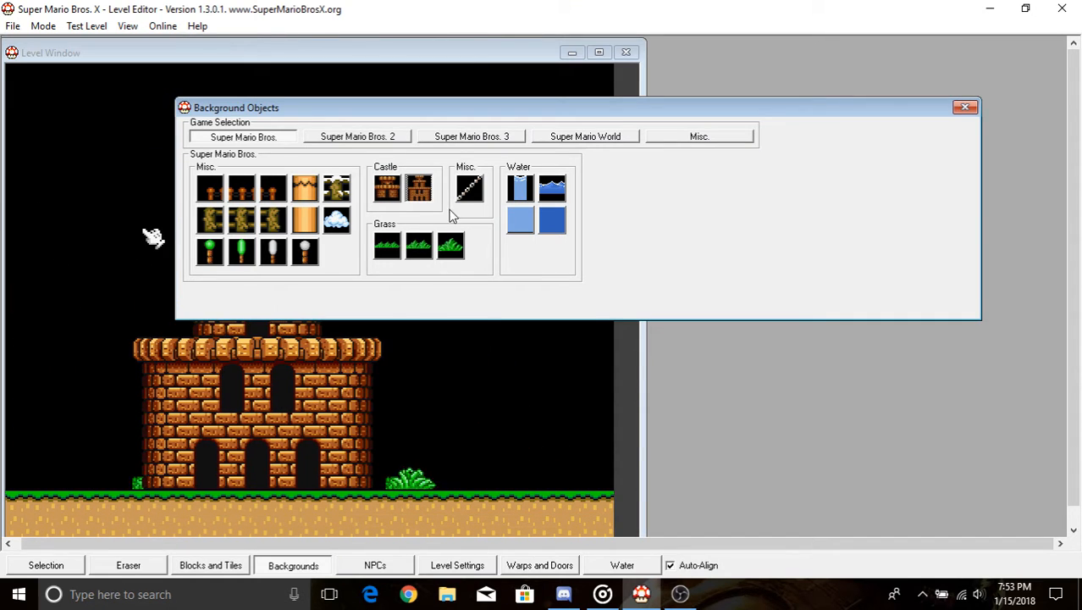
- Place a tall green Super Mario Bros. tree on the ground left of the first grass clump and close the Background Objects palette
left_click(246, 254)
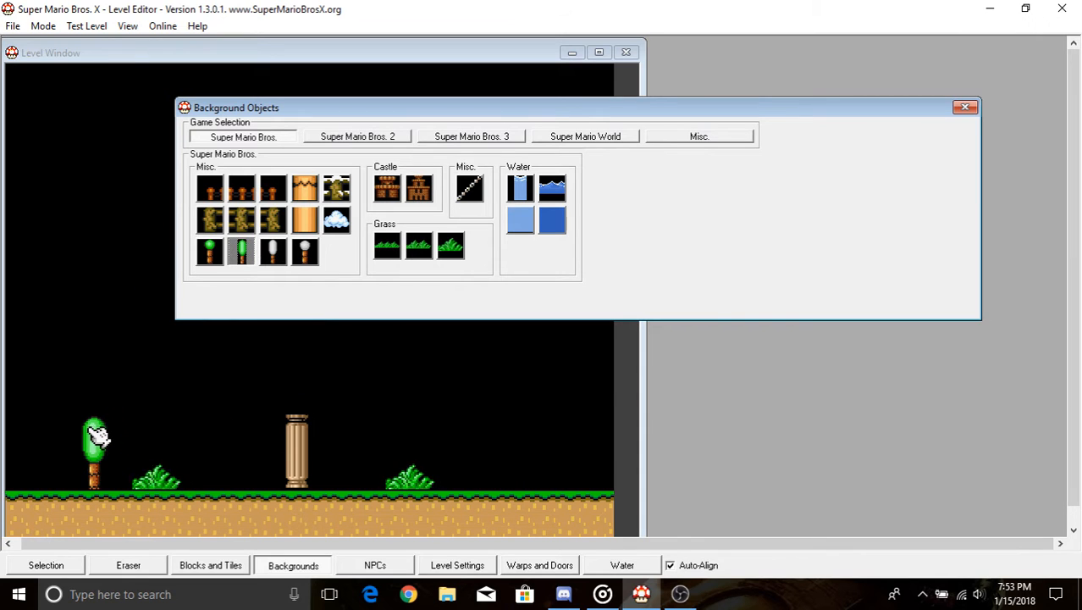
left_click(95, 436)
left_click_drag(688, 110, 817, 91)
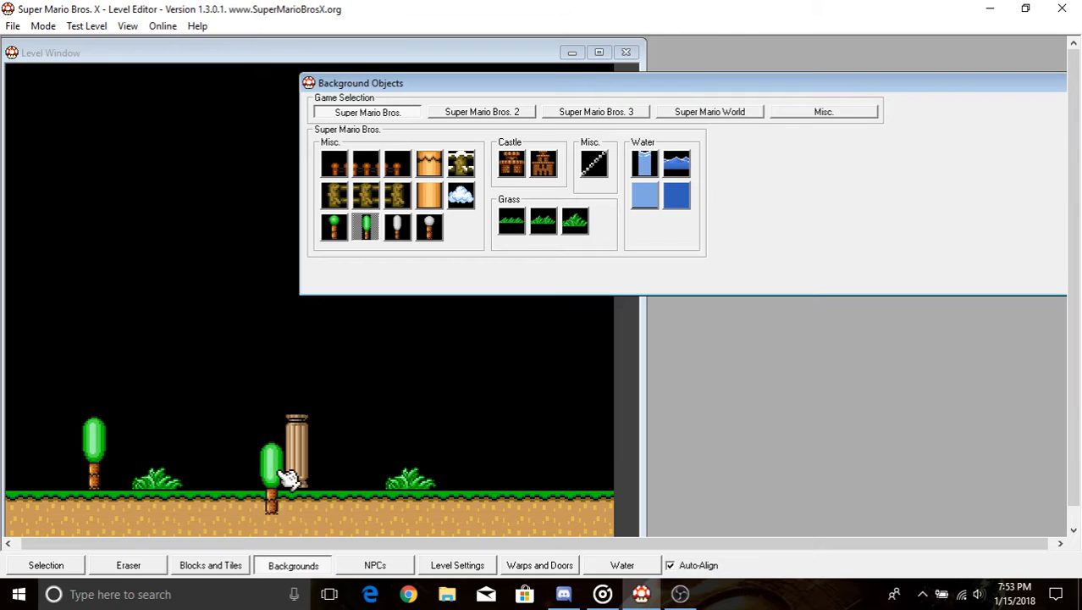
left_click_drag(1021, 77, 801, 70)
left_click(870, 77)
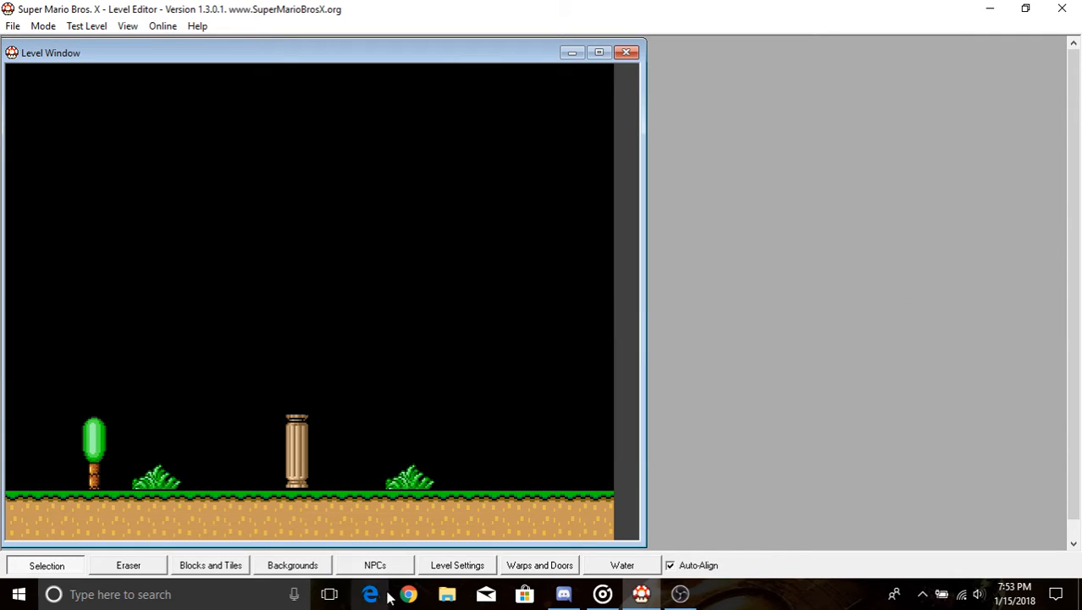
- Show the Non-Player Characters palette, move it clear of the ground, and check its event settings
left_click(376, 565)
left_click_drag(1072, 214, 1072, 377)
left_click_drag(576, 303, 703, 73)
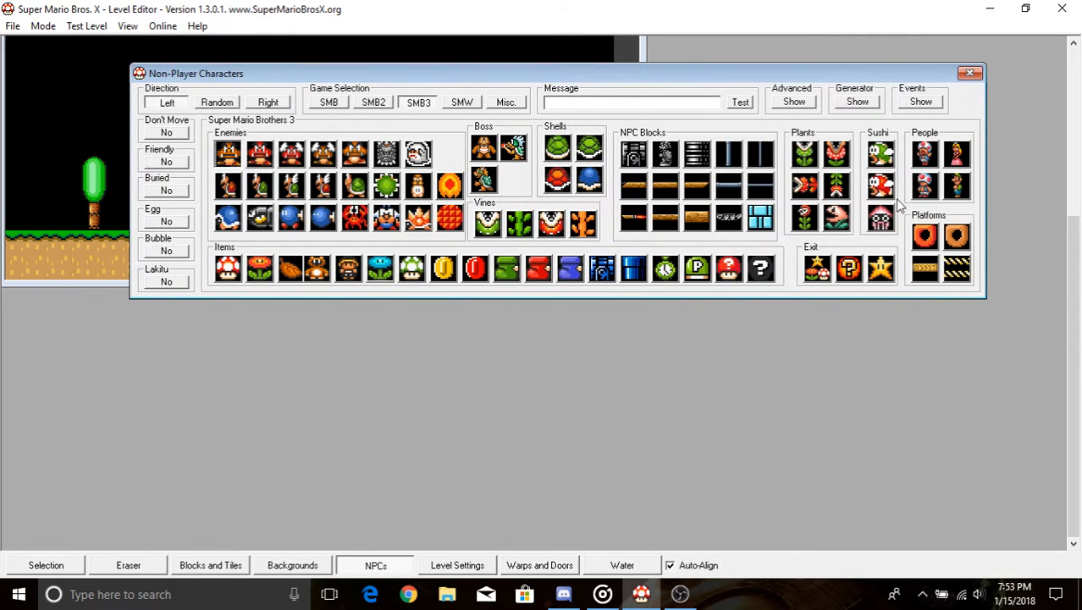
left_click_drag(1073, 305, 1073, 119)
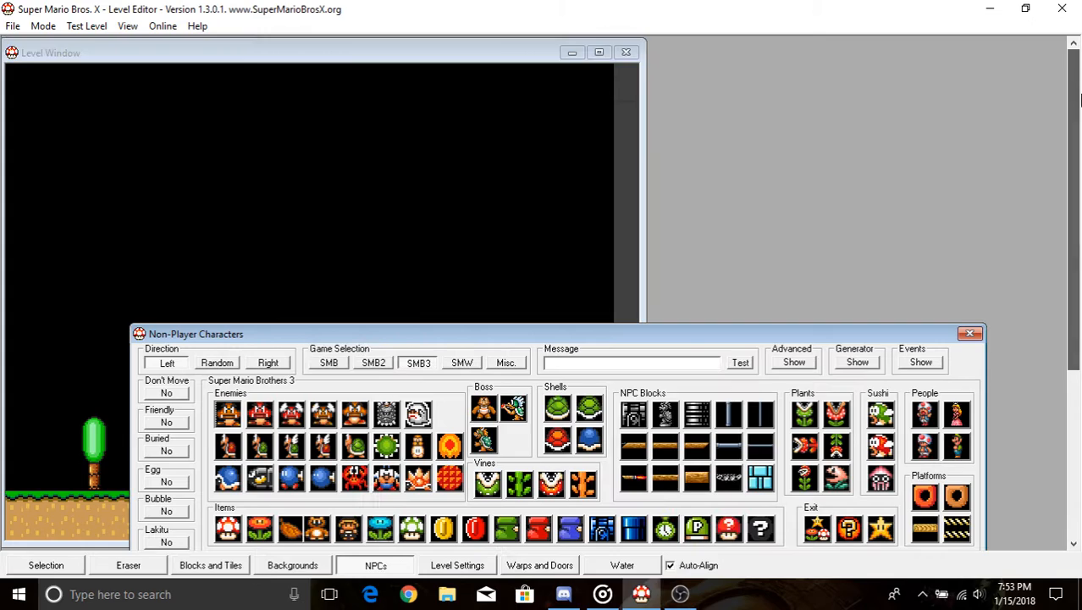
left_click_drag(811, 334, 882, 144)
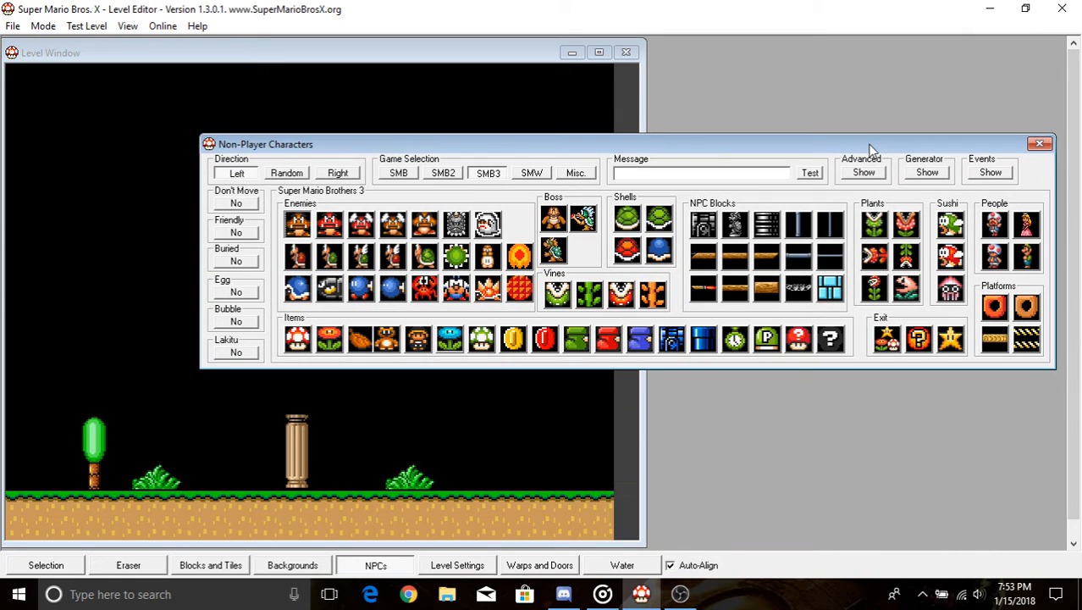
left_click(989, 173)
left_click(870, 66)
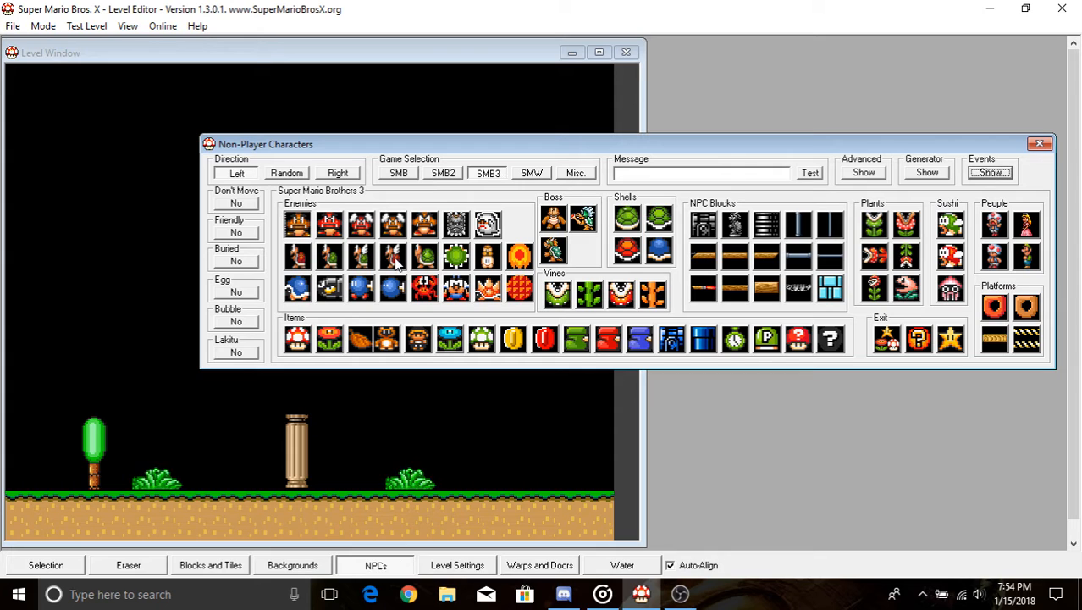
- Try to place a winged green Super Mario Bros. 3 Koopa on the ground just left of the pillar
left_click(369, 263)
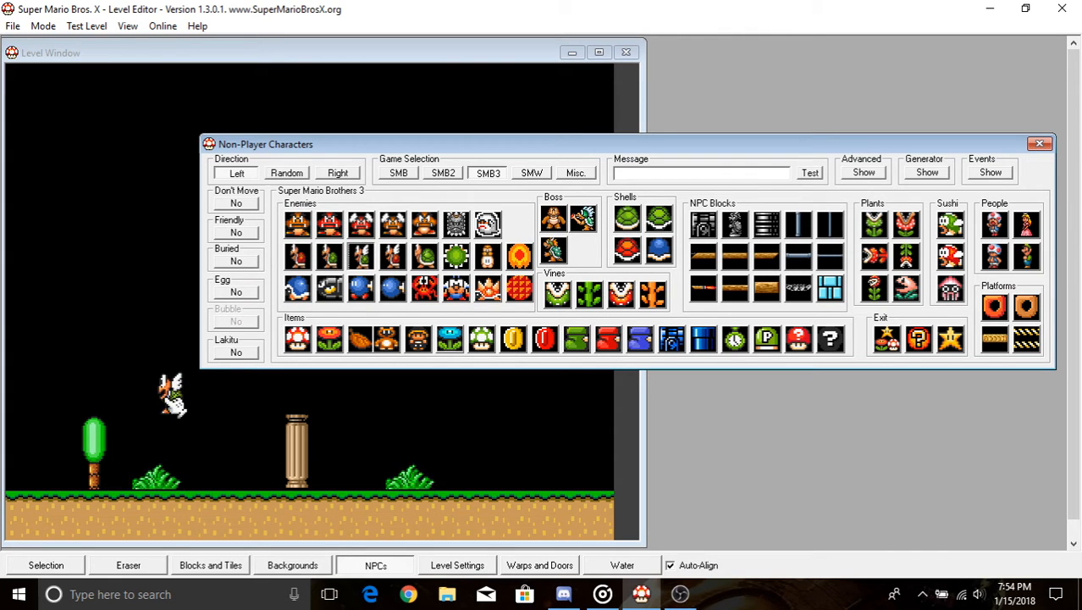
left_click(259, 464)
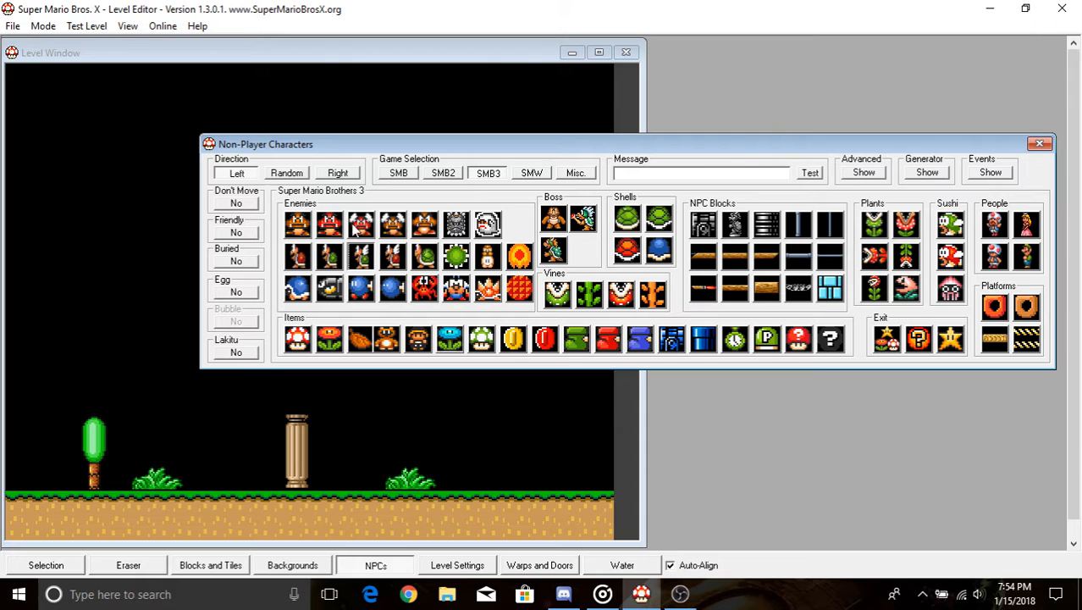
- Examine the Advanced NPC Settings with the brown Goomba chosen, and select the winged green Koopa again
left_click(300, 223)
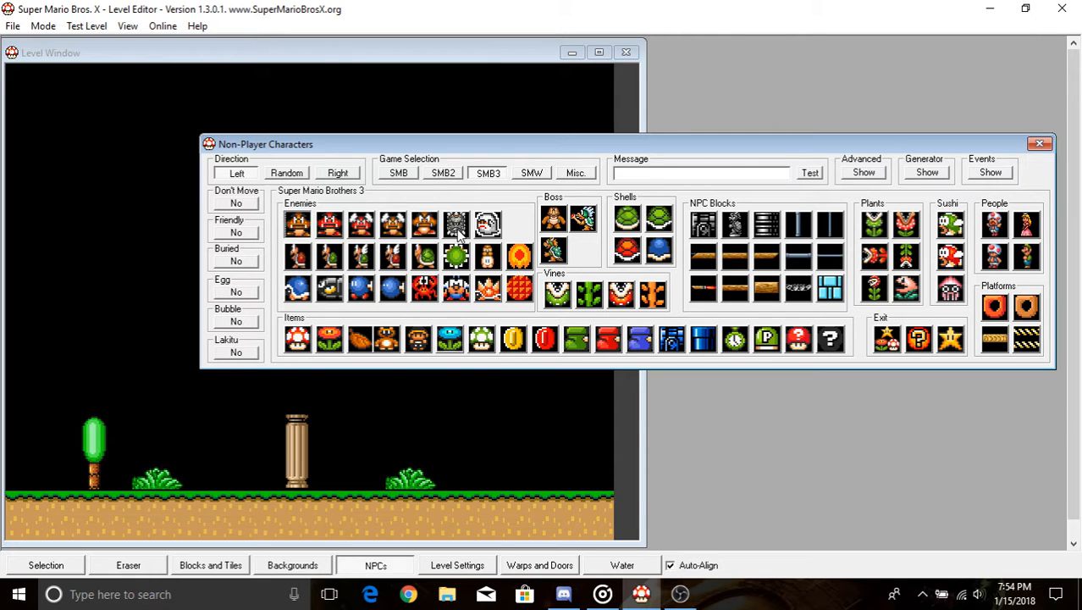
left_click(863, 172)
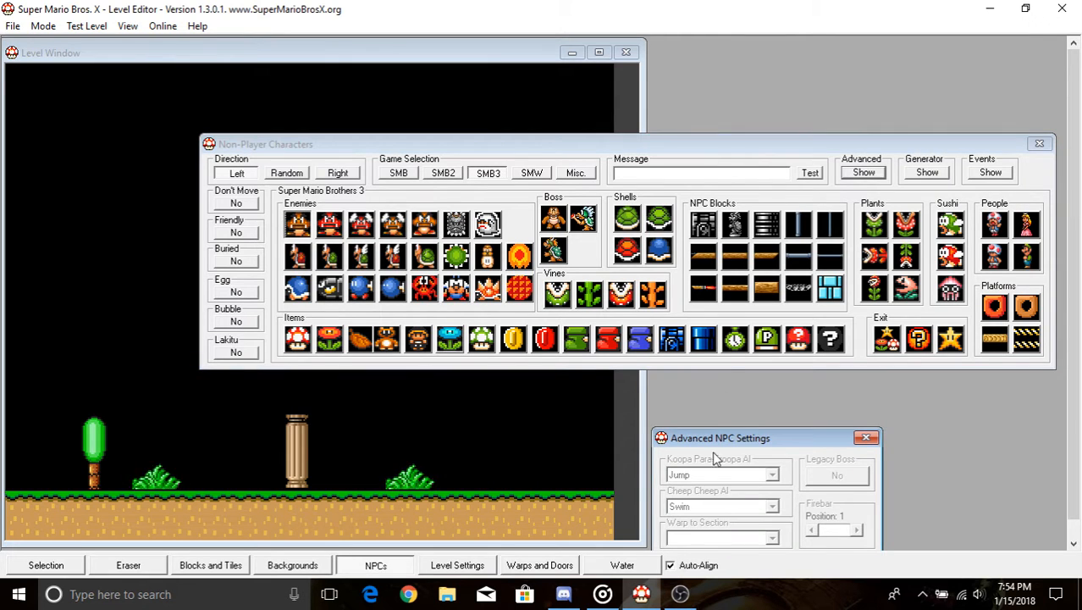
left_click_drag(792, 444, 766, 215)
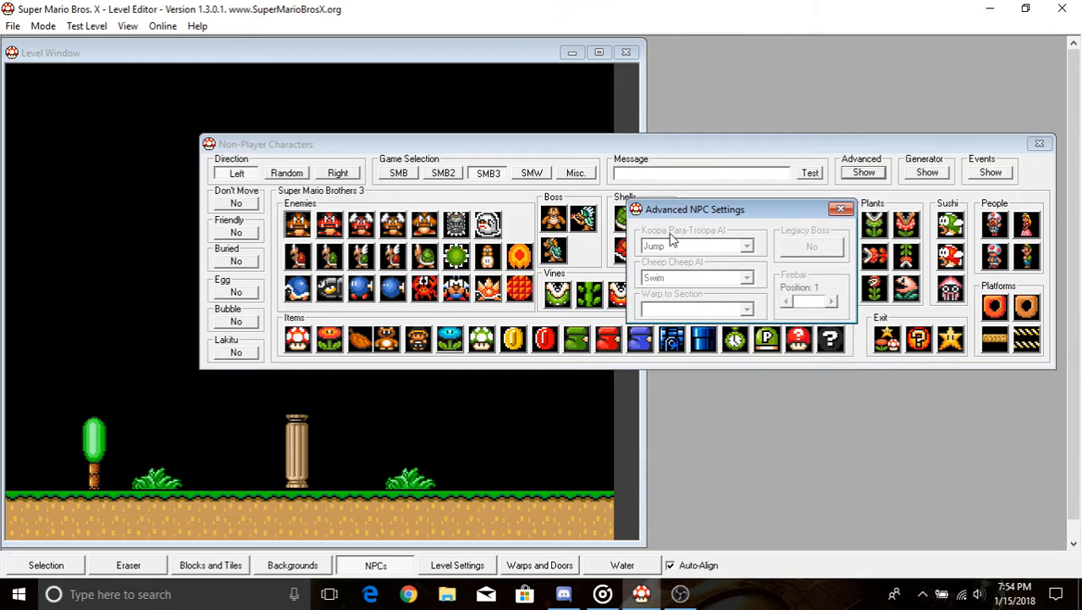
left_click(840, 209)
left_click(360, 259)
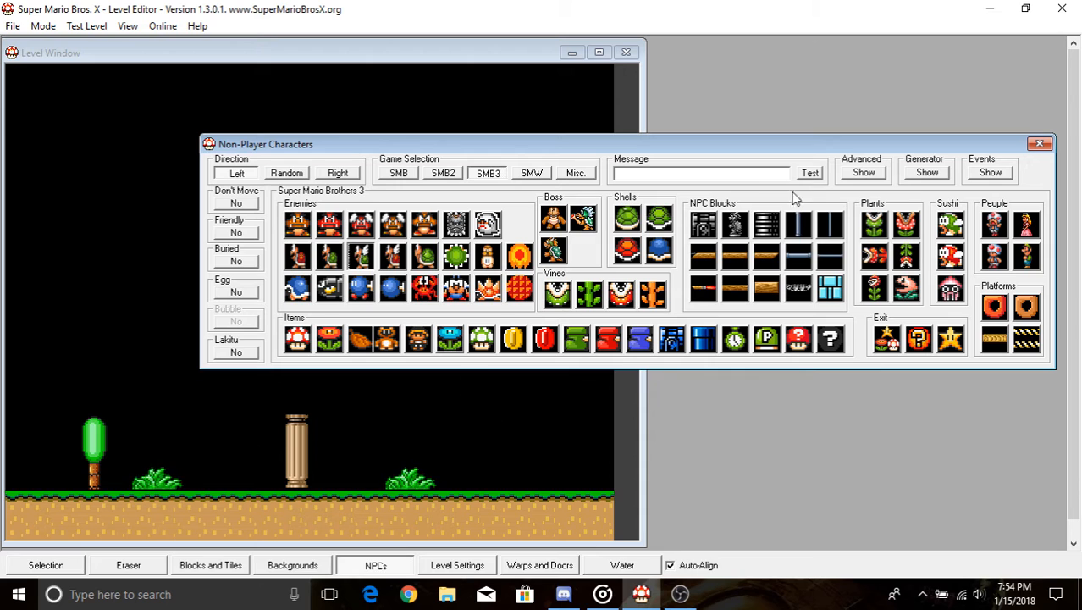
- Review the Koopa Para-Troopa AI options in the Advanced NPC Settings for the winged green Koopa and try Chase
left_click(864, 172)
left_click_drag(740, 218, 792, 198)
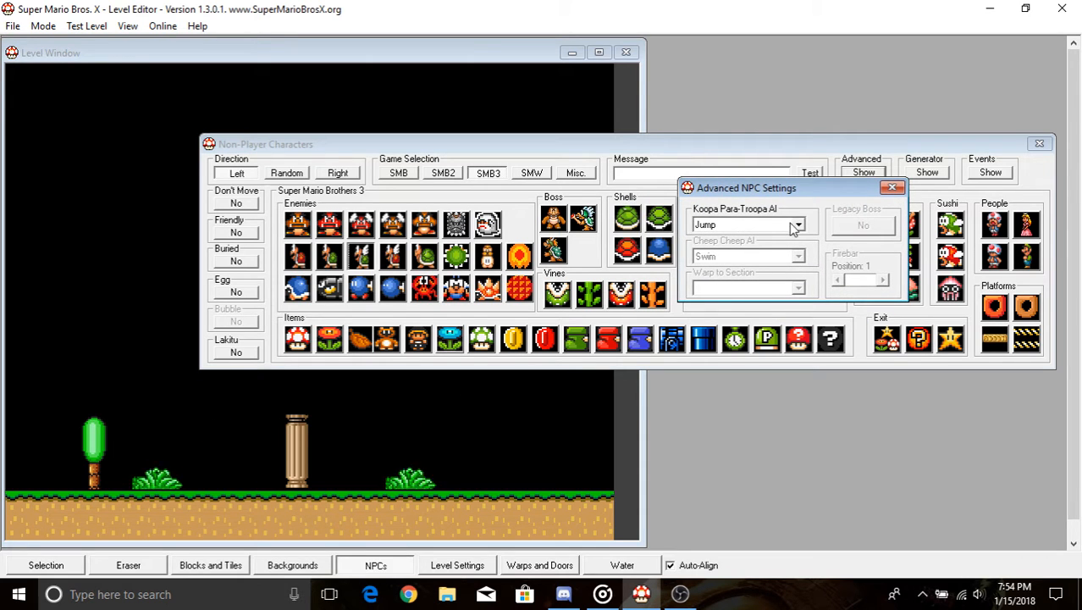
left_click(797, 226)
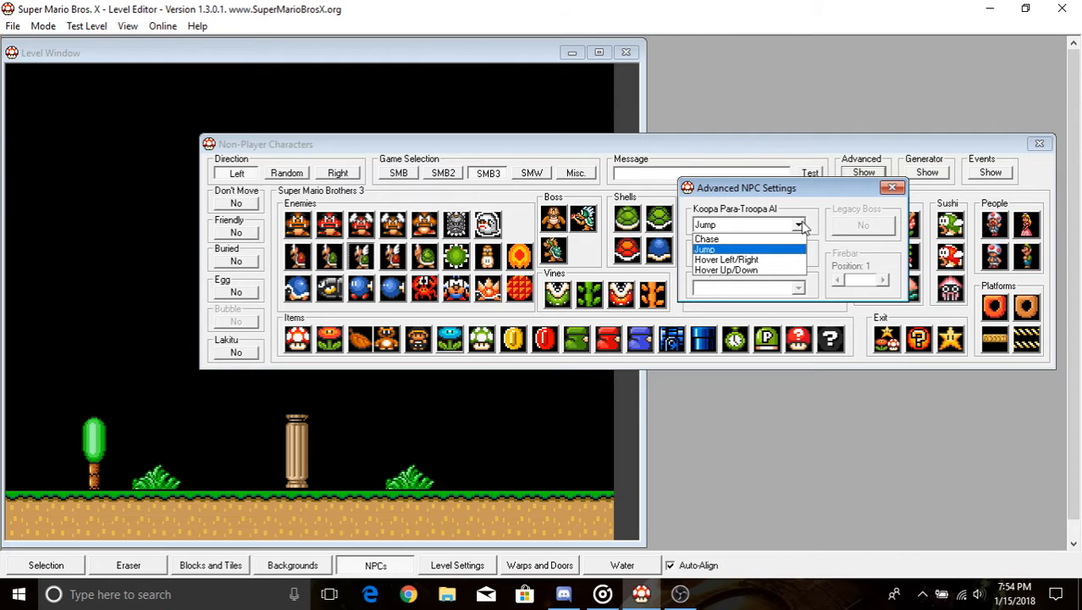
left_click(798, 225)
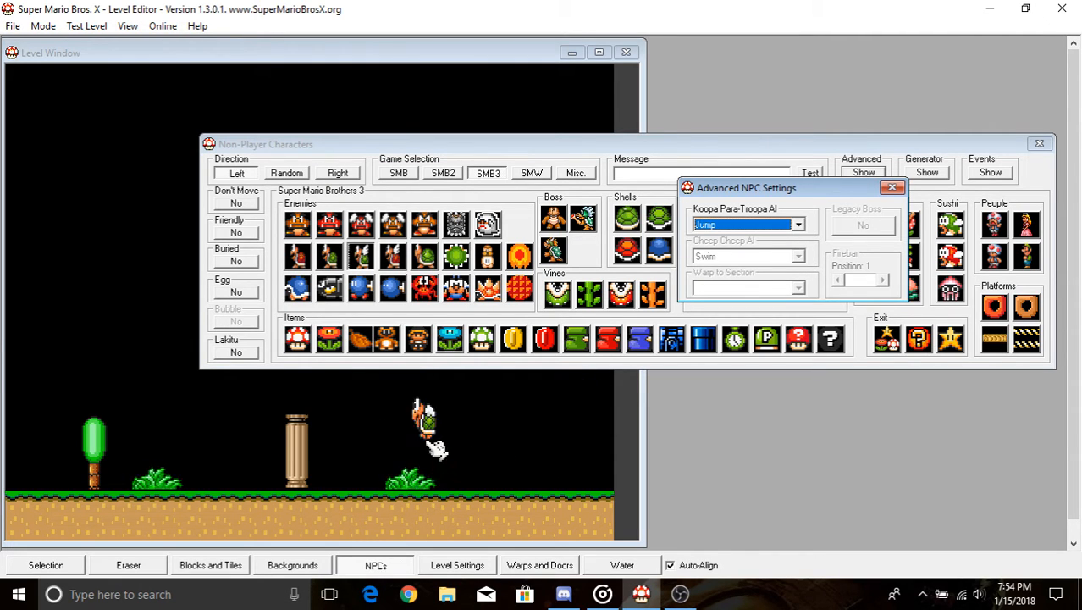
left_click(797, 224)
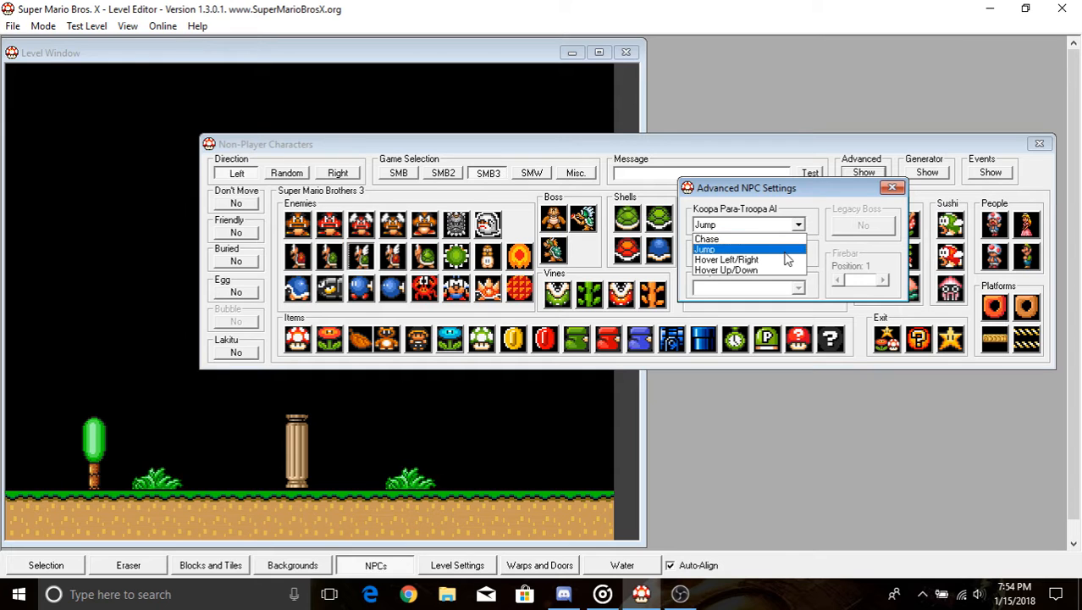
left_click(712, 239)
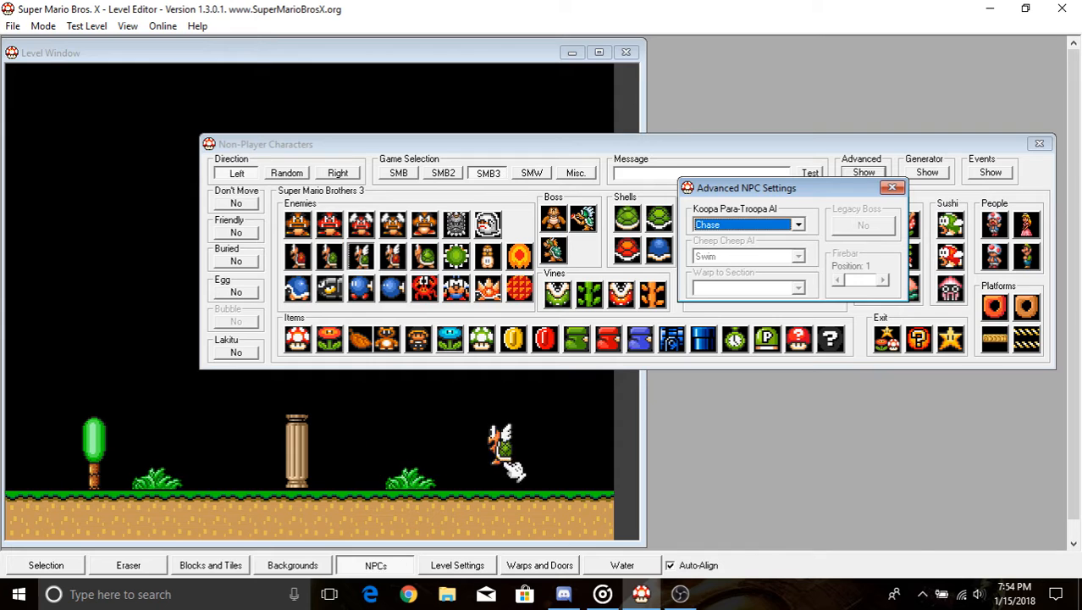
- Try the Hover Left/Right and Hover Up/Down behaviours on the winged green Koopa and close the Advanced NPC Settings
left_click(796, 225)
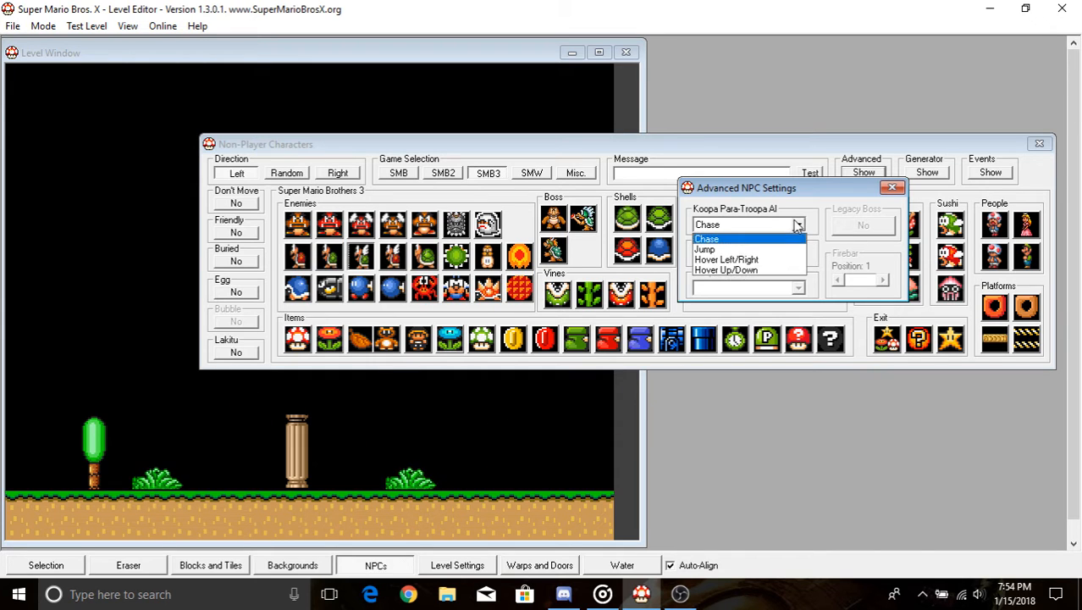
left_click(792, 260)
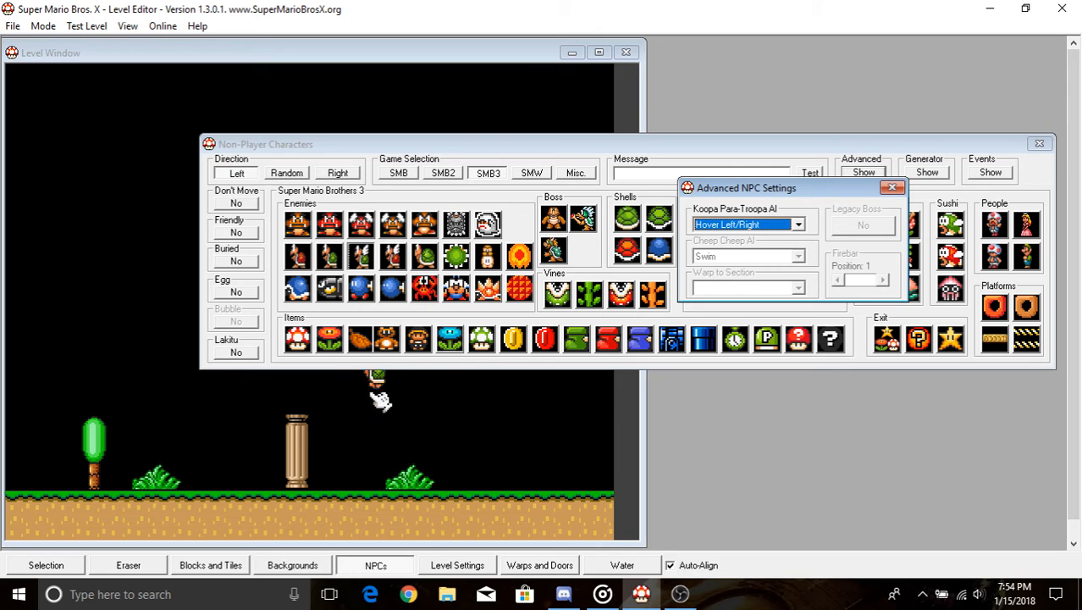
left_click(798, 224)
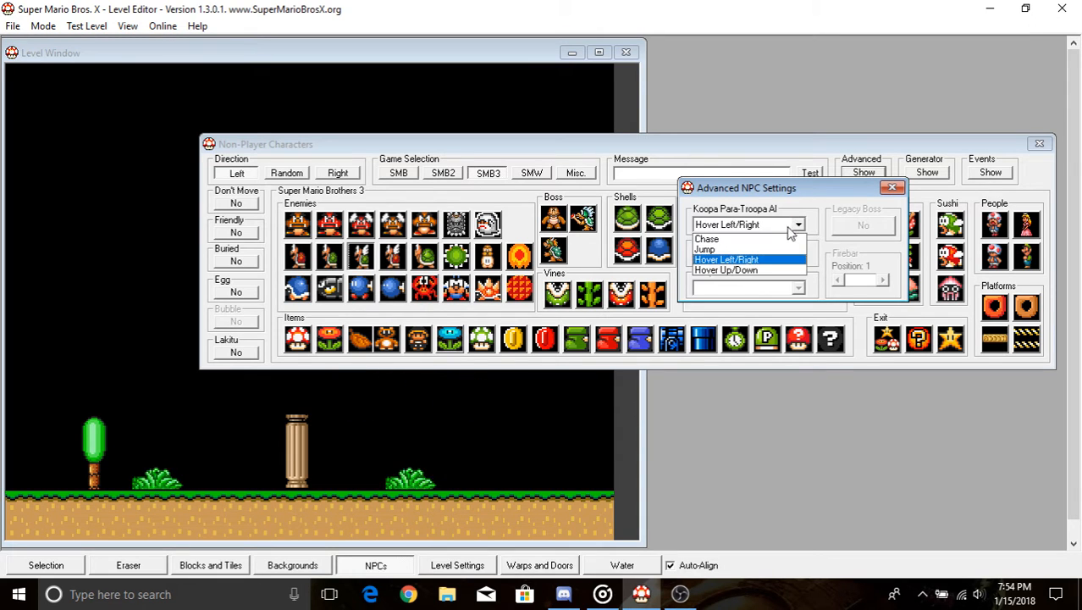
left_click(792, 271)
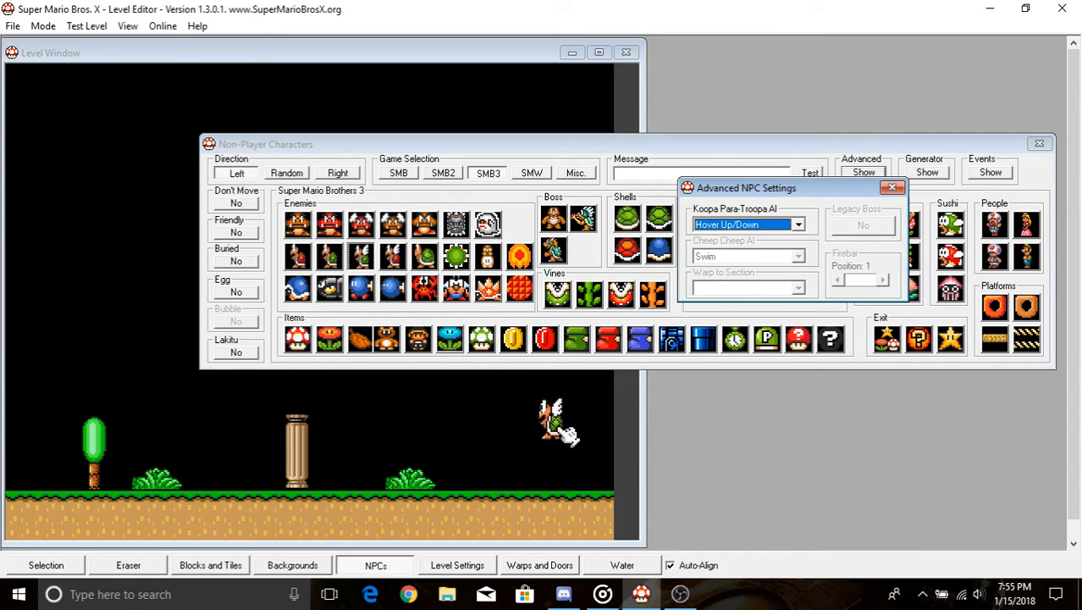
left_click(891, 187)
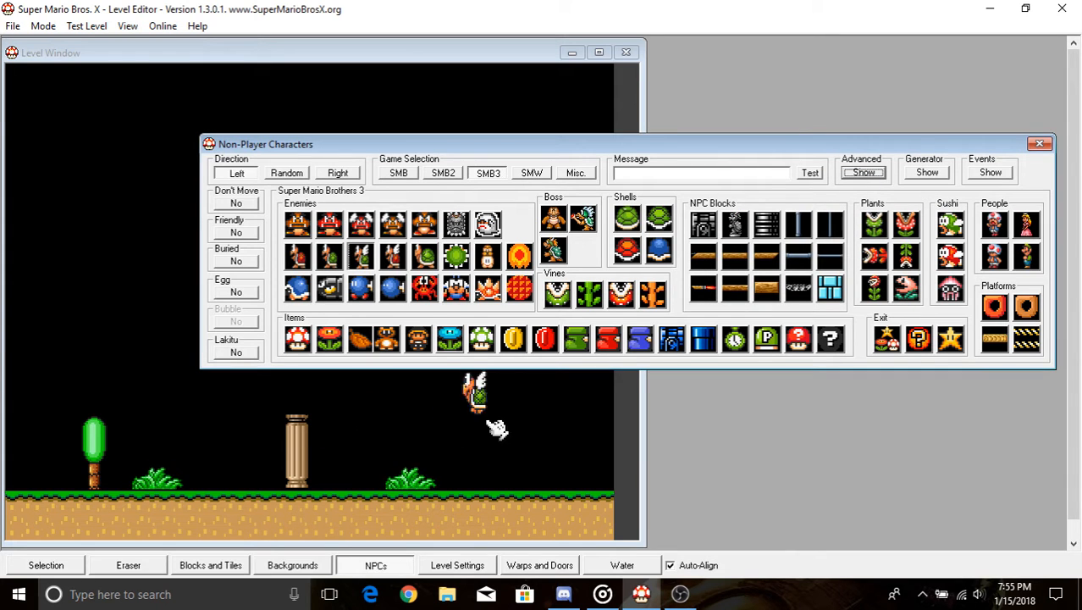
- Set the Koopa Para-Troopa AI to Hover Left/Right and place the winged green Koopa in the air above the second grass clump
left_click(860, 173)
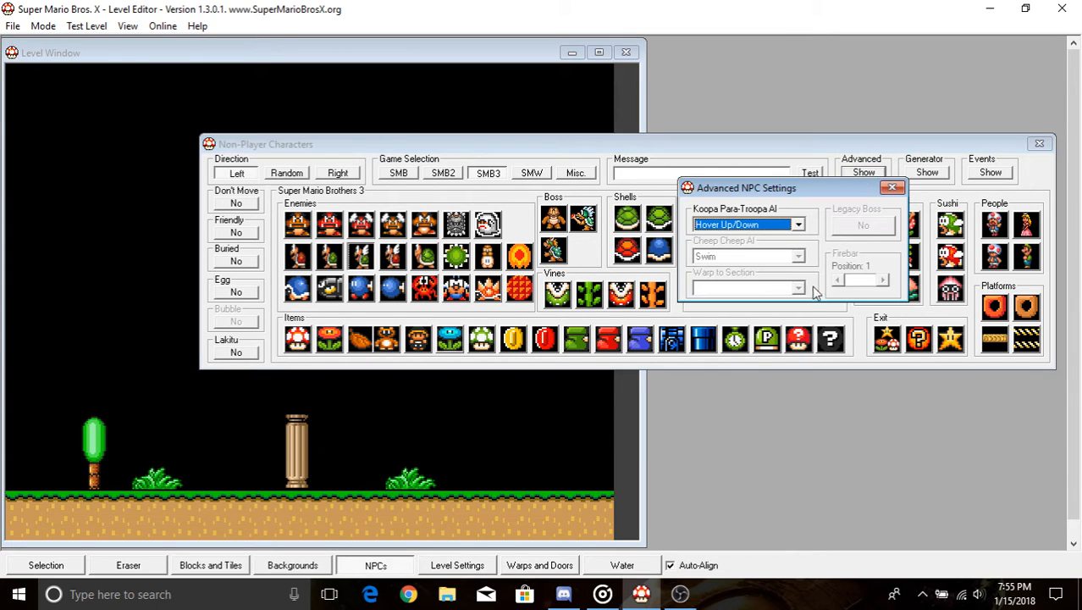
left_click(798, 226)
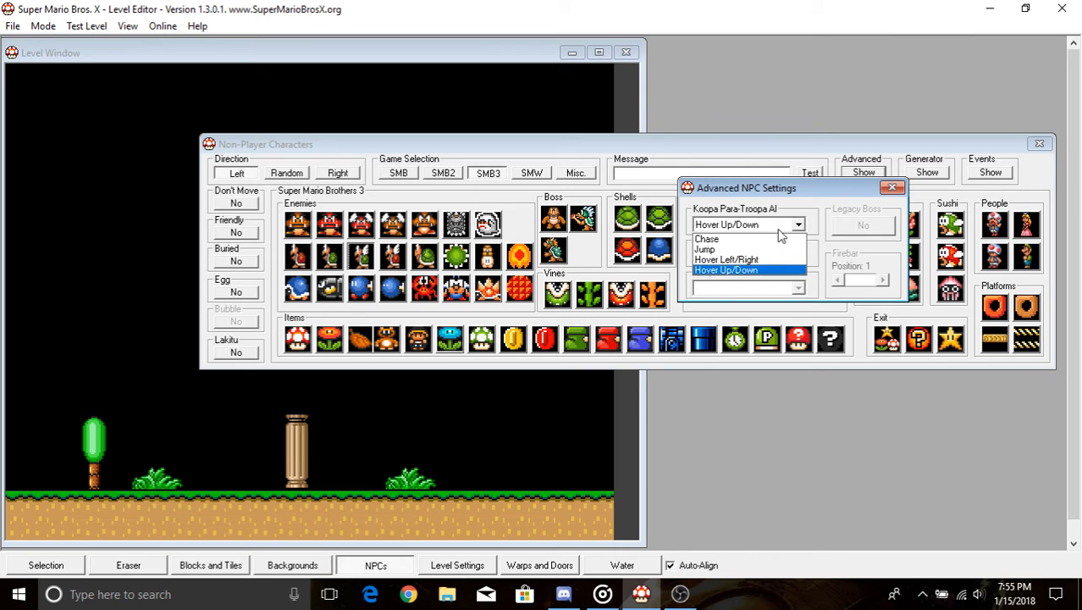
left_click(728, 259)
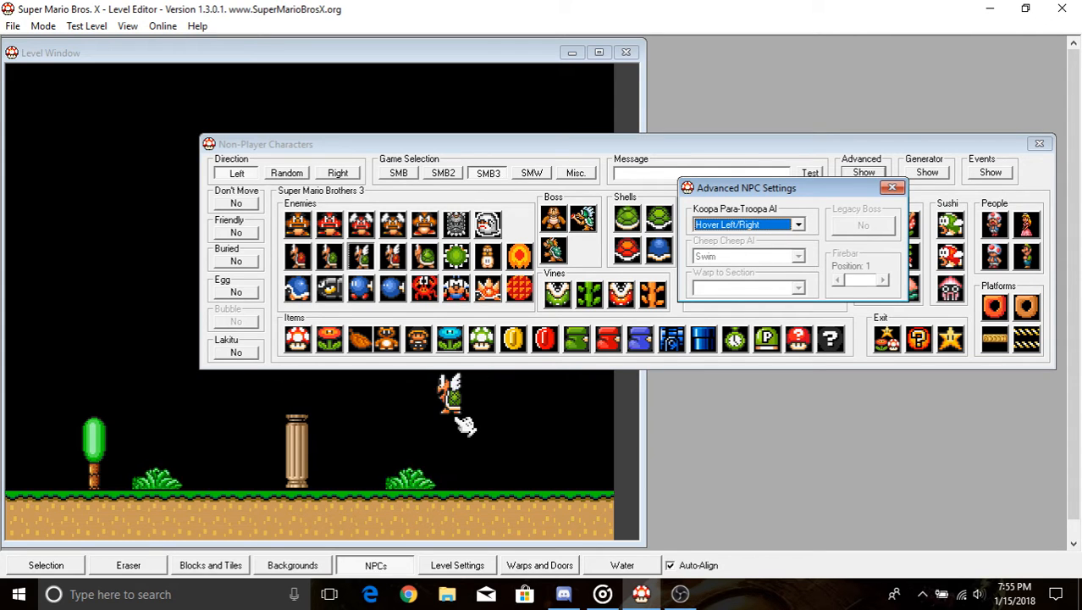
left_click(453, 411)
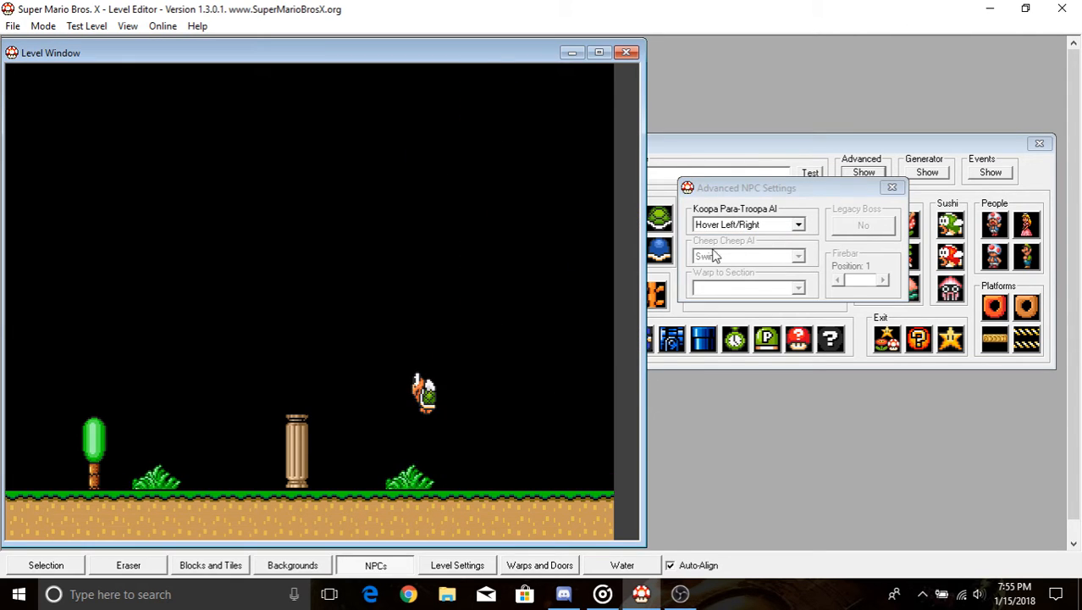
left_click(807, 200)
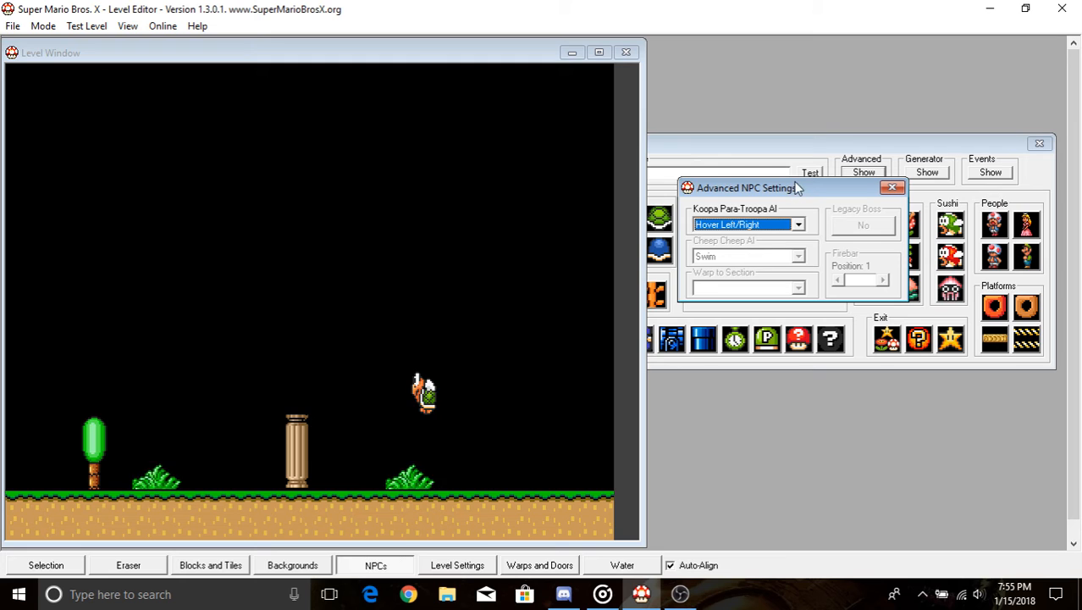
left_click(892, 188)
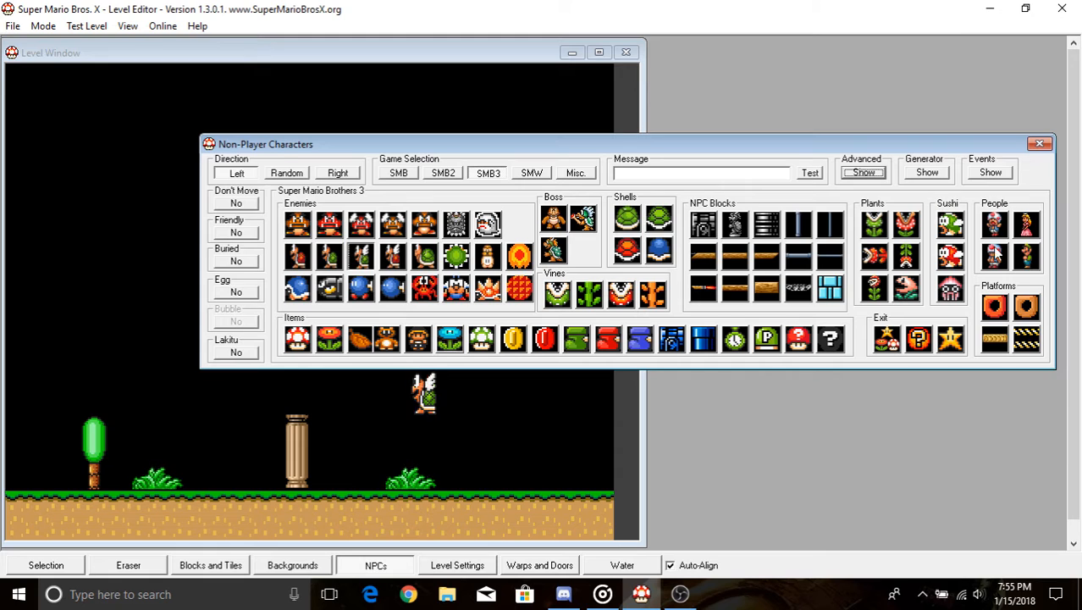
- Try the NPC message "Help me!" and place a Toad on the ground just left of the pillar
left_click(740, 174)
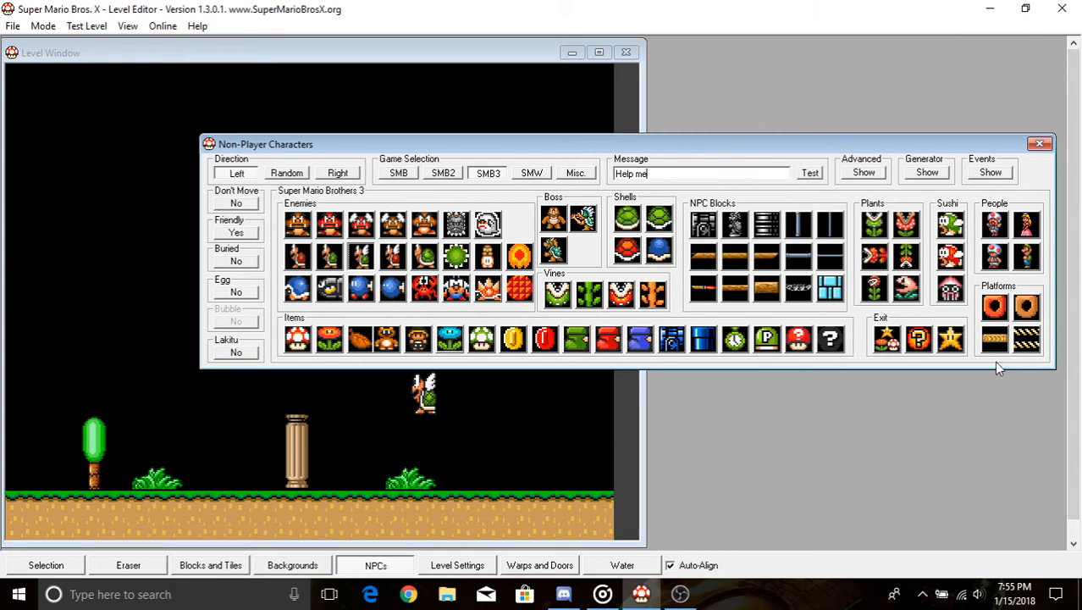
type("!")
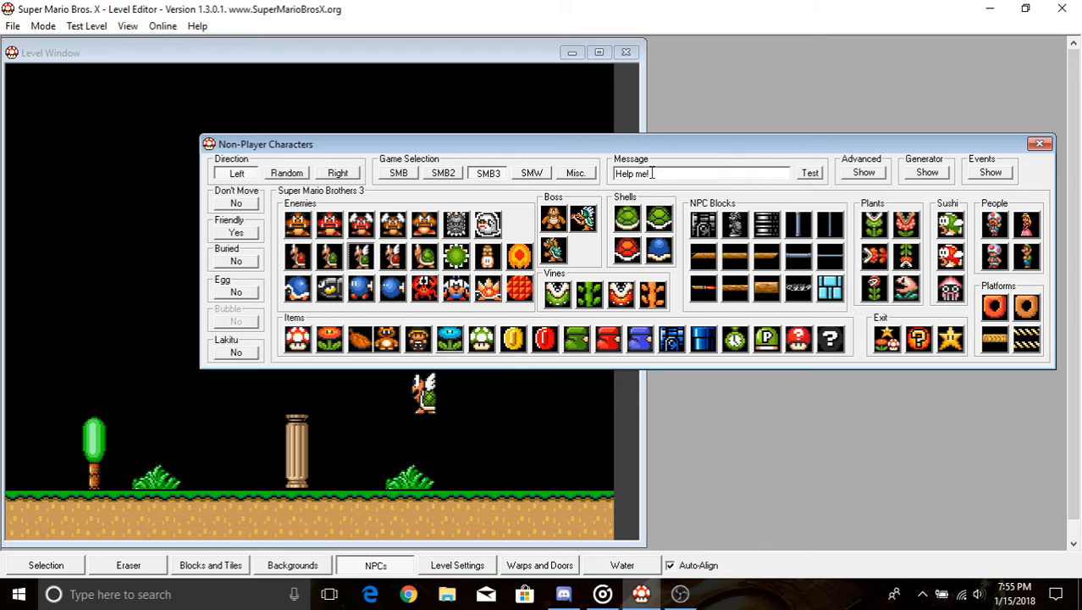
left_click(995, 225)
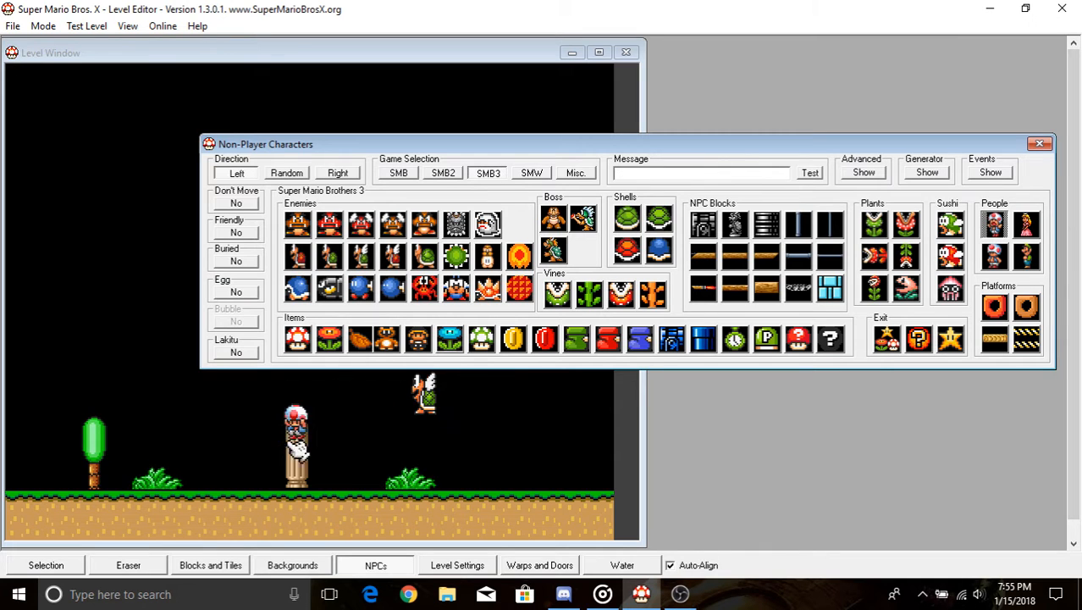
left_click(248, 483)
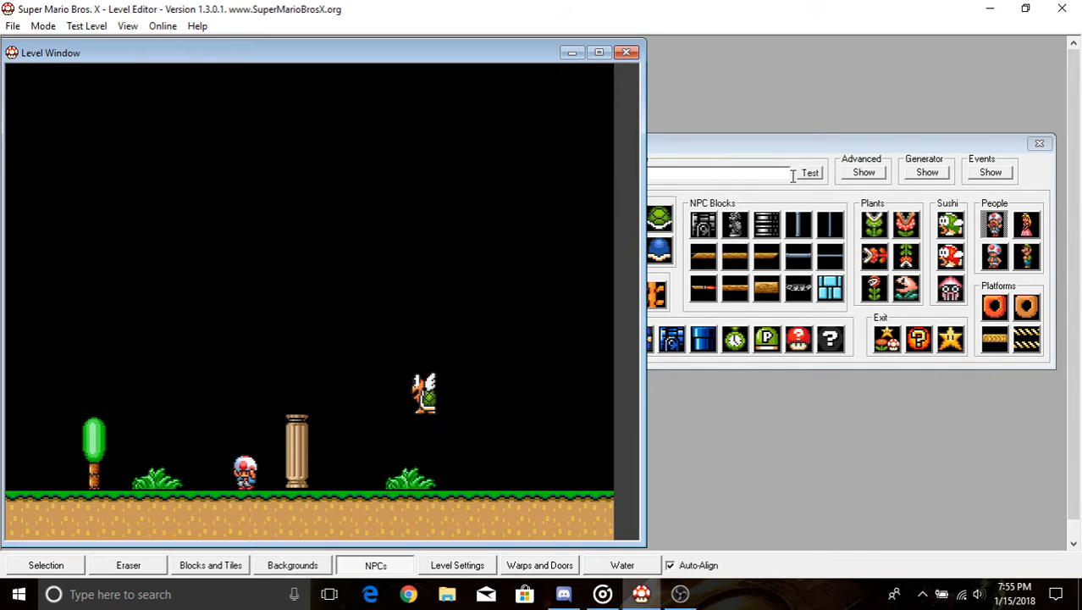
- Set the Toad's message to "Help me!" and test it, moving the Non-Player Characters palette aside to view the message box
left_click(823, 142)
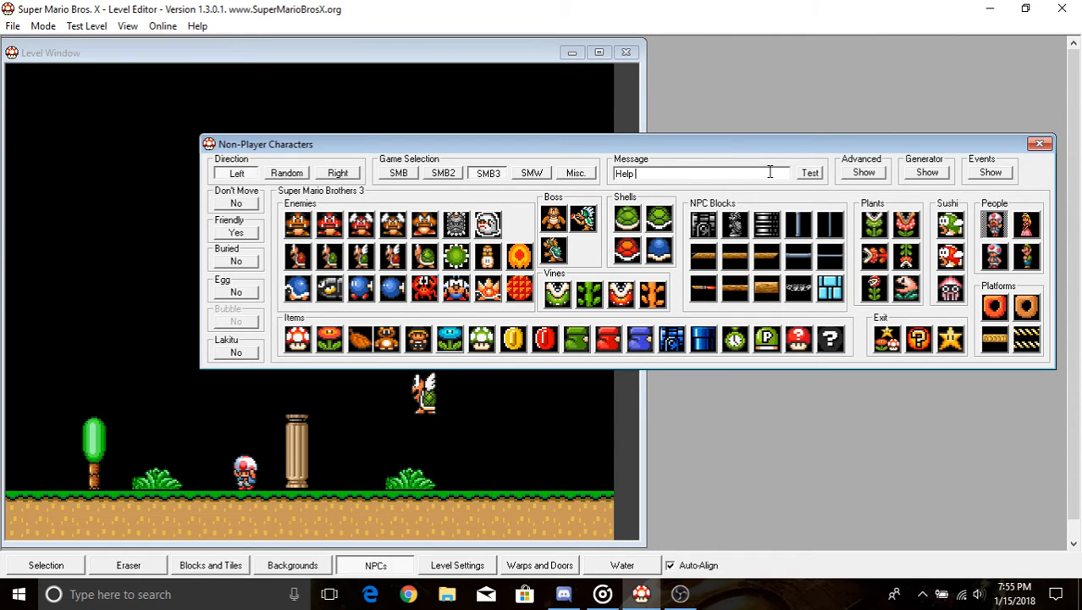
left_click(808, 174)
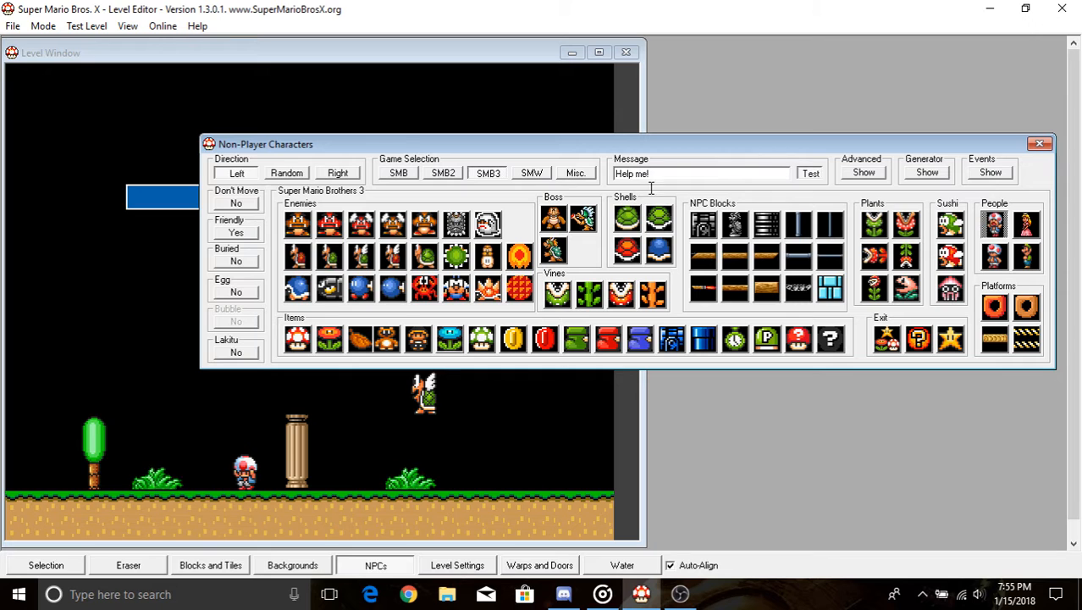
left_click_drag(379, 144, 518, 457)
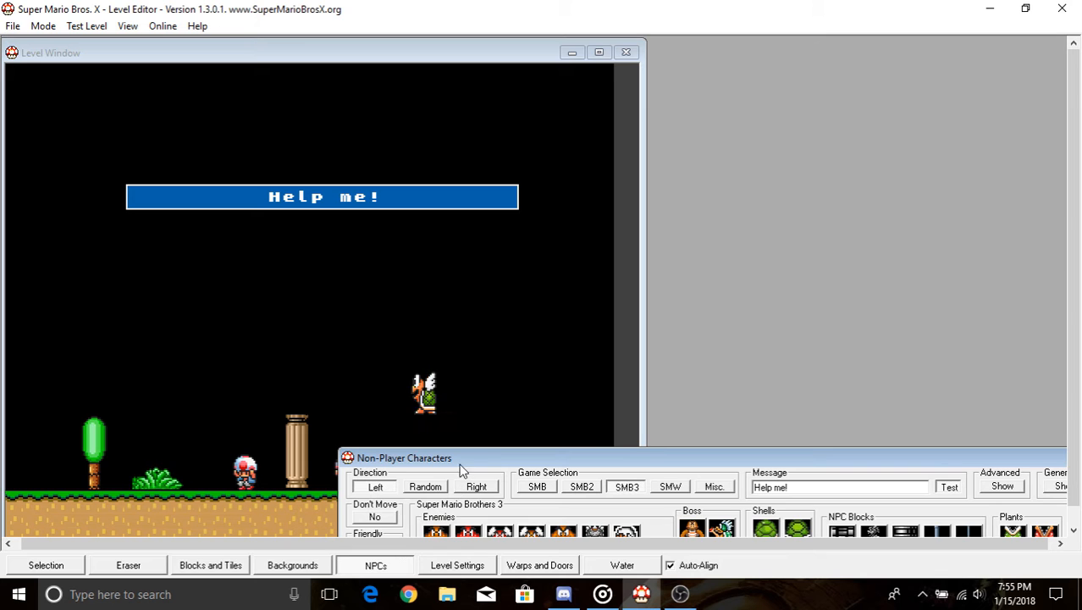
left_click_drag(461, 465, 650, 167)
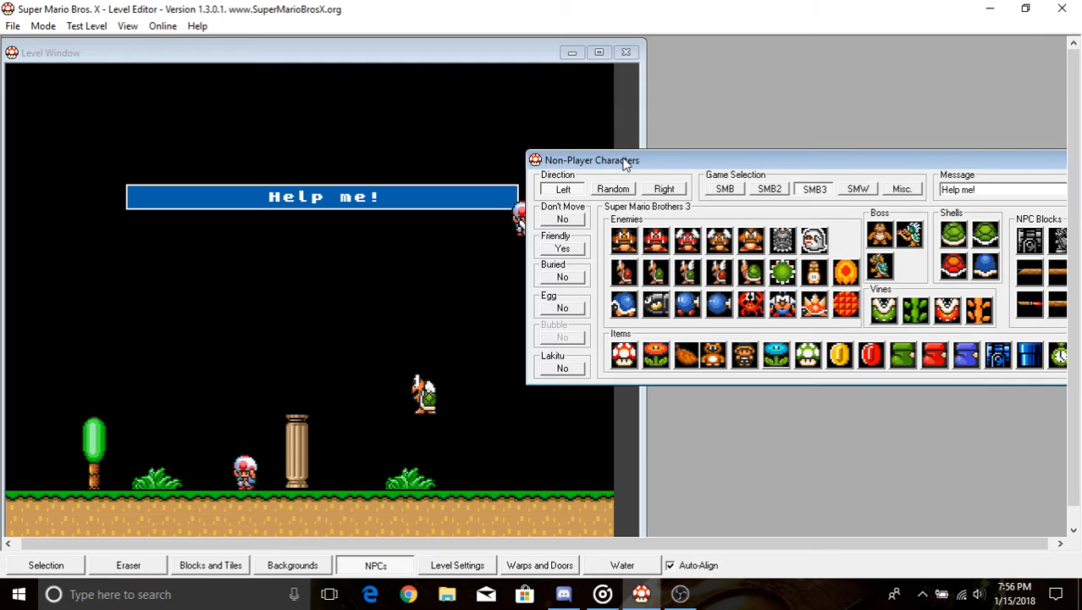
left_click_drag(625, 162, 309, 136)
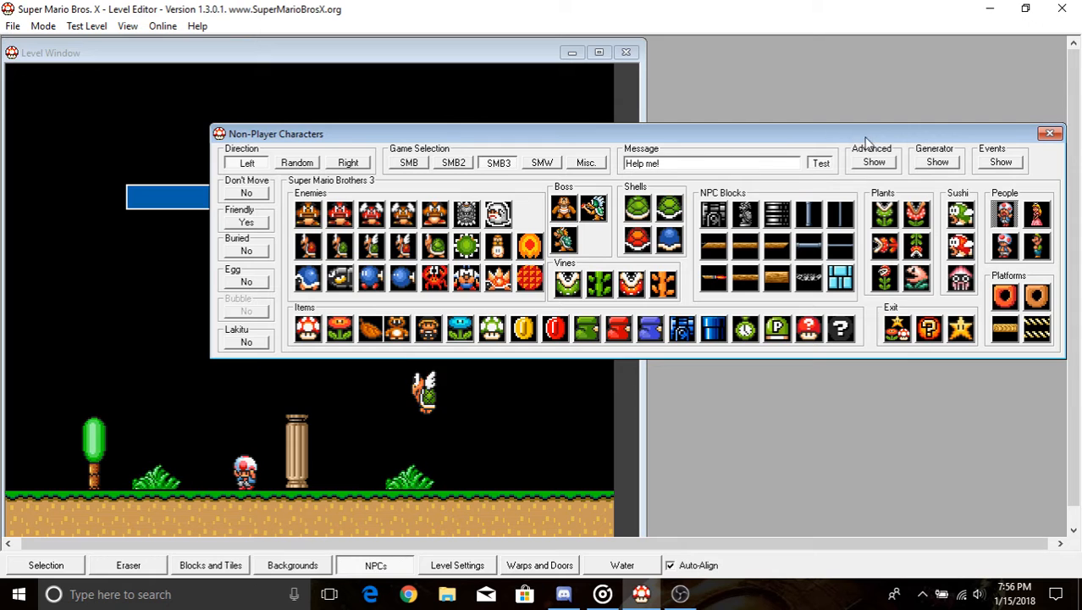
left_click_drag(865, 139, 711, 144)
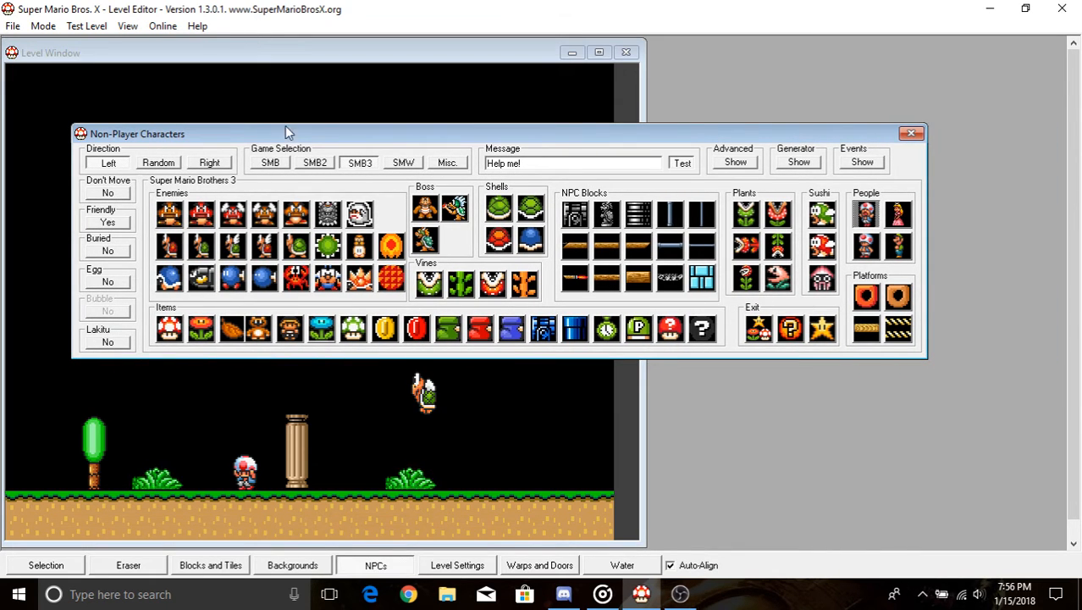
left_click_drag(284, 129, 536, 112)
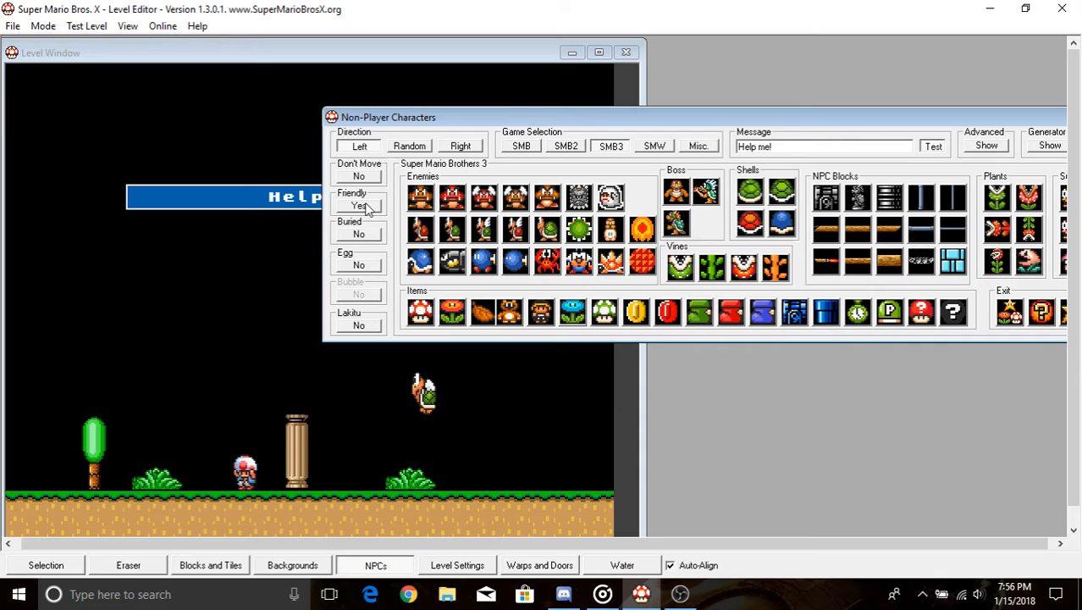
- Turn Friendly off and Buried on for the Toad, and bury it in the ground just right of the second grass clump
left_click(363, 207)
left_click(363, 207)
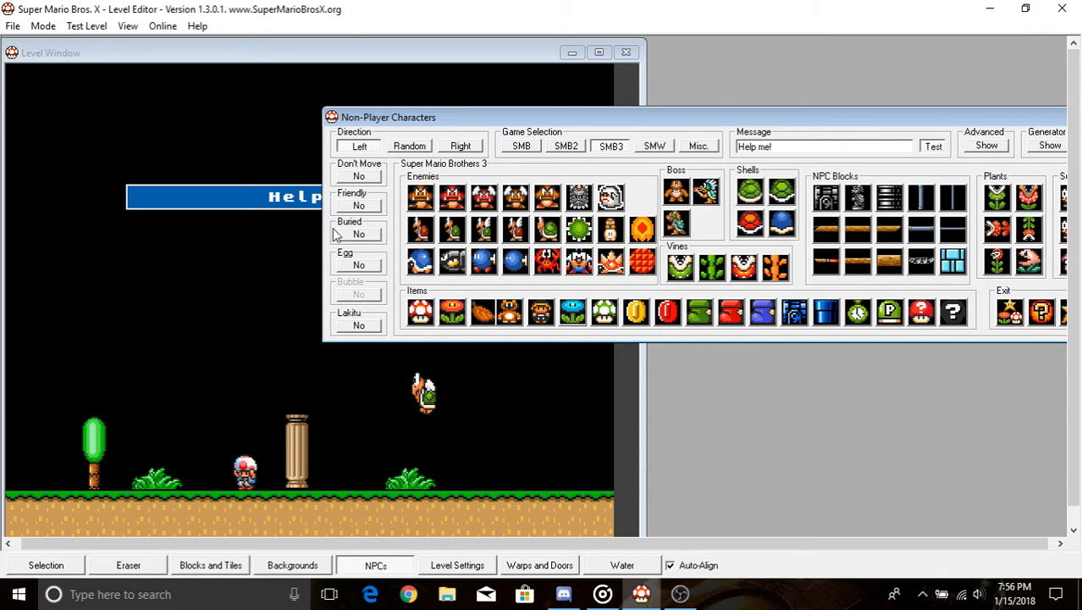
left_click(376, 207)
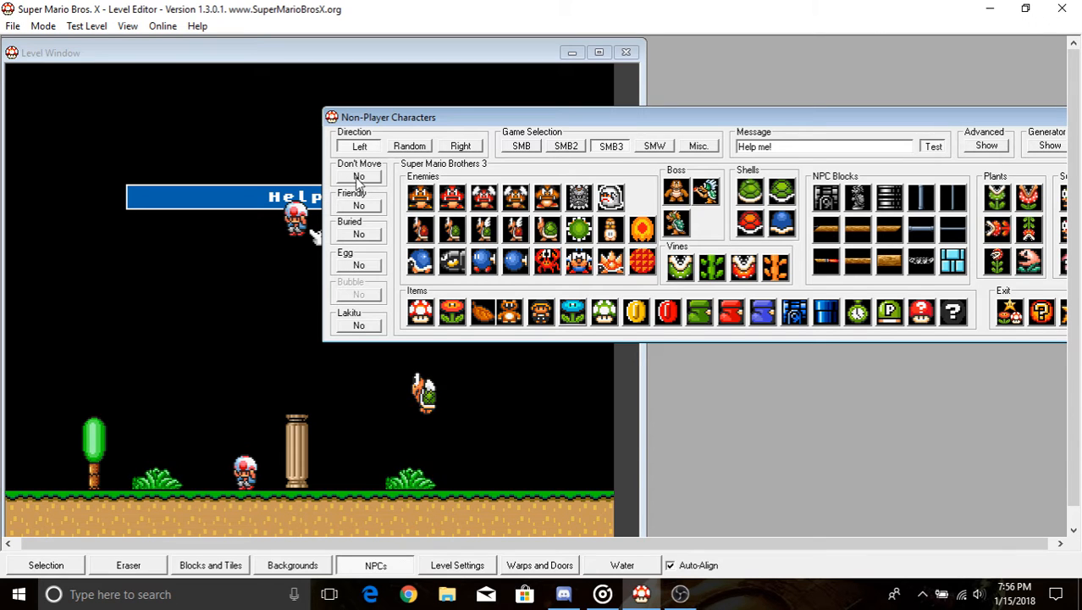
left_click(359, 234)
left_click(465, 480)
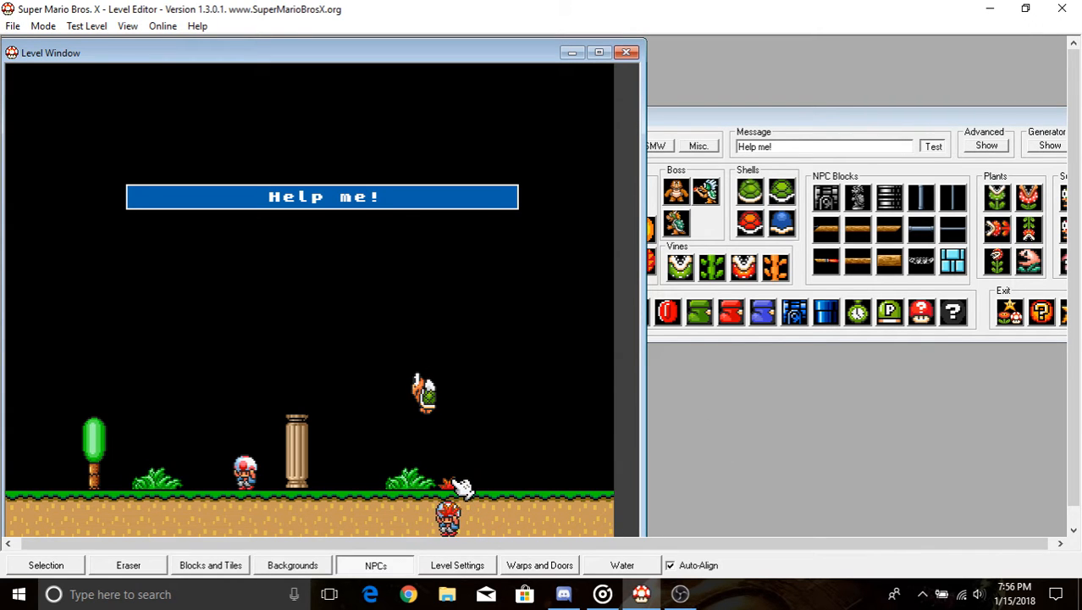
- Choose the brown Super Mario Bros. 3 Goomba, turn Buried on, and bury it between the first grass clump and the Toad
left_click(862, 121)
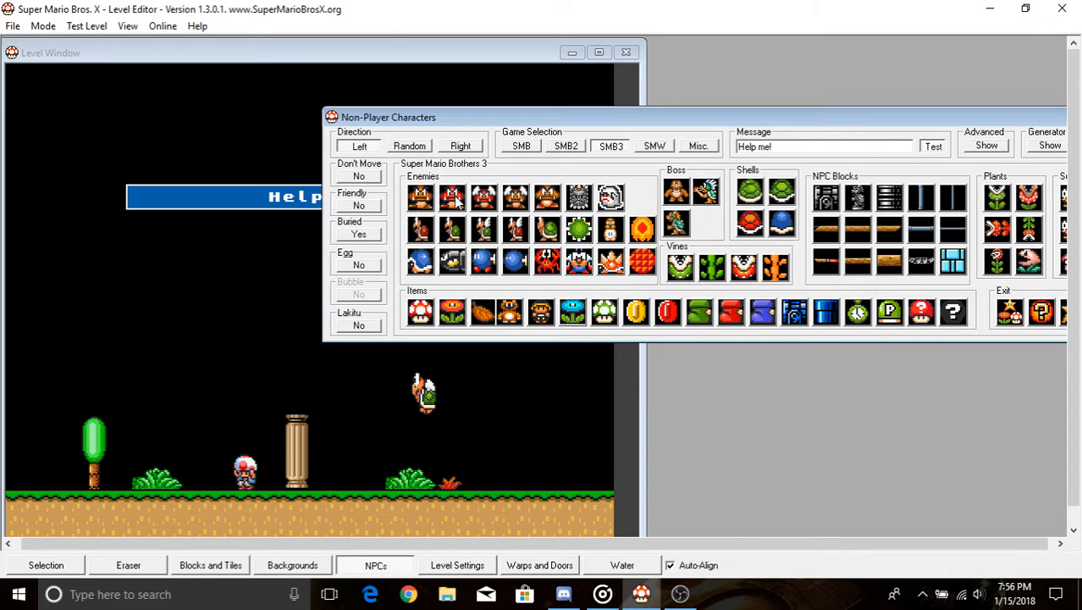
left_click(420, 196)
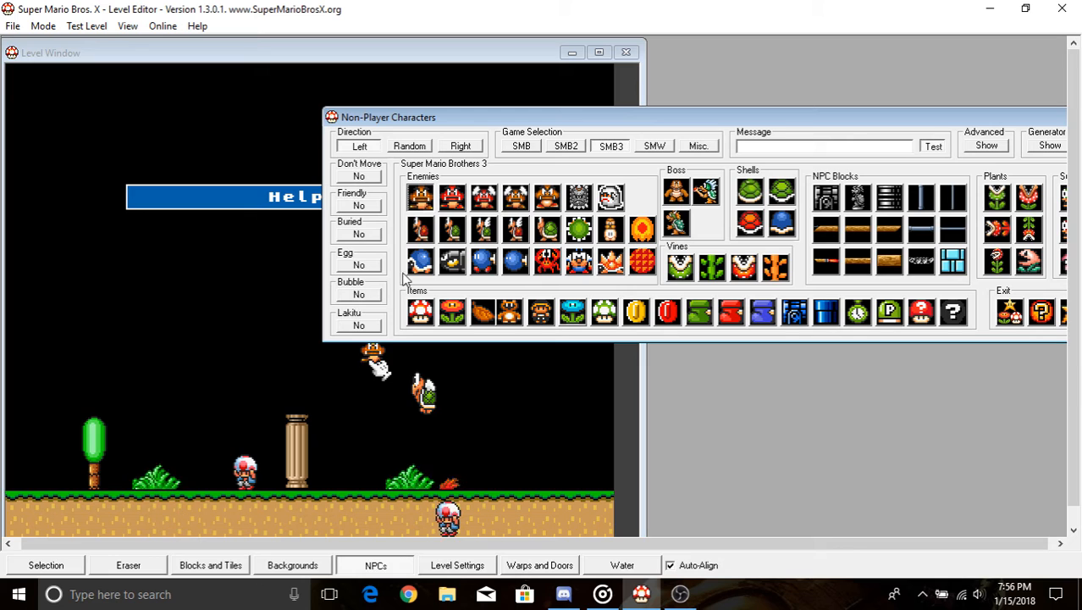
left_click(359, 235)
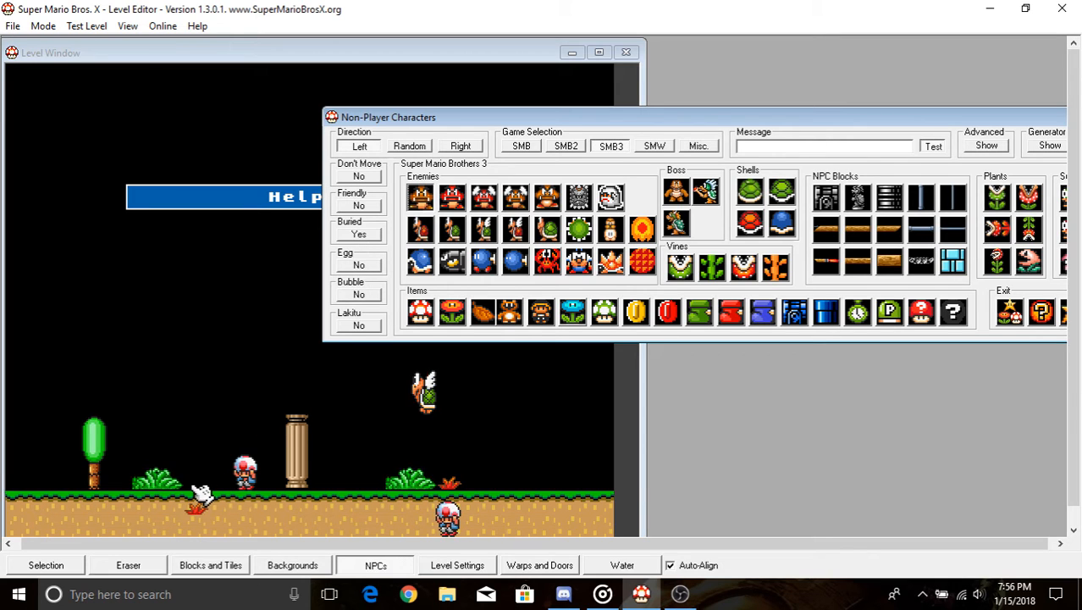
left_click(200, 479)
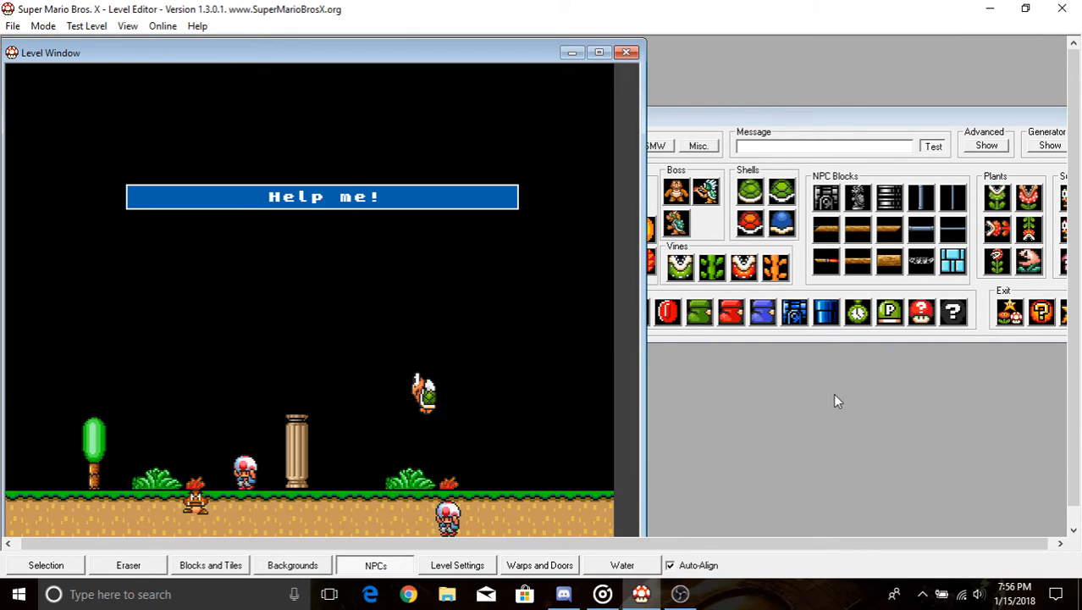
left_click(830, 126)
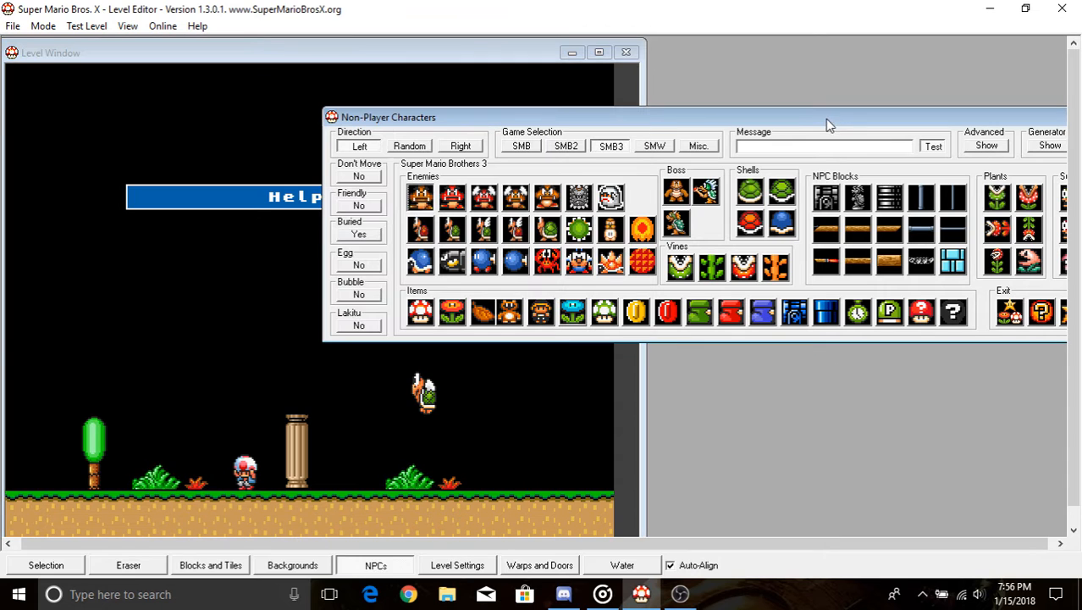
- Try the Goomba's Bubble option, switch it to Lakitu, and place it in the sky above the message box
left_click(359, 294)
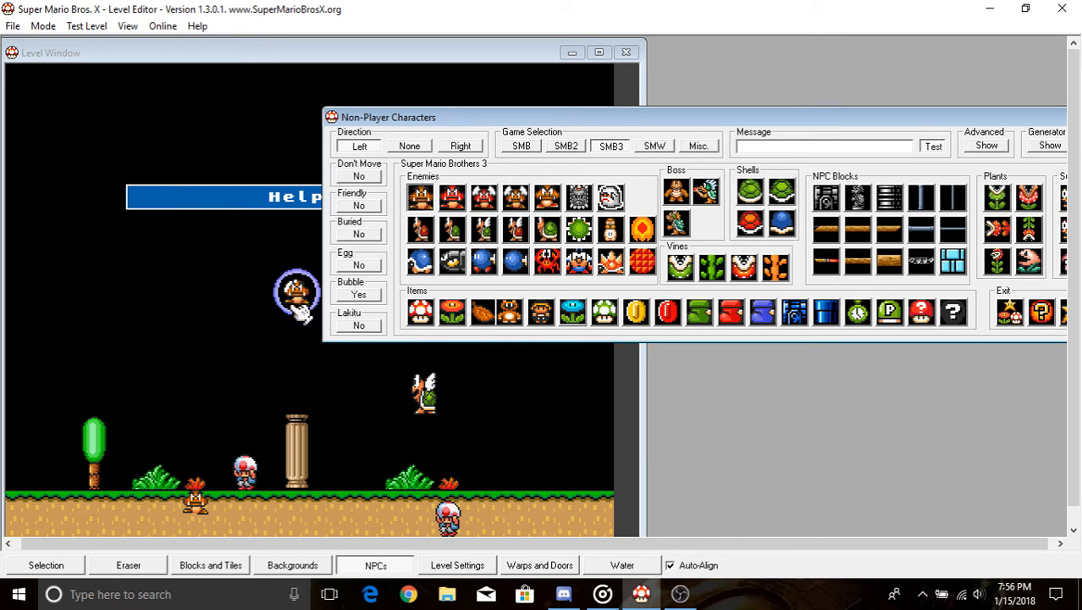
left_click(357, 324)
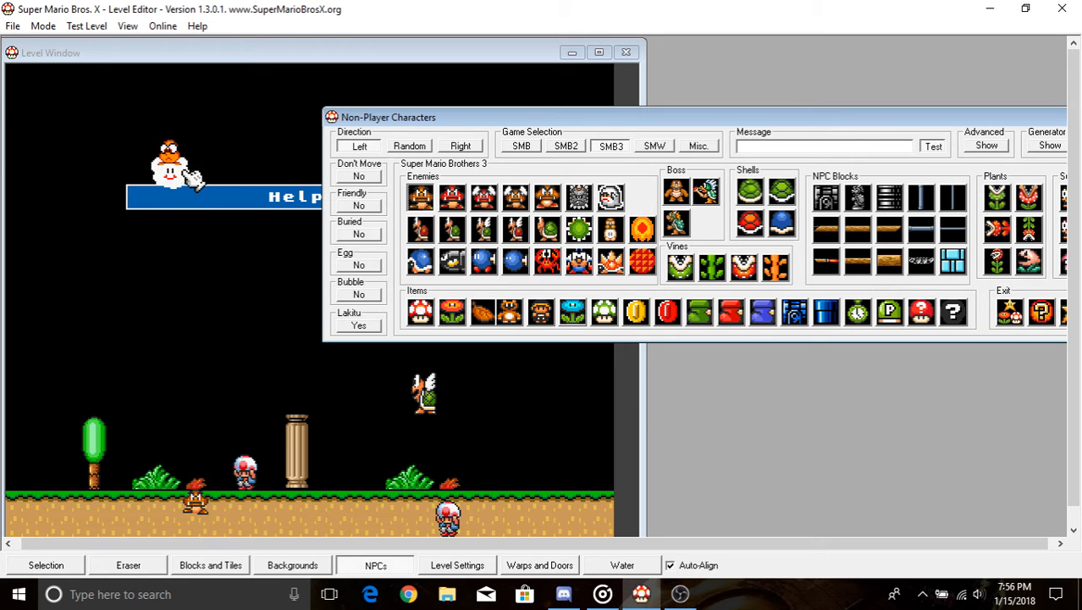
left_click(174, 169)
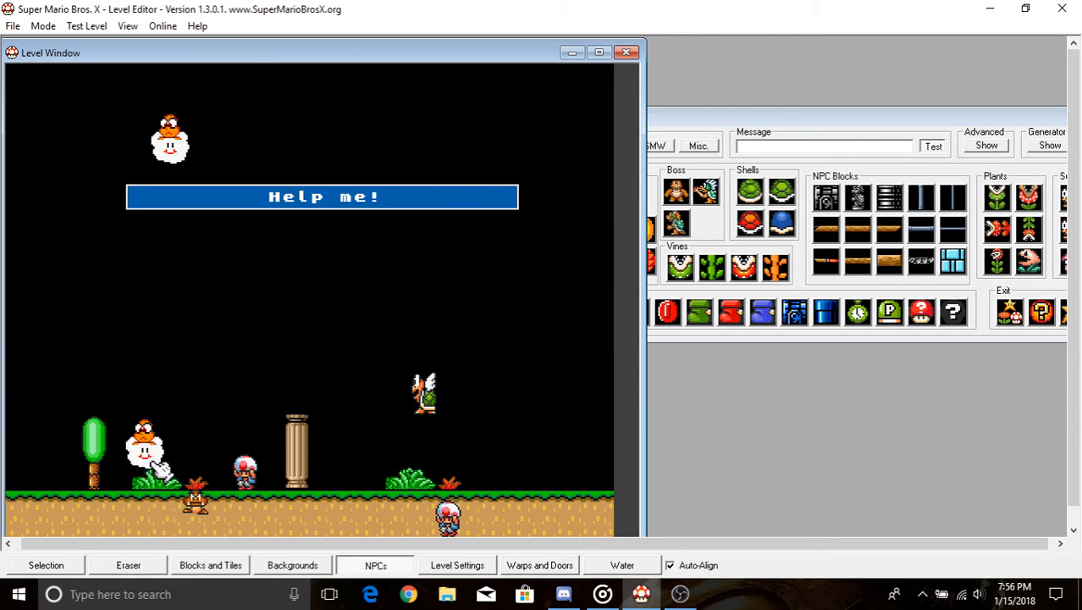
- Erase the Lakitu placed in the sky above the message box
left_click(123, 569)
left_click(161, 148)
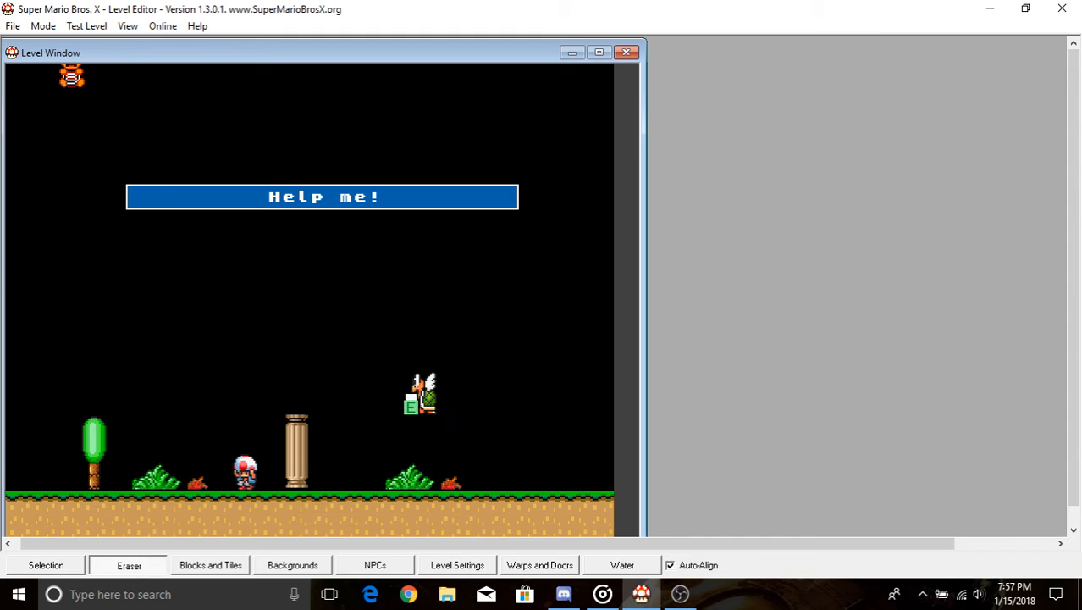
left_click(131, 564)
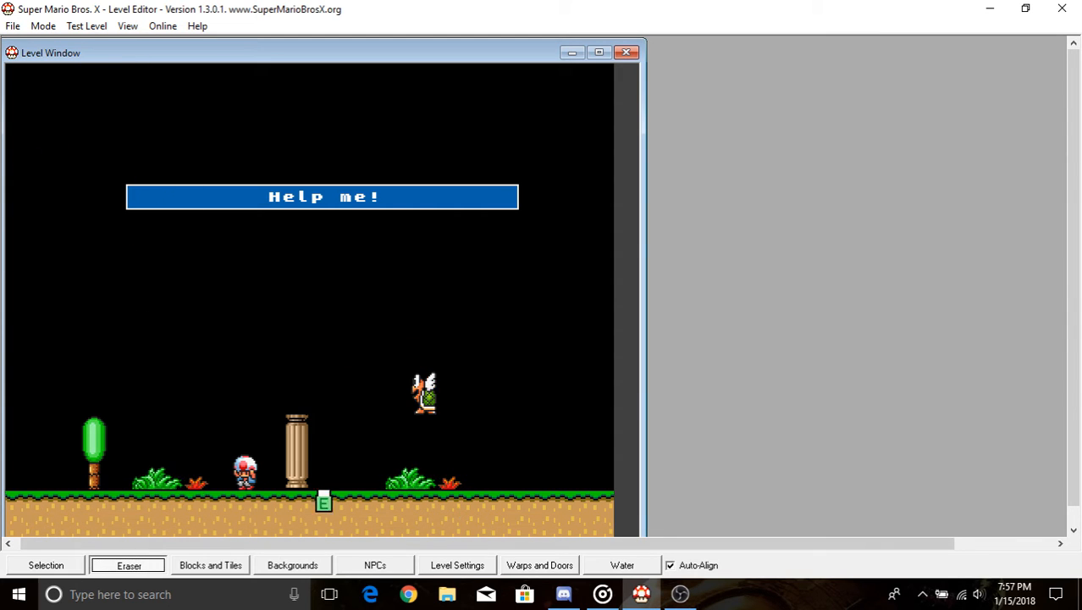
- Reopen the Non-Player Characters palette, try turning Generator on, and choose the giant green Koopa Troopa
left_click(381, 565)
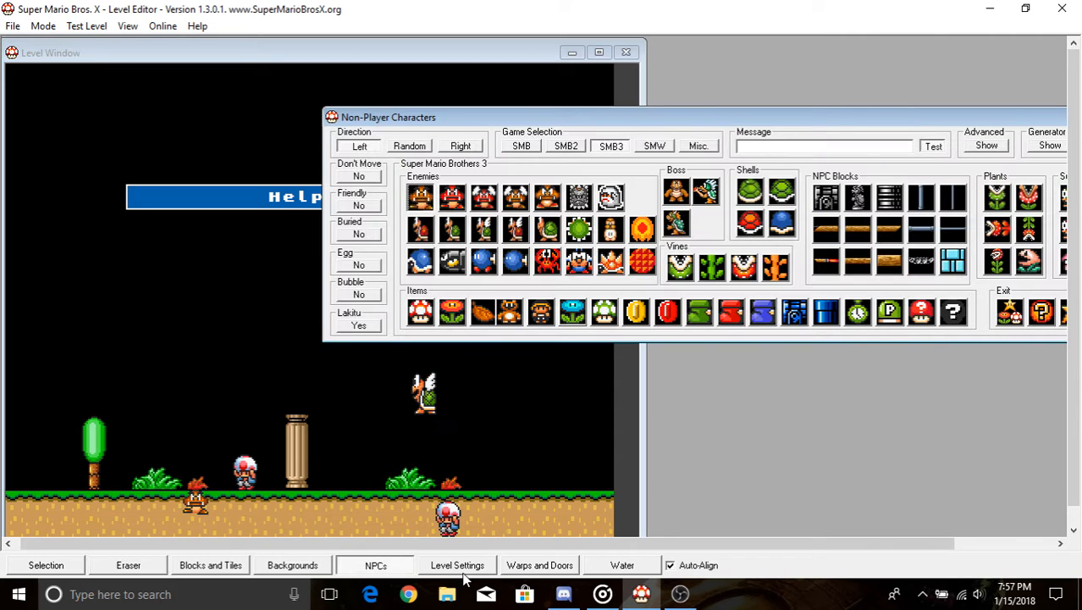
left_click_drag(811, 119, 671, 122)
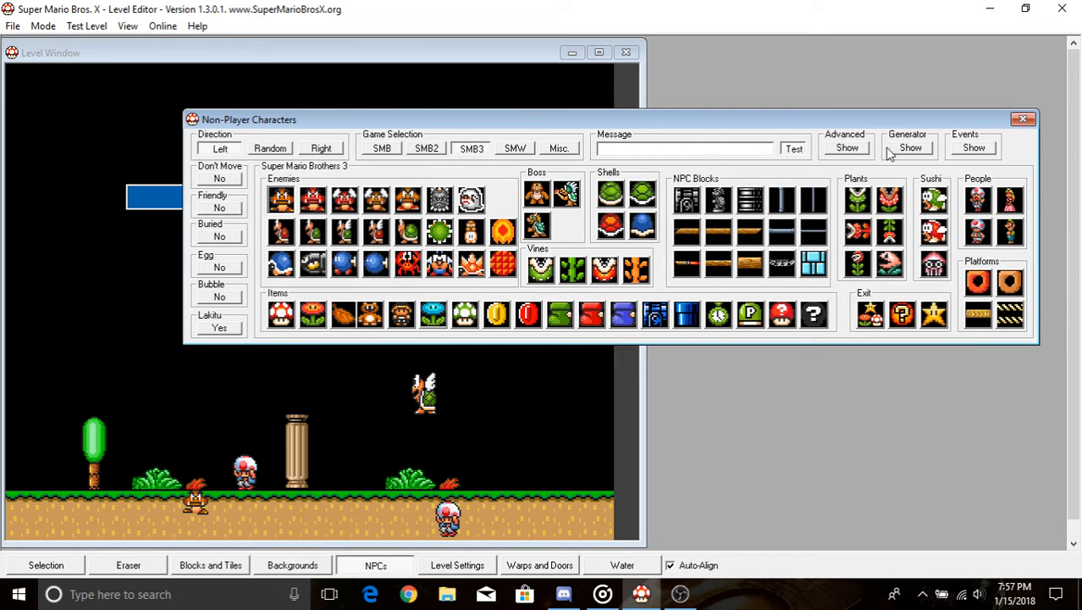
left_click(904, 148)
left_click_drag(730, 302, 842, 200)
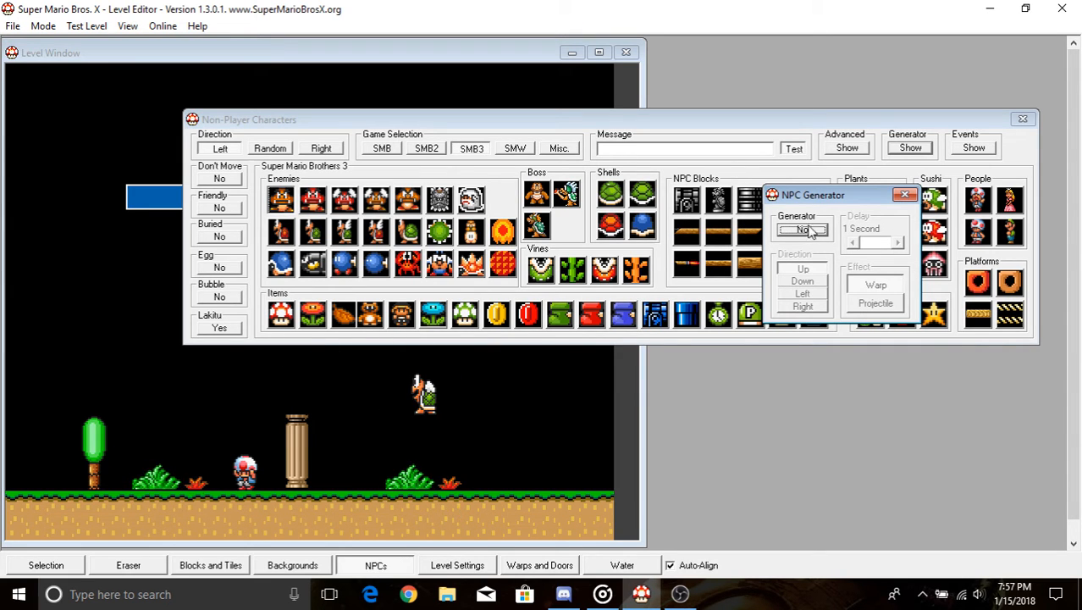
left_click(805, 230)
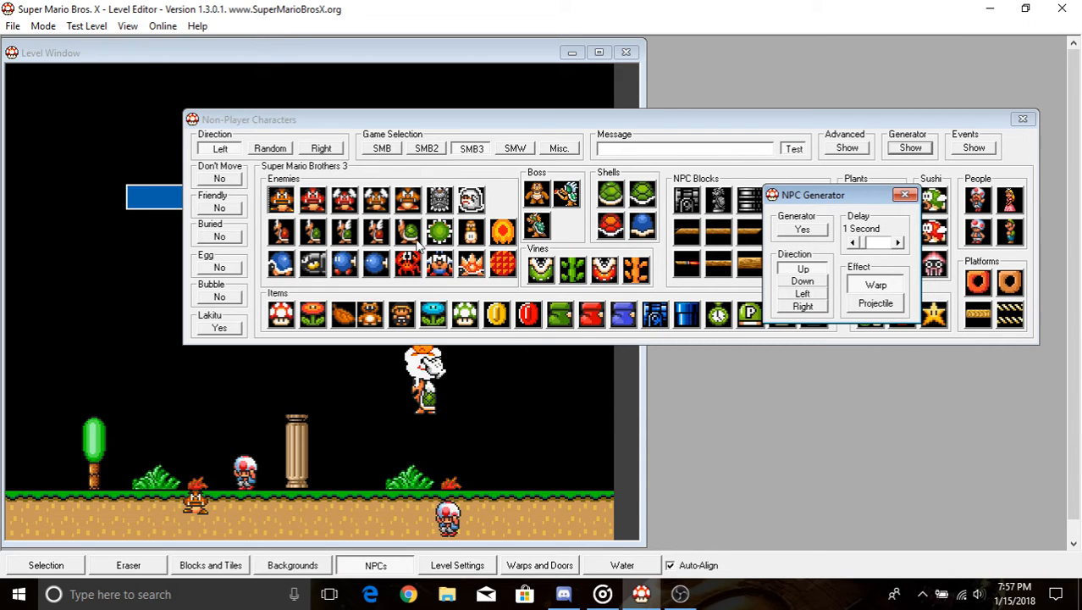
left_click(415, 241)
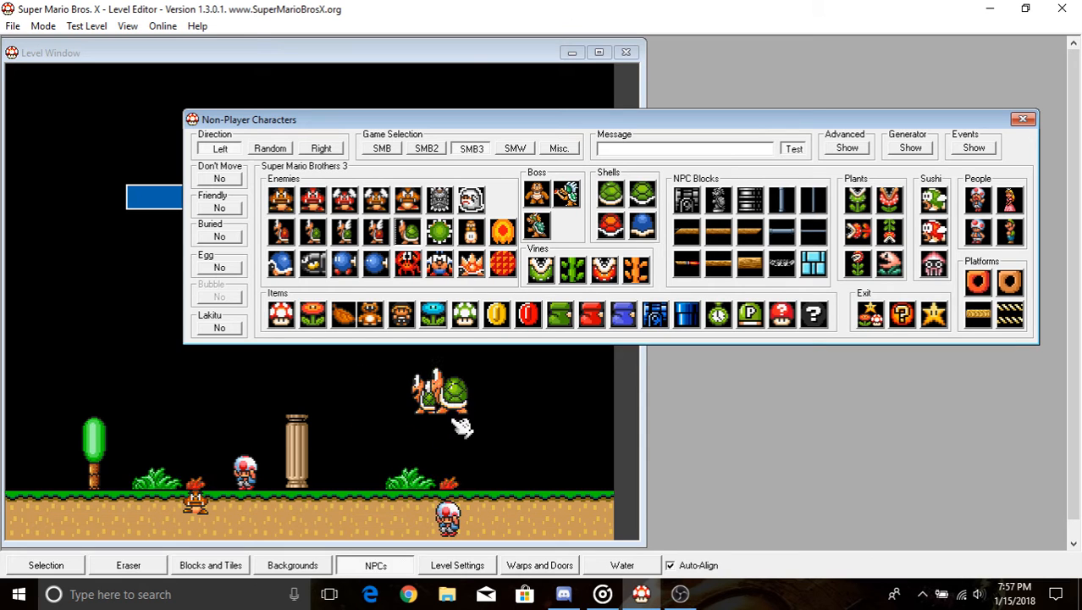
left_click(459, 426)
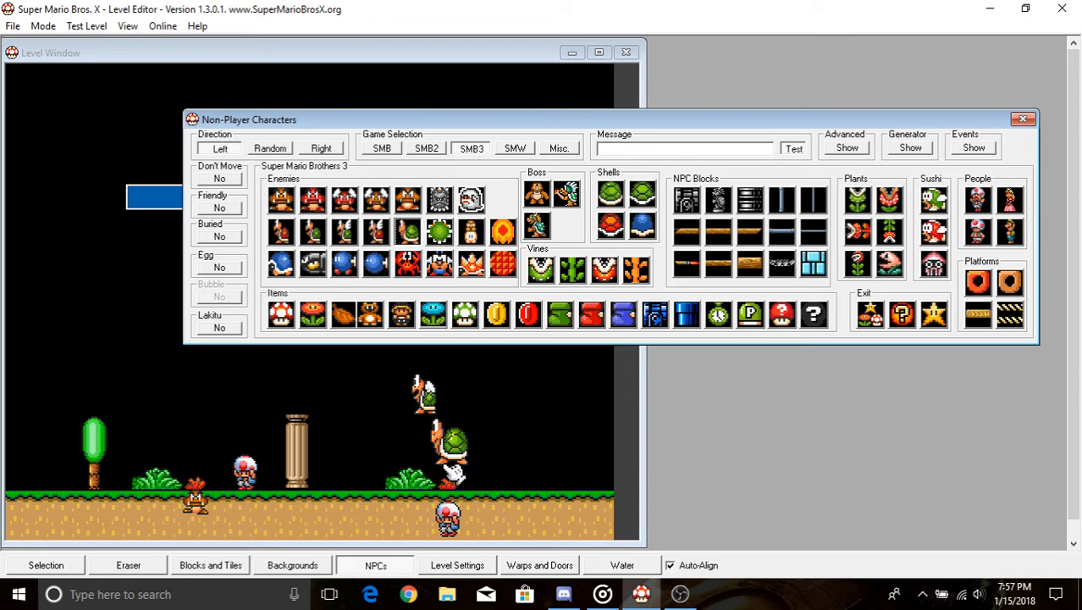
- Try the Generator setting for the giant Koopa Troopa, return it to No, and close the generator options
left_click(903, 149)
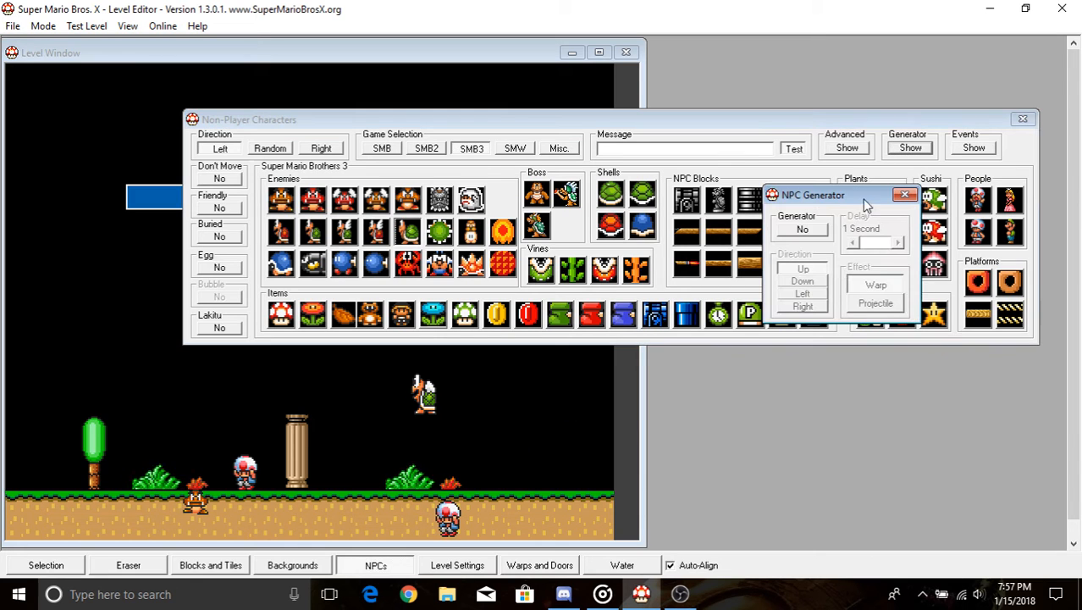
left_click(803, 231)
left_click(792, 233)
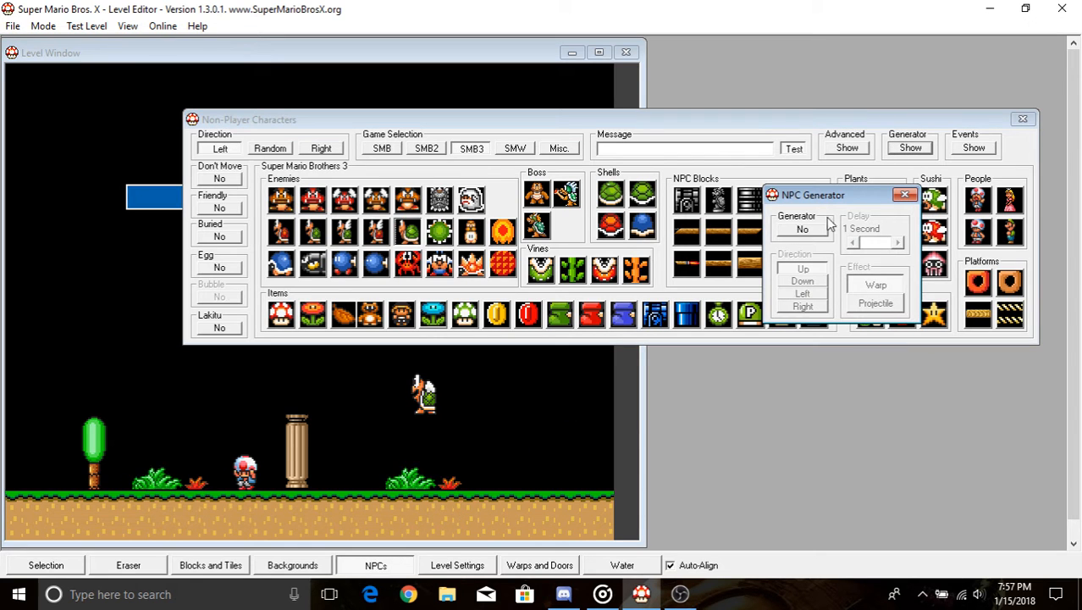
left_click(905, 195)
- Examine the NPC event triggers, including the Death choices, and close the Non-Player Characters palette
left_click(974, 148)
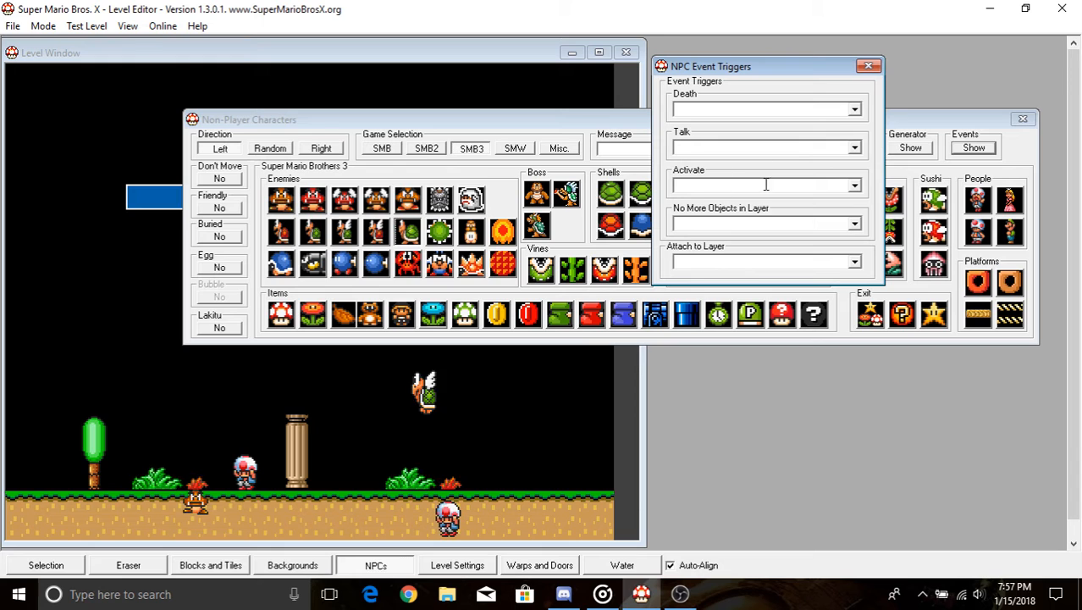
left_click(854, 110)
left_click(857, 113)
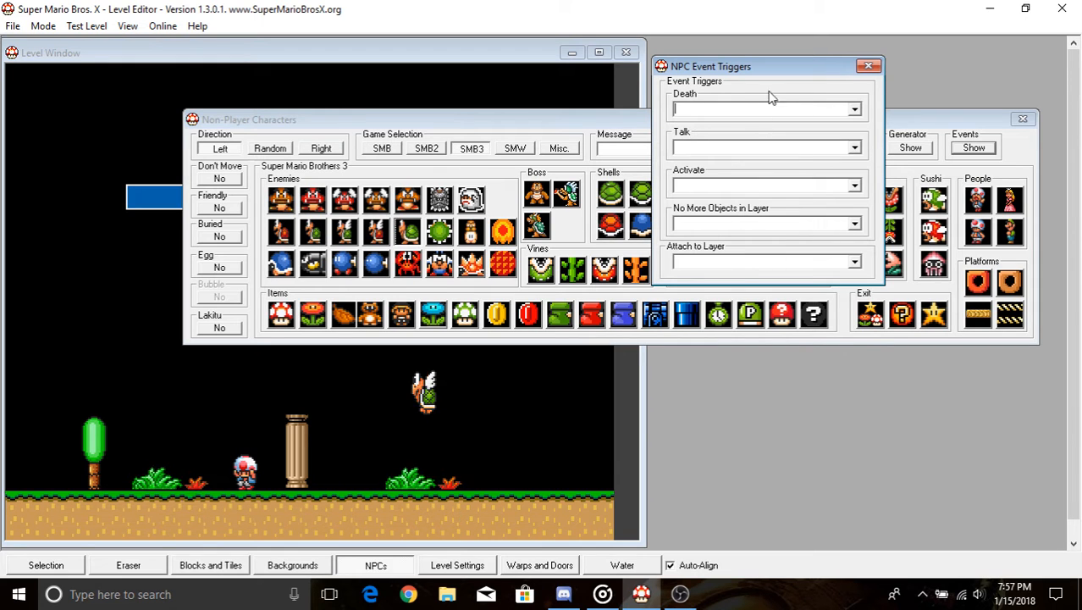
left_click(868, 66)
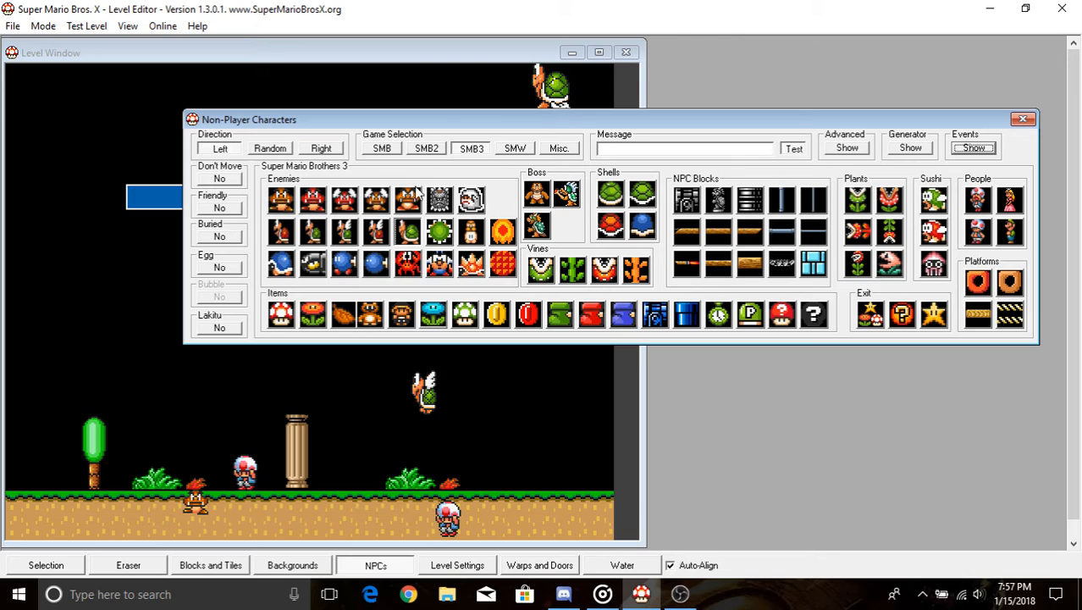
left_click(1023, 119)
- Show the Level Settings window and move it beside the scene so the level stays visible
left_click(439, 569)
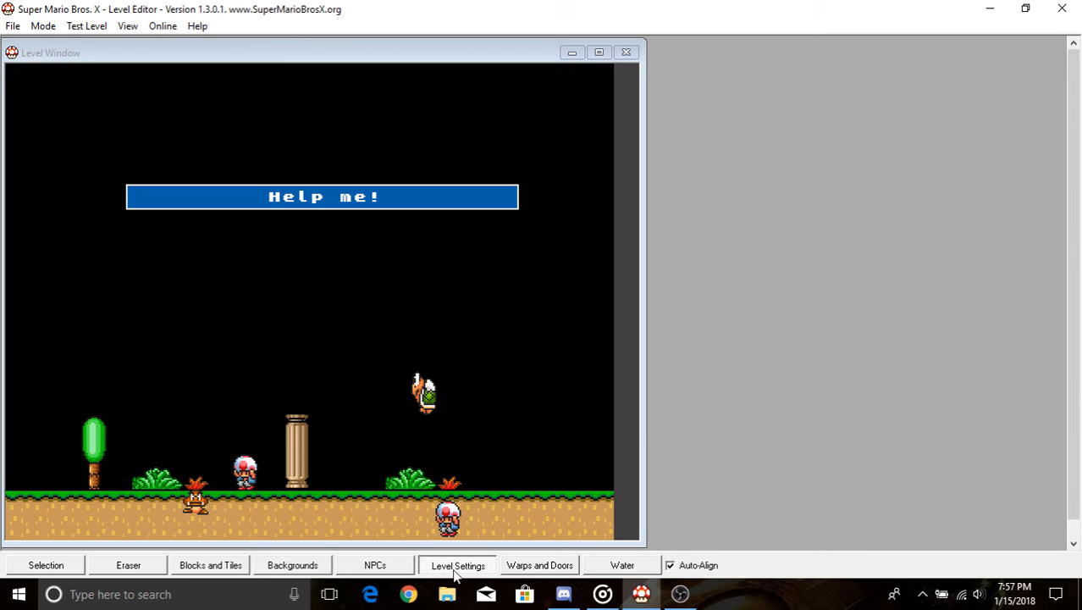
left_click(1077, 449)
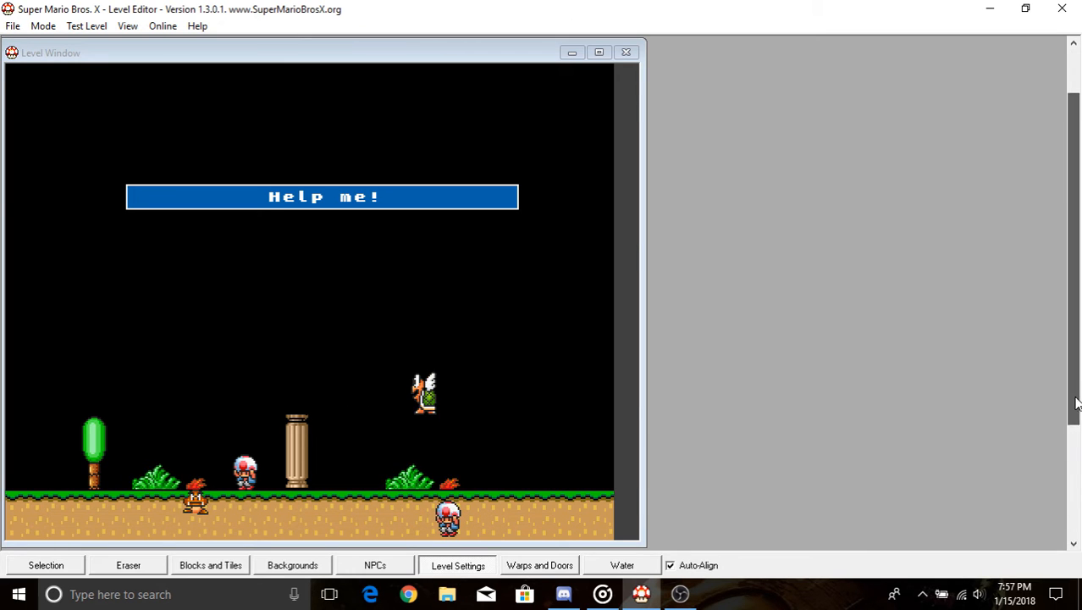
left_click_drag(427, 316, 722, 76)
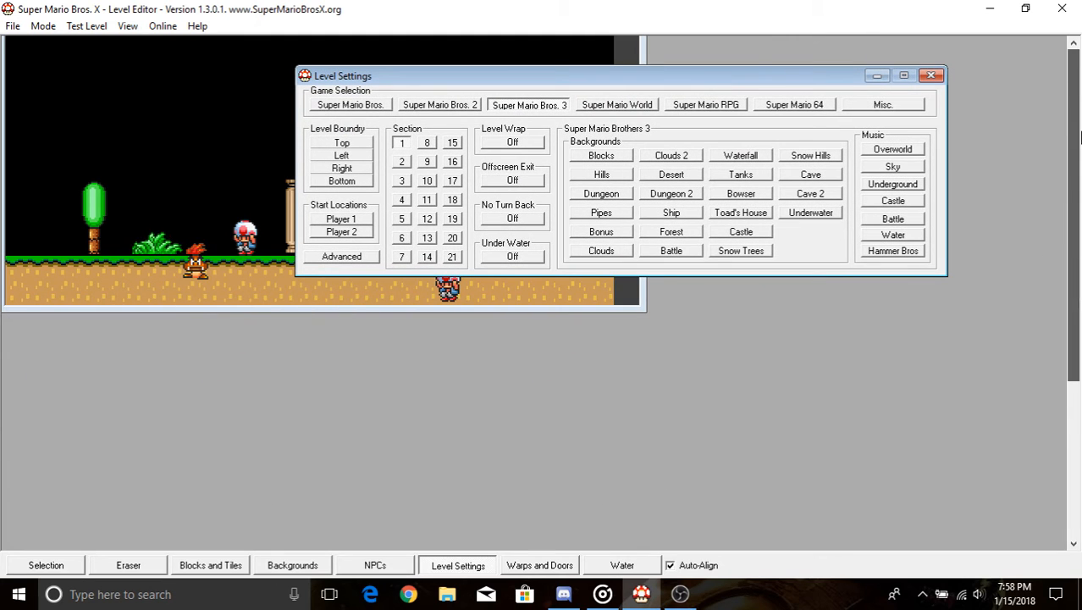
left_click_drag(1076, 305, 1076, 159)
left_click_drag(736, 317, 872, 179)
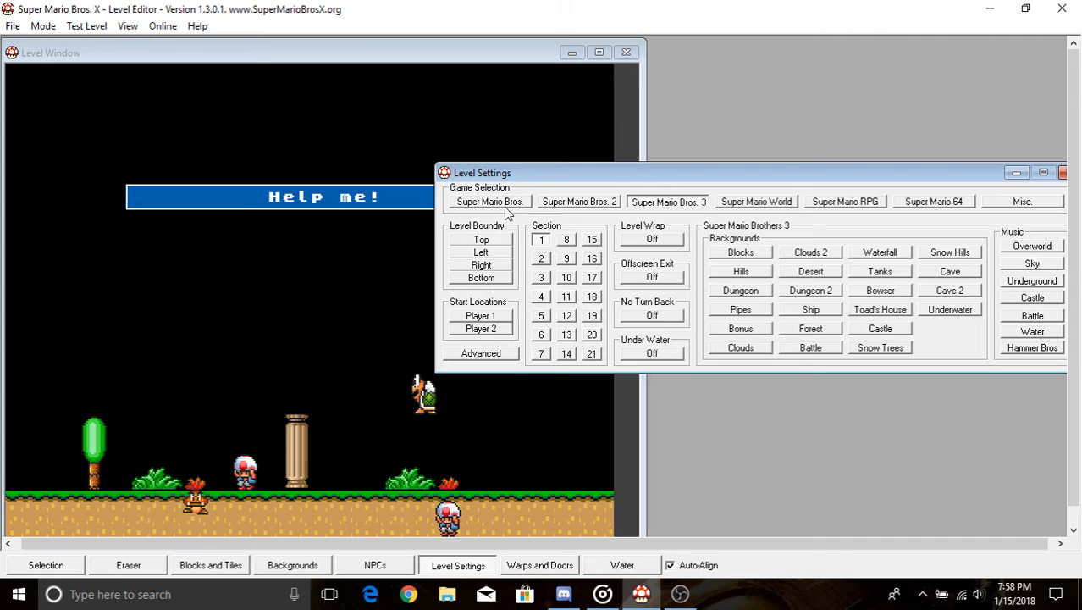
- Compare the music and background choices offered under Super Mario 64, Super Mario RPG and Super Mario Bros
left_click(917, 205)
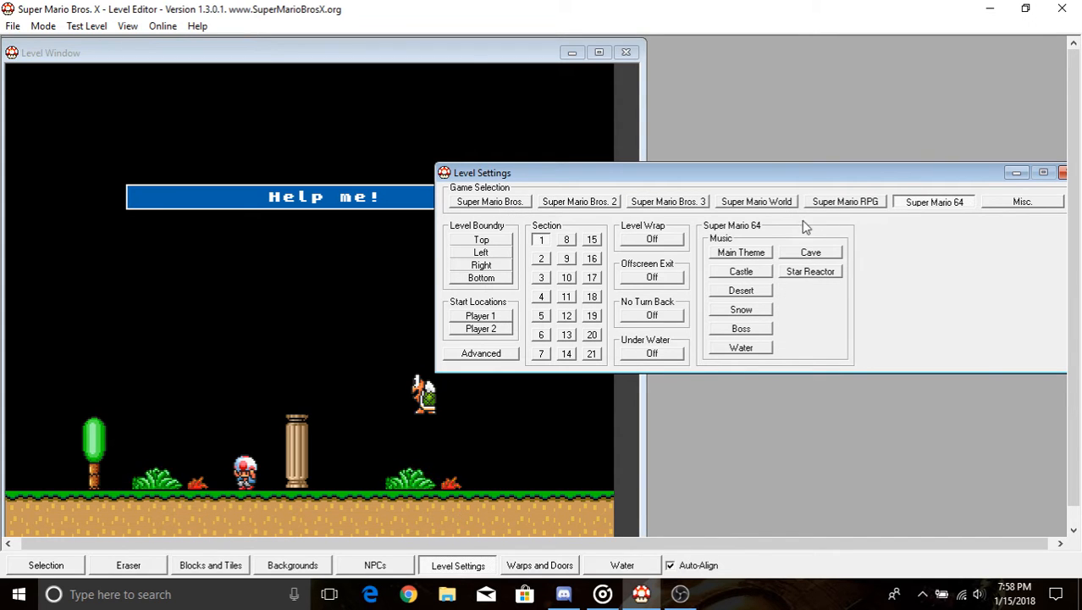
left_click(862, 205)
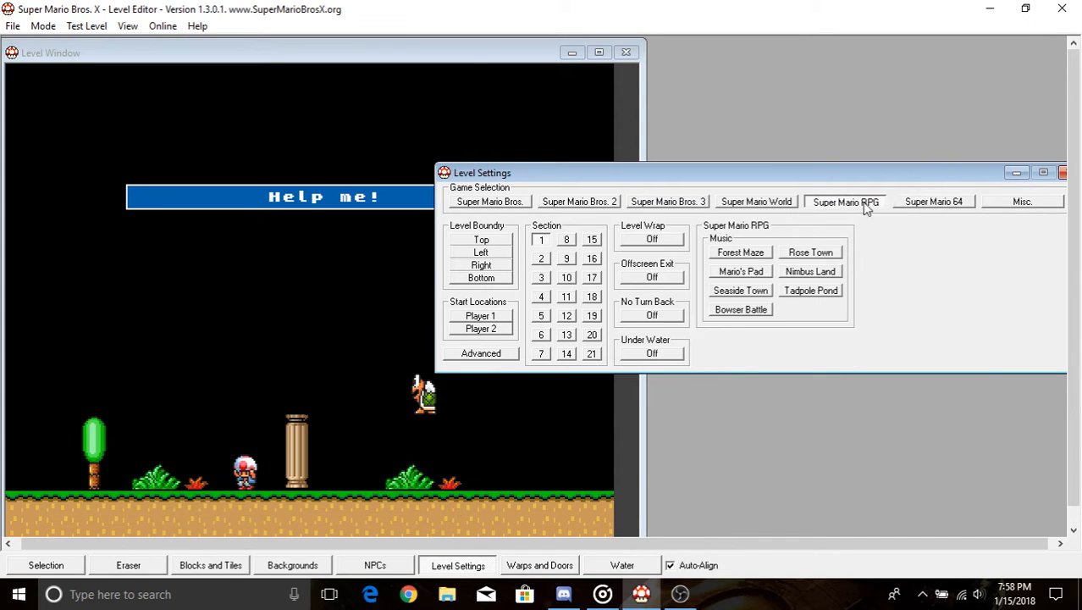
left_click(941, 205)
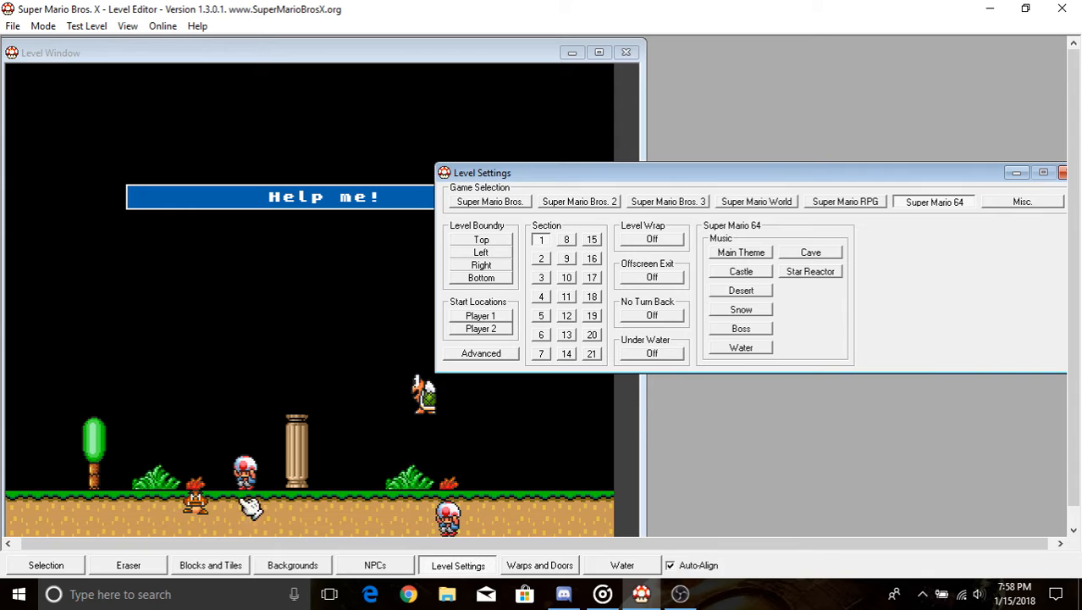
left_click(827, 207)
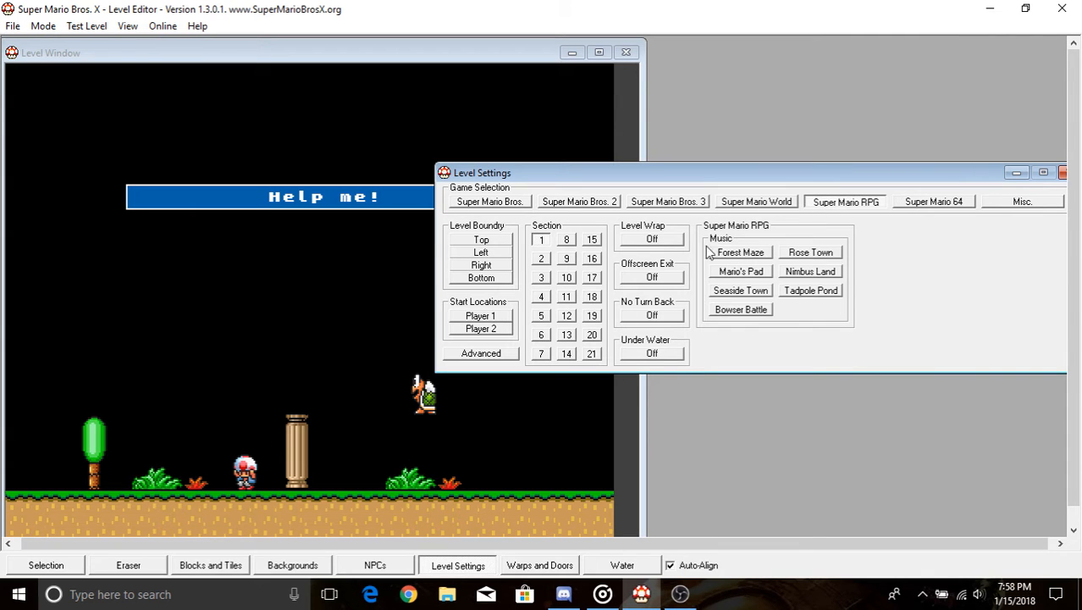
left_click(929, 207)
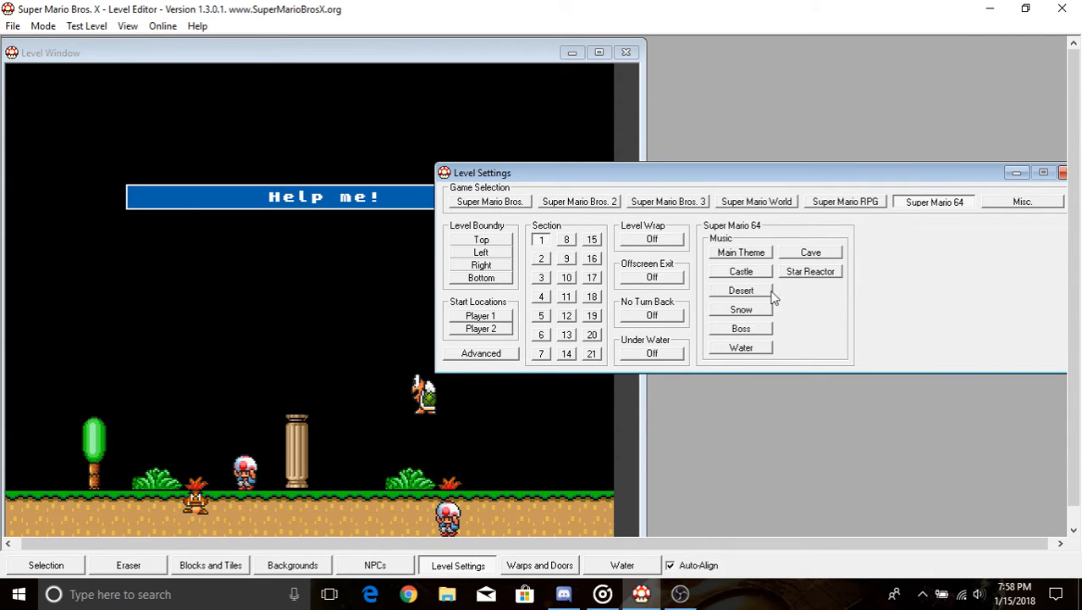
left_click(862, 203)
left_click(918, 203)
left_click(881, 202)
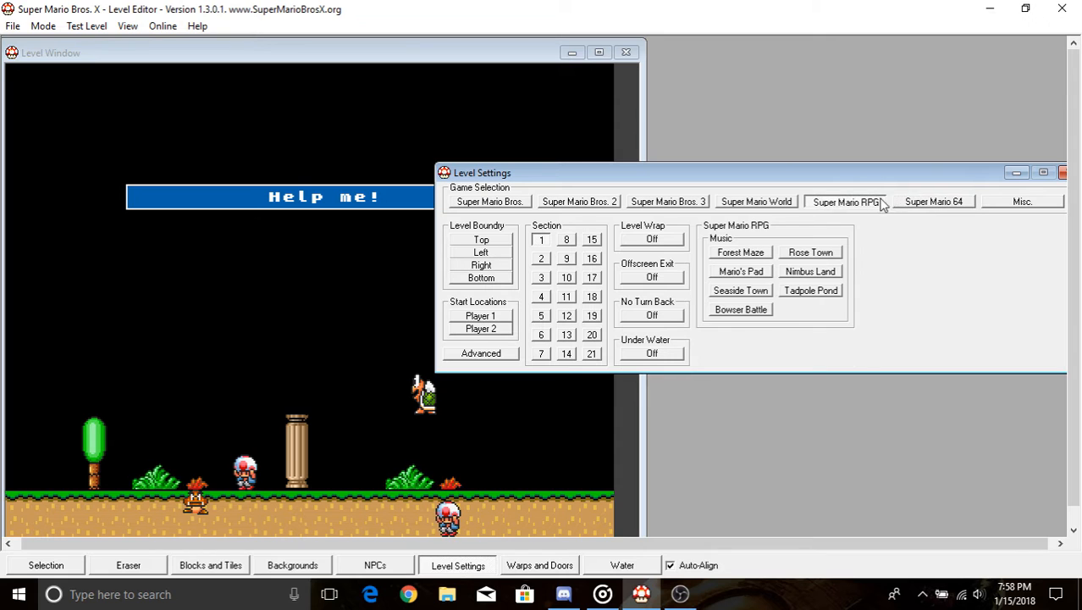
left_click(926, 202)
left_click(868, 202)
left_click(512, 208)
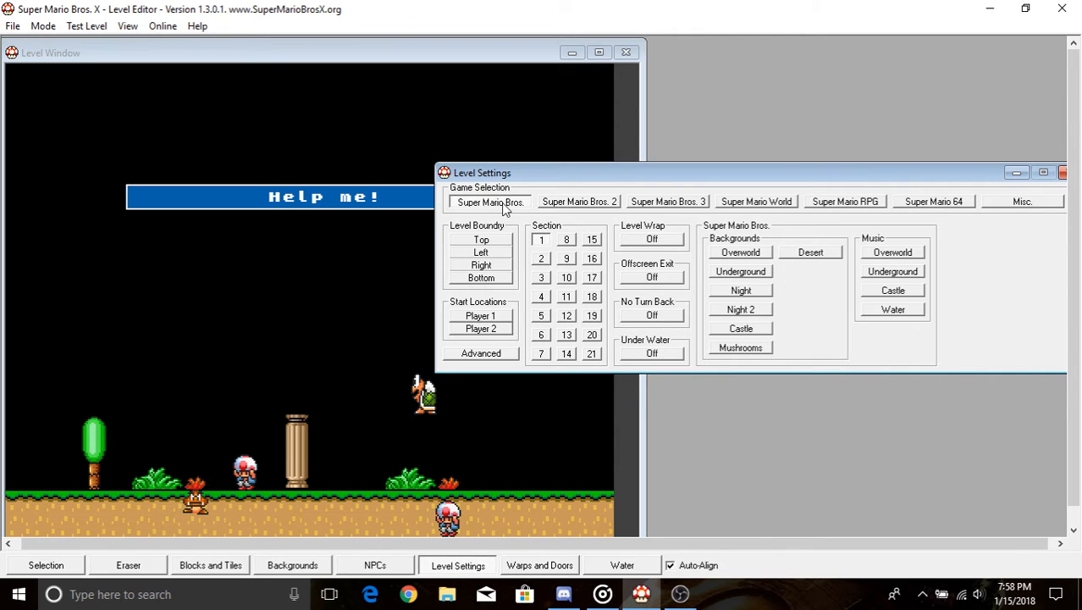
- Try the Super Mario World backgrounds Hills, Hills 2, Hills 3, Clouds and Ghost House for section 1, returning to Hills
left_click(733, 208)
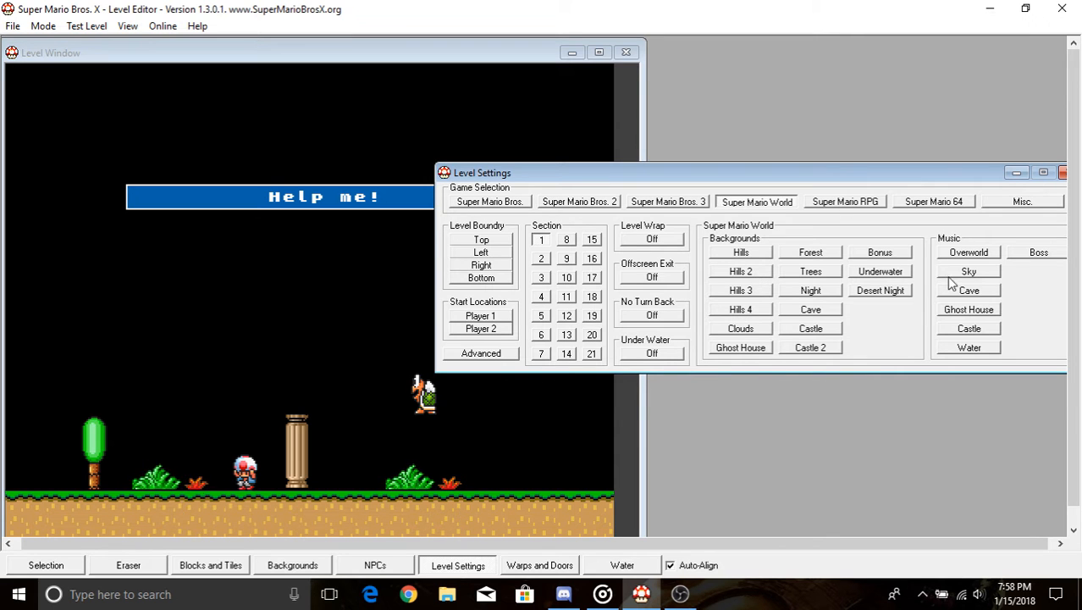
left_click(737, 254)
left_click(735, 272)
left_click(730, 292)
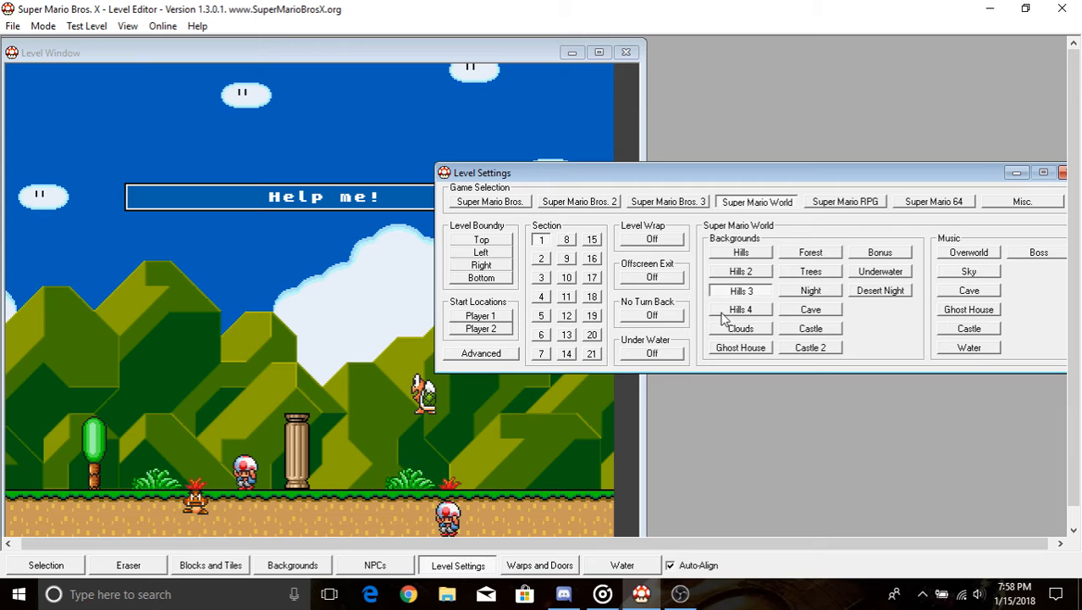
left_click(724, 330)
left_click(735, 350)
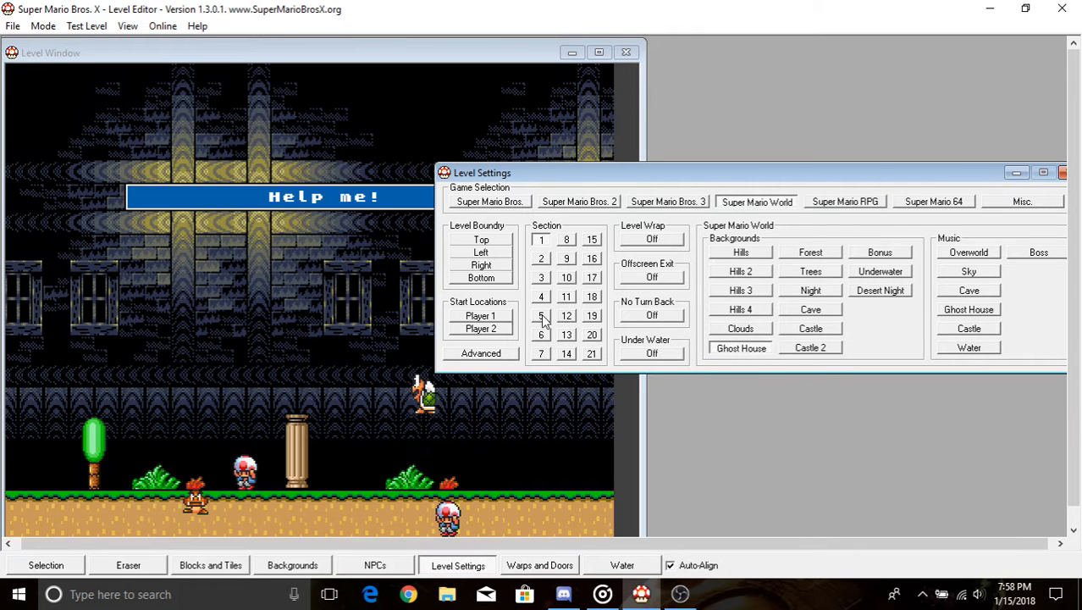
left_click(759, 256)
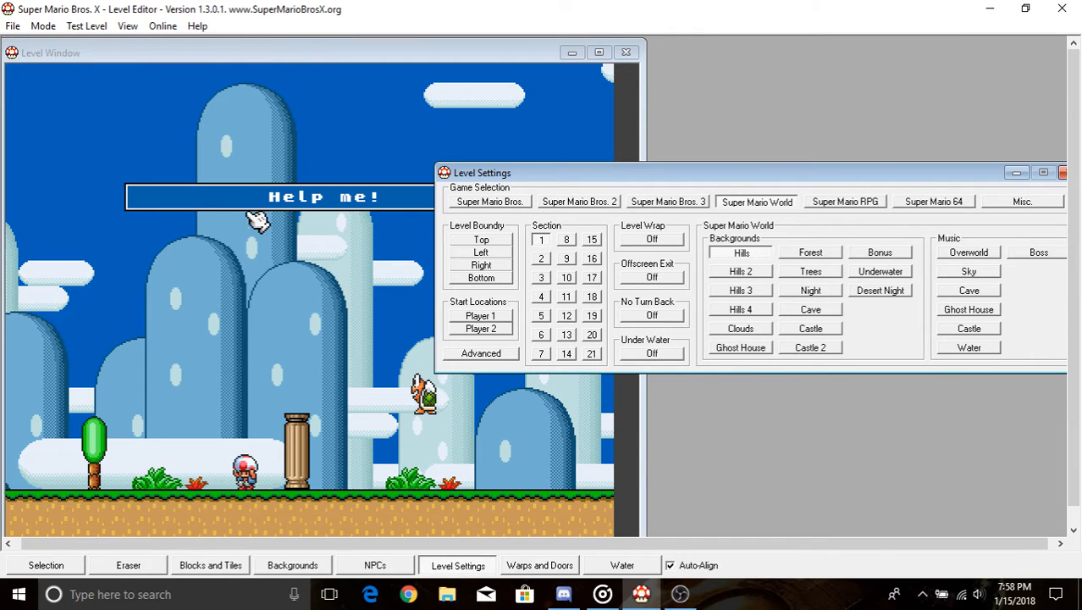
- Try the Super Mario Bros. Night 2 background and set section 1's background to Castle from the same game
left_click(495, 202)
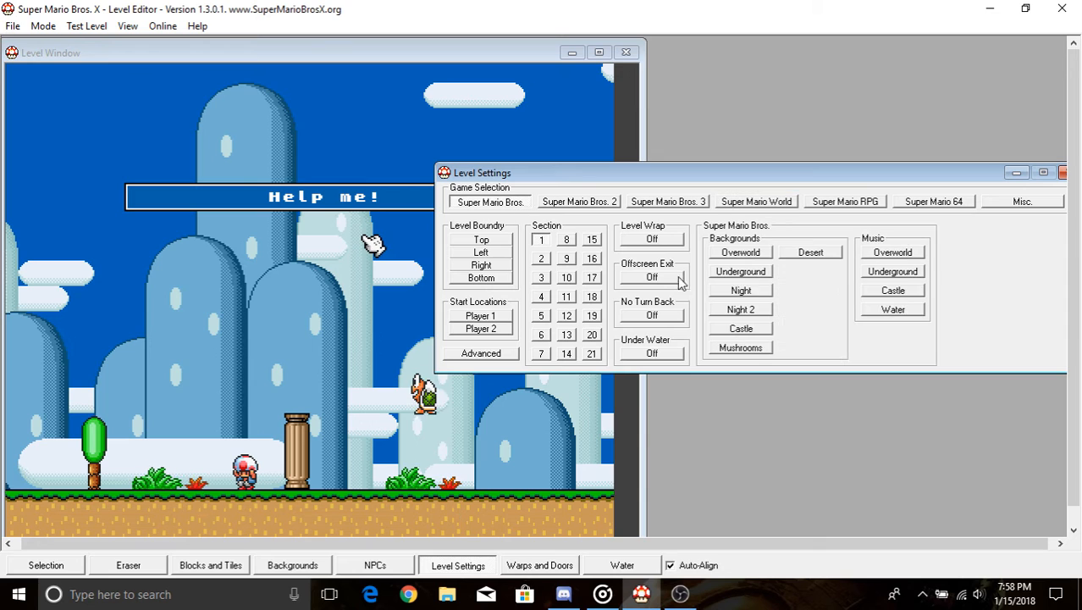
left_click(760, 311)
left_click(753, 328)
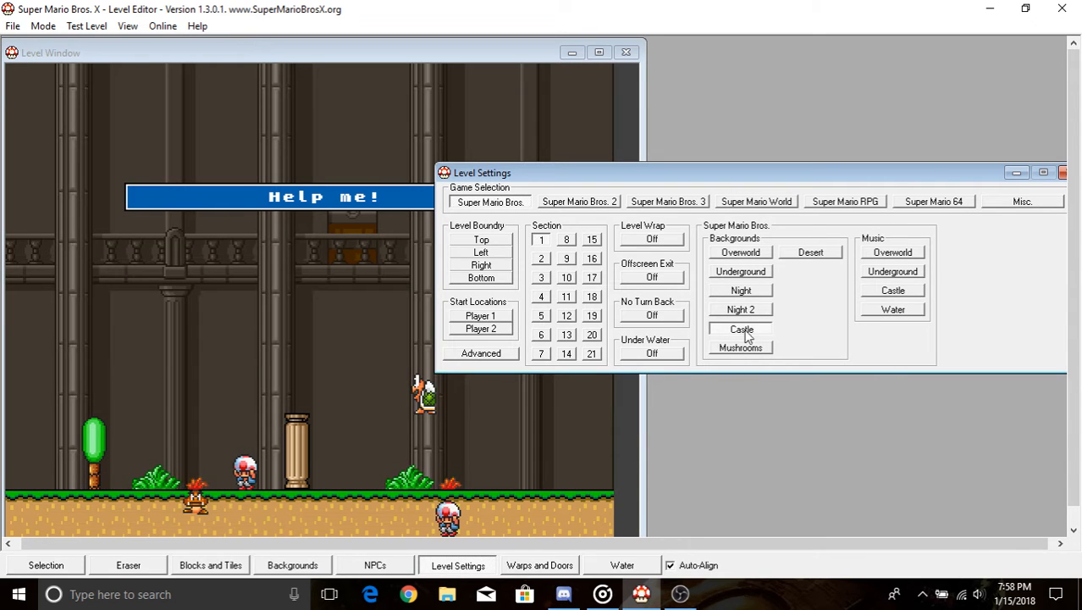
- Try the Crateria music from the Misc. selection and set section 1's music to None
left_click(995, 207)
left_click(823, 273)
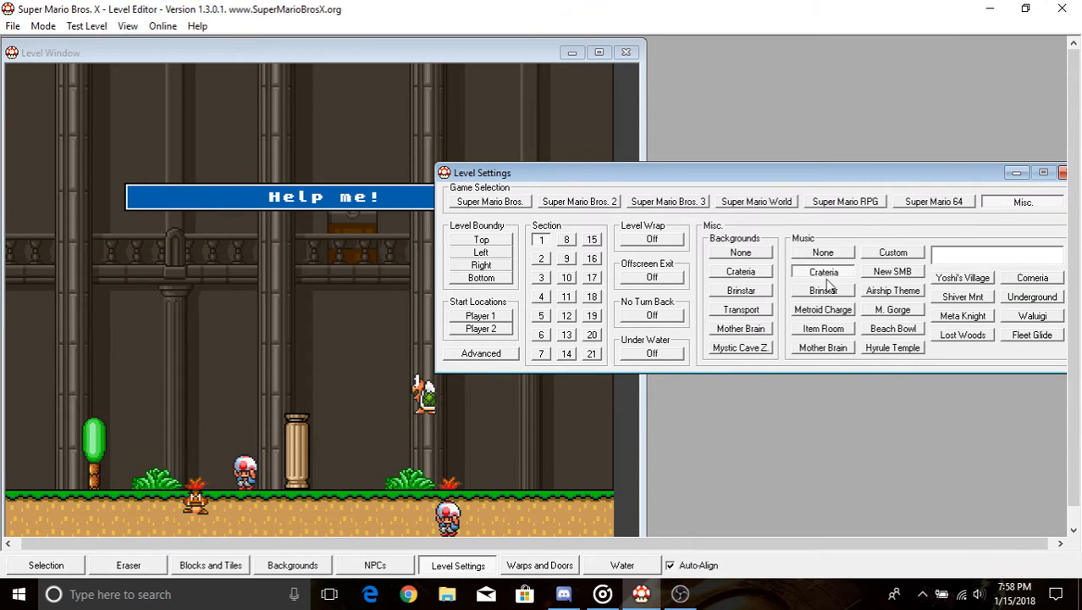
left_click(826, 252)
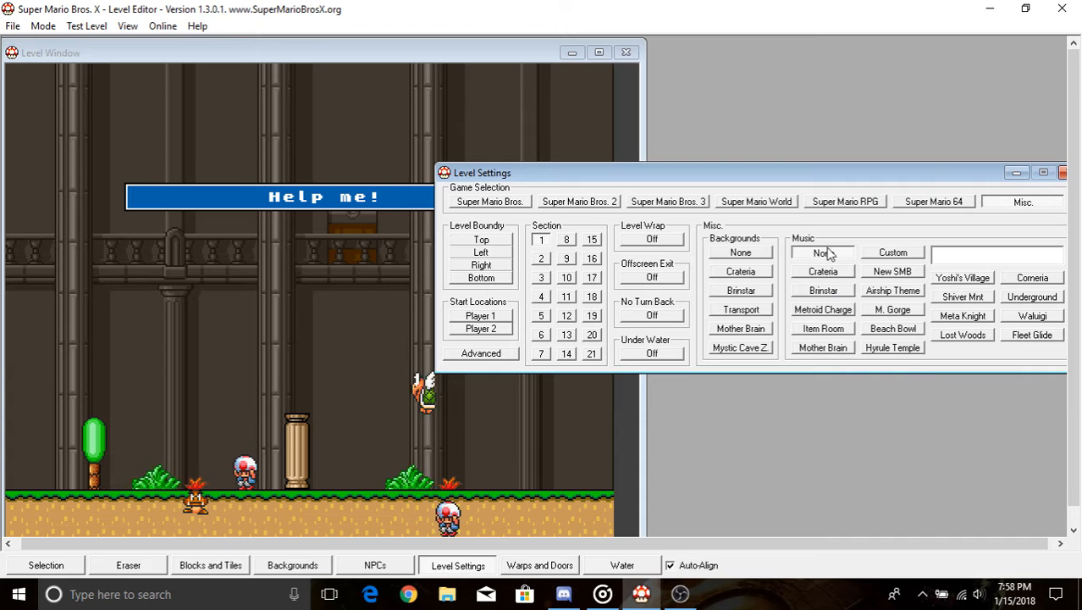
- Try the Misc. backgrounds Crateria, Brinstar, Transport, Mother Brain and Mystic Cave Z. for section 1
left_click(742, 272)
left_click(741, 291)
left_click(741, 309)
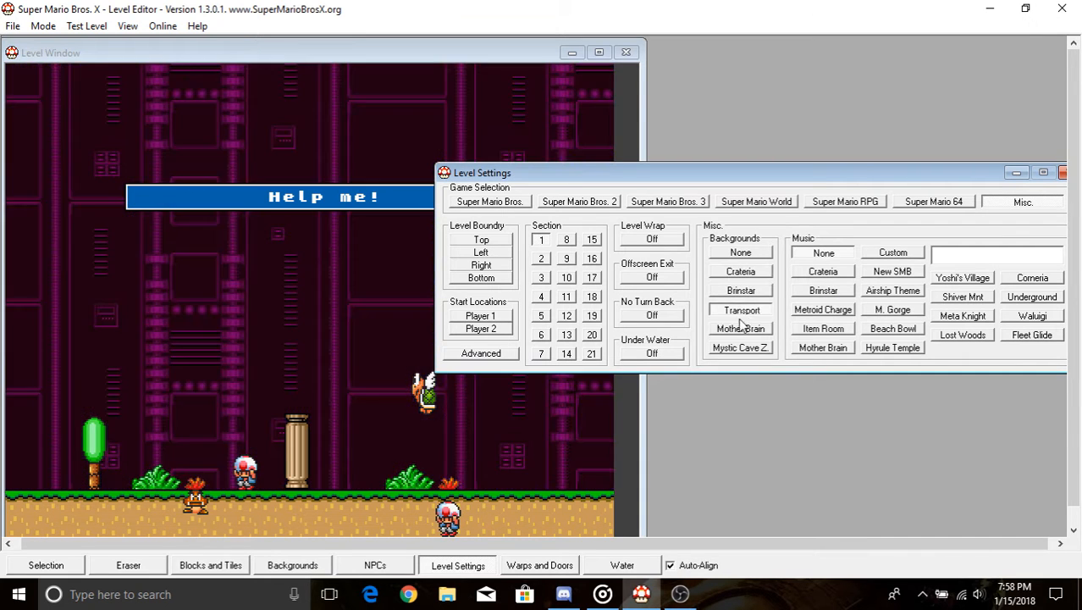
left_click(741, 328)
left_click(741, 348)
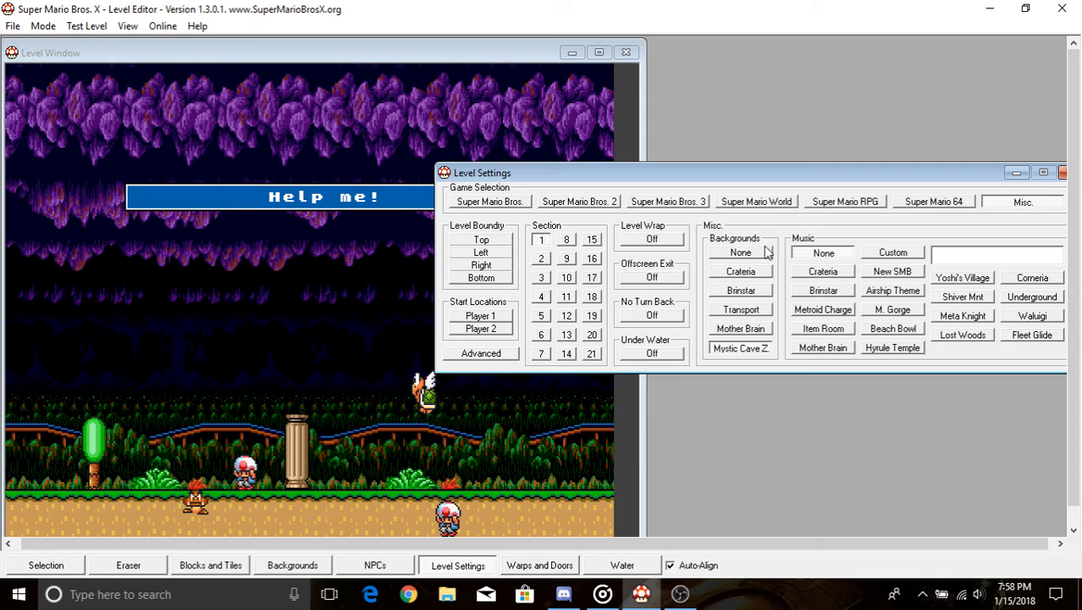
- Set section 1's background to Hills from Super Mario World and close the level settings
left_click(762, 203)
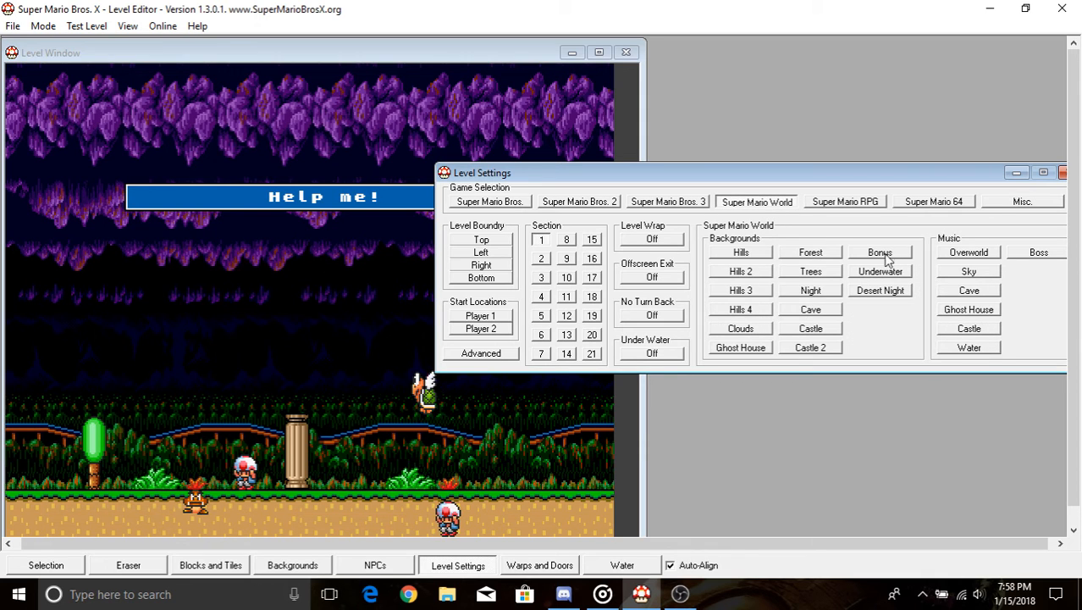
left_click(741, 253)
left_click_drag(841, 180, 624, 182)
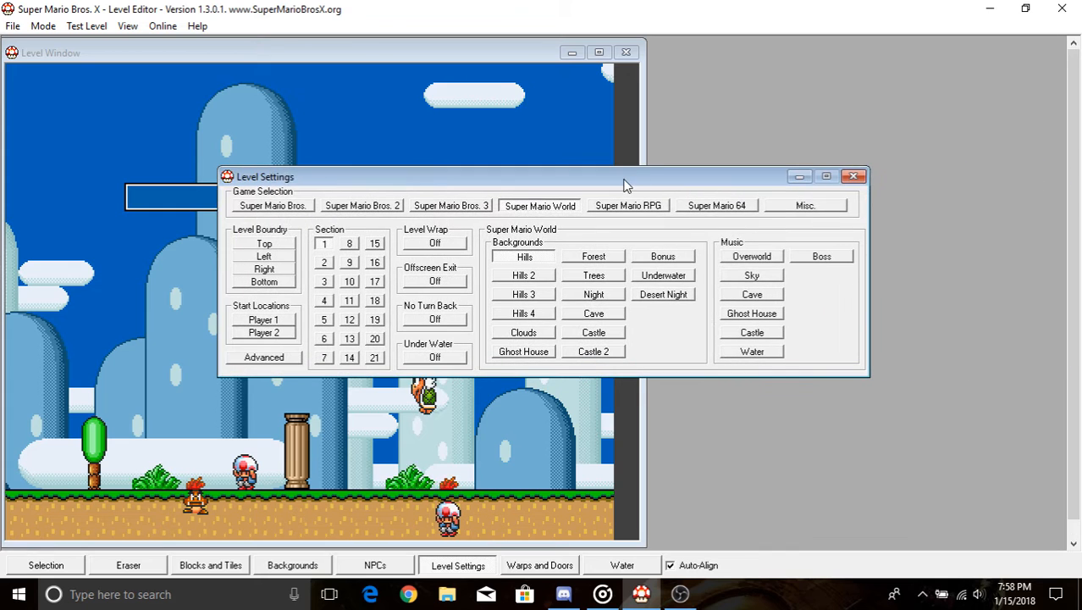
left_click(852, 174)
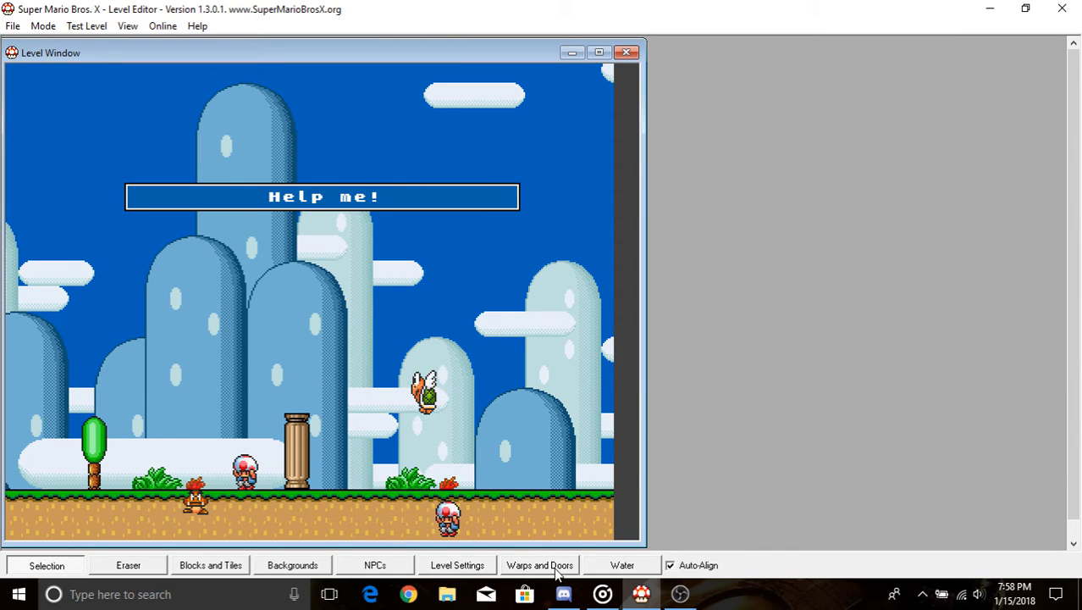
- Open the Warps and Doors settings and place their window in the empty area beside the level
left_click(552, 570)
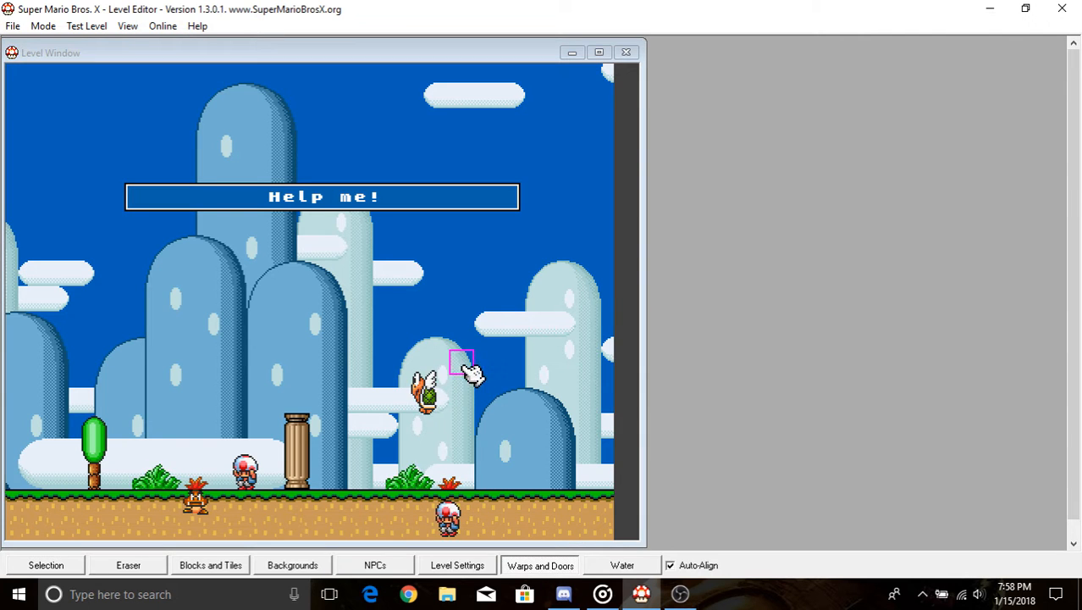
left_click_drag(1073, 335, 1074, 497)
left_click_drag(318, 326, 851, 38)
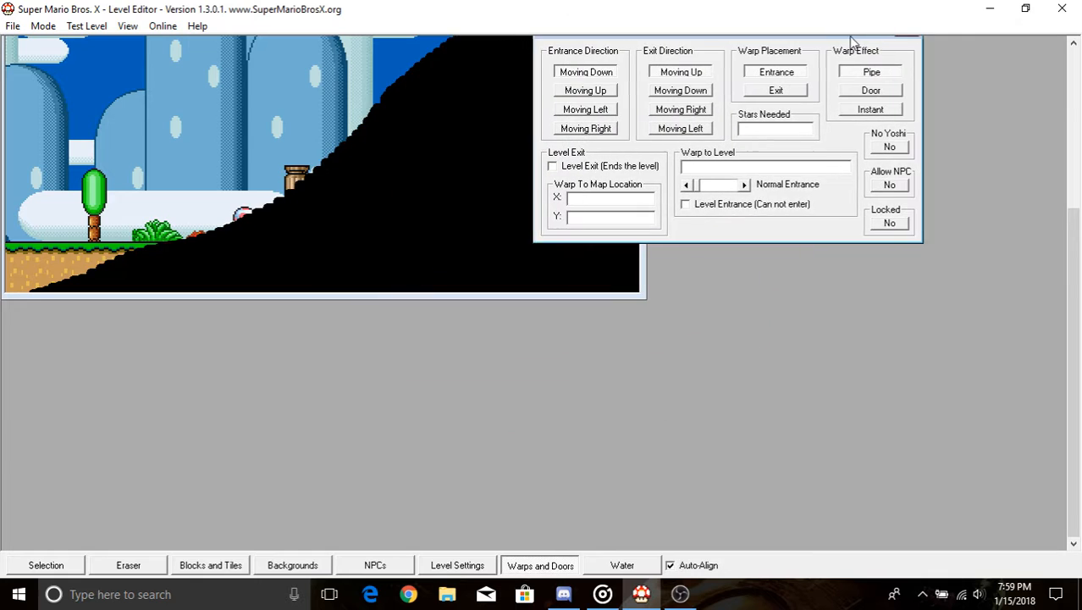
left_click_drag(1076, 292, 1076, 140)
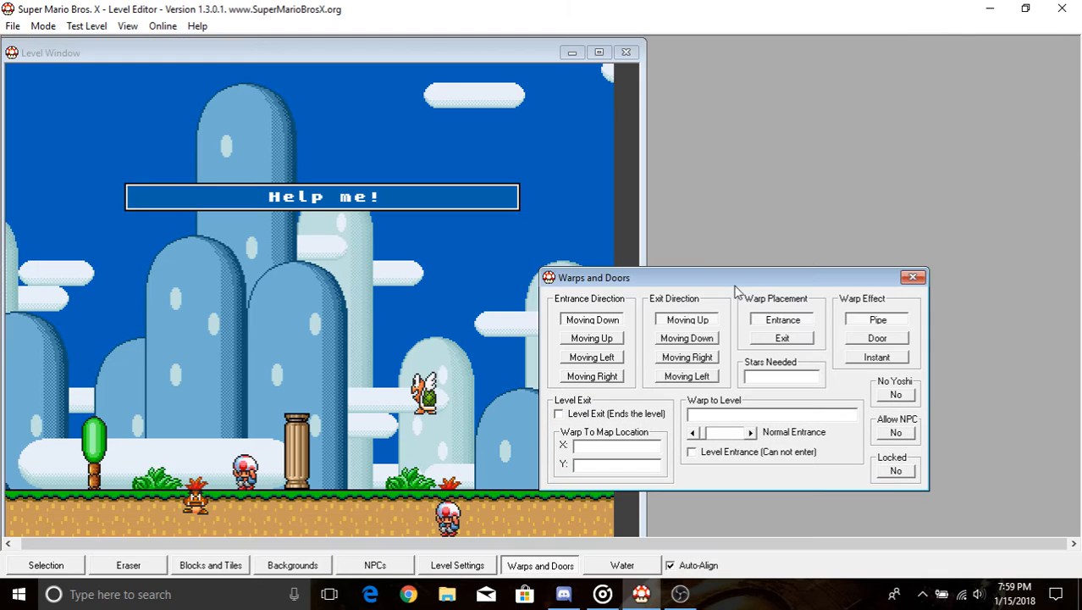
left_click_drag(760, 273, 828, 96)
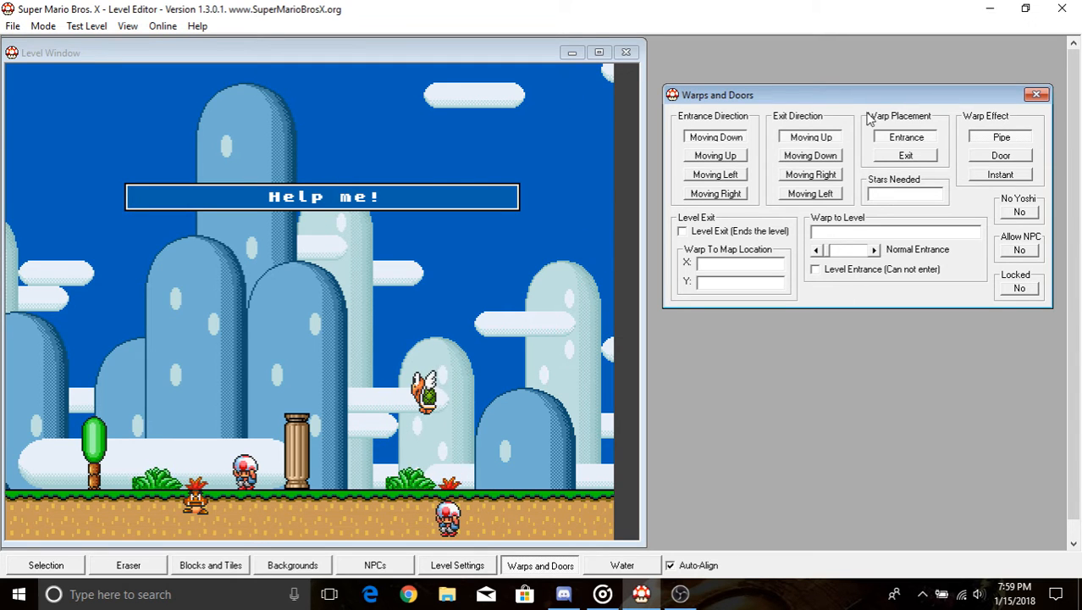
- Place a Super Mario Bros. 3 wooden door on the ground to the right of the winged Koopa
left_click(292, 565)
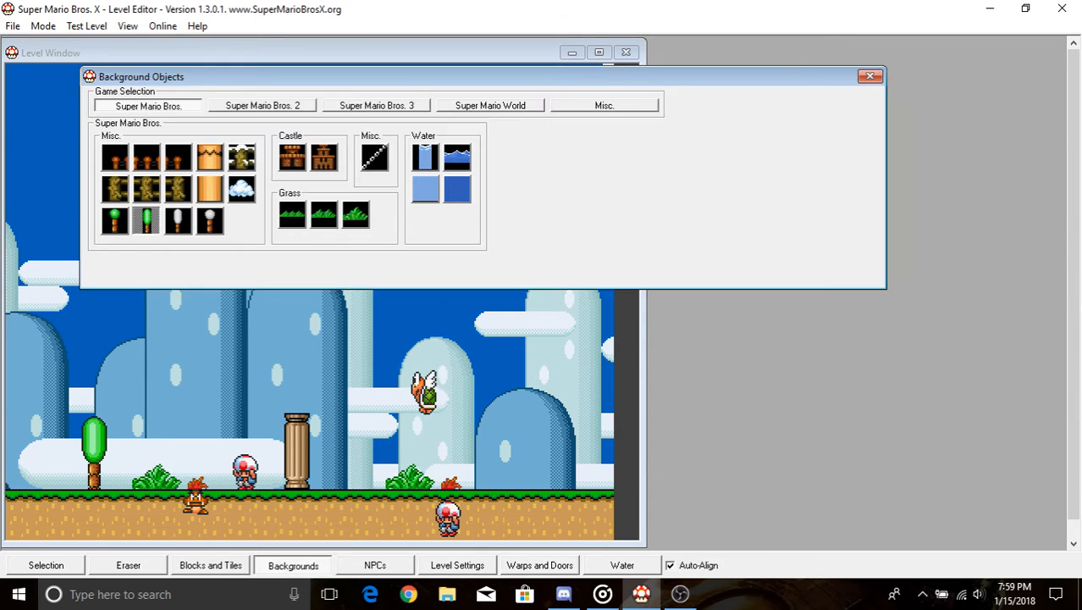
left_click(474, 108)
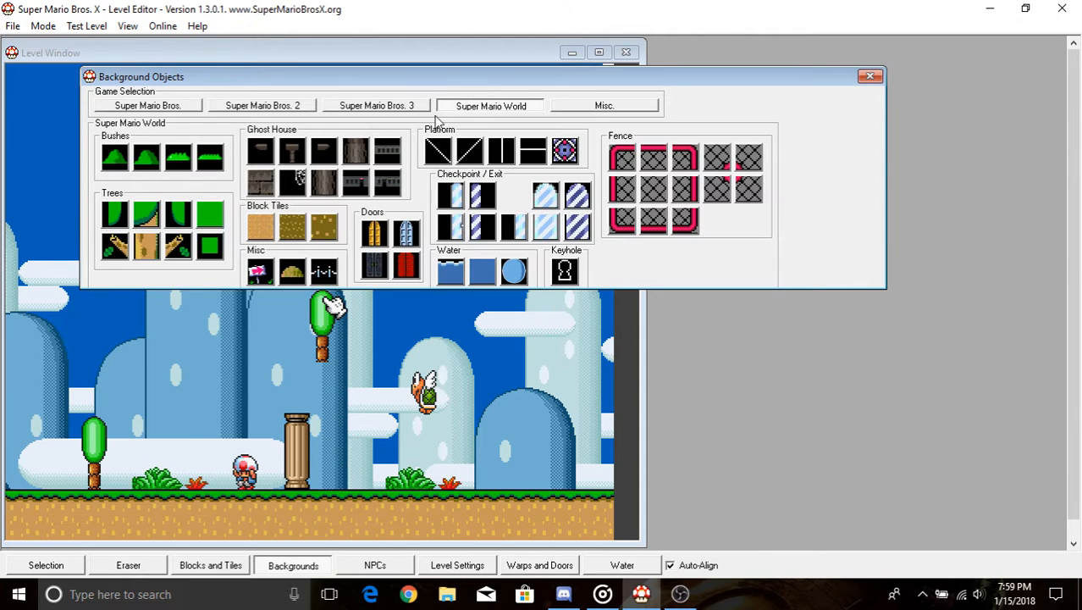
left_click(401, 106)
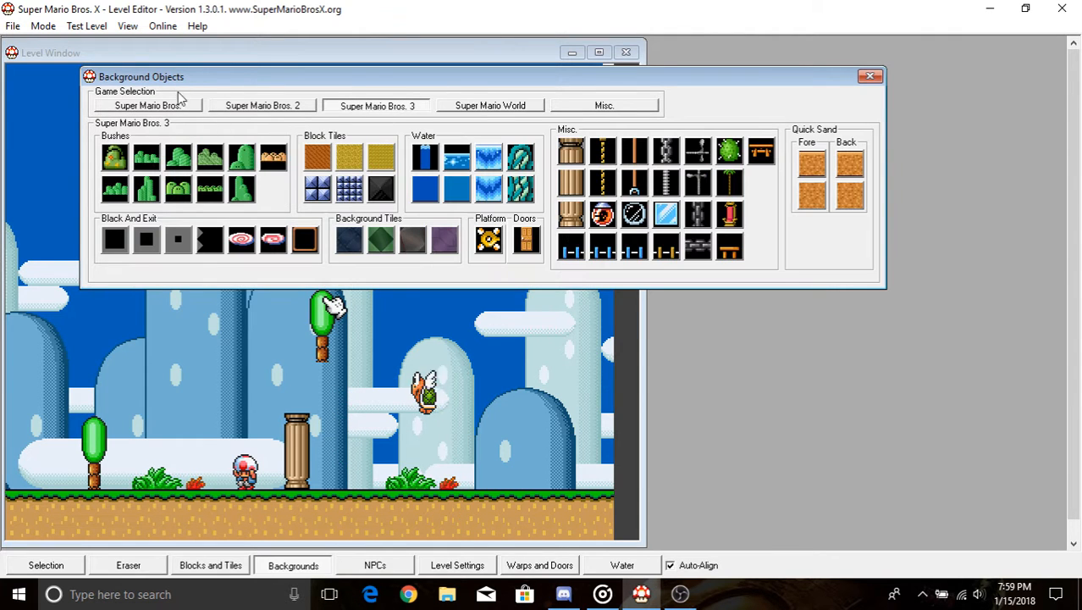
left_click(525, 243)
left_click(522, 448)
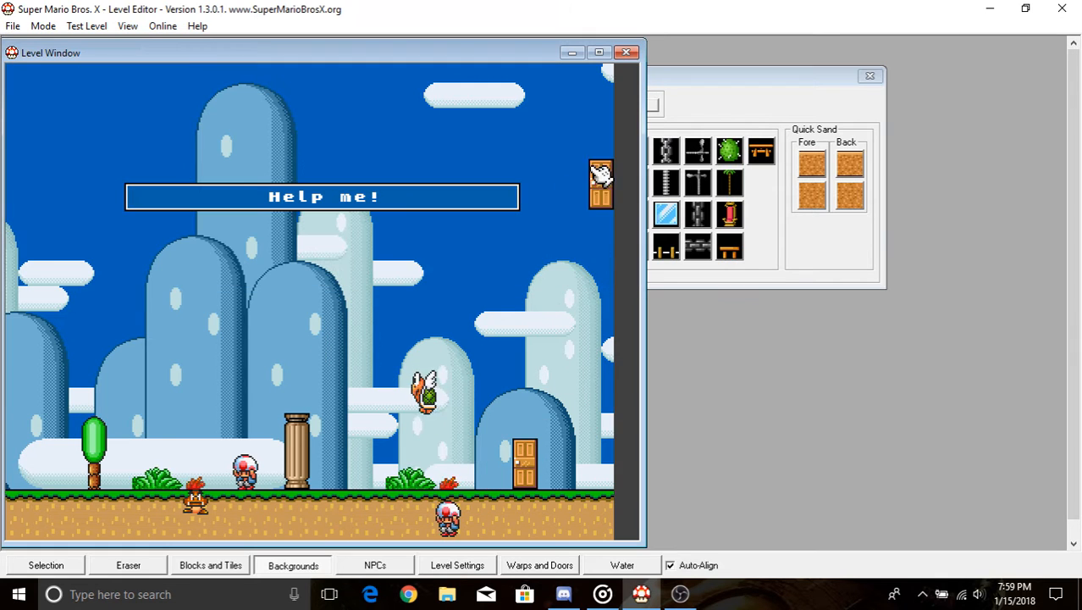
left_click(870, 75)
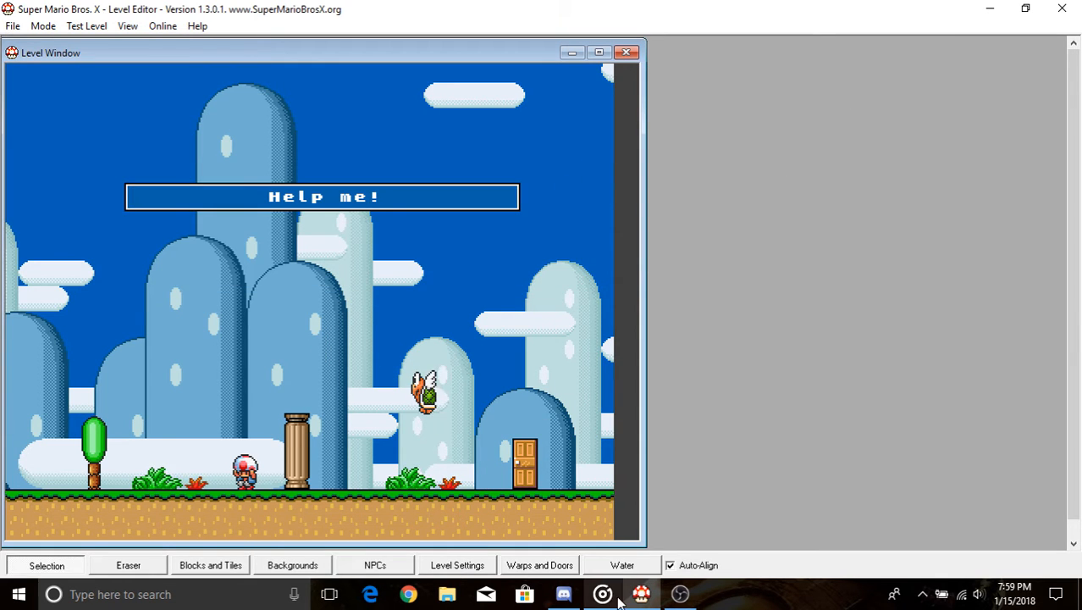
- Place a warp entrance with the Door effect on the lower half of the ground door
left_click(531, 567)
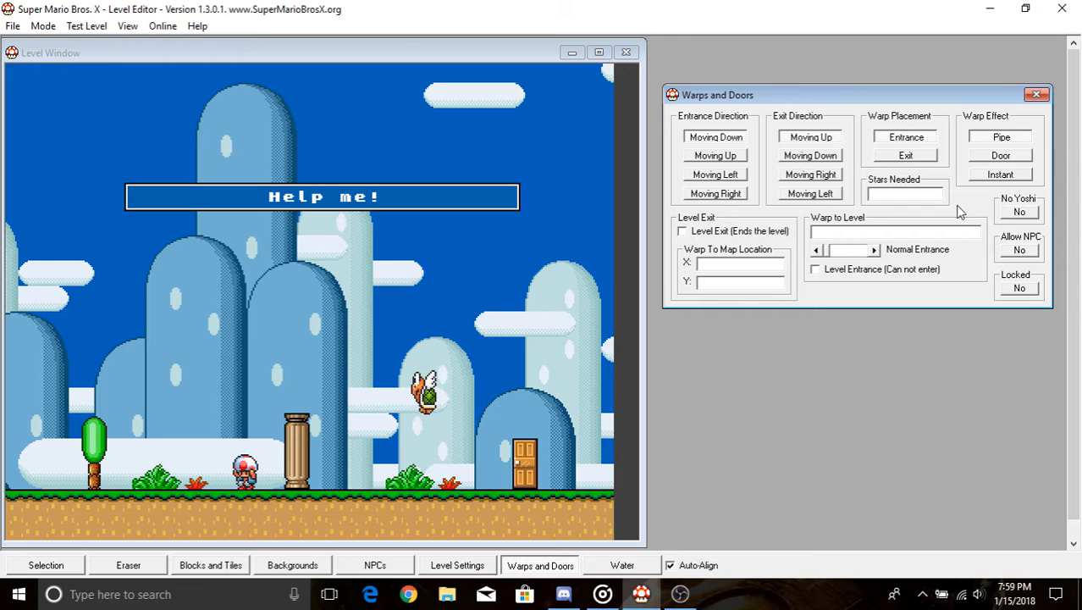
left_click(1002, 156)
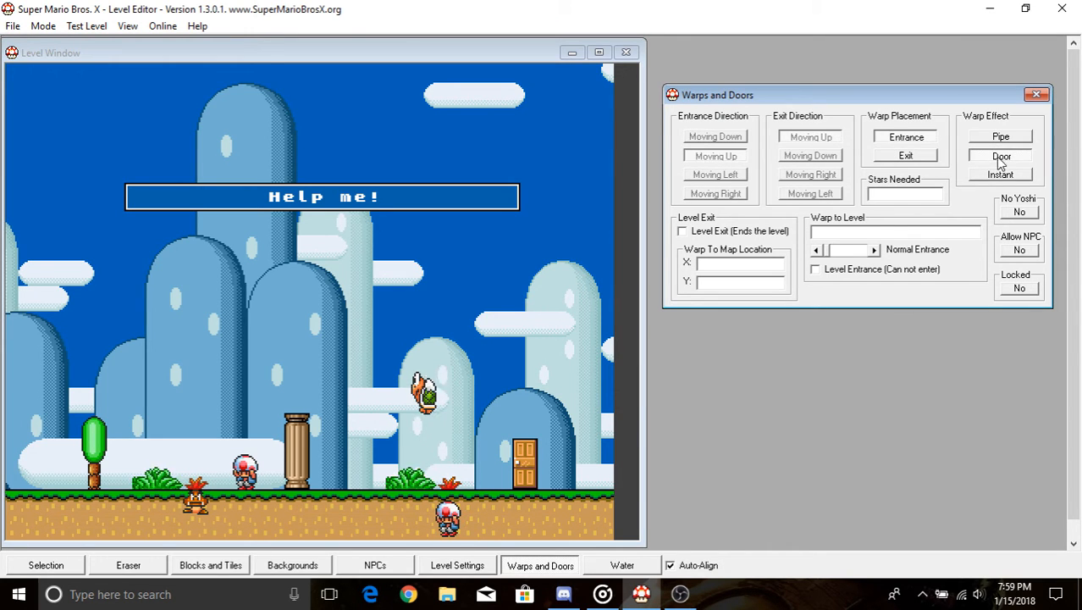
left_click(999, 175)
left_click(988, 157)
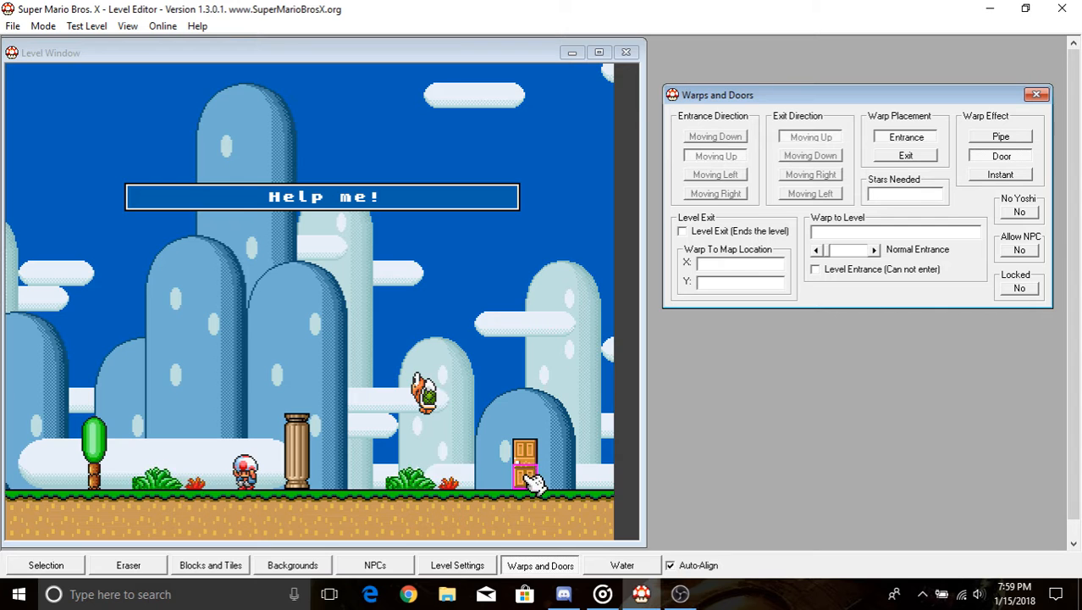
left_click(905, 140)
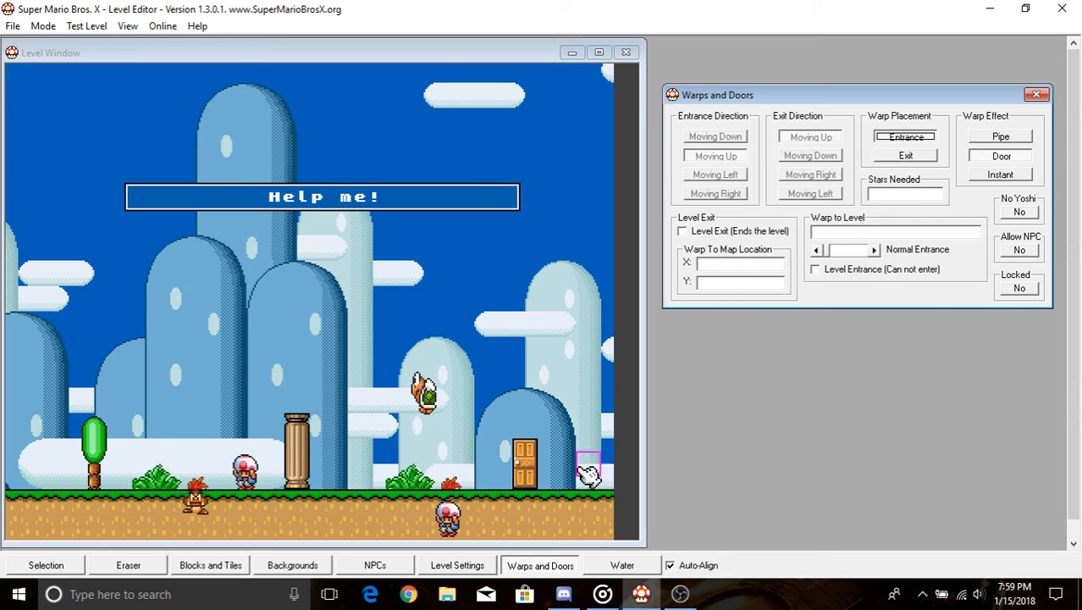
left_click(535, 481)
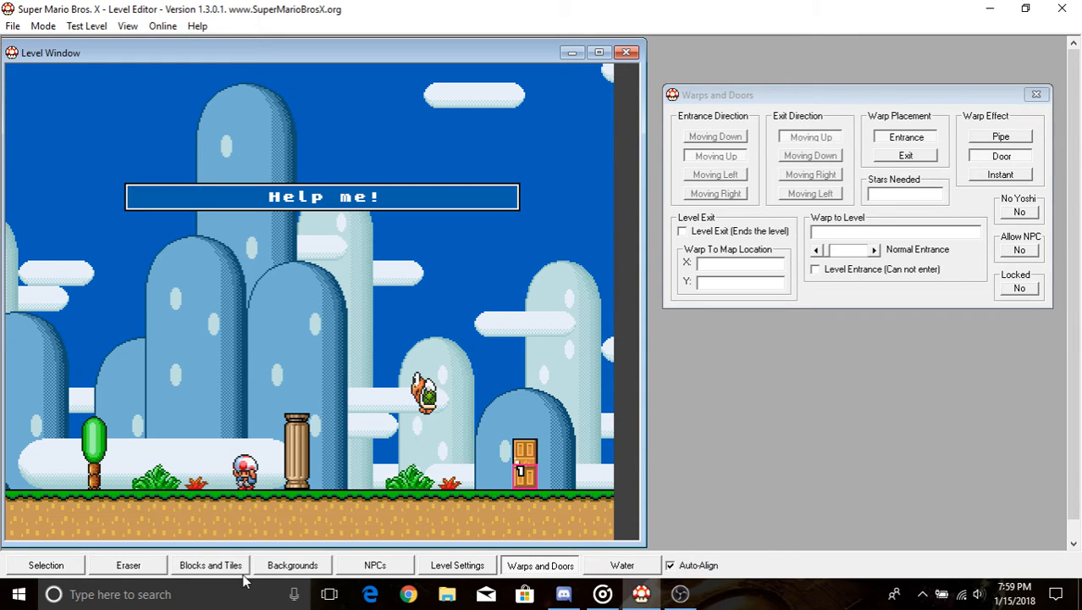
- Place a second Super Mario Bros. 3 wooden door in the sky above the "Help me!" message
left_click(292, 564)
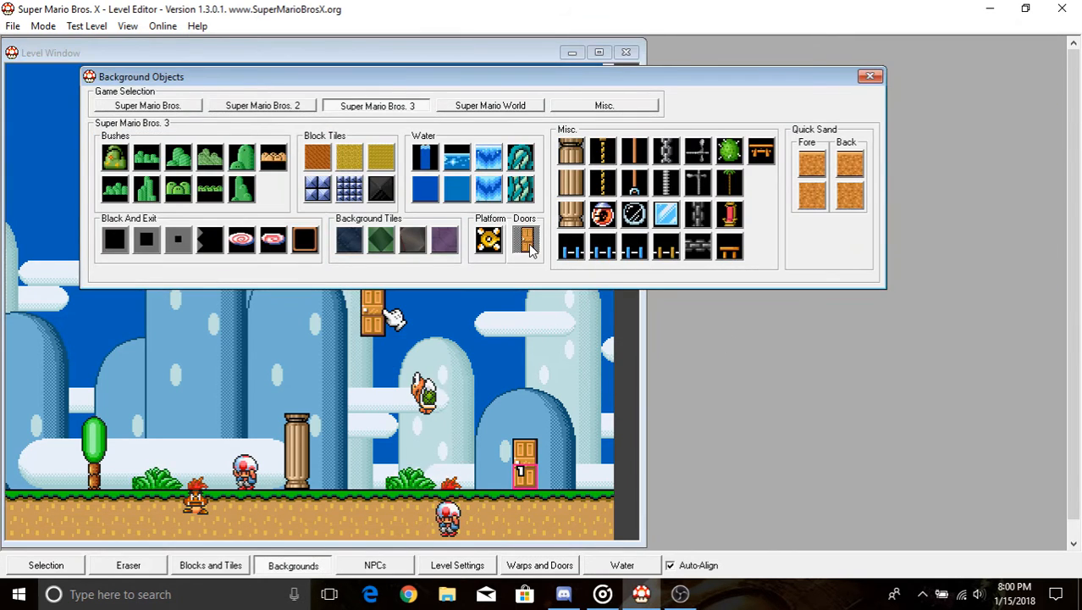
left_click(868, 77)
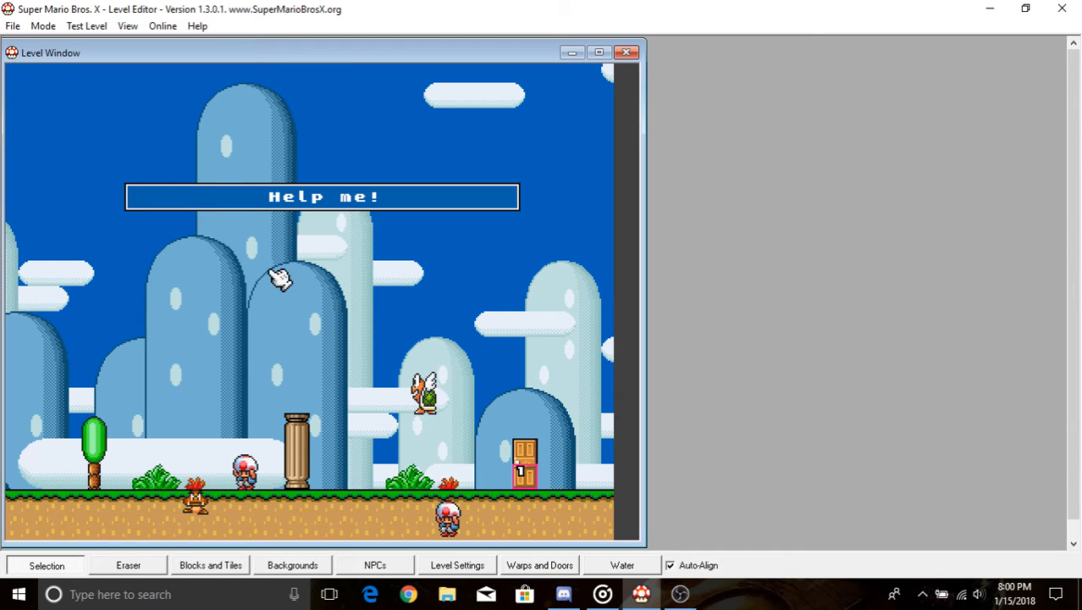
left_click(289, 565)
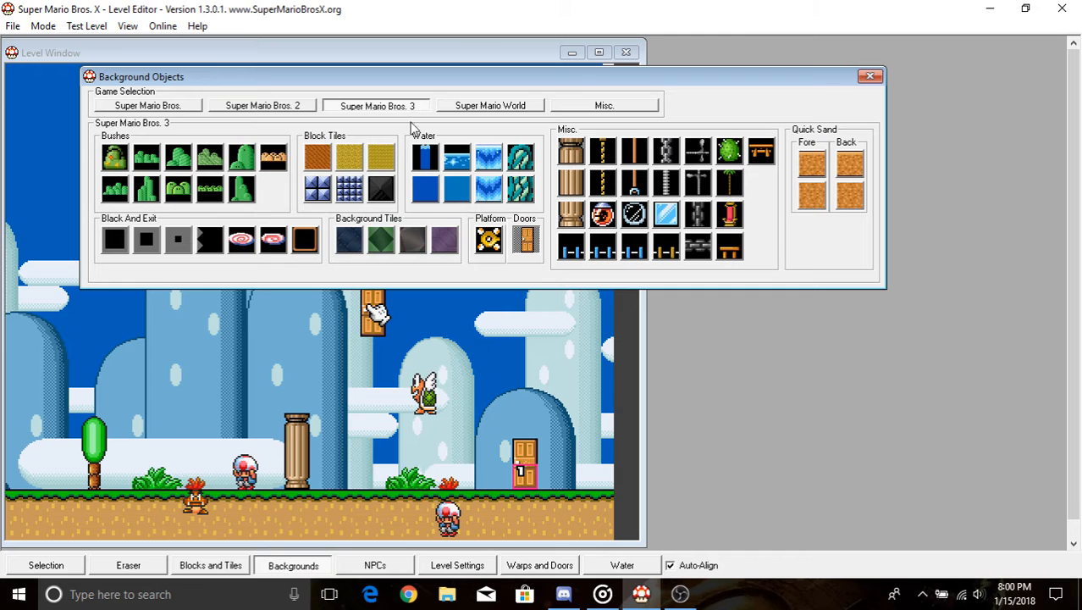
left_click(870, 76)
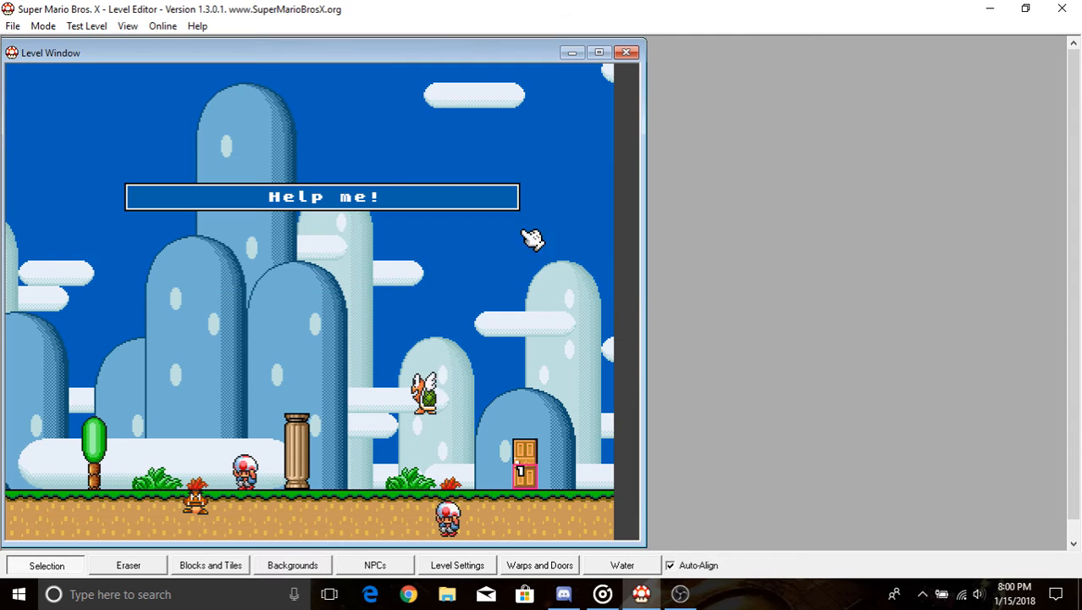
left_click(269, 567)
left_click_drag(568, 74, 984, 389)
left_click_drag(240, 128, 211, 129)
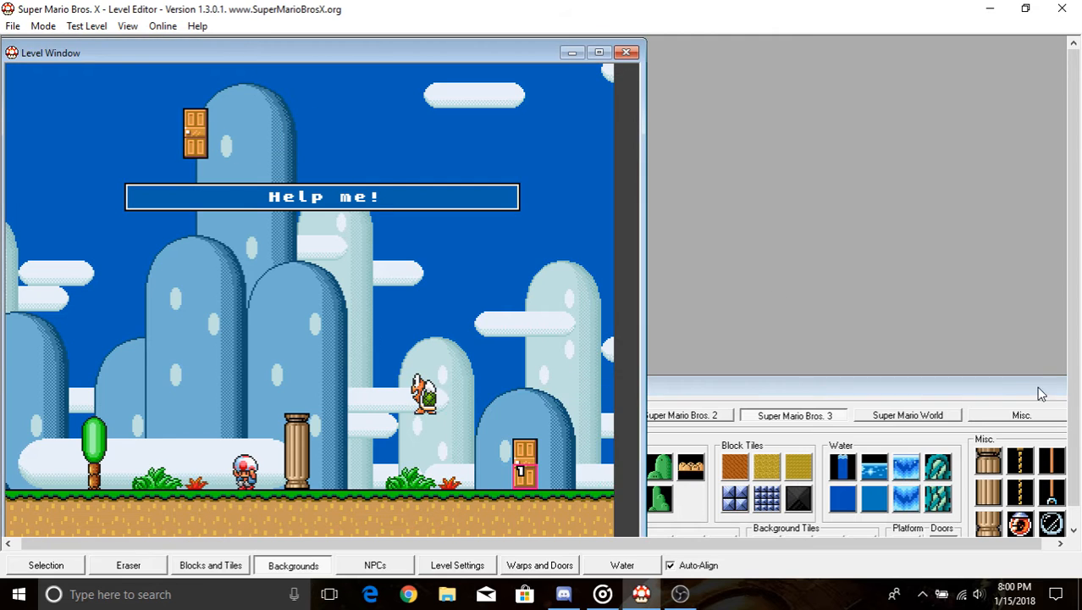
left_click_drag(1021, 390, 663, 487)
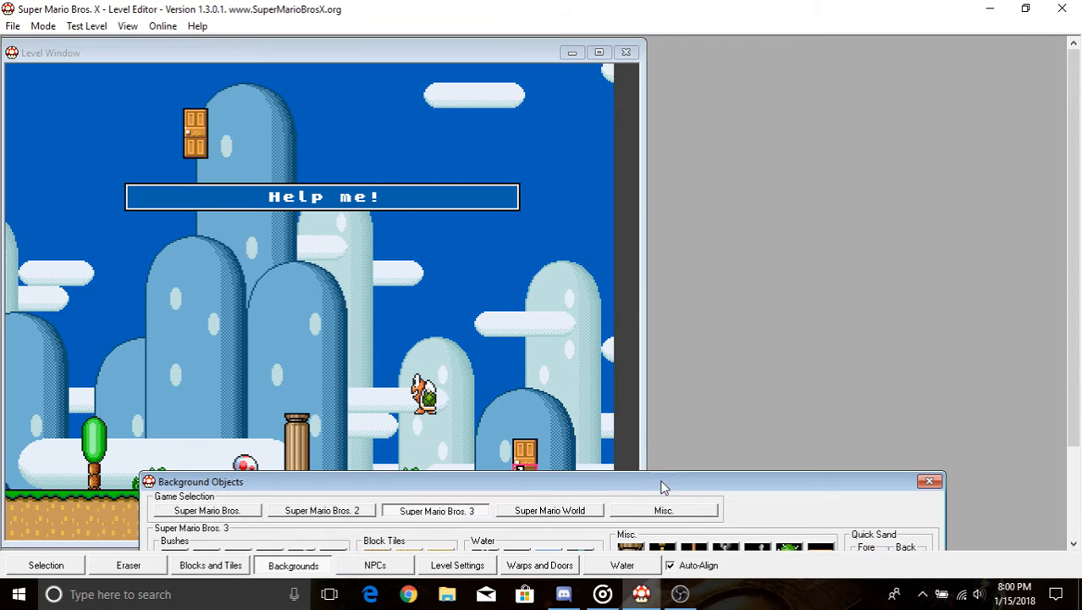
- Place the exit of the door warp on the lower half of the sky door
left_click(564, 565)
left_click(905, 140)
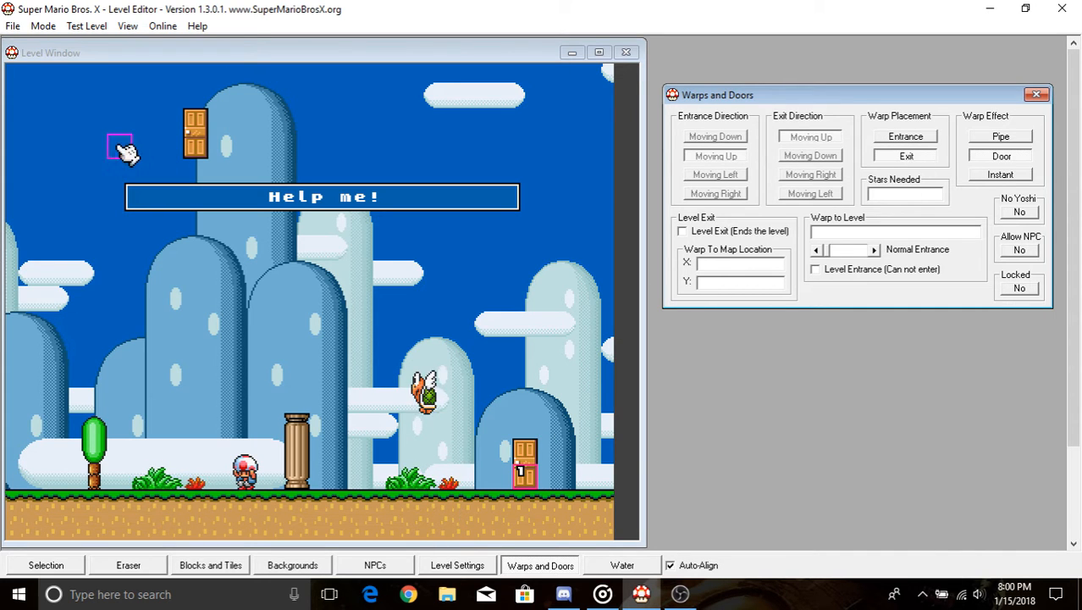
left_click(197, 147)
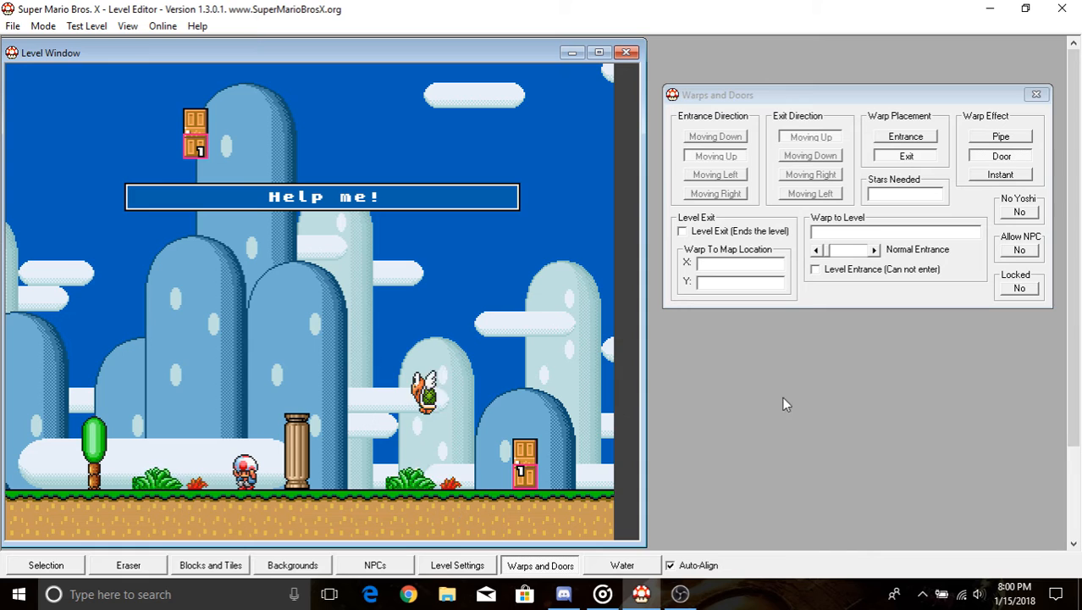
left_click(912, 139)
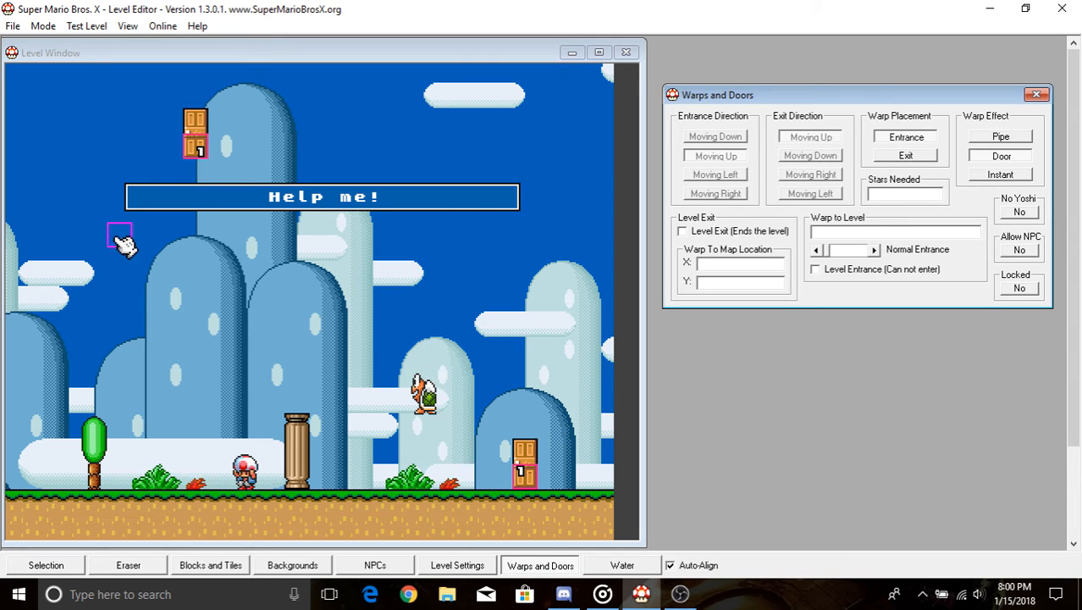
left_click(897, 159)
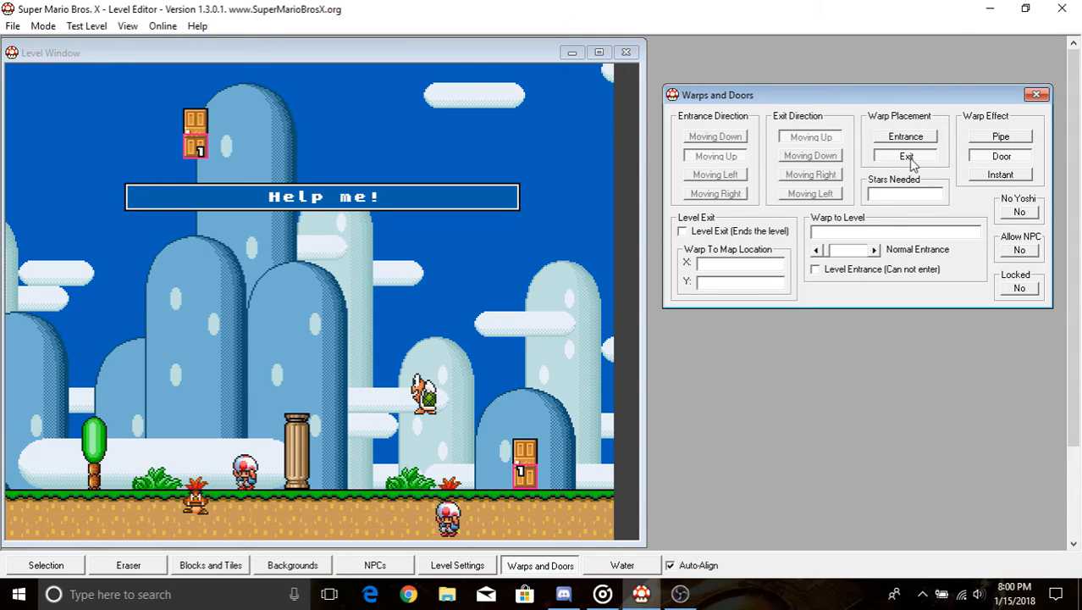
left_click(204, 151)
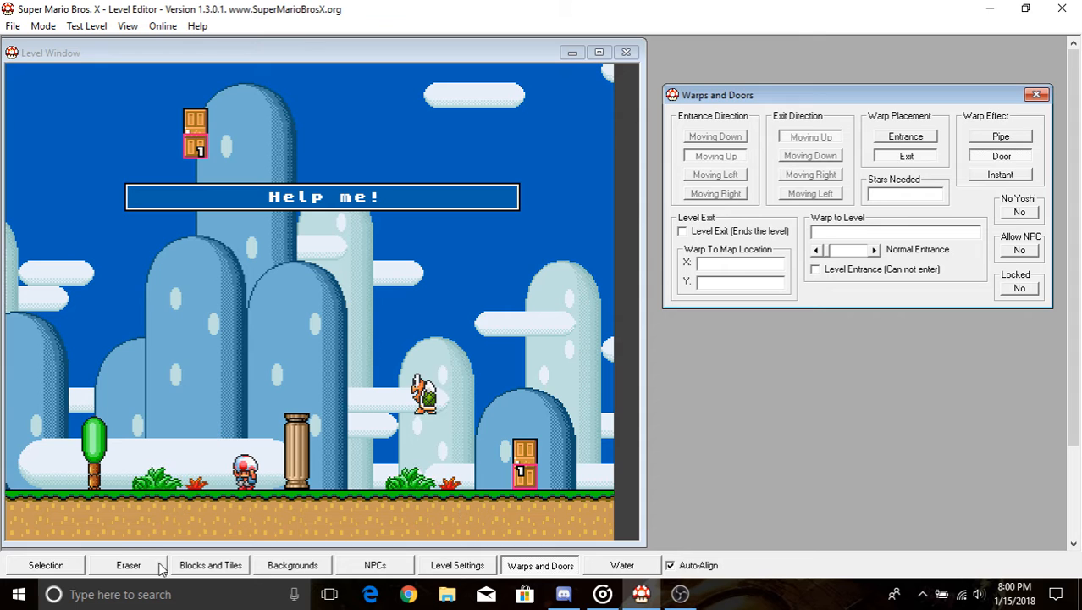
- Erase the door warp and the wooden door in the sky
left_click(159, 566)
left_click(196, 149)
left_click(195, 122)
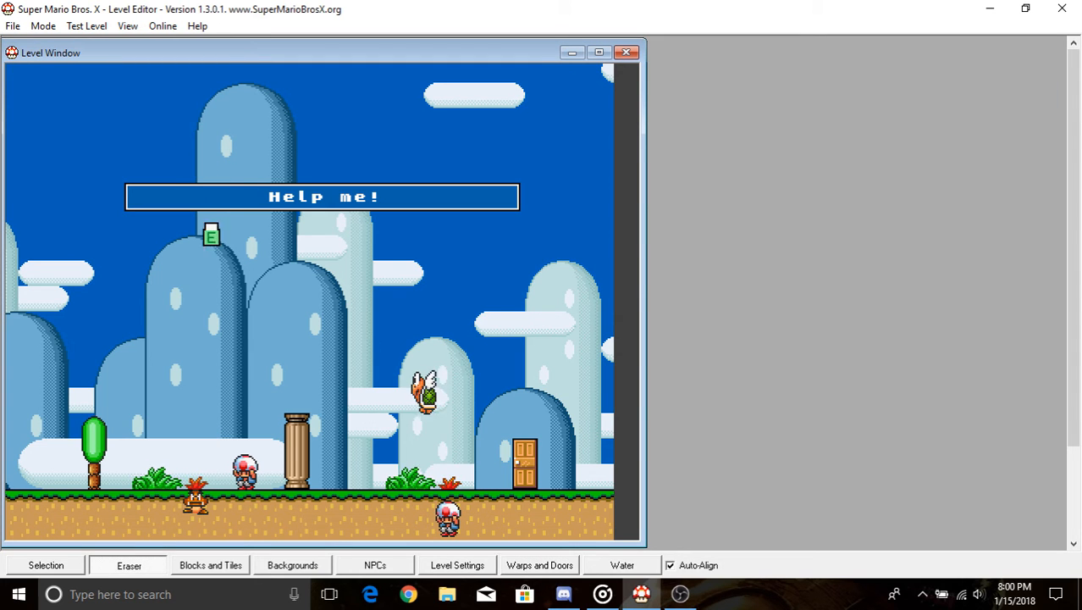
left_click(203, 567)
left_click(292, 566)
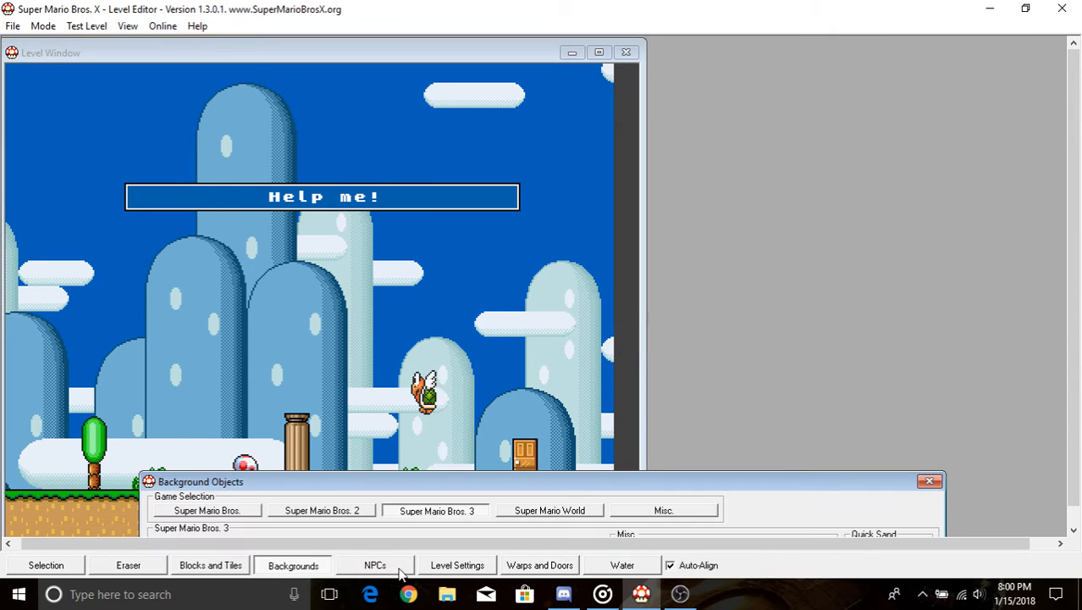
left_click(375, 565)
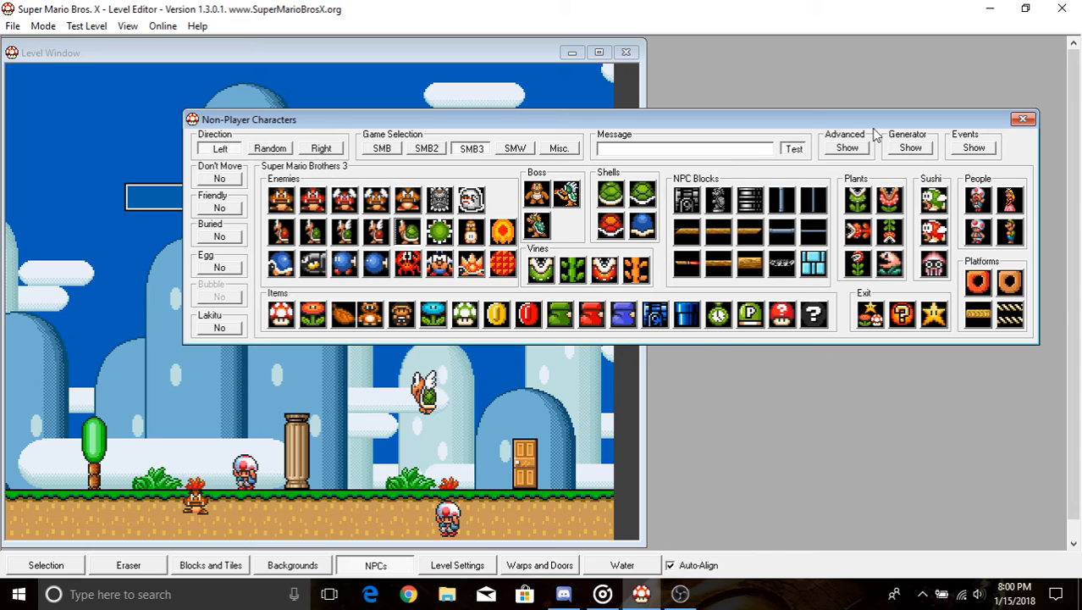
left_click_drag(878, 124, 825, 119)
left_click(969, 115)
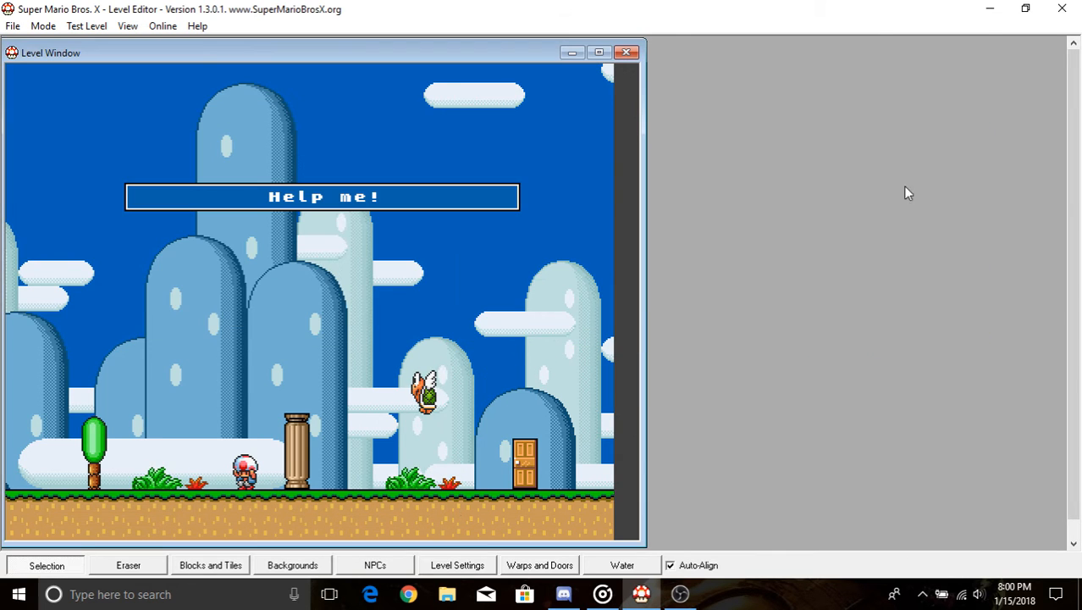
- Place a water block beside the wooden door just above the ground and remove it again
left_click(622, 565)
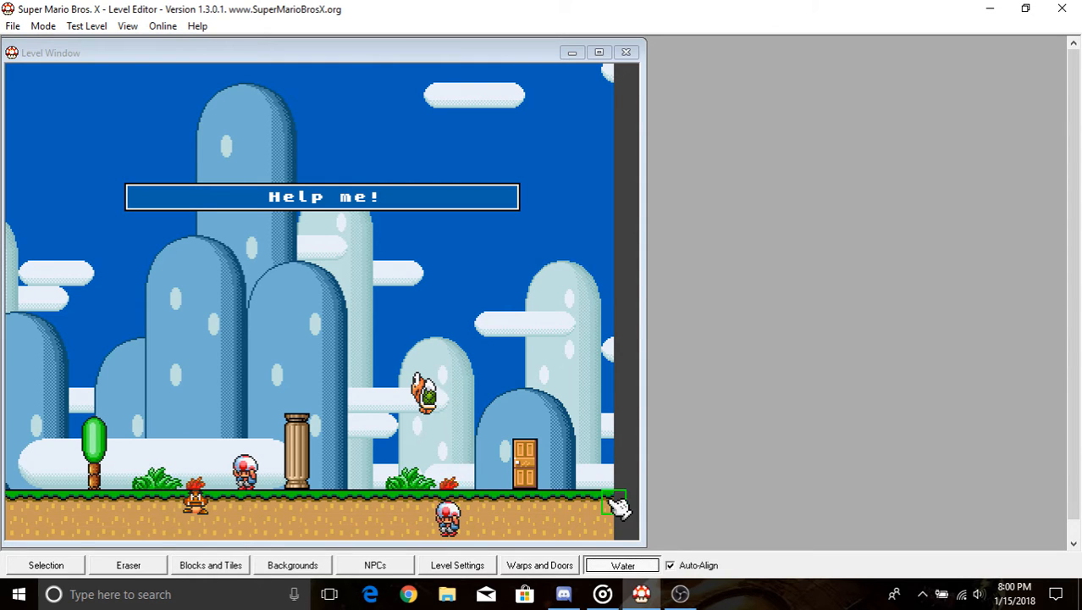
left_click(590, 465)
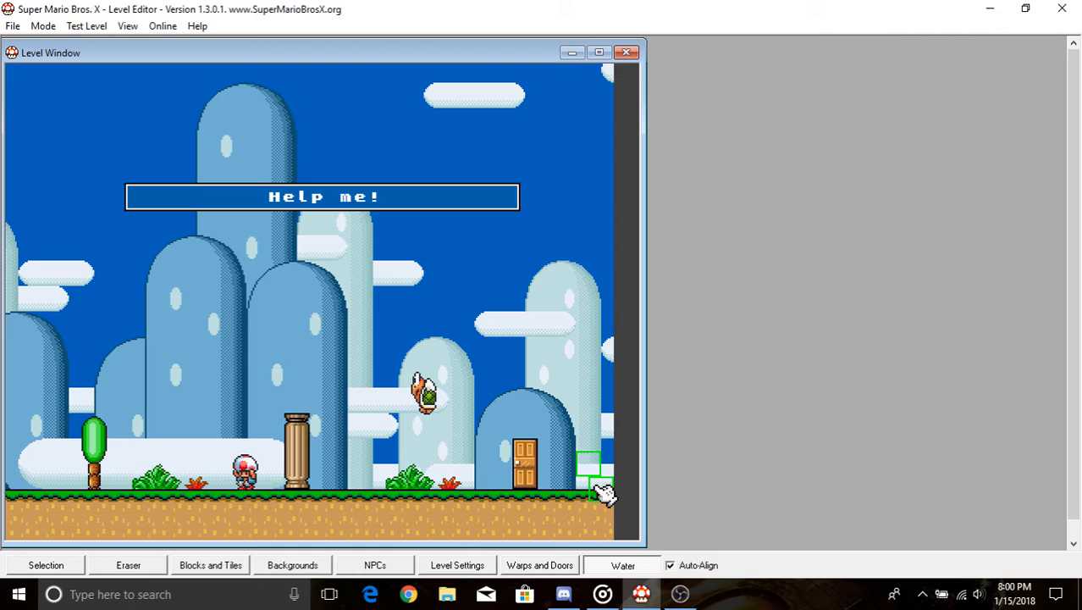
right_click(586, 471)
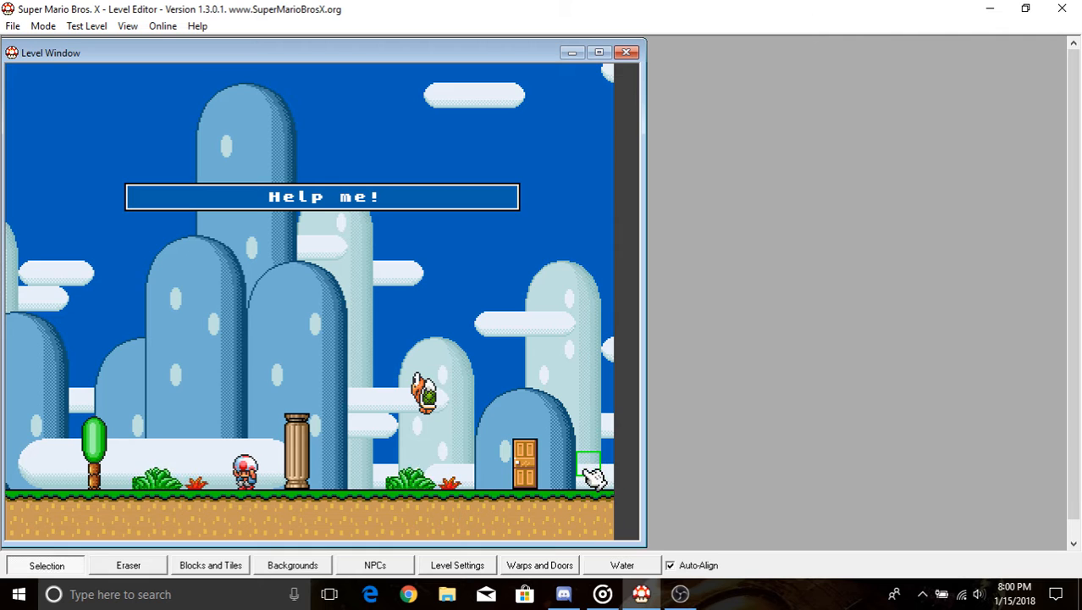
left_click(623, 565)
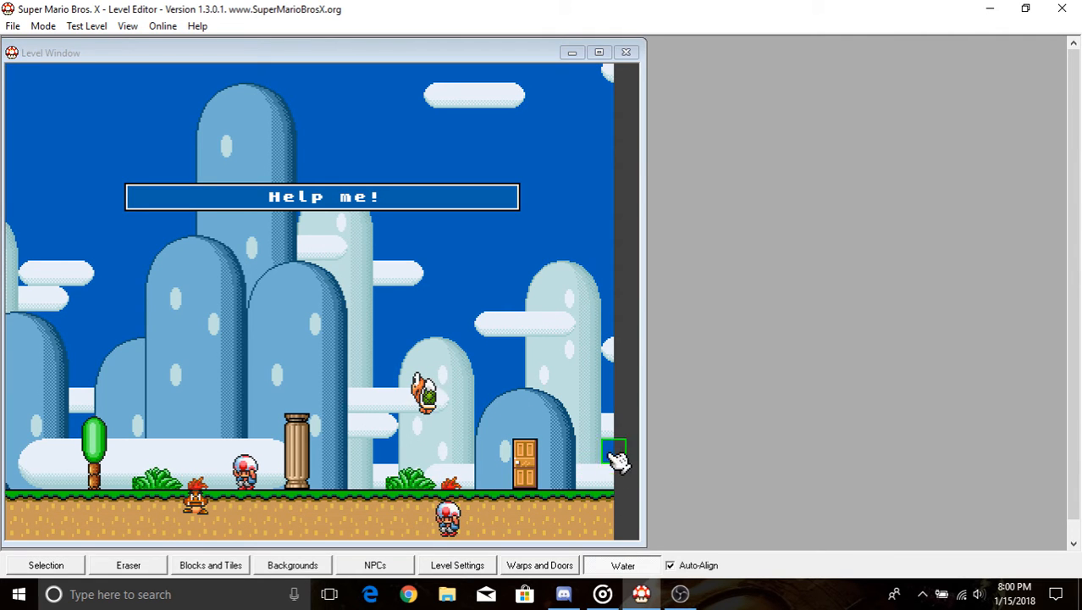
left_click(540, 565)
left_click(457, 564)
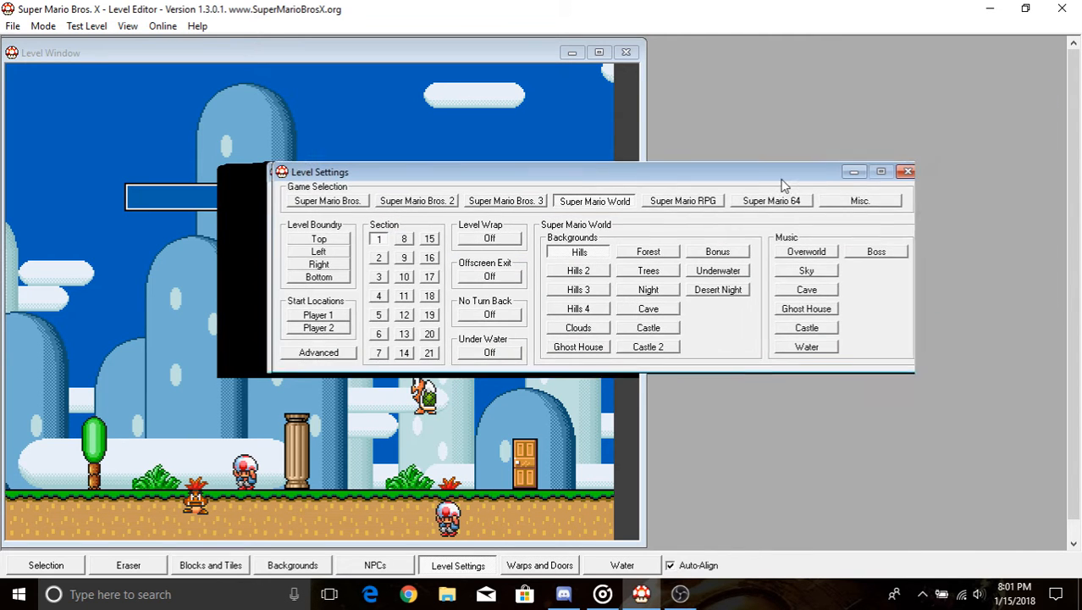
left_click(876, 167)
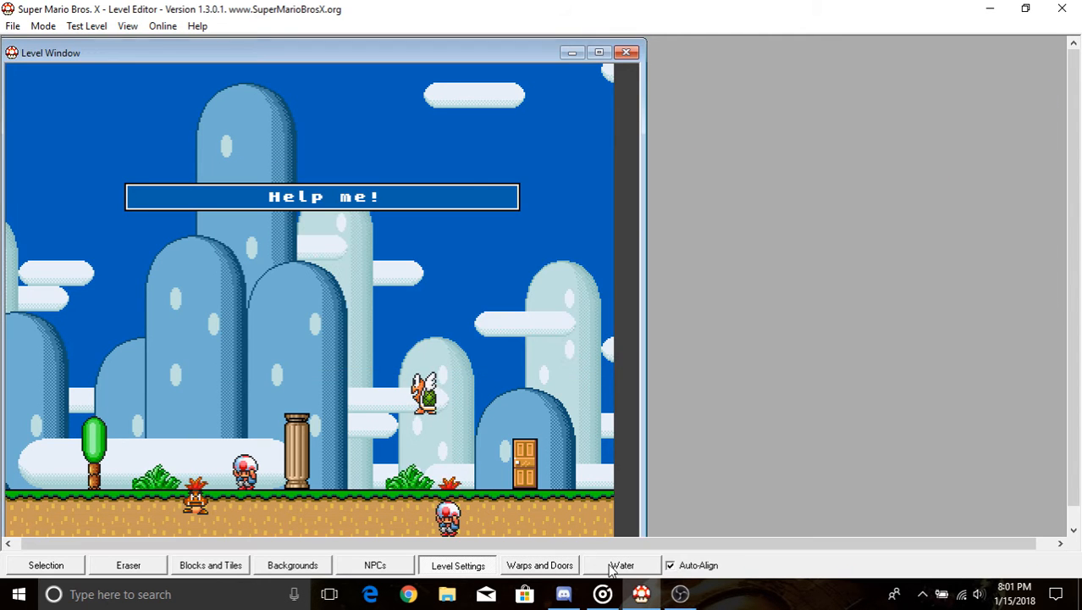
left_click(613, 568)
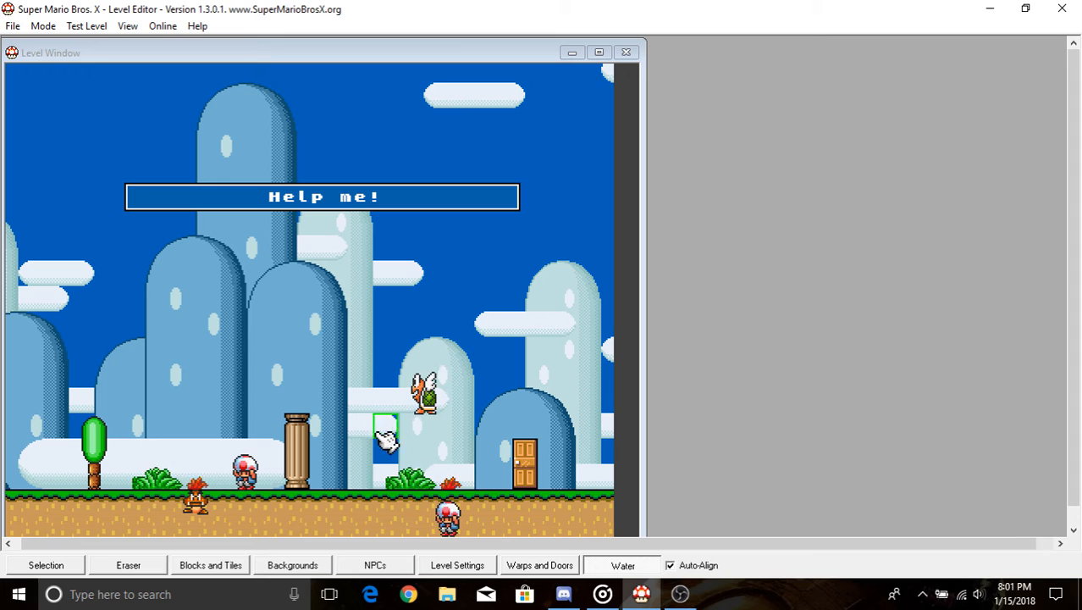
left_click(293, 566)
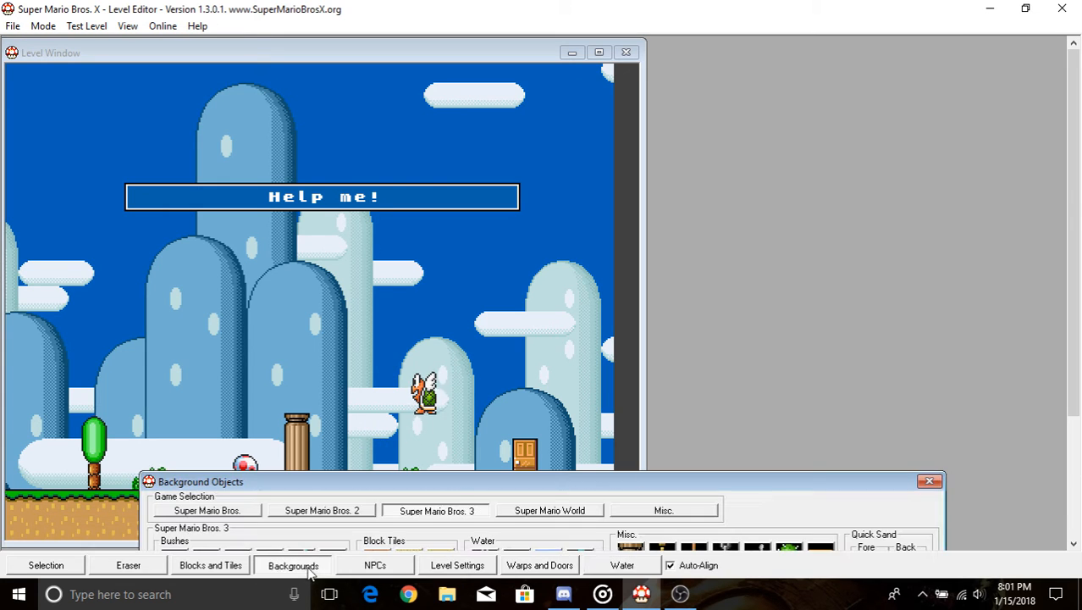
- Look through the Super Mario World block tile sets, including Lava, Castle, Special, Ghost, Cave, Switch and Woods
left_click(234, 569)
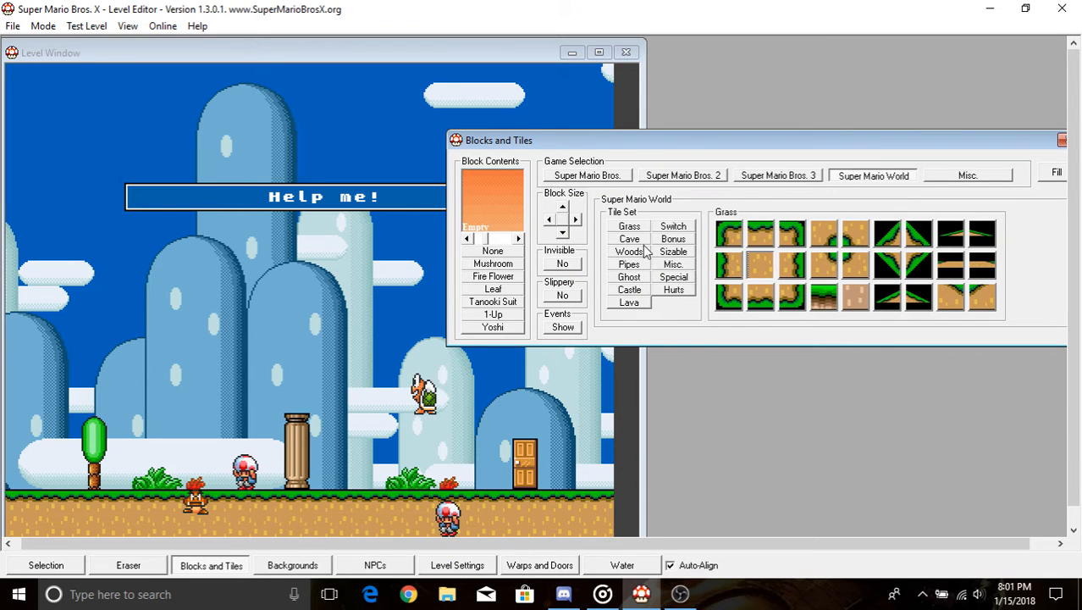
left_click(634, 304)
left_click(633, 291)
left_click(671, 278)
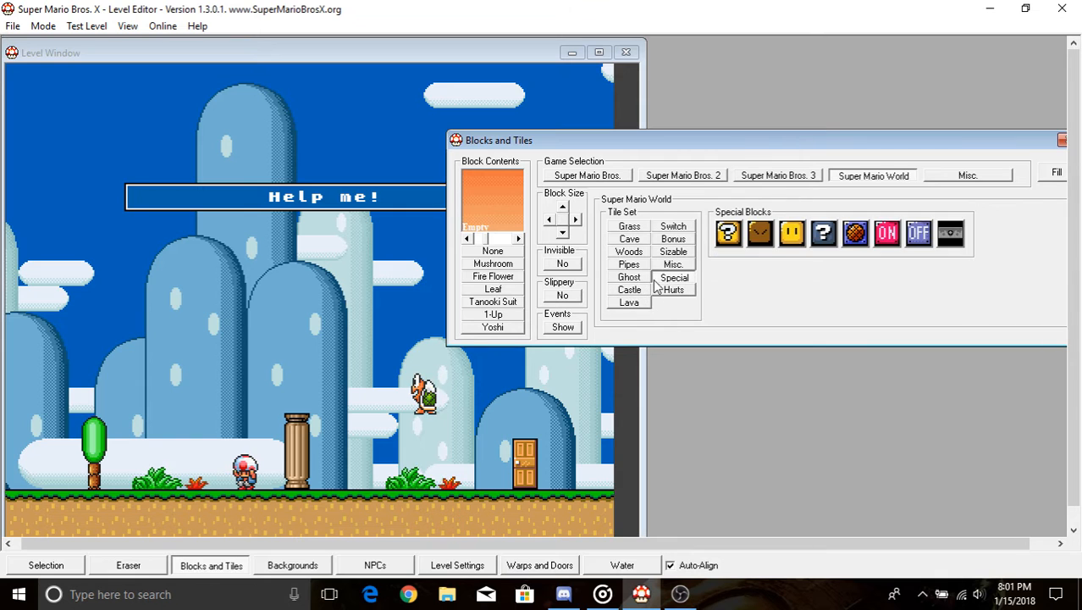
left_click(633, 278)
left_click(673, 264)
left_click(674, 239)
left_click(631, 251)
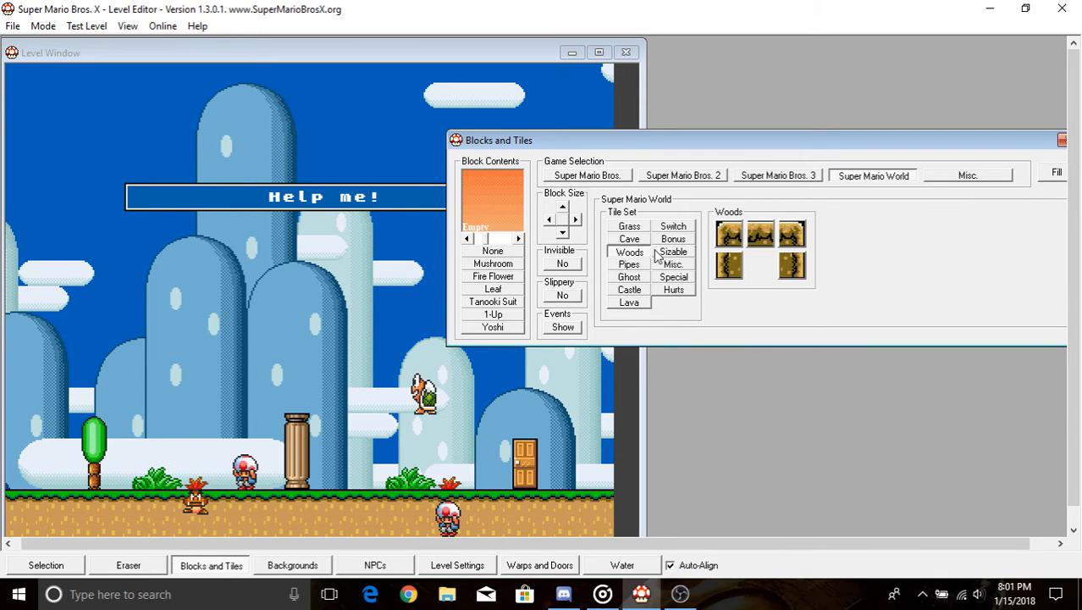
left_click(648, 239)
left_click(673, 226)
left_click(629, 226)
left_click(629, 239)
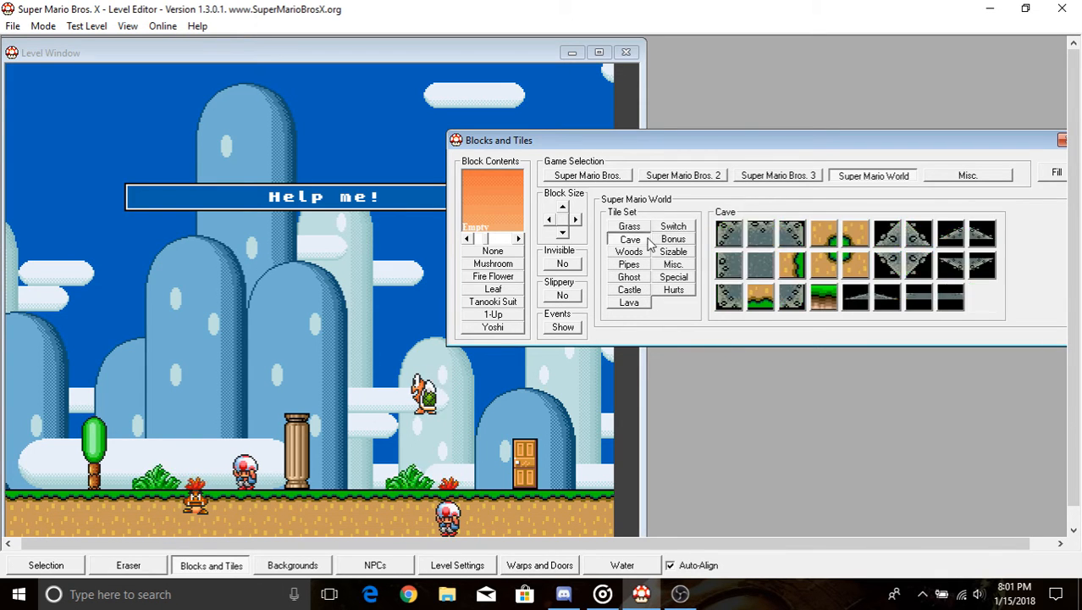
left_click(673, 227)
left_click(630, 253)
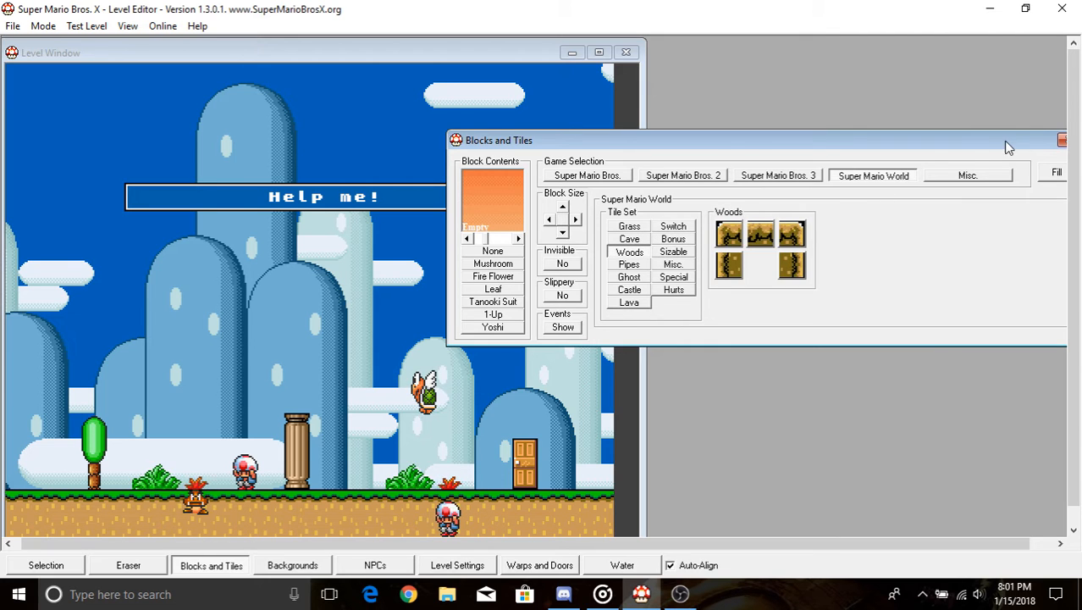
left_click(1062, 140)
- Place a water block on the grass at the level's far right edge and erase it
left_click(625, 564)
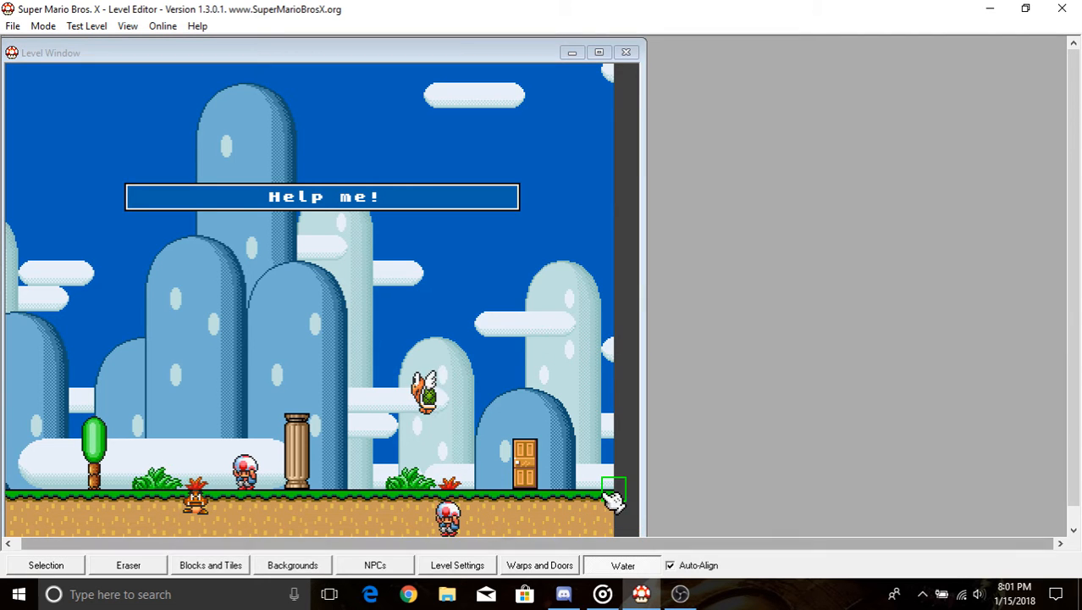
left_click(602, 483)
right_click(613, 489)
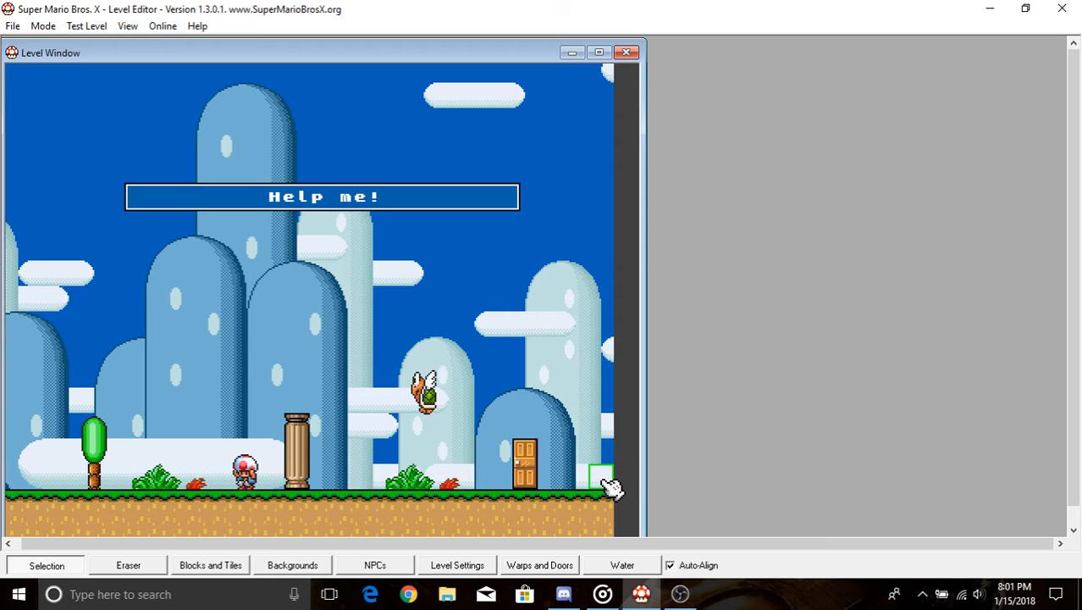
left_click(135, 567)
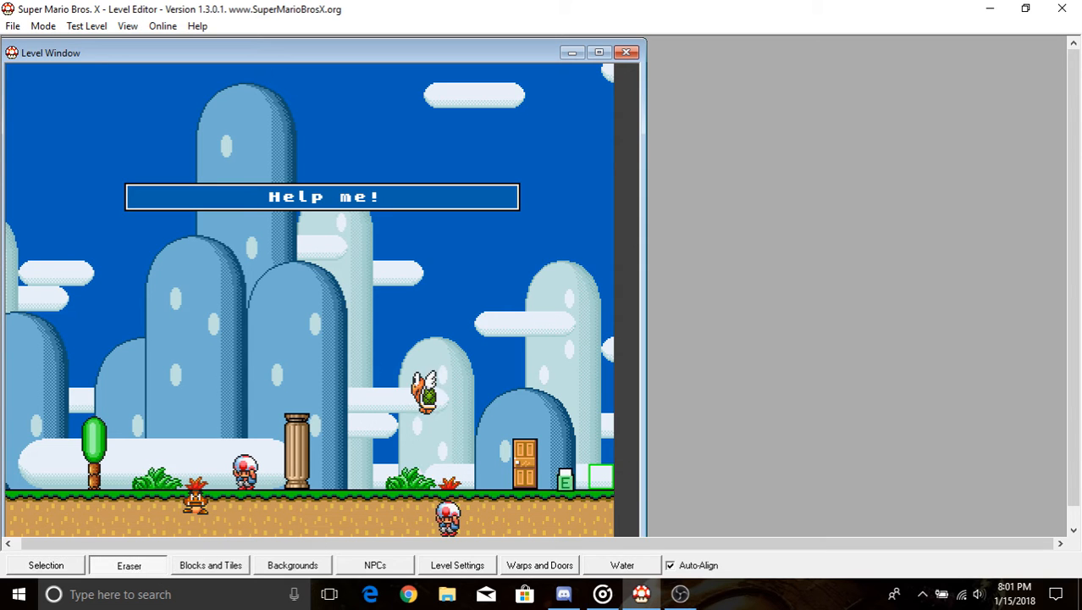
left_click(603, 562)
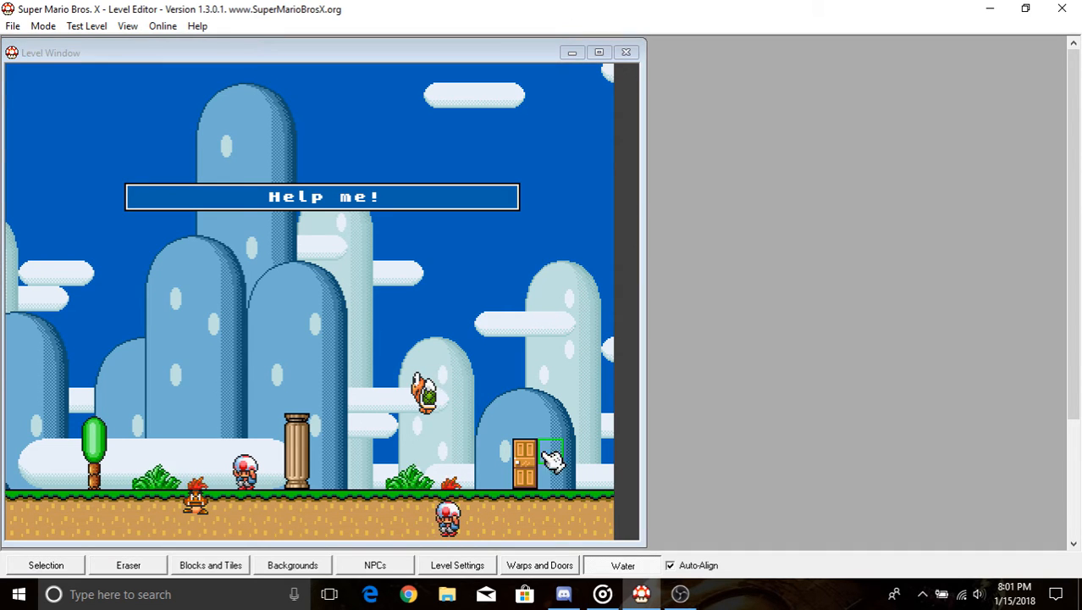
left_click(404, 566)
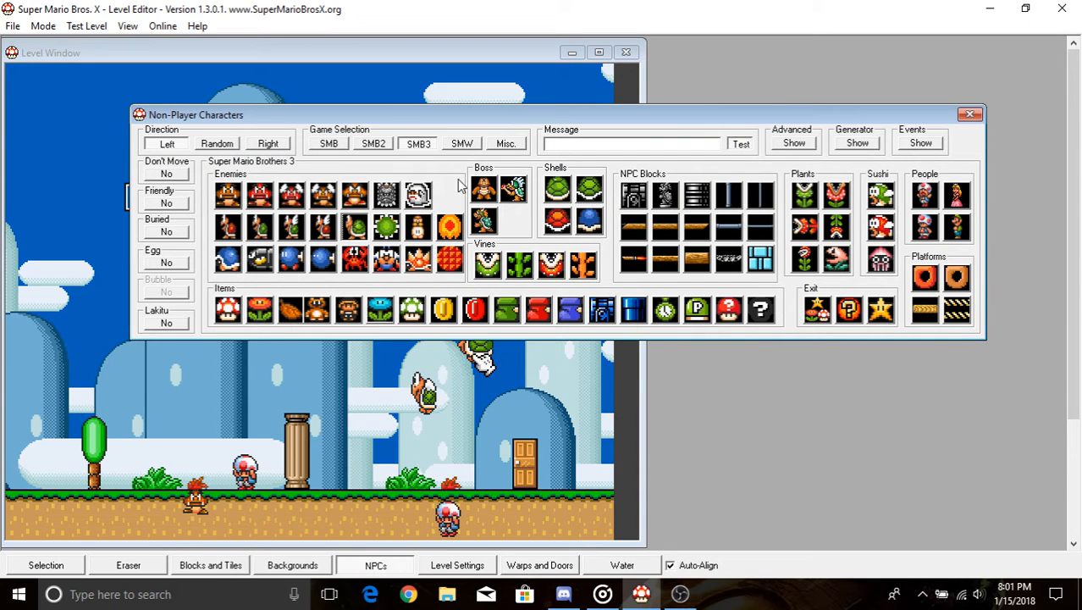
left_click(970, 114)
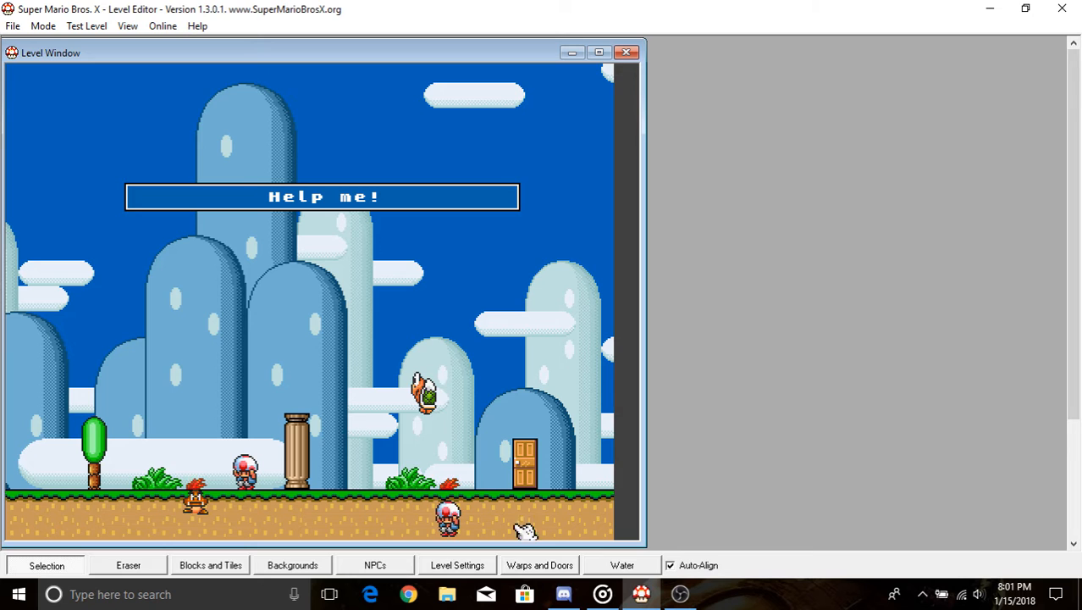
key("Right")
key("Up")
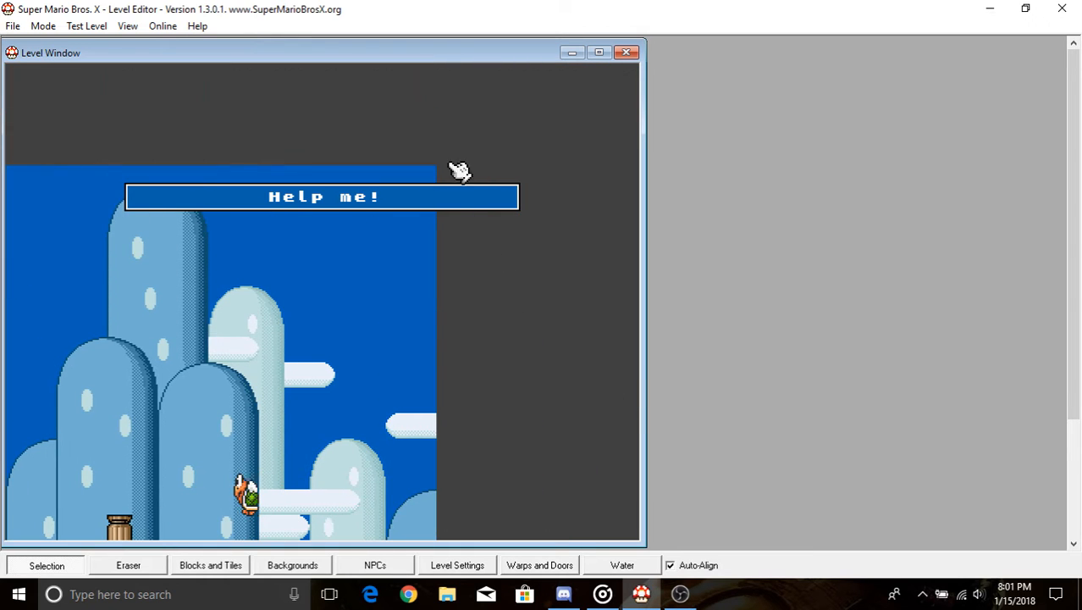
key("Down")
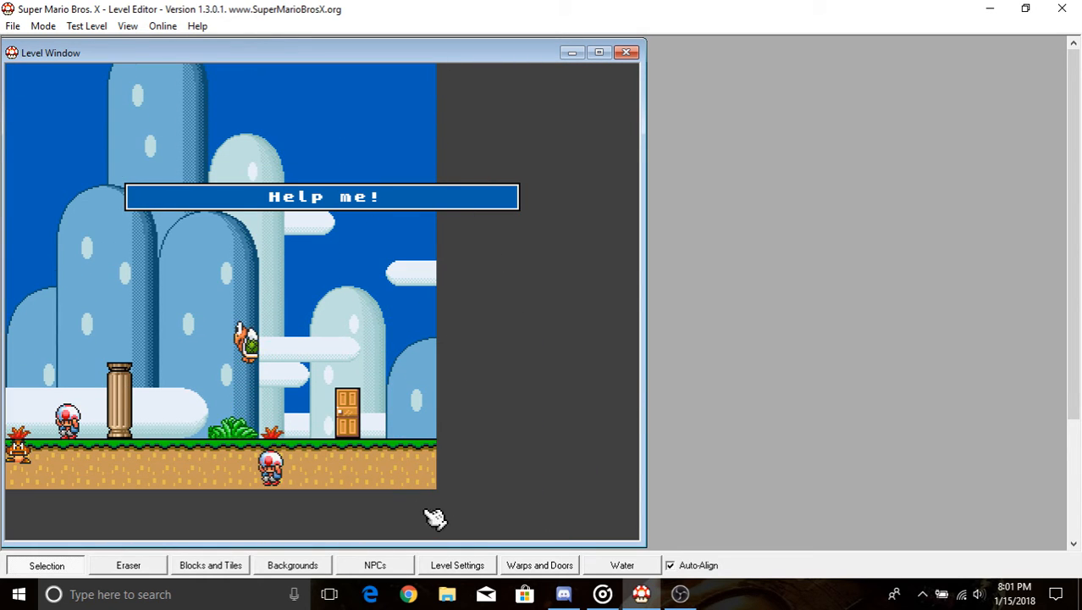
left_click(458, 565)
key("Right")
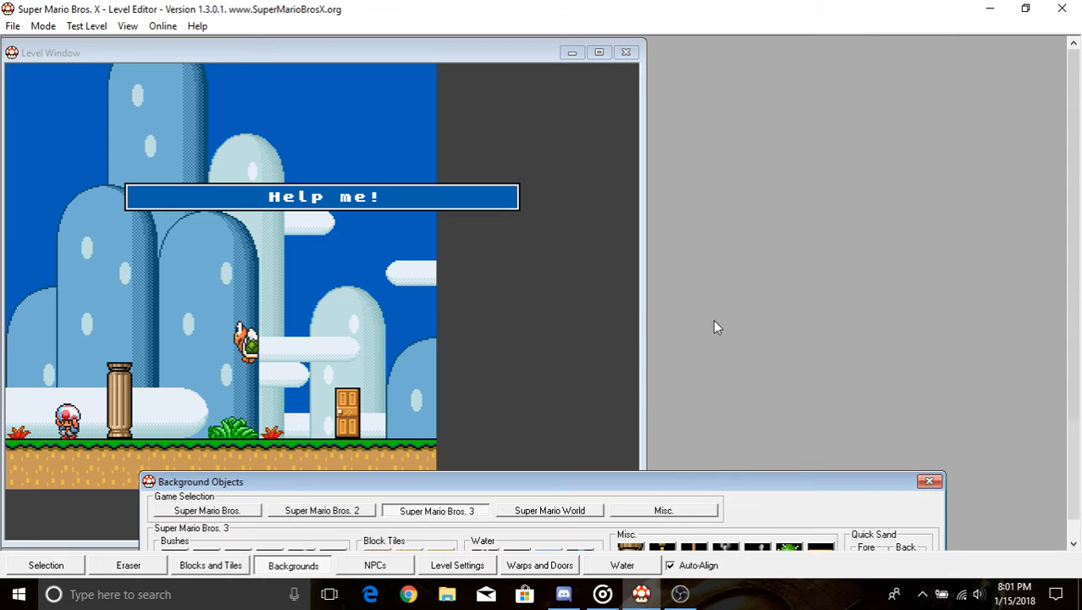
left_click_drag(652, 481, 845, 151)
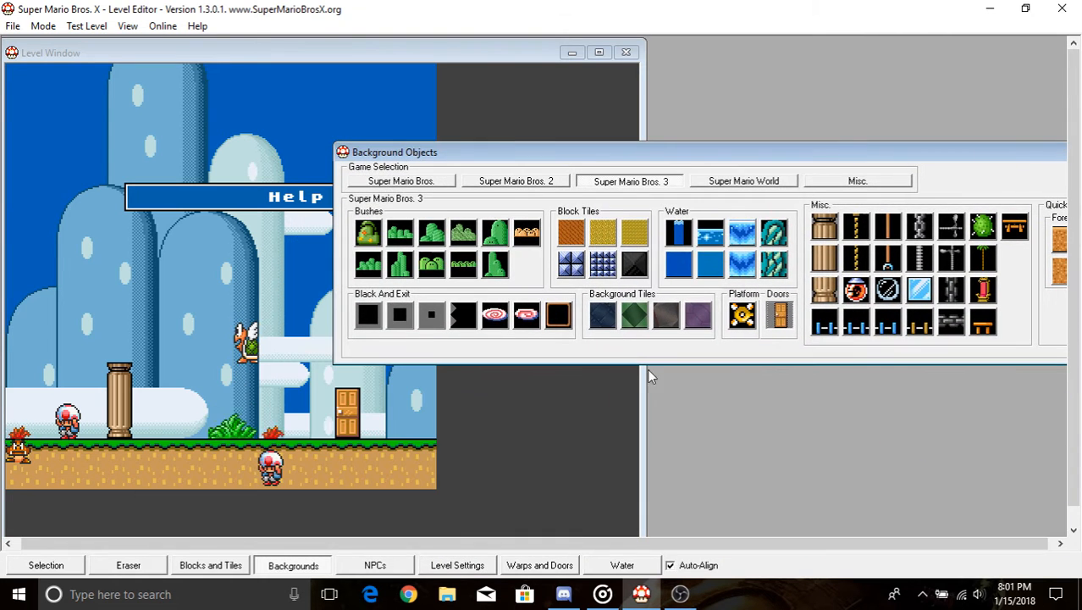
- Open the level settings beside the level view and examine the section's outer boundaries on all sides
left_click(462, 565)
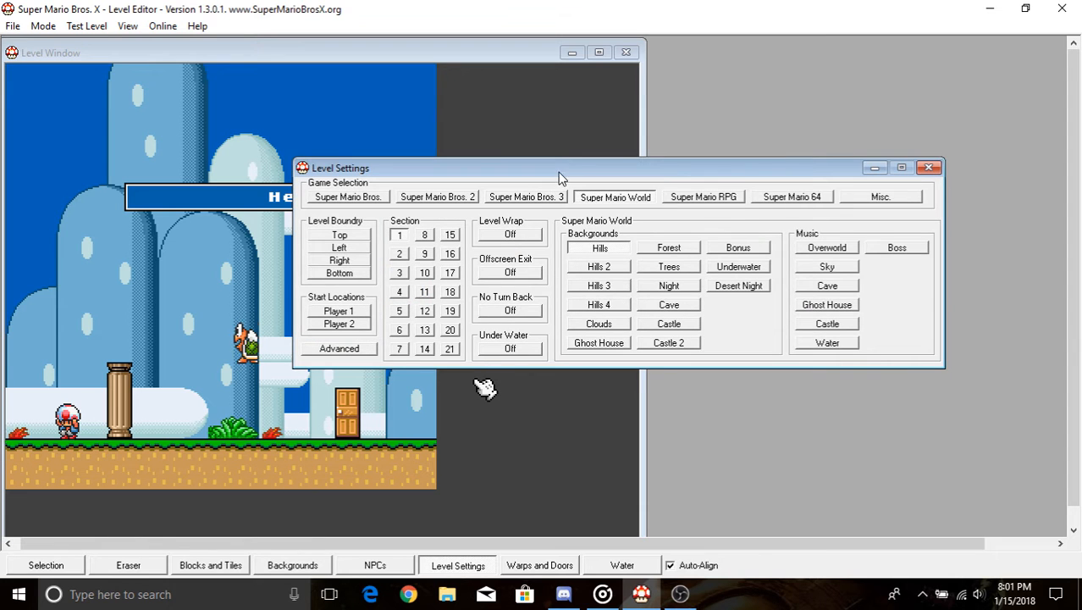
left_click_drag(559, 178, 827, 167)
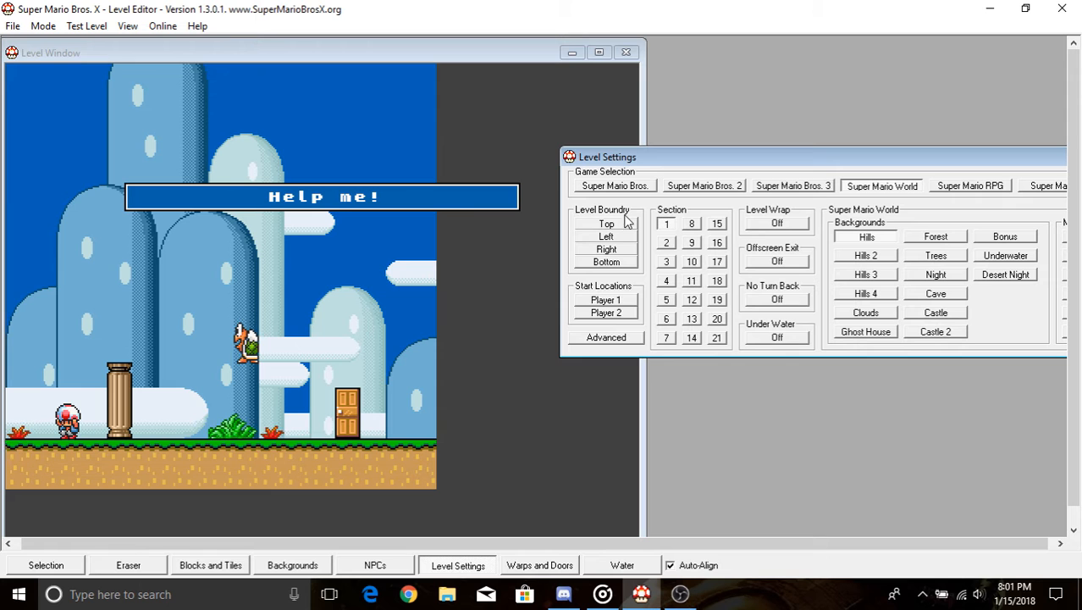
key("Up")
key("Left")
key("Down")
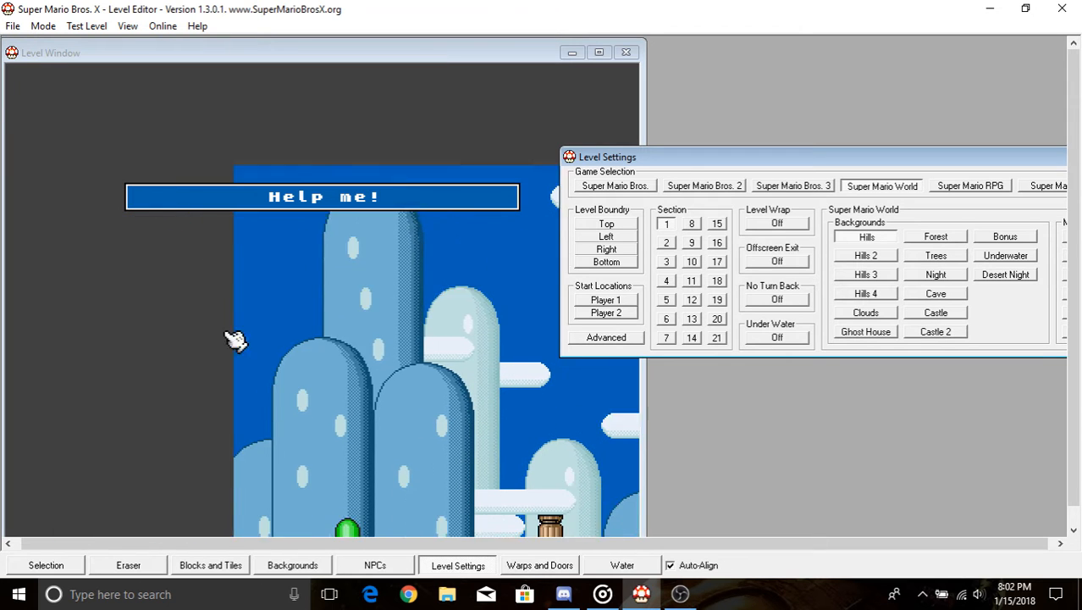
key("Right")
key("Up")
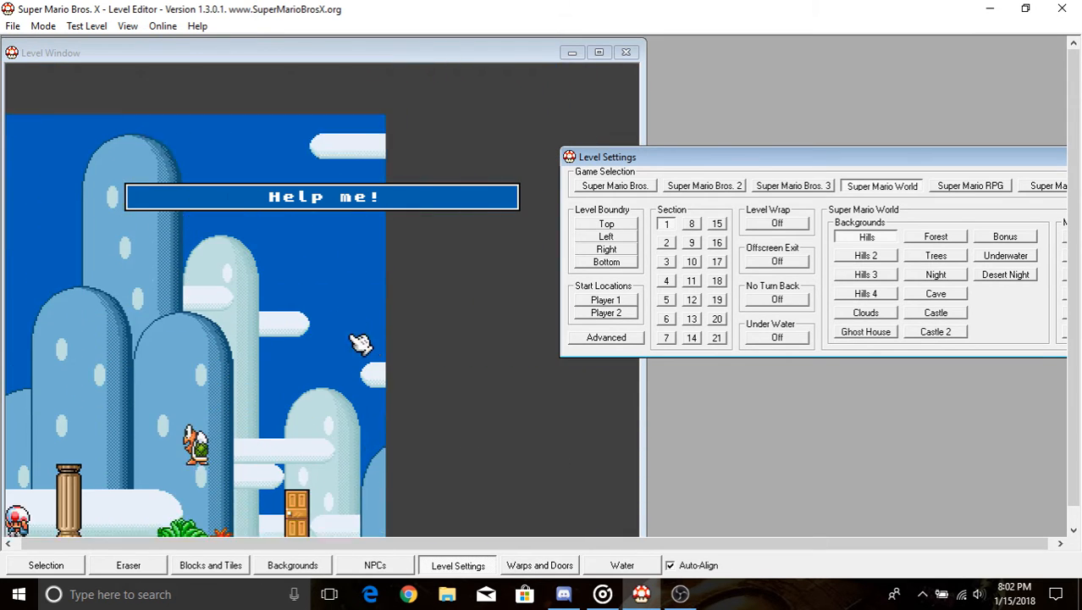
key("Left")
key("Down")
key("Right")
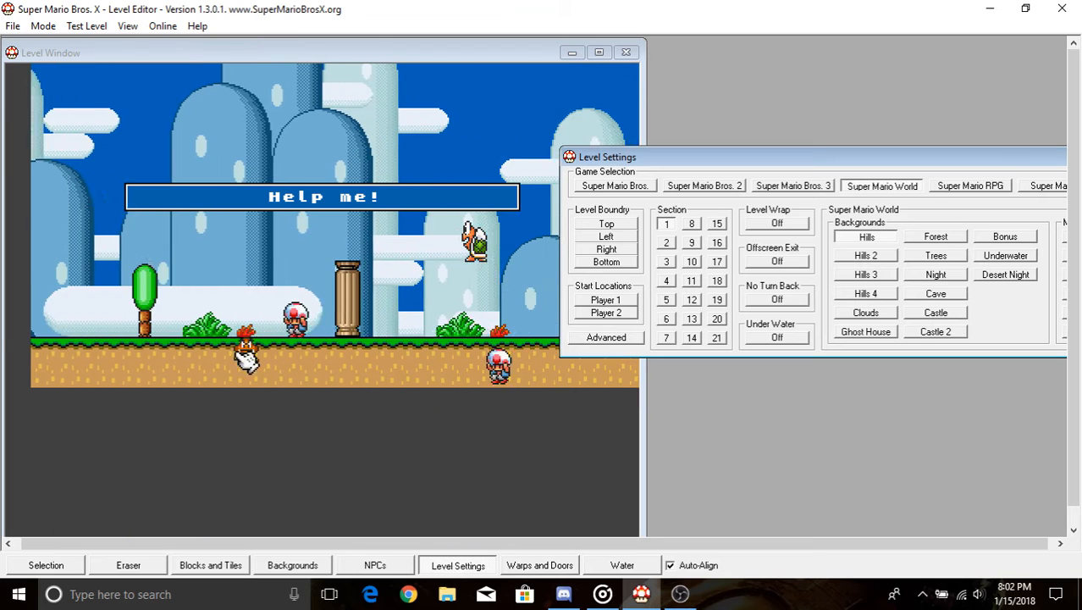
key("Right")
key("Up")
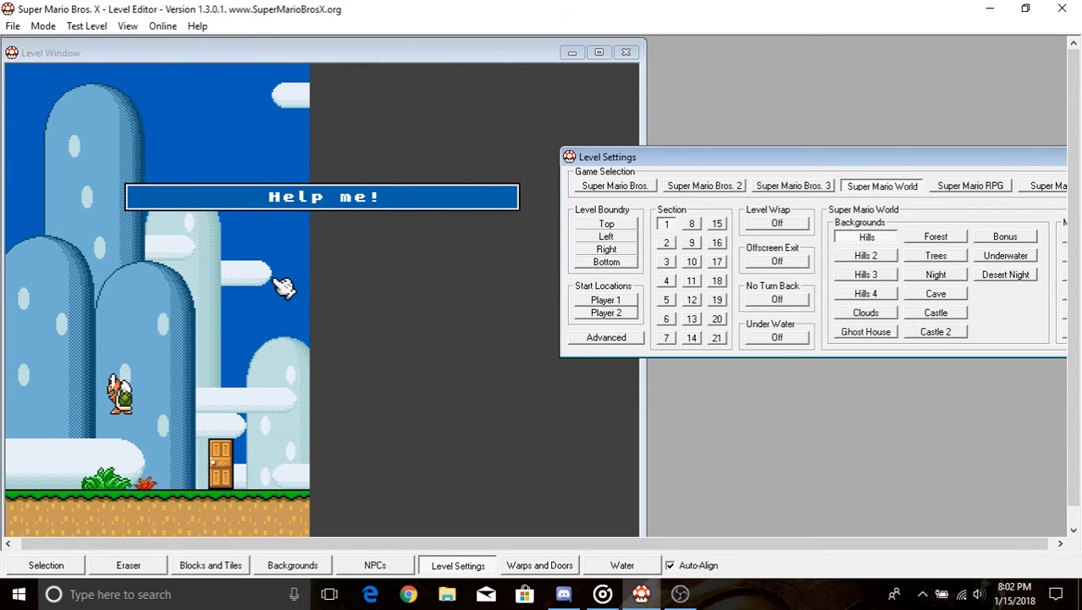
- Extend the right level boundary of section 1 well past the end of the ground
left_click(322, 329)
key("Right")
left_click_drag(313, 321, 312, 318)
key("Down")
key("Left")
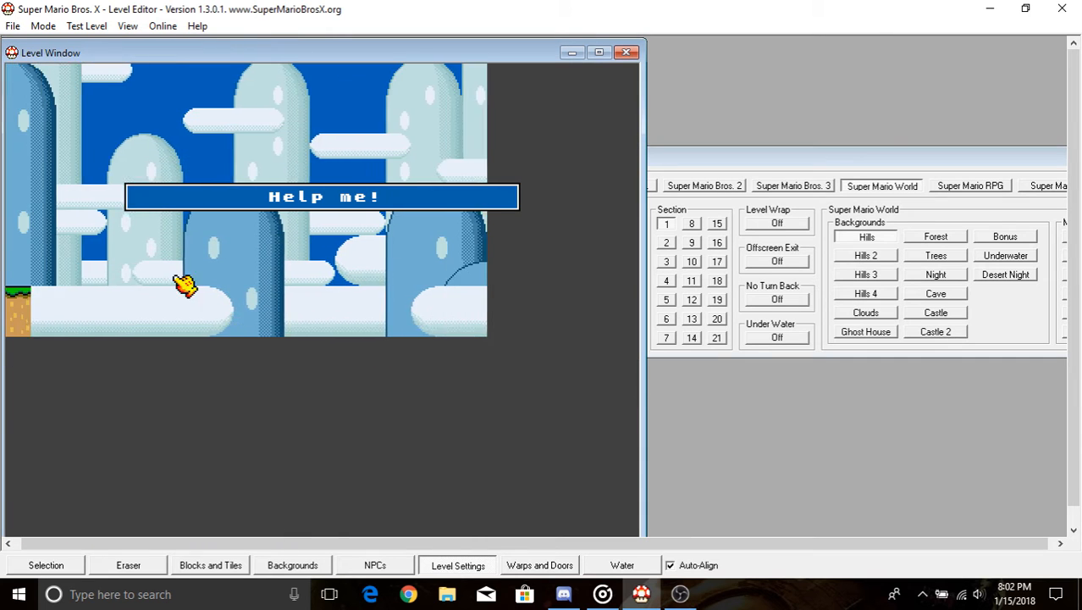
key("Up")
key("Right")
key("Left")
key("Up")
key("Down")
key("Right")
key("Up")
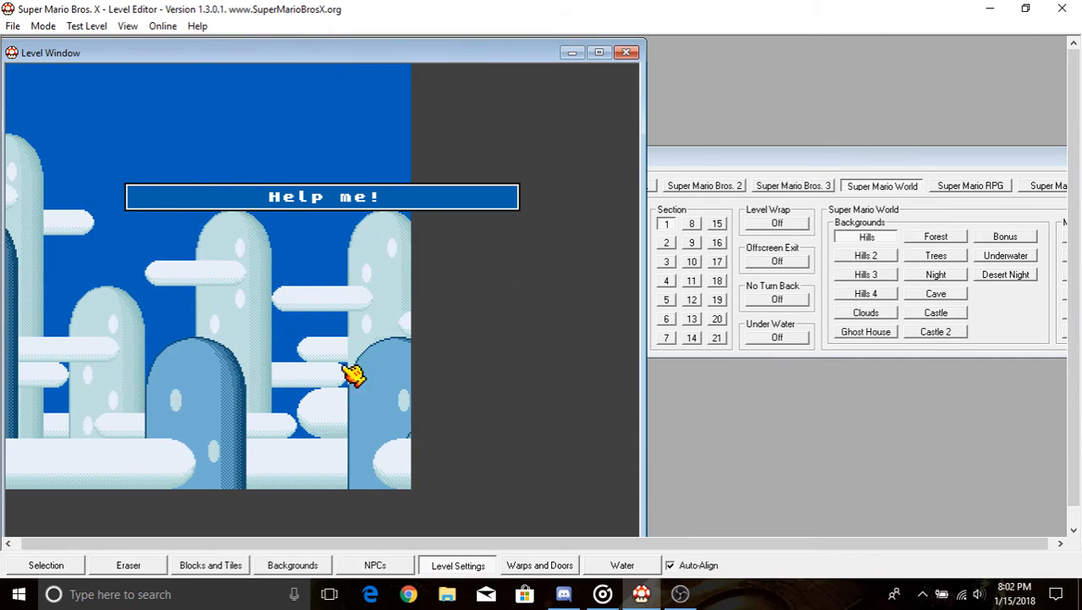
key("Down")
key("Left")
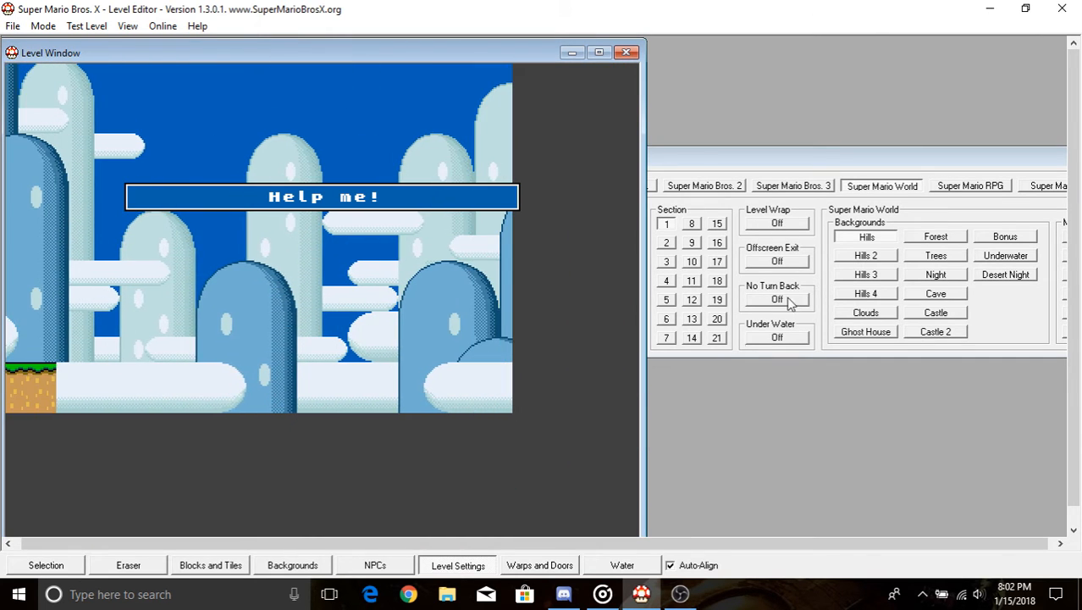
- Raise the top level boundary of section 1 to add more sky above the hills
left_click(741, 163)
key("Left")
left_click(607, 224)
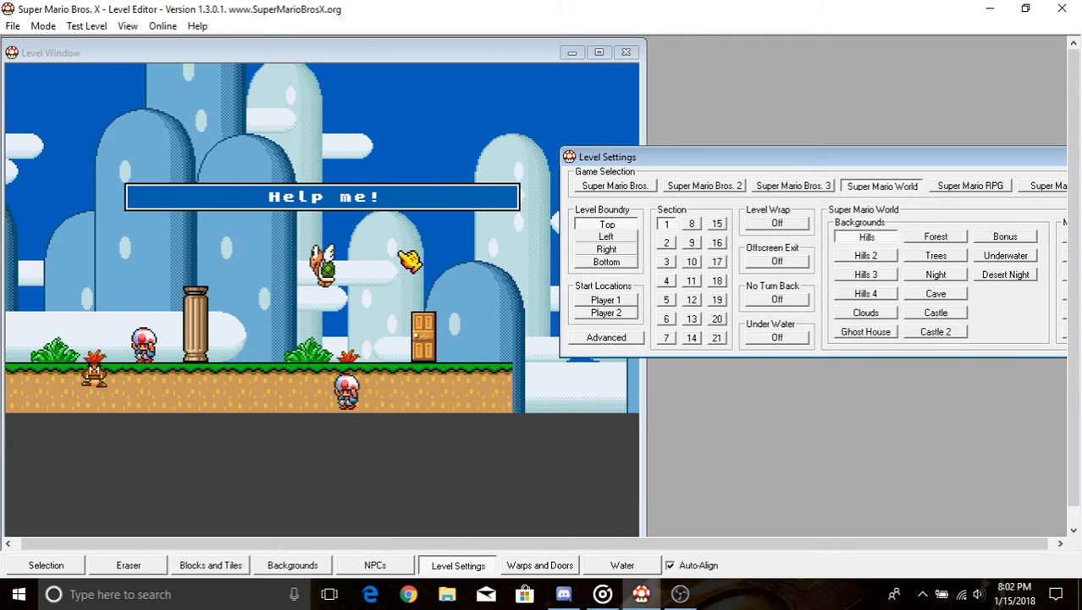
key("Up")
key("Up")
key("Up")
key("Up")
left_click_drag(306, 316, 326, 252)
left_click(734, 165)
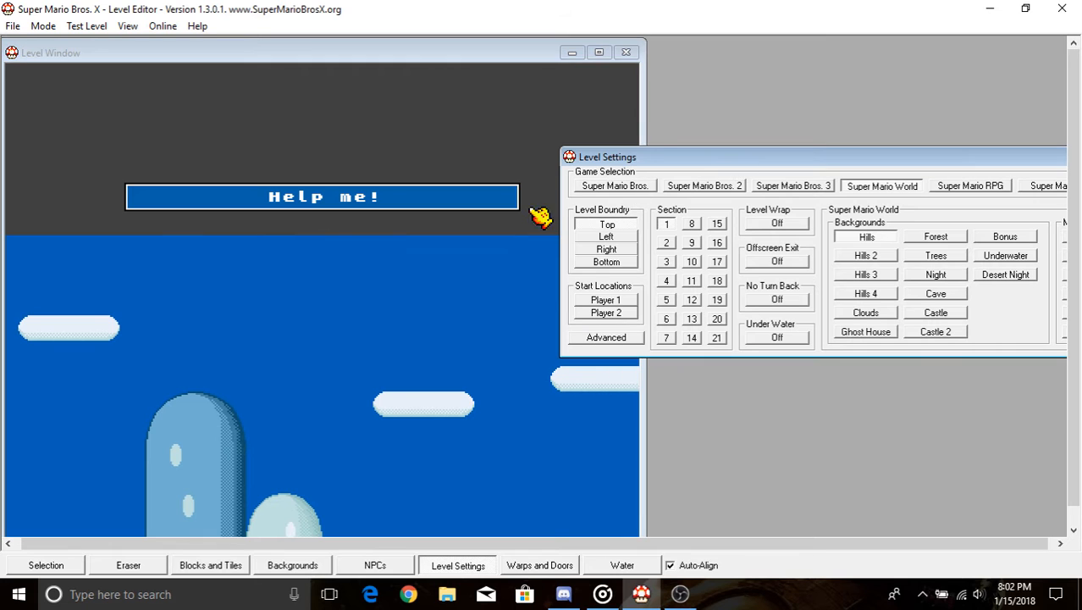
key("Up")
left_click_drag(493, 241, 449, 277)
key("Down")
key("Left")
left_click(827, 160)
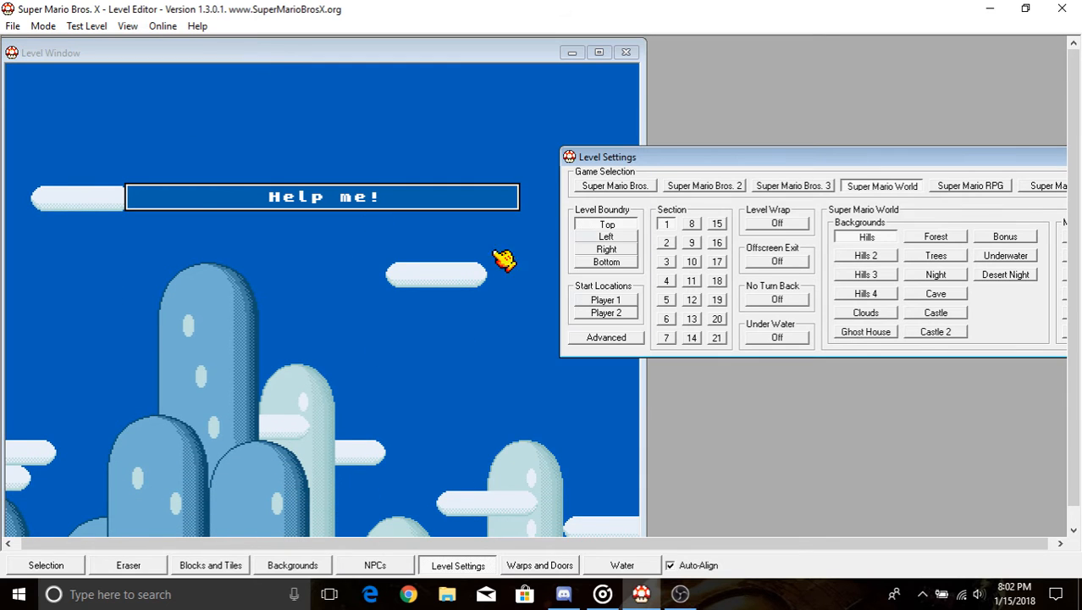
- Extend the left level boundary of section 1 beyond the left end of the ground
key("Left")
left_click(603, 238)
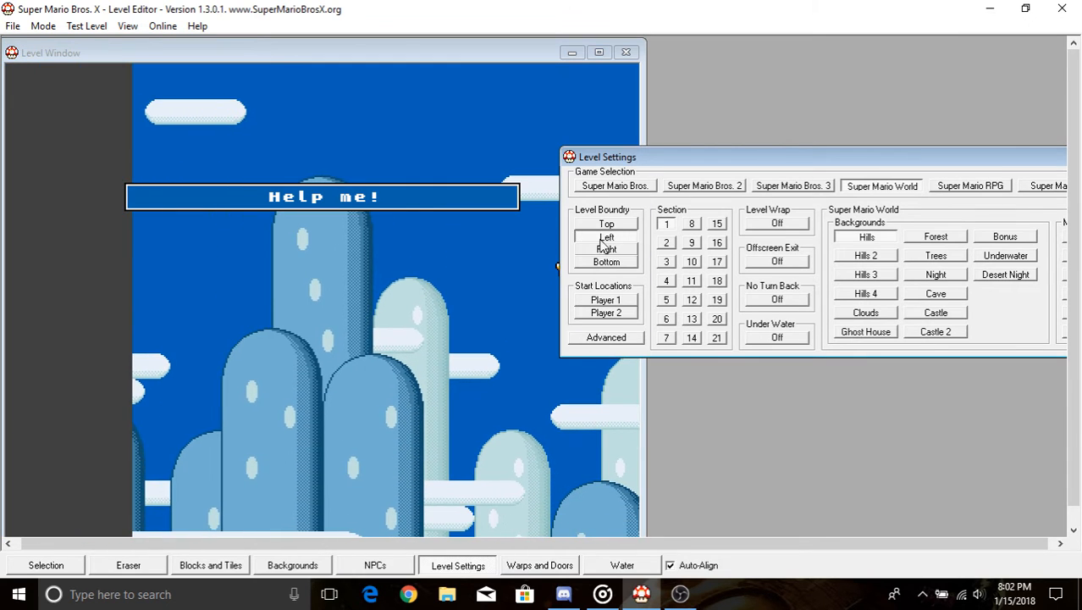
left_click_drag(135, 335, 46, 344)
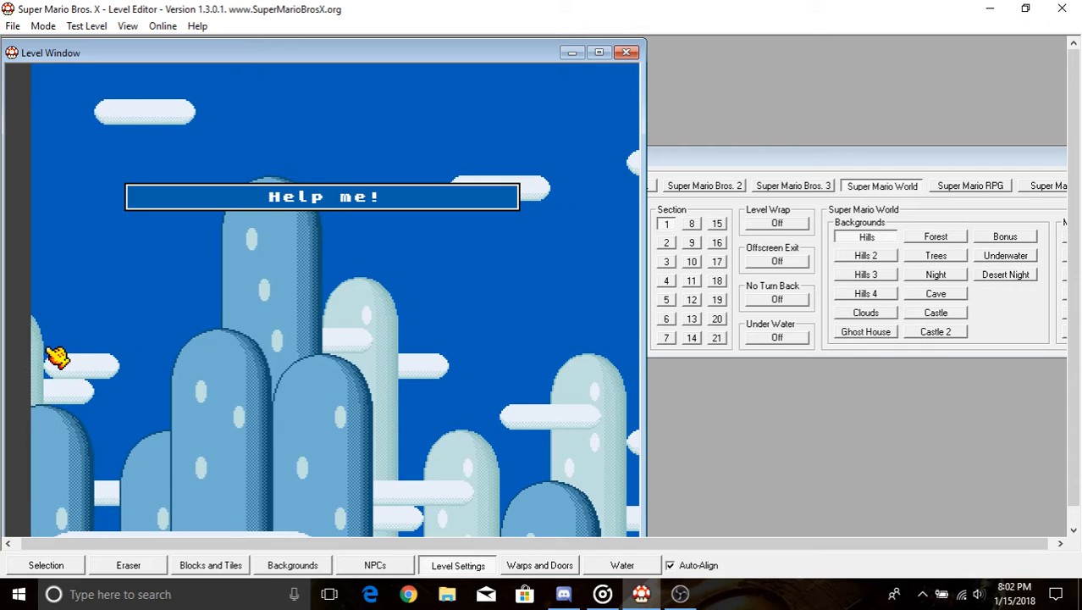
key("Down")
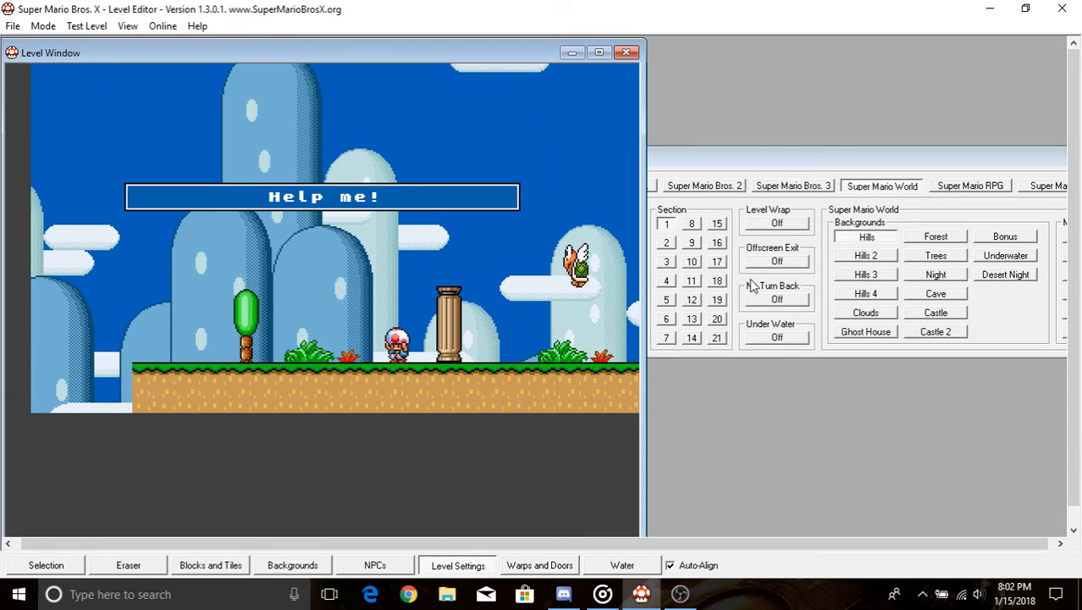
- Place the Player 1 start location on the grass between the small green tree and the bush, and minimize the level settings
left_click(714, 168)
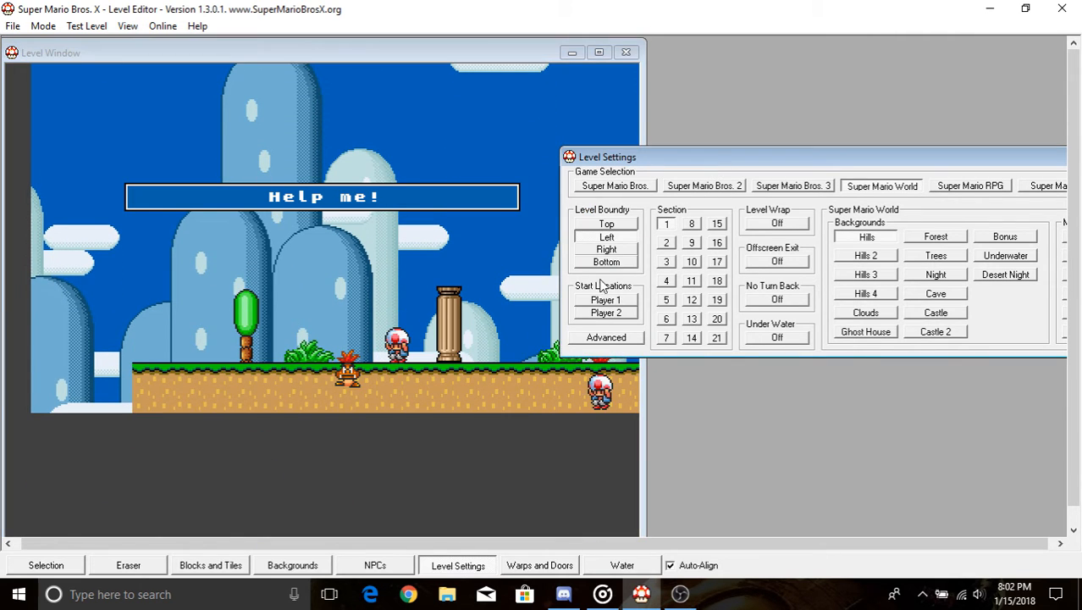
left_click(606, 262)
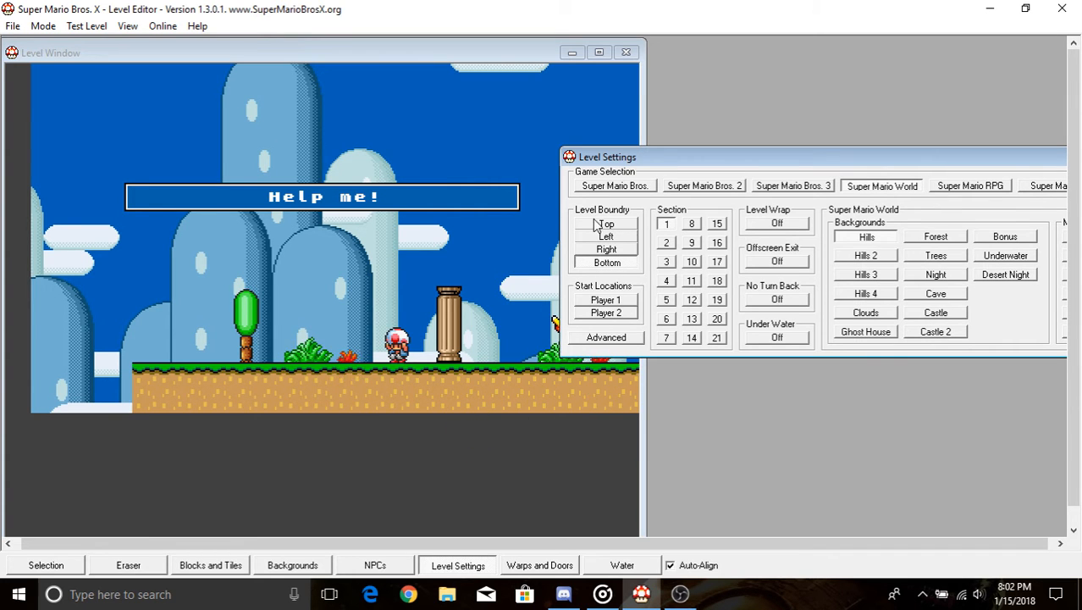
left_click_drag(647, 158, 535, 162)
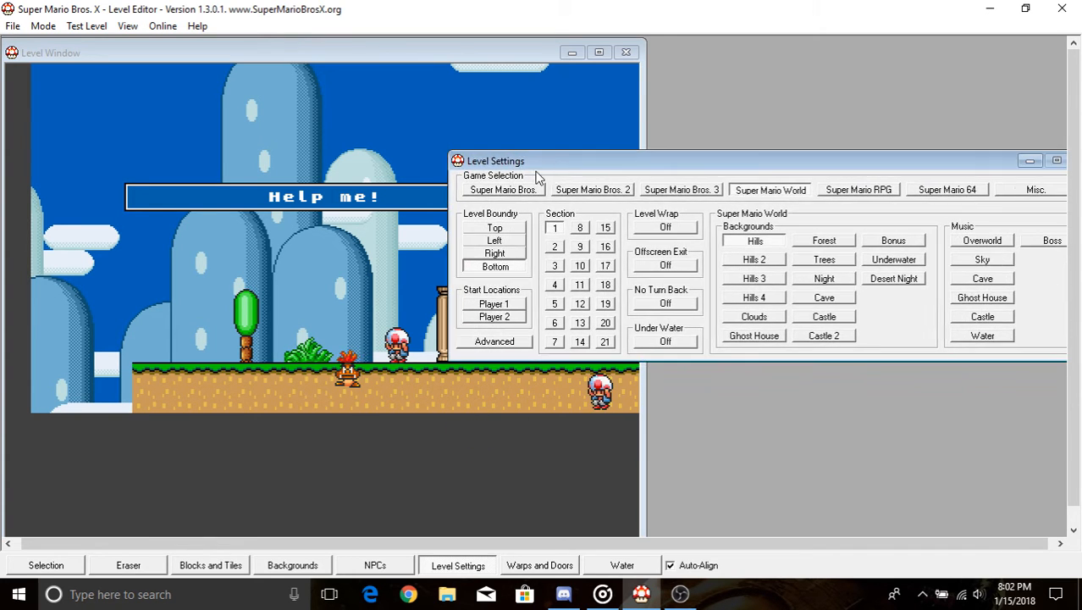
left_click(494, 304)
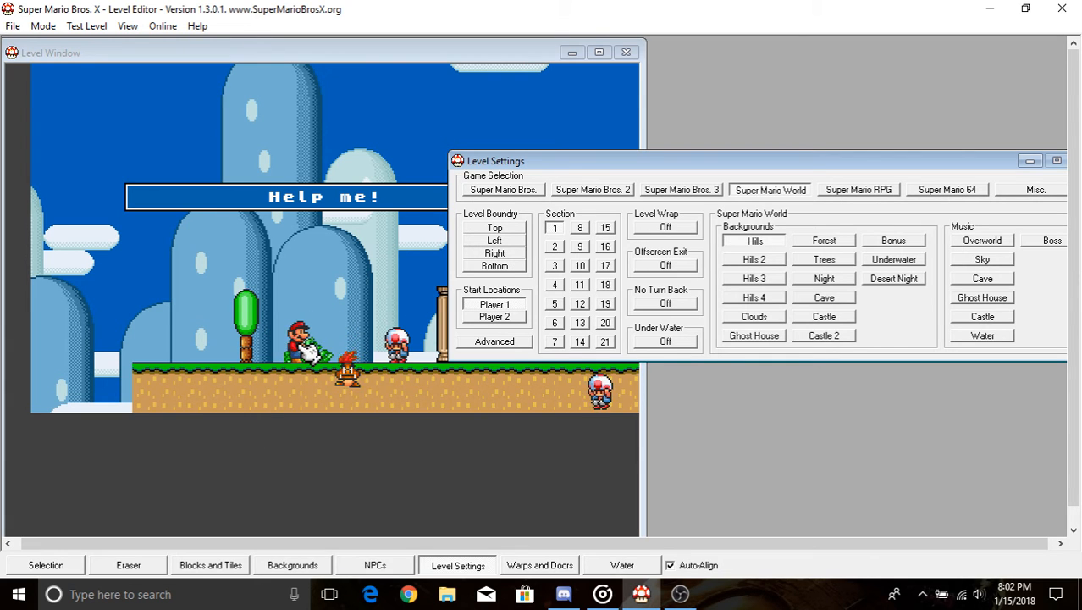
left_click(278, 346)
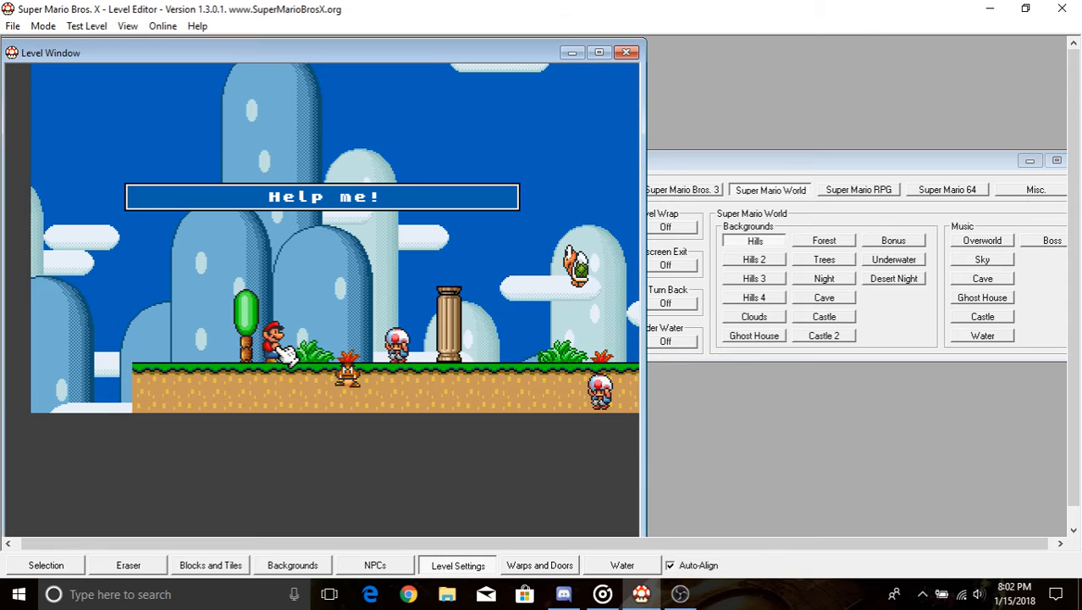
key("Right")
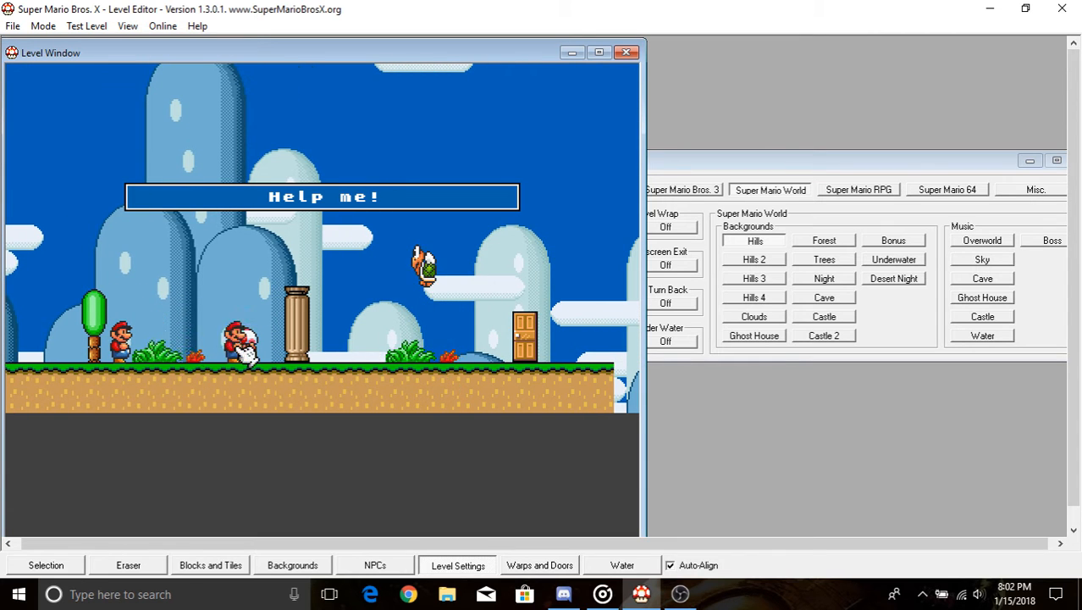
left_click(872, 165)
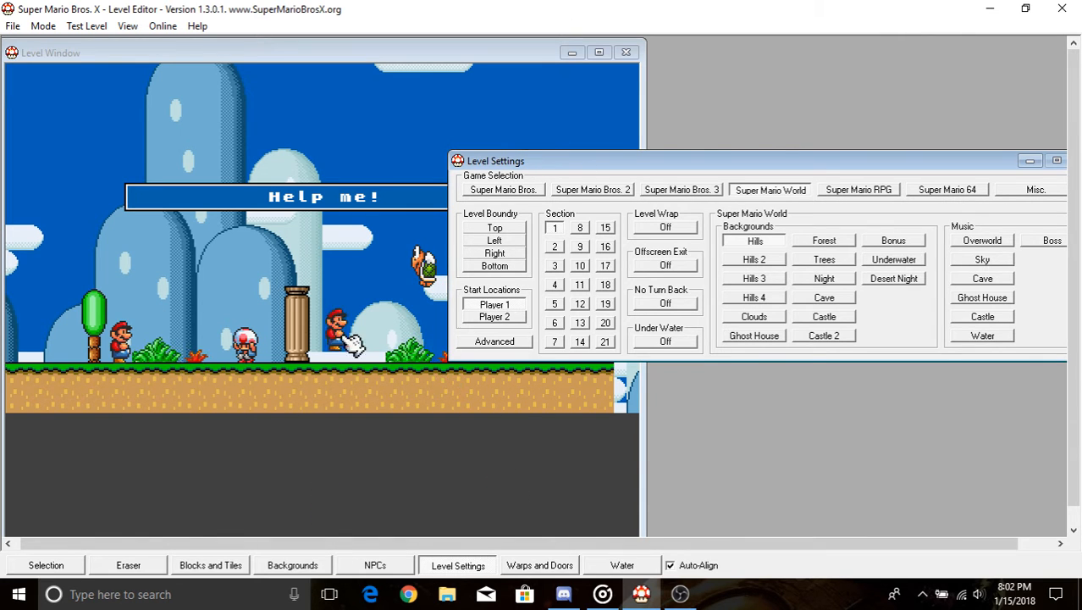
left_click_drag(675, 161, 433, 141)
left_click(789, 142)
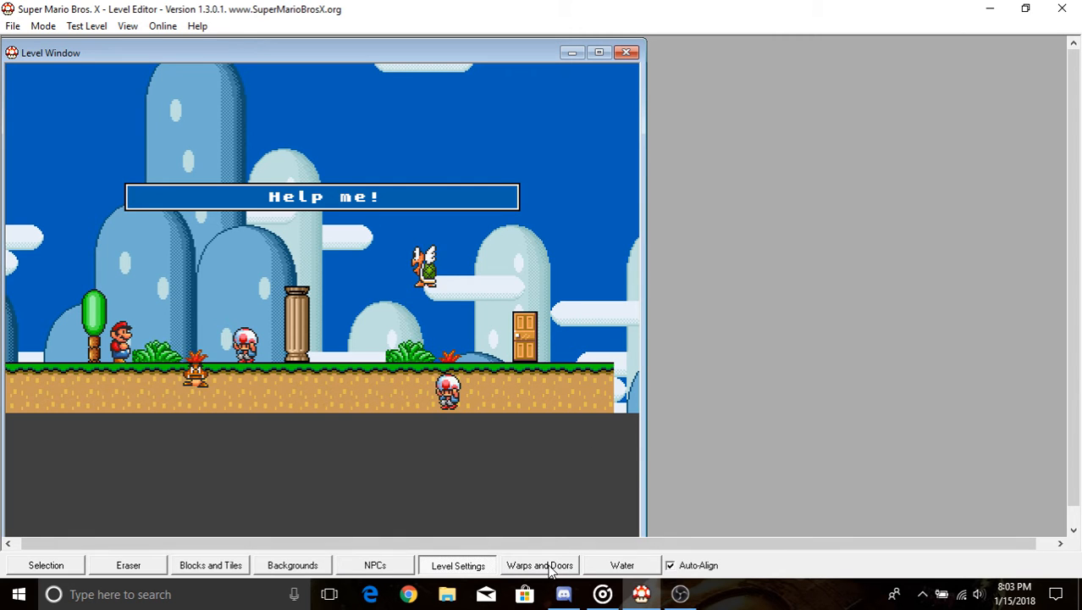
left_click(540, 565)
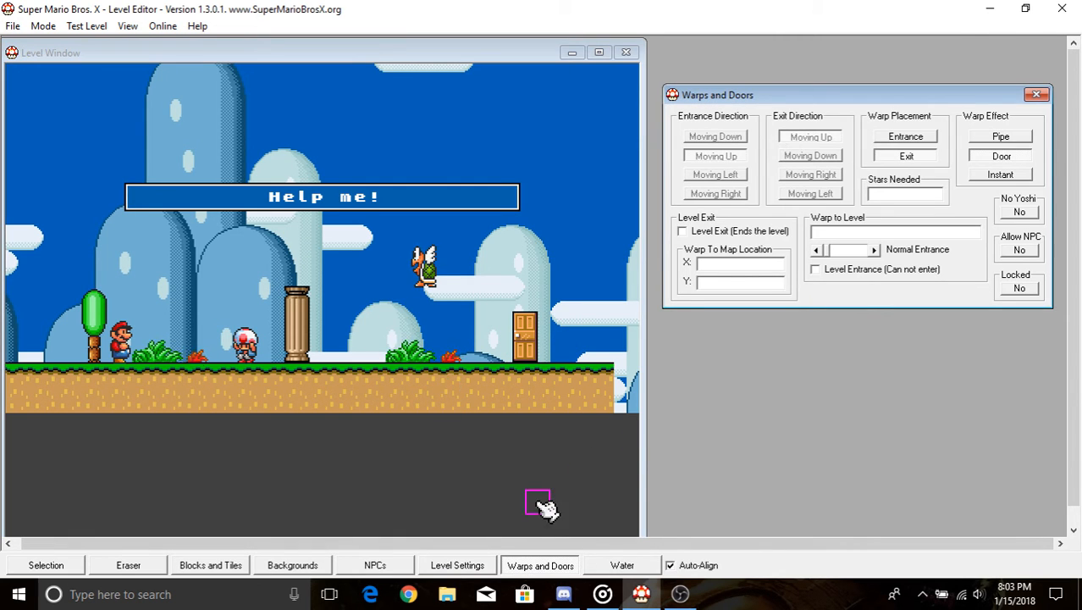
left_click(457, 566)
left_click(625, 567)
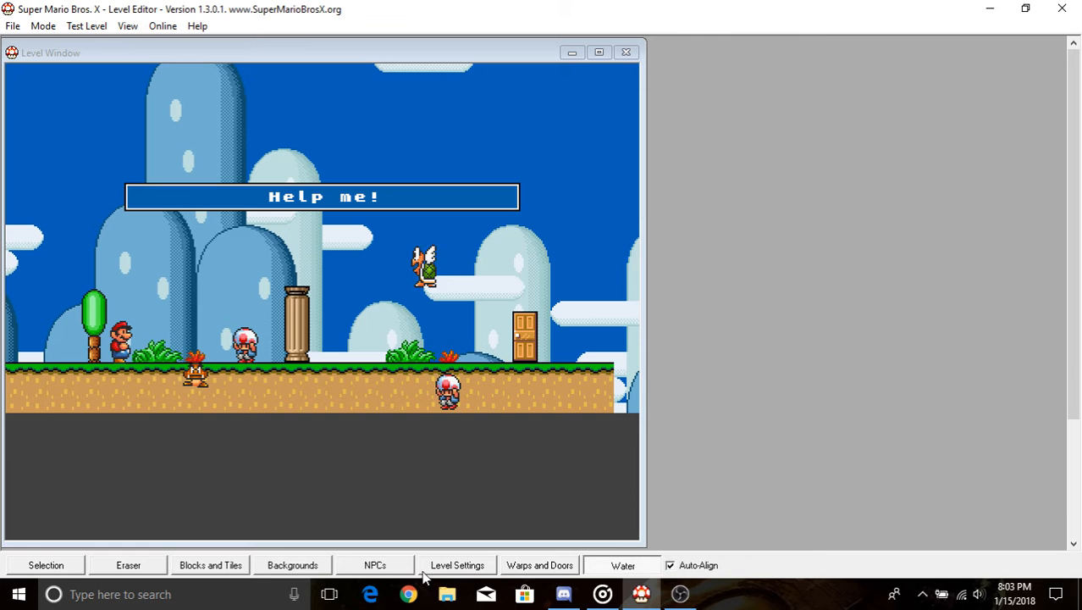
left_click(391, 567)
left_click(305, 566)
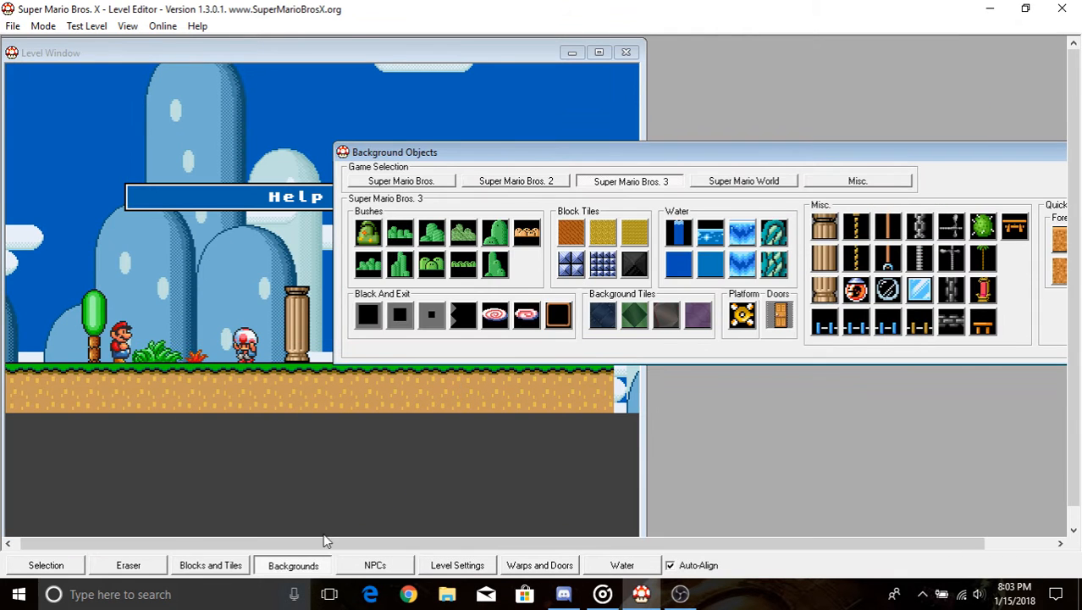
left_click(214, 565)
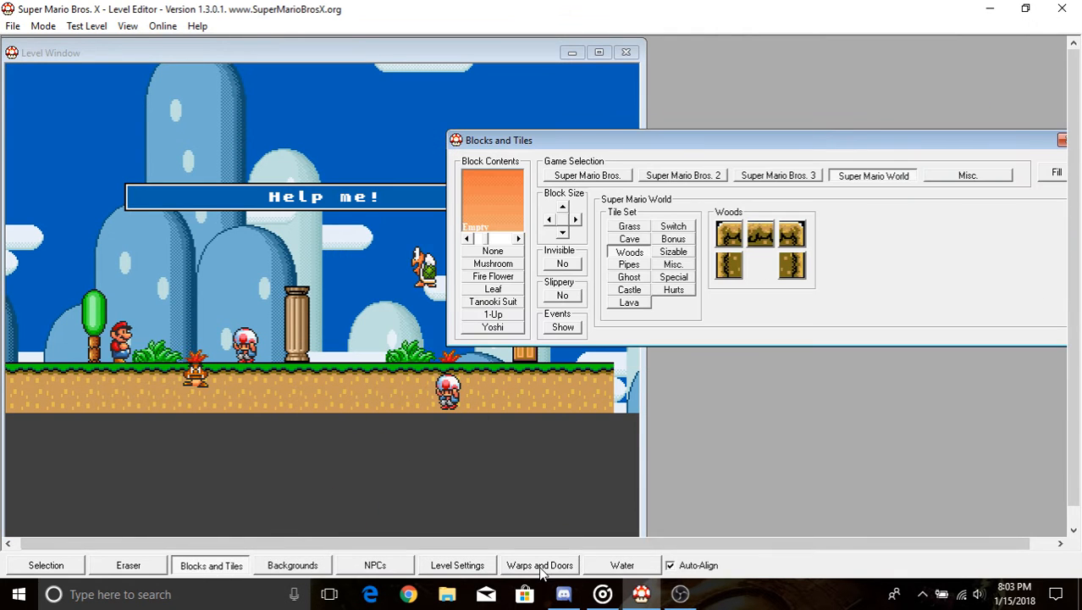
left_click(540, 565)
left_click(489, 566)
left_click(546, 565)
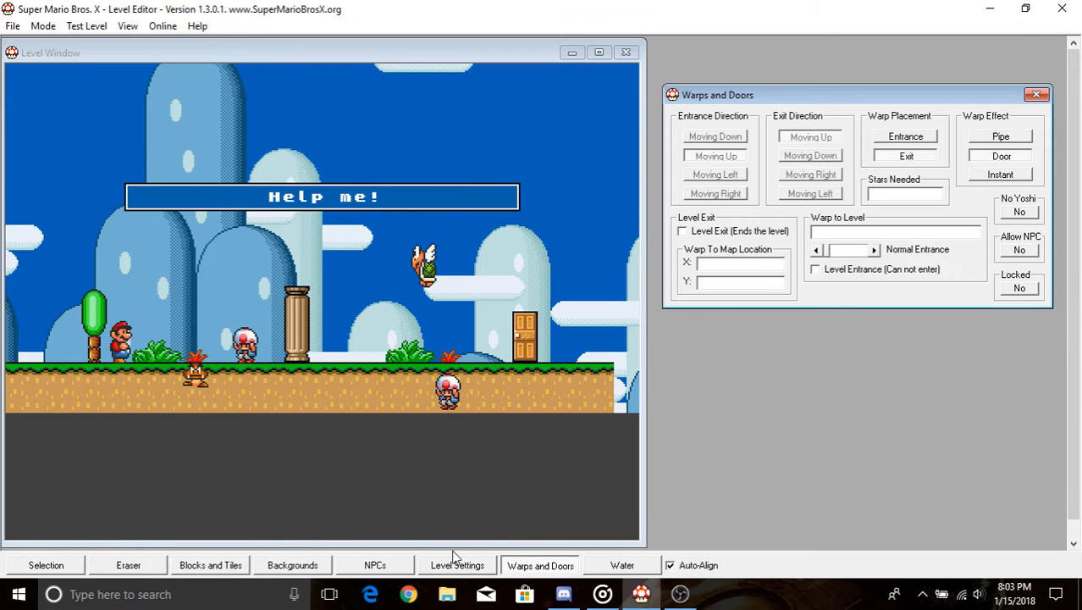
- Restore the level settings beside the level view, display section 2, and dismiss the NPC message preview
left_click(468, 565)
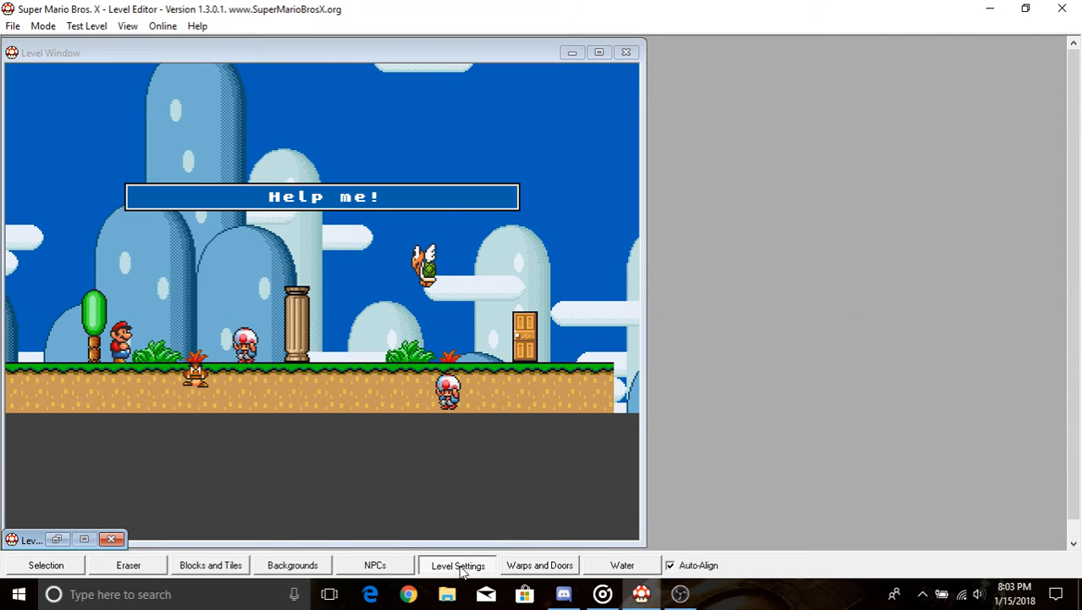
left_click(56, 540)
left_click_drag(512, 146, 813, 114)
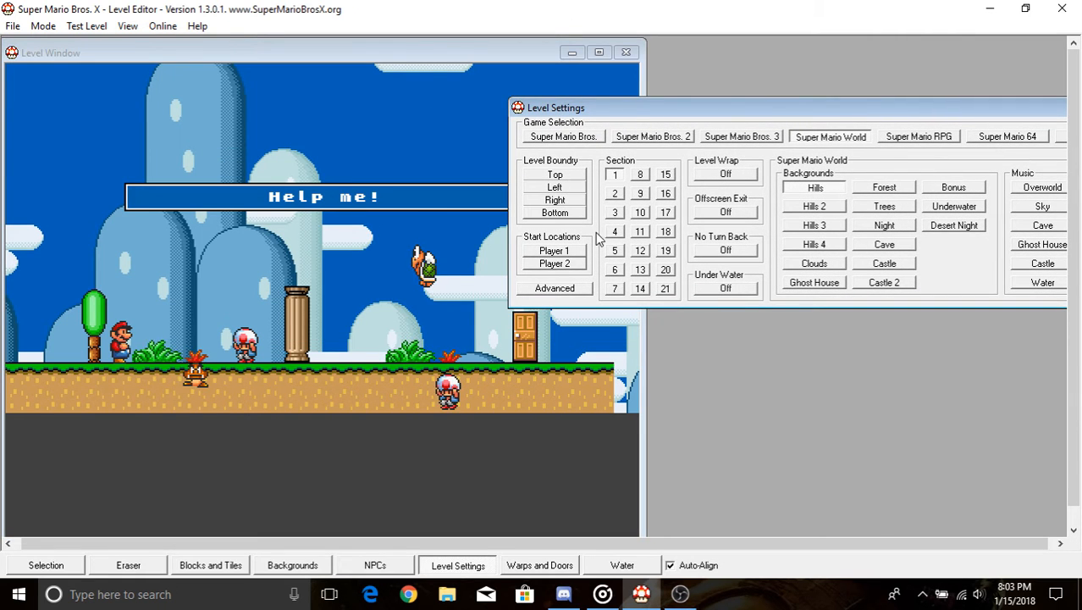
left_click(615, 193)
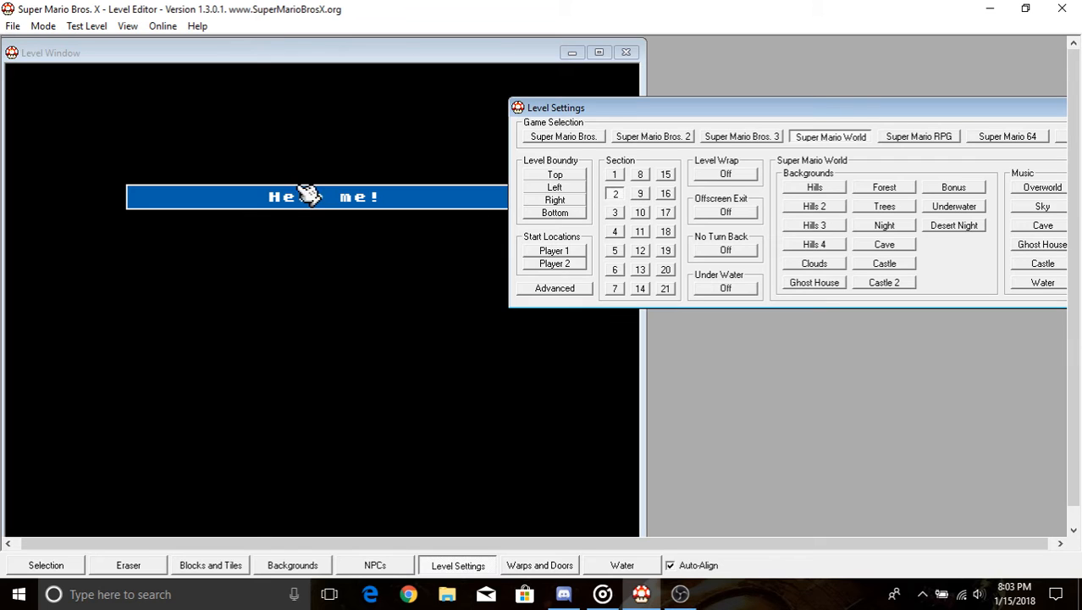
left_click(375, 565)
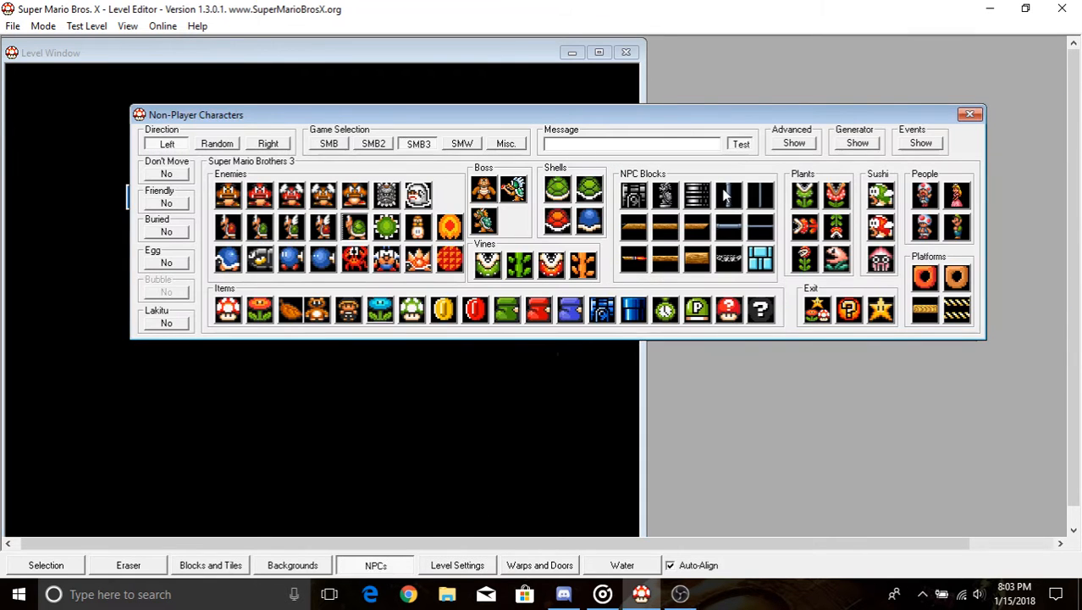
left_click(970, 113)
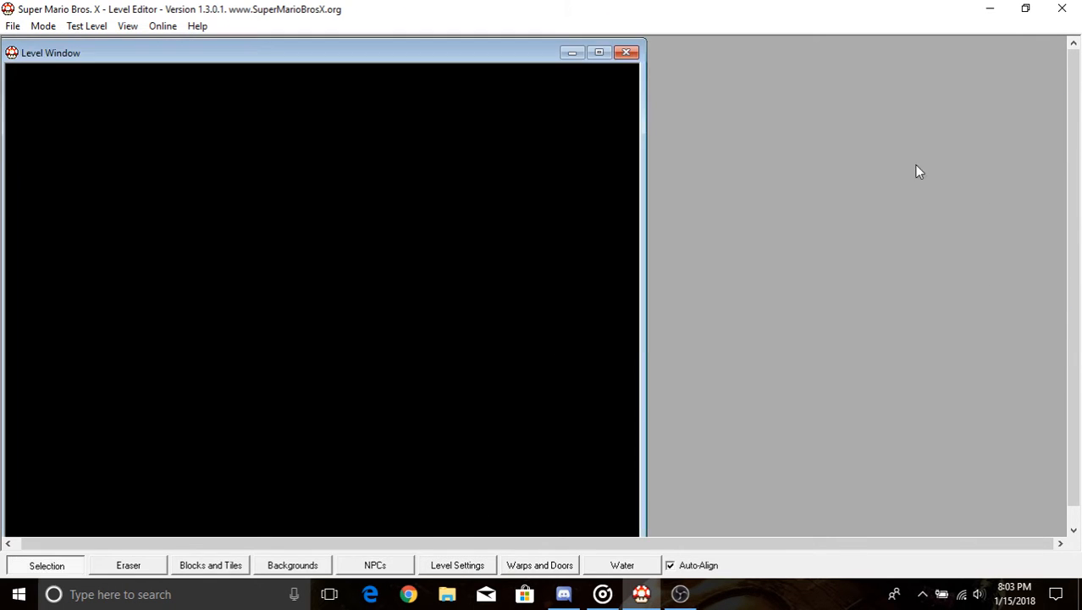
- Return to section 1 and look over the level from the player start to the wooden door
left_click(457, 565)
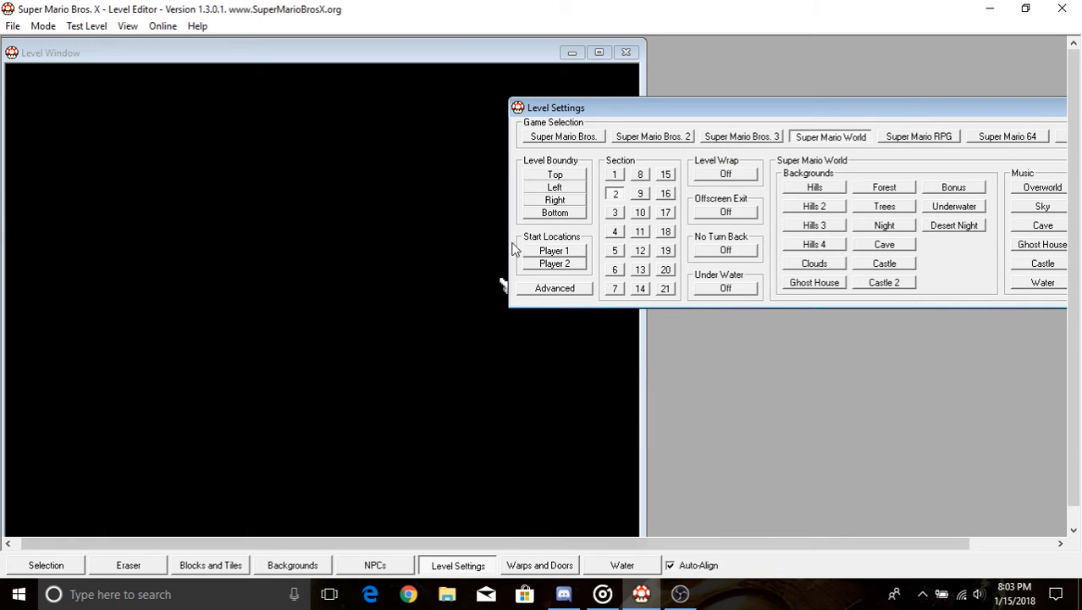
left_click(619, 172)
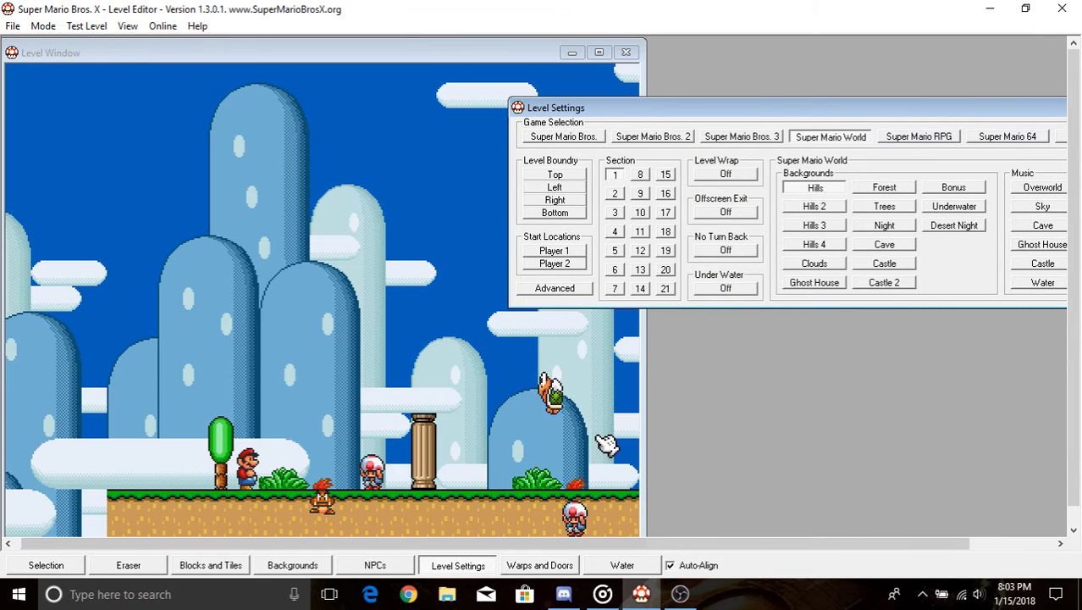
key("Right")
key("Right")
key("Right")
key("Down")
key("Down")
key("Down")
key("Left")
key("Left")
key("Left")
key("Left")
key("Left")
key("Left")
key("Left")
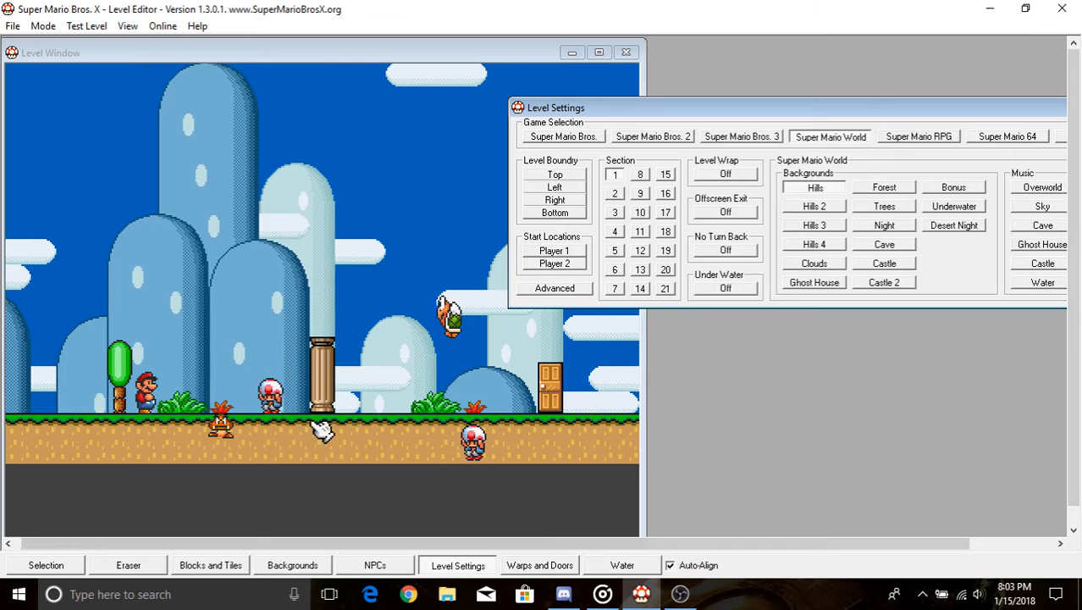
key("Up")
key("Up")
key("Up")
key("Right")
key("Right")
key("Right")
key("Right")
key("Right")
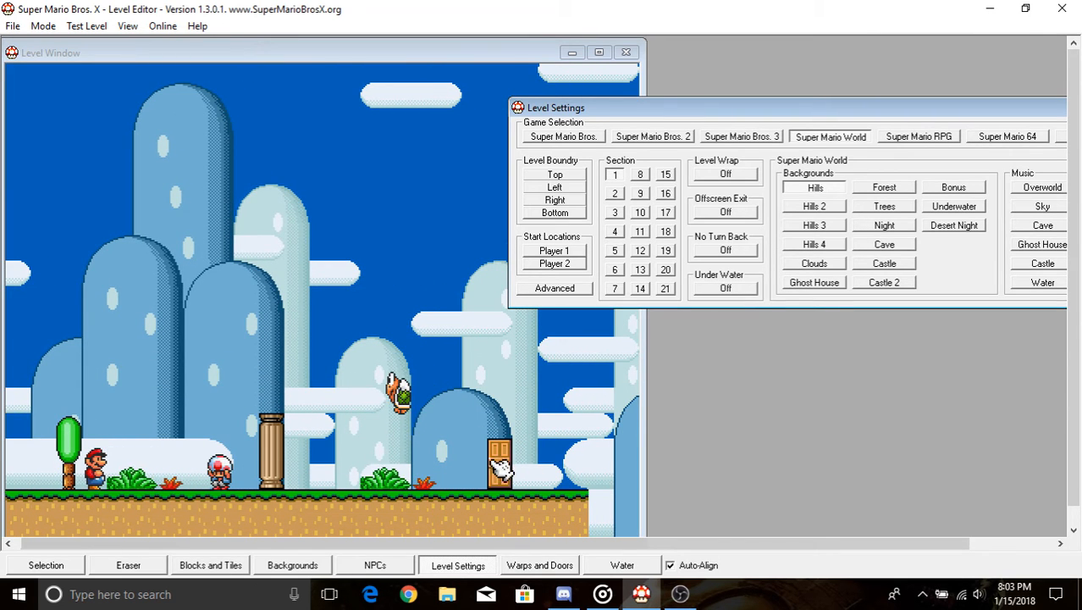
- Compare section 2 with section 1, and examine the area around the wooden door and the ground's right end
left_click(615, 196)
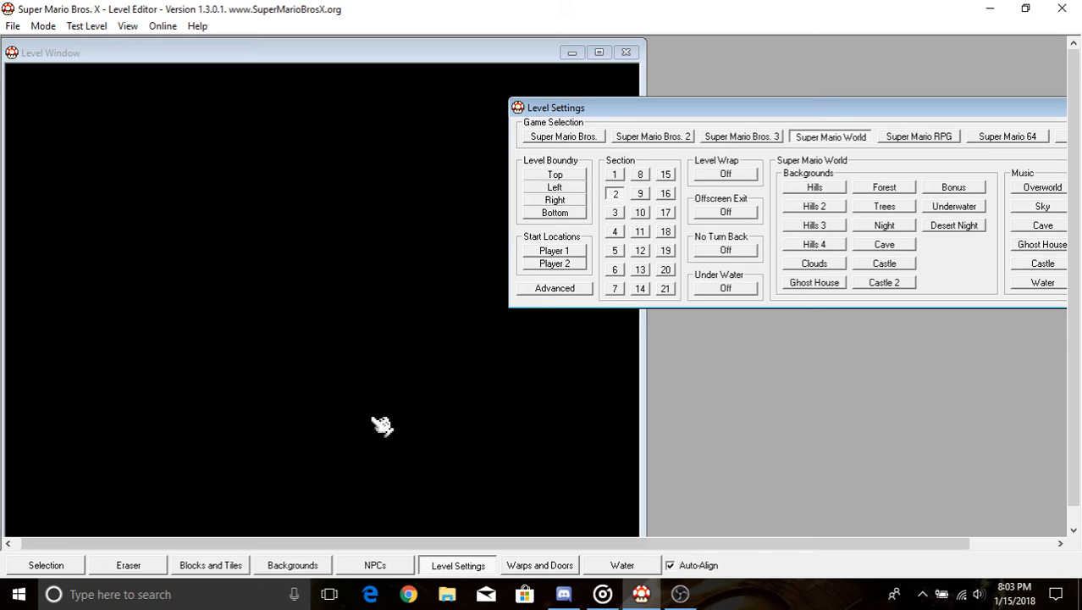
left_click(615, 174)
key("Down")
key("Down")
key("Down")
key("Right")
key("Right")
key("Right")
key("Right")
key("Right")
key("Right")
key("Right")
key("Right")
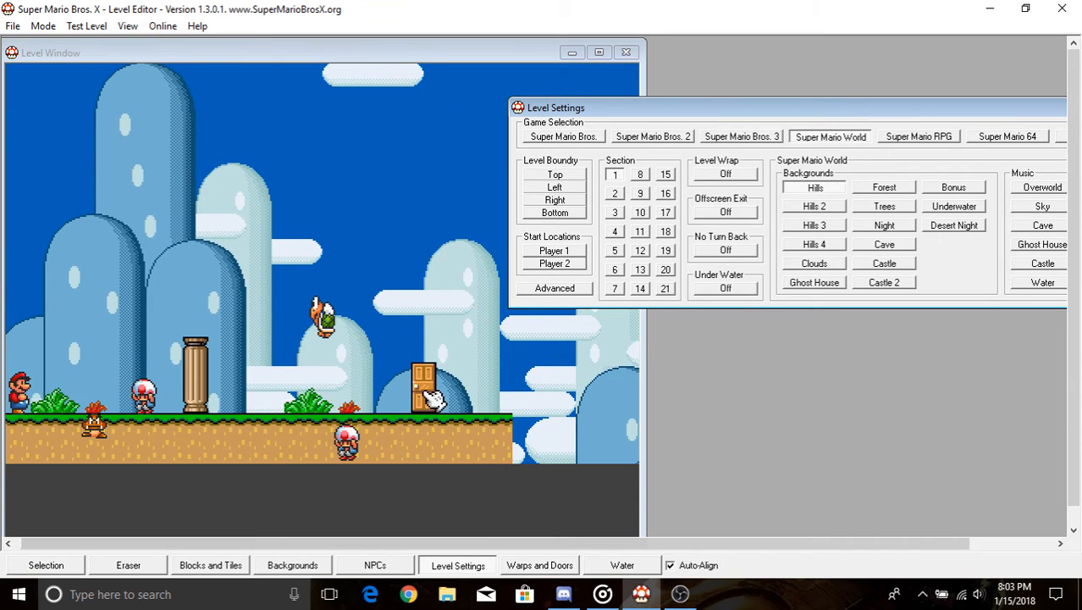
key("Right")
key("Right")
key("Right")
key("Up")
key("Up")
key("Down")
key("Down")
key("Down")
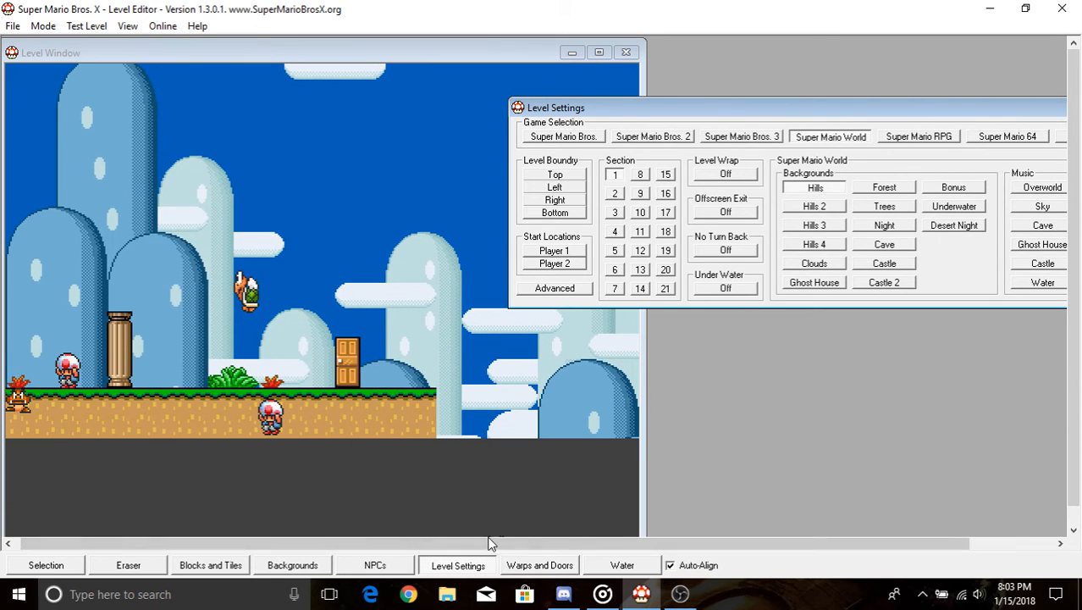
- Place a door-type warp entrance on the lower half of the wooden door in section 1
left_click(539, 565)
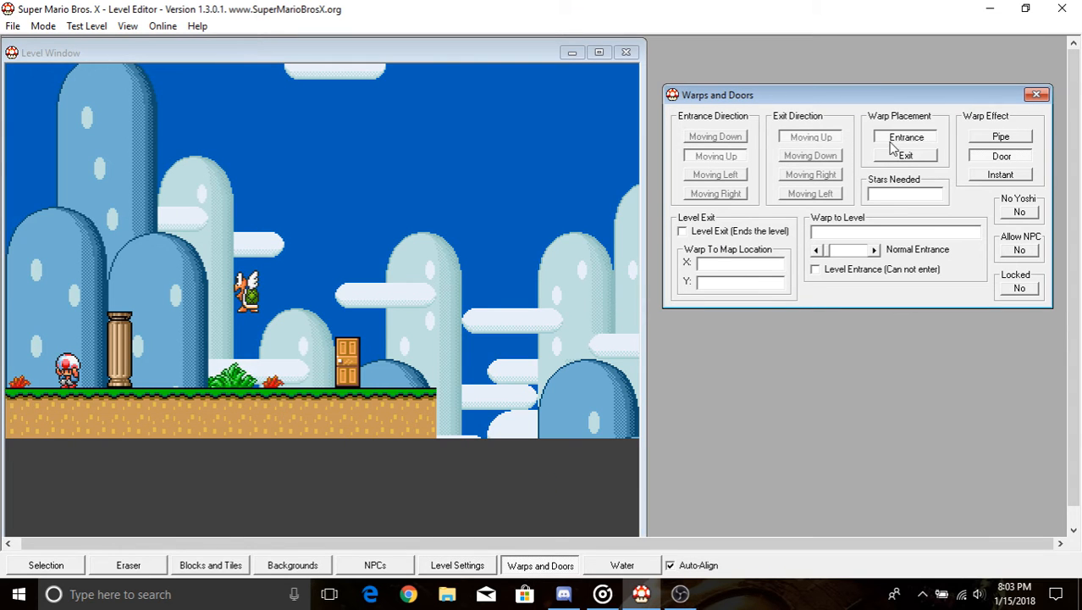
left_click(898, 138)
left_click(356, 374)
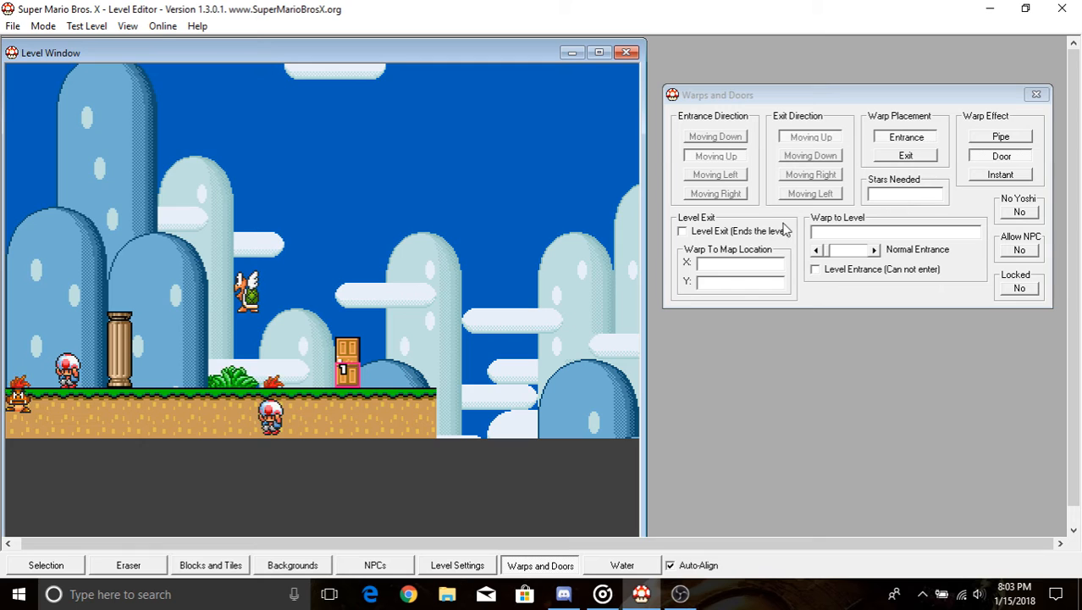
left_click(1038, 96)
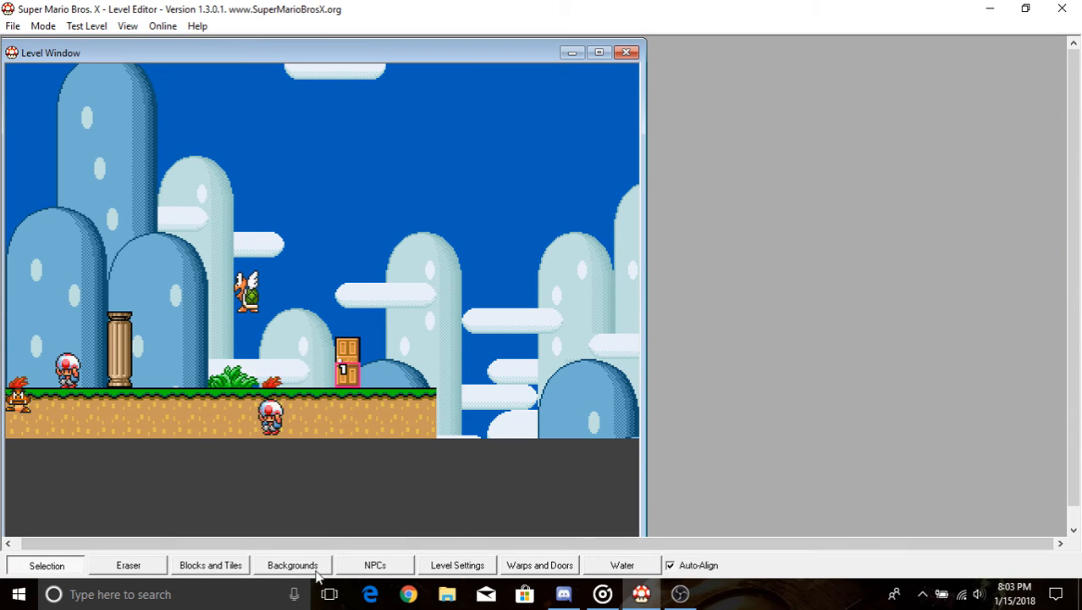
- Place a Super Mario Bros. 3 wooden door near the lower-left corner of section 2
left_click(457, 565)
left_click(616, 193)
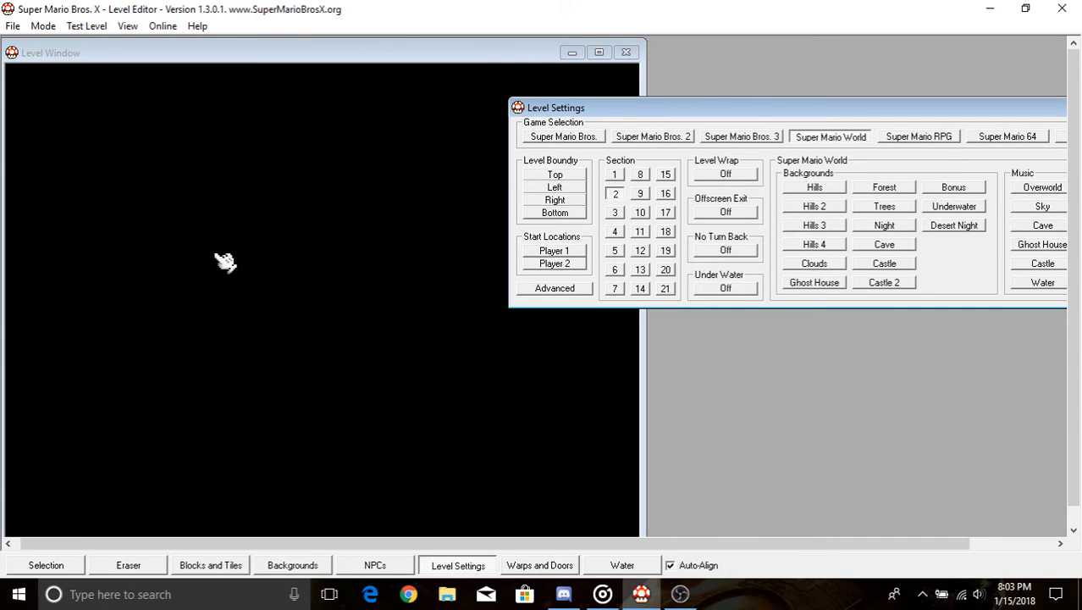
key("Right")
key("Right")
key("Up")
key("Up")
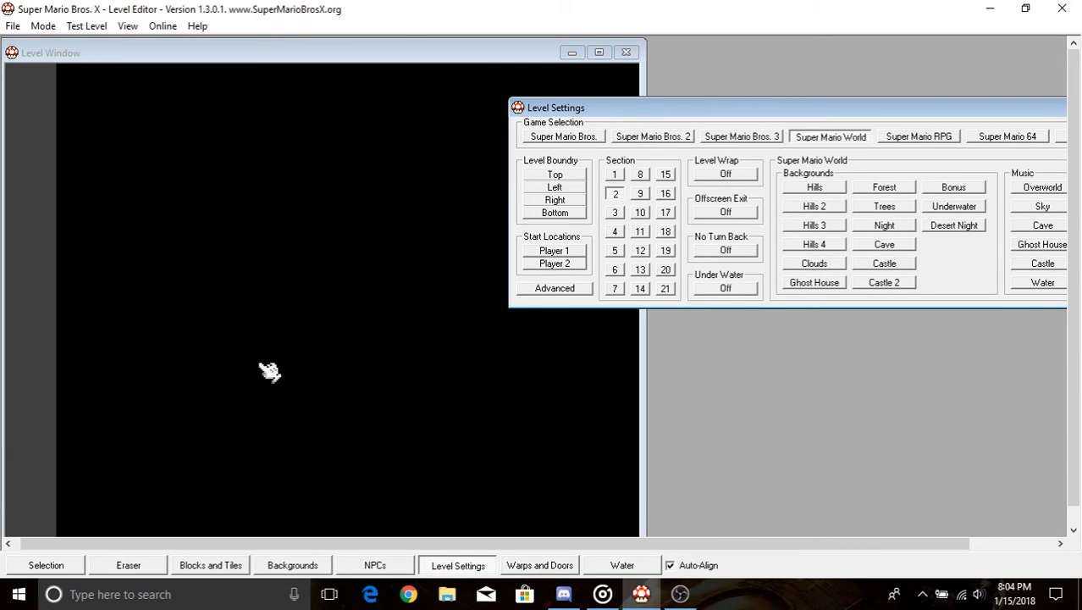
key("Right")
key("Right")
key("Down")
key("Down")
key("Left")
key("Left")
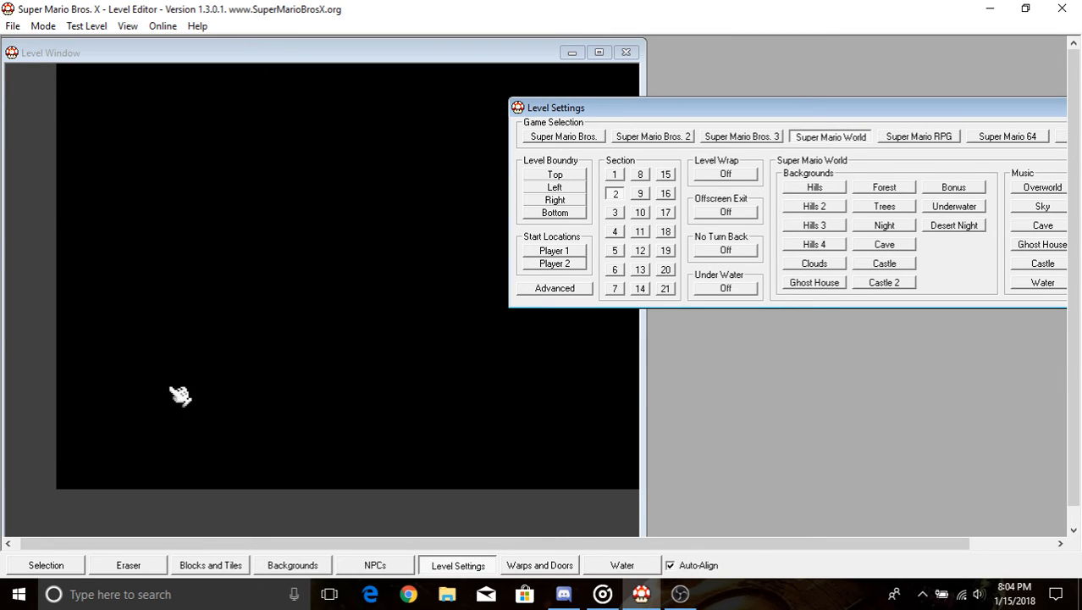
left_click(293, 565)
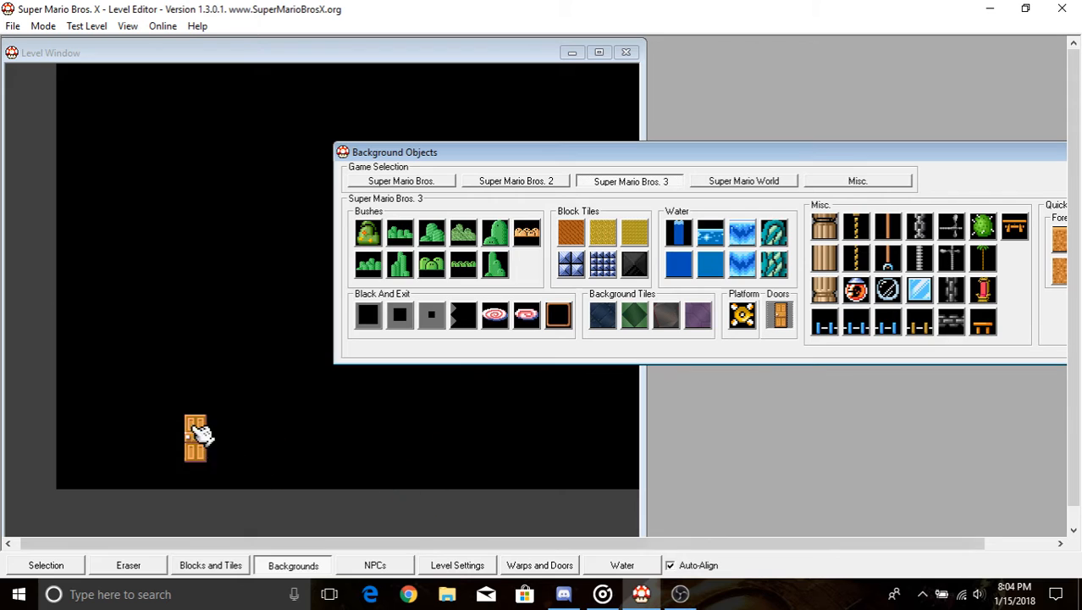
left_click(145, 411)
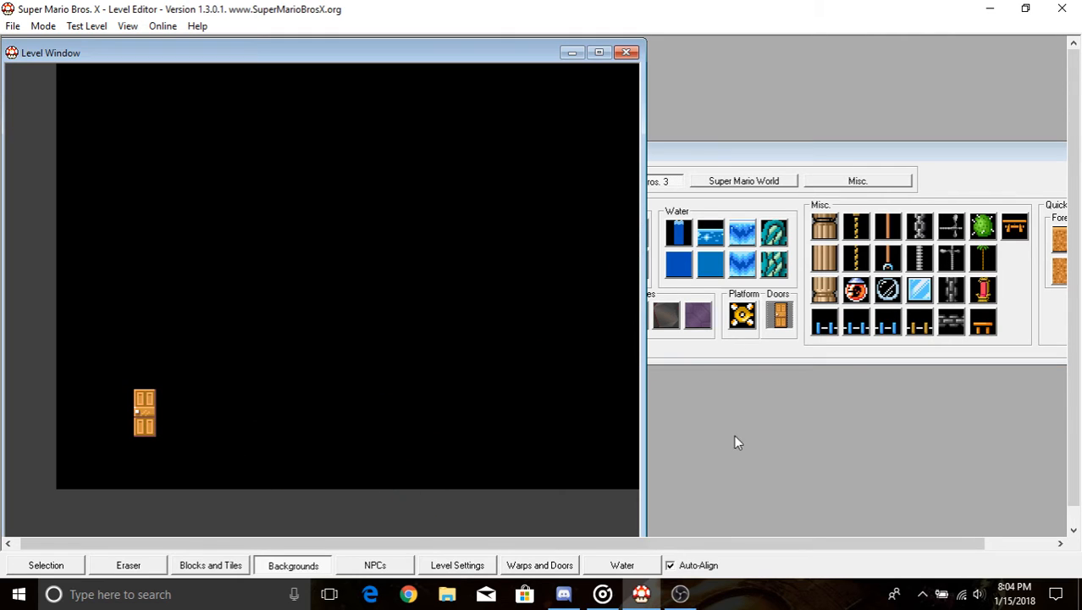
- Place a door-type warp exit on the wooden door in section 2
left_click(544, 565)
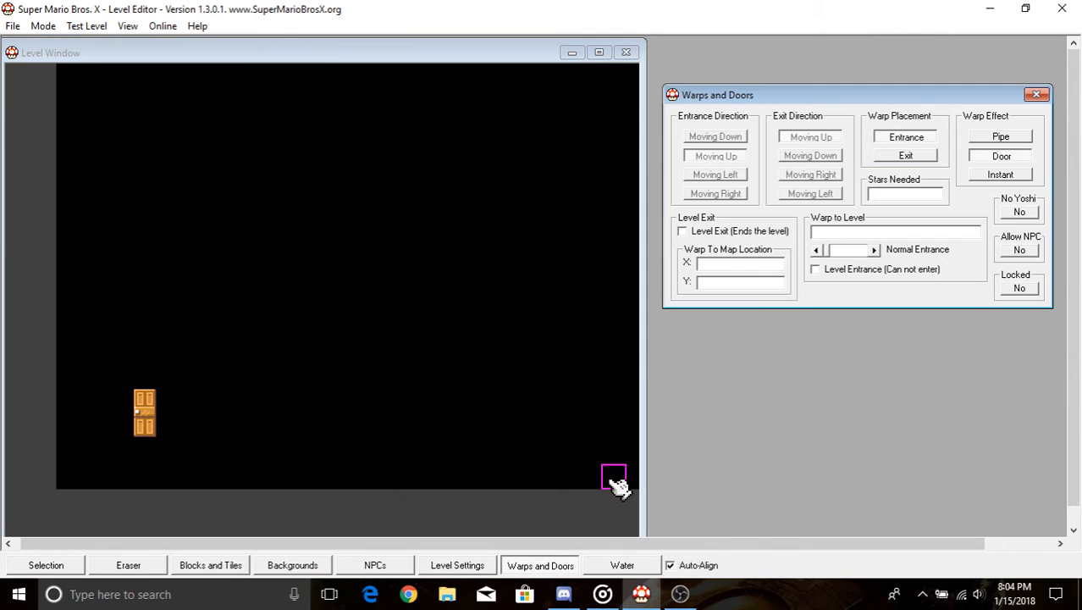
left_click(928, 157)
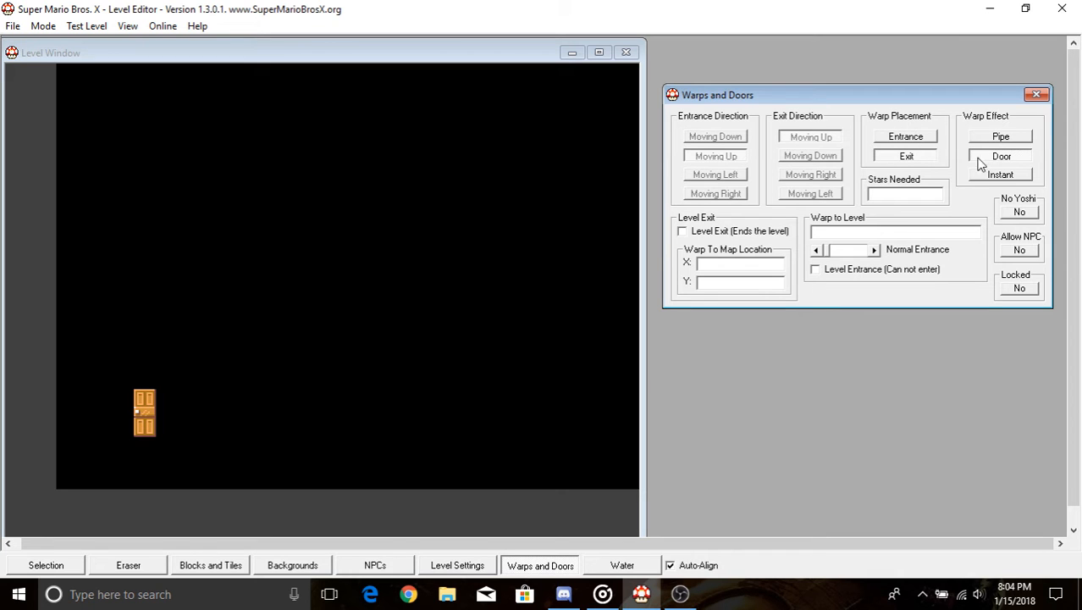
left_click(144, 421)
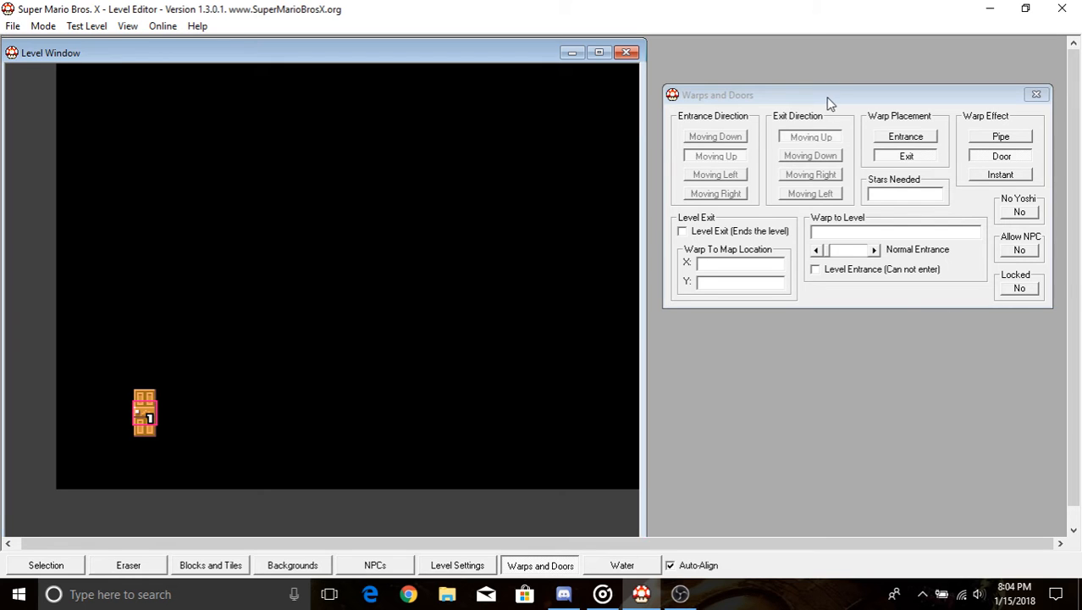
left_click_drag(829, 101, 837, 102)
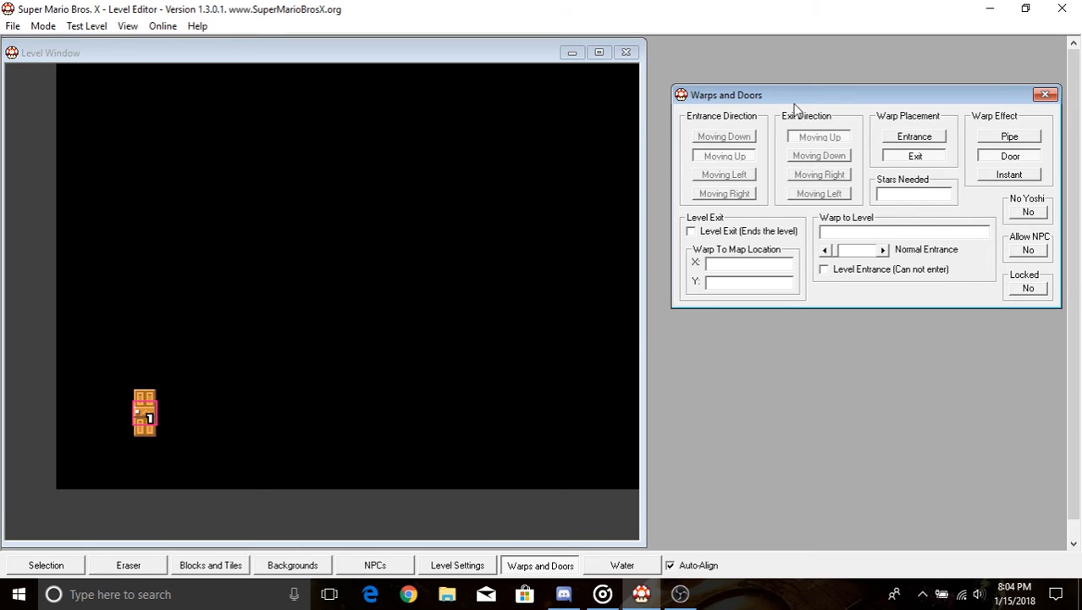
- Lay a row of three Super Mario World Woods top tiles directly beneath the wooden door in section 2
left_click(86, 26)
left_click(86, 26)
left_click(375, 565)
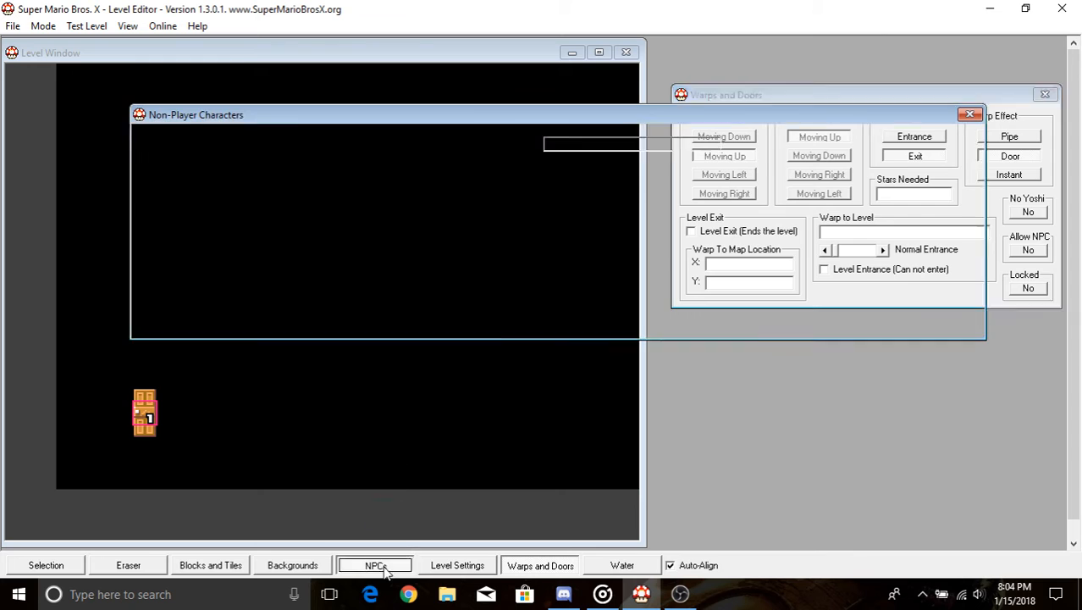
left_click(229, 570)
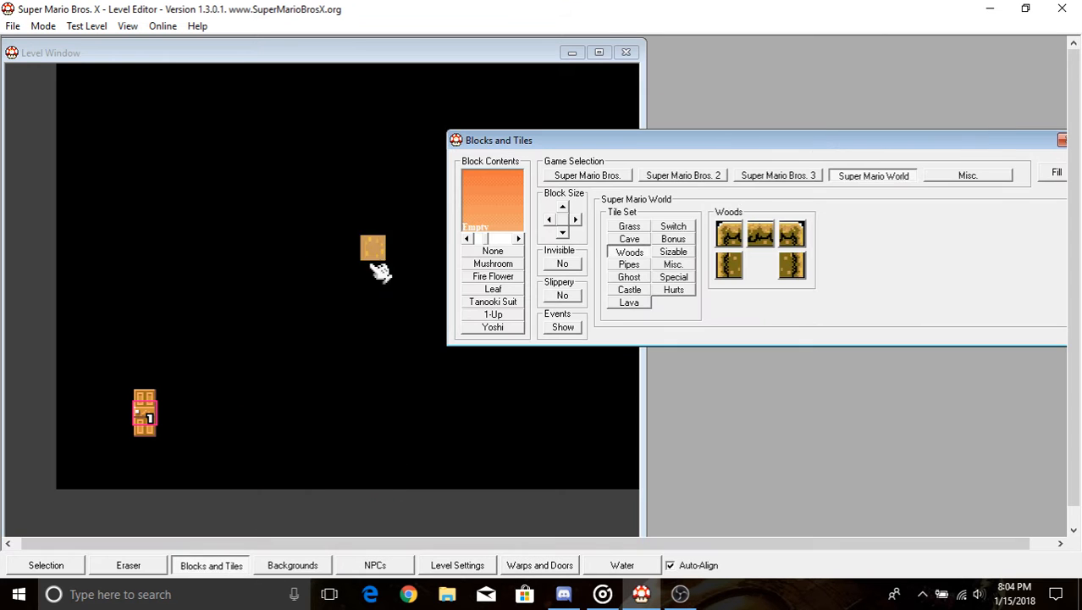
left_click(760, 233)
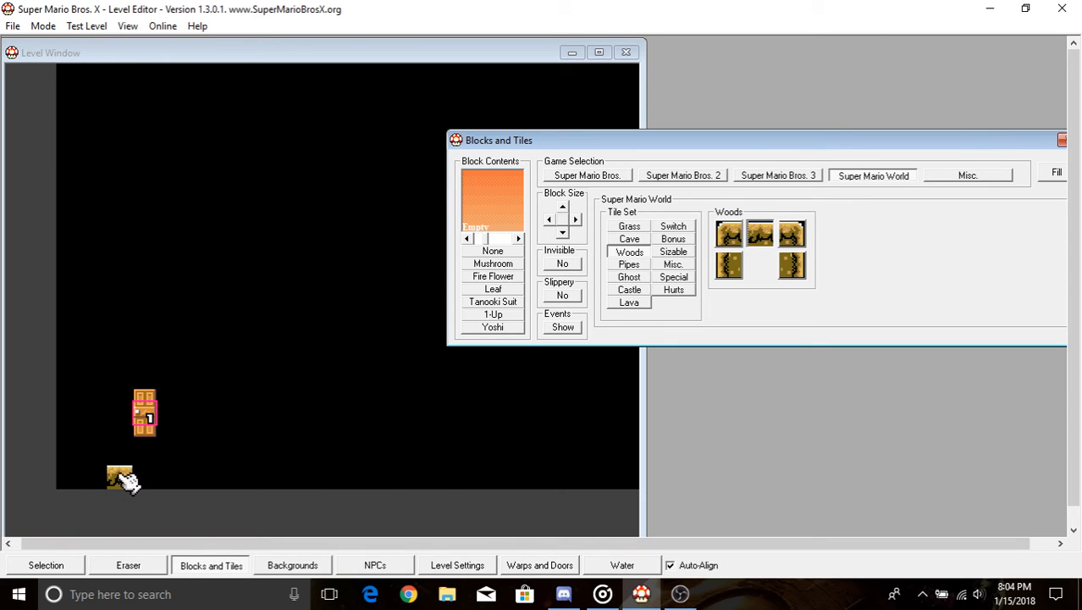
left_click(298, 454)
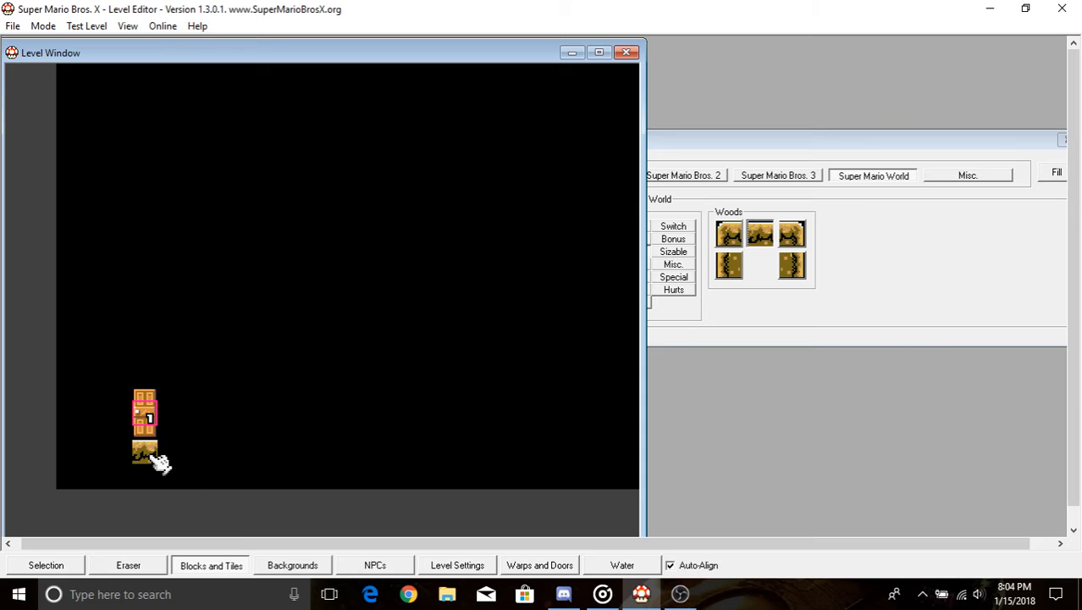
left_click_drag(152, 454, 180, 451)
left_click(117, 456)
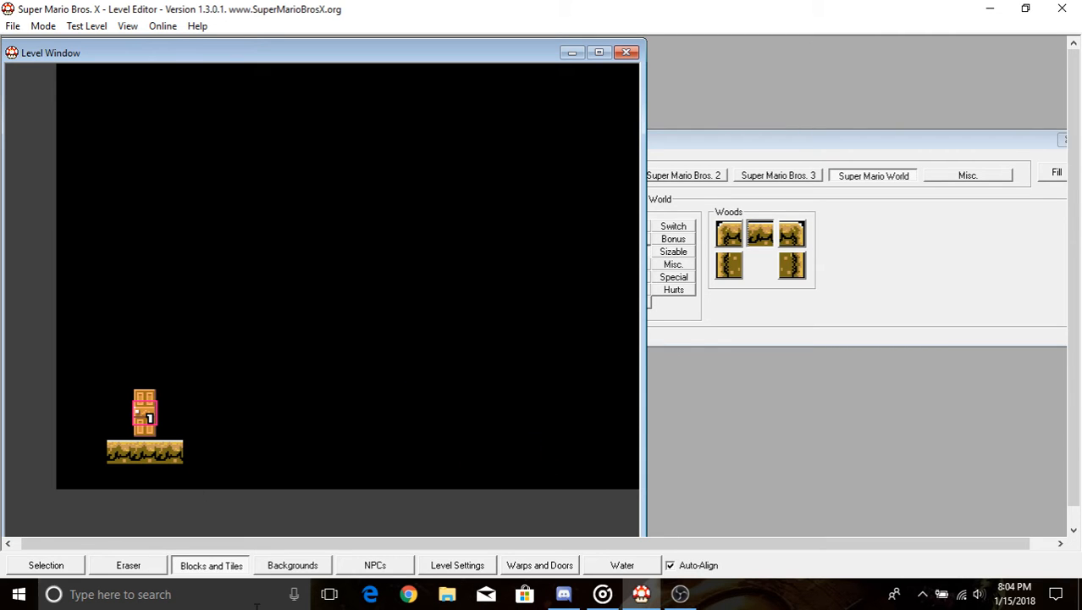
left_click(88, 26)
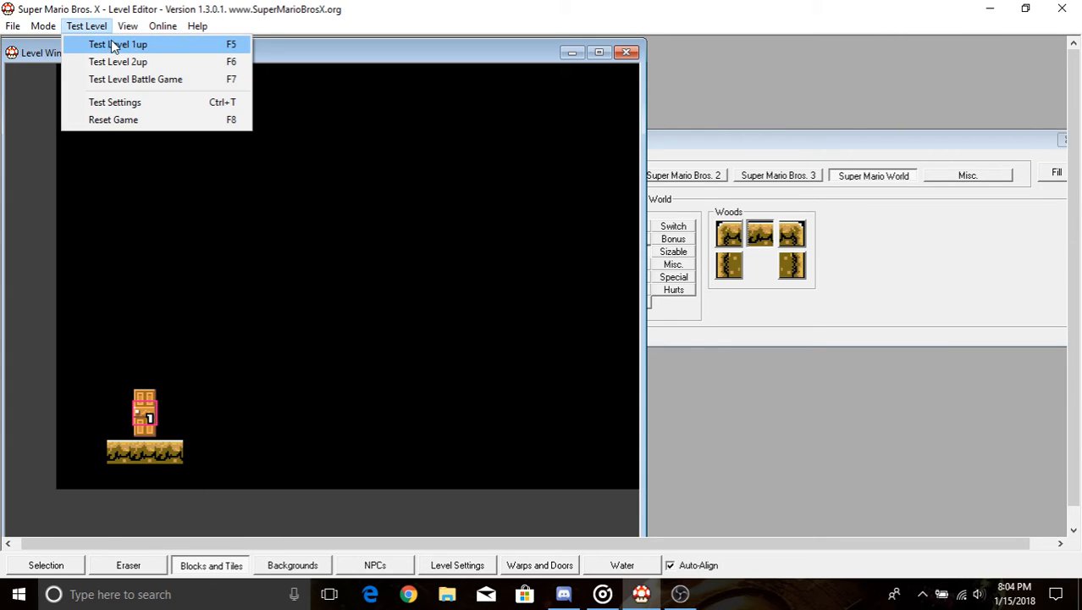
left_click(112, 41)
left_click(580, 340)
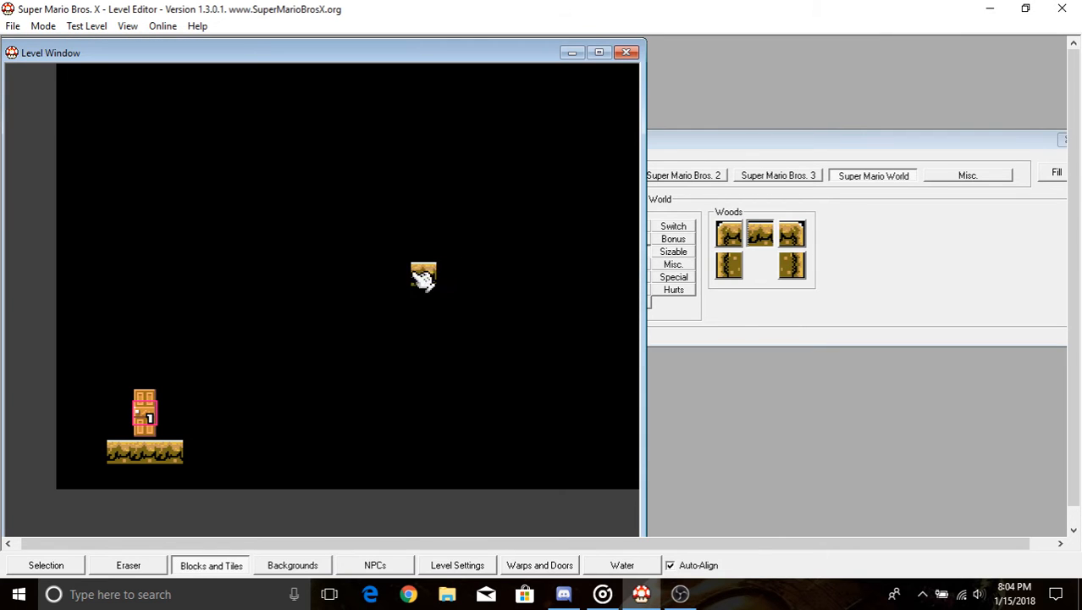
left_click(12, 26)
left_click(38, 67)
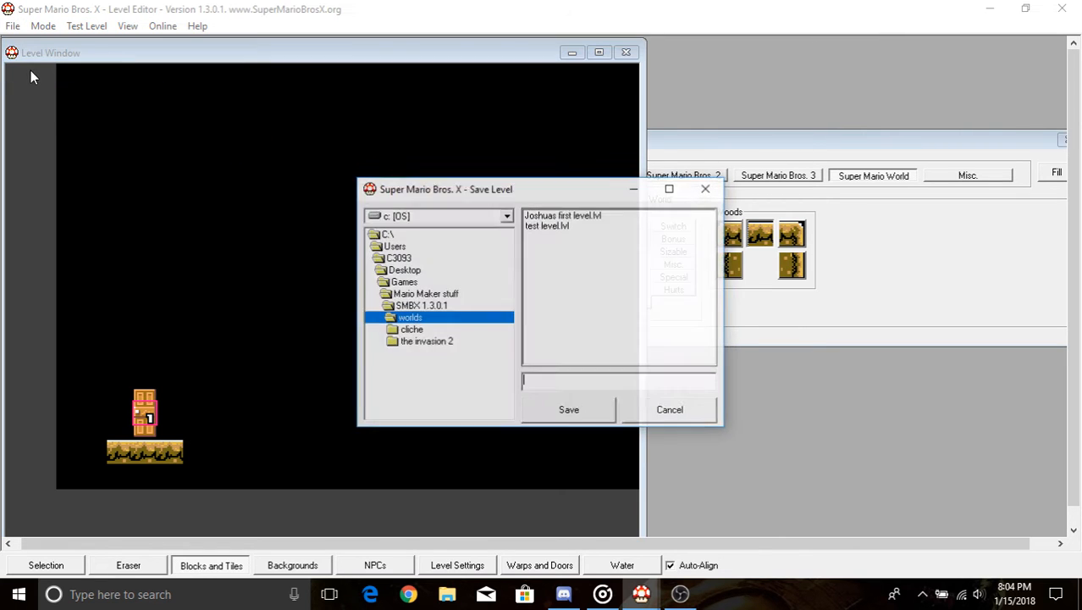
left_click(701, 187)
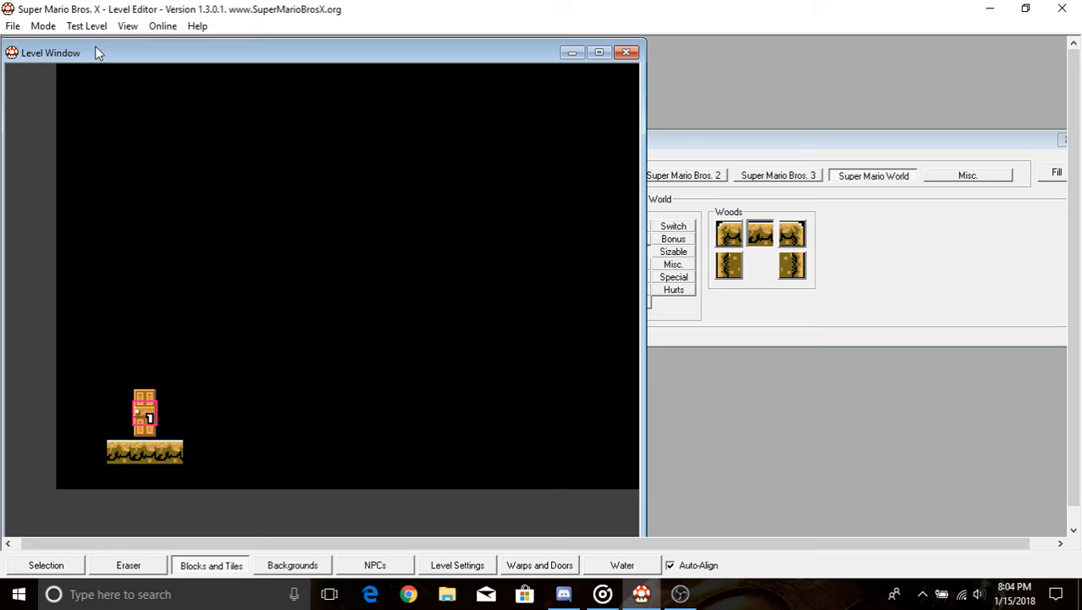
- Save the level as "test run" in the worlds folder
left_click(17, 26)
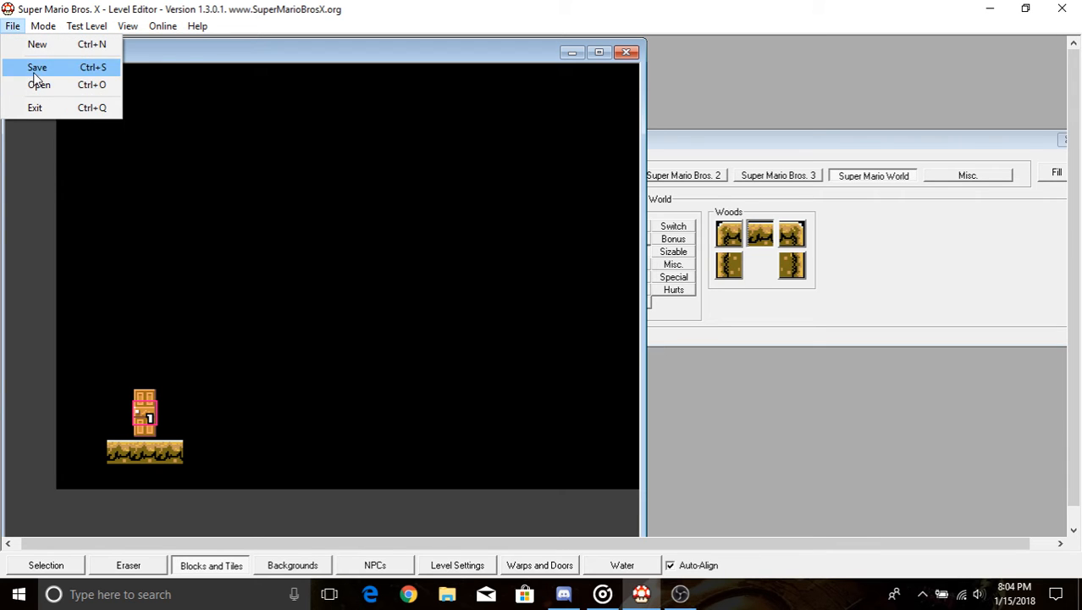
left_click(36, 69)
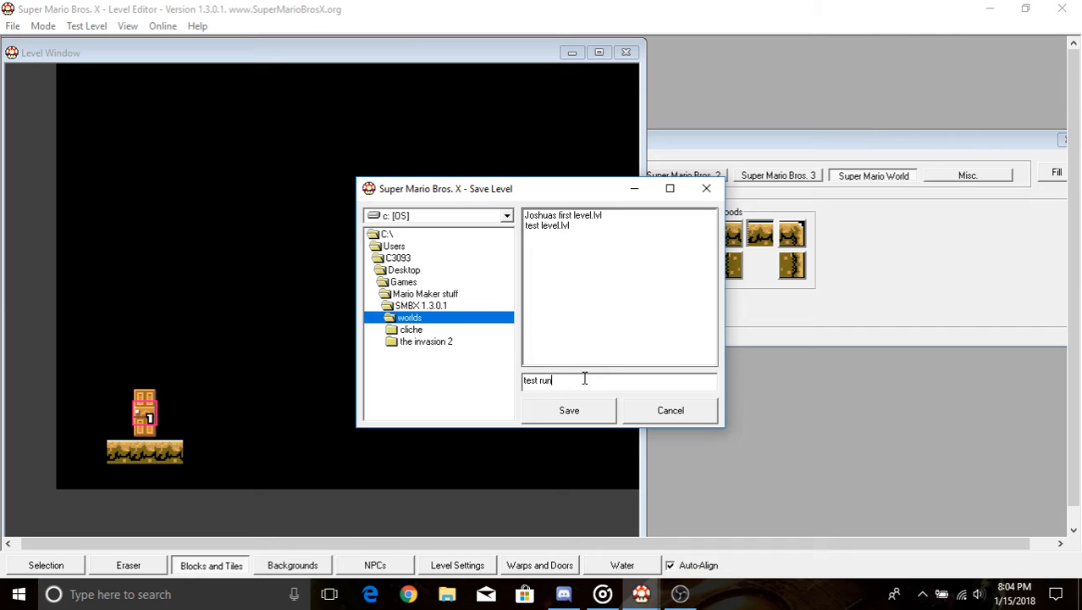
left_click(569, 409)
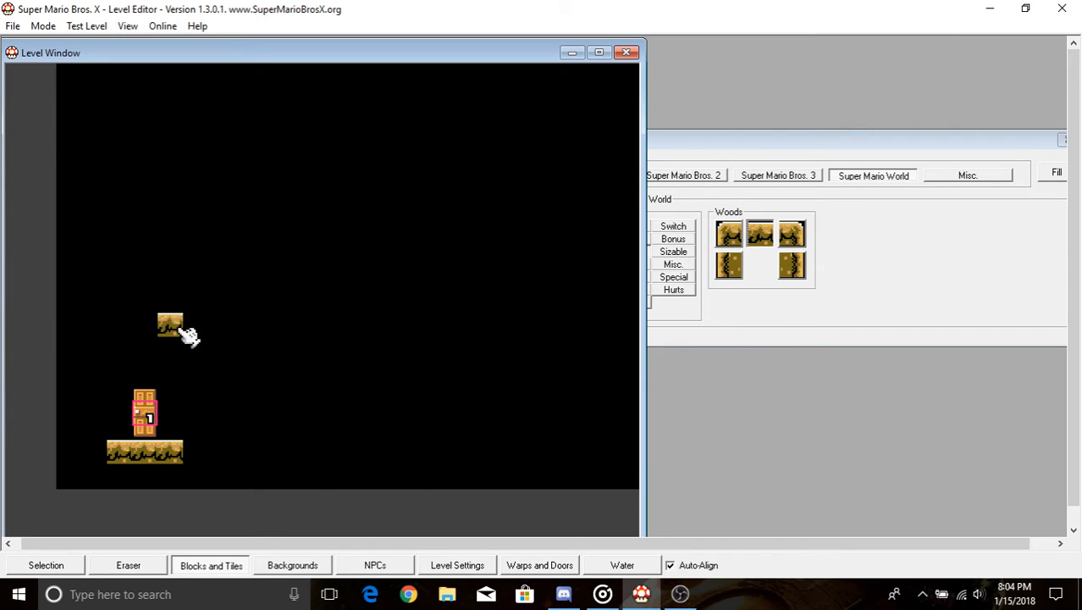
left_click(978, 594)
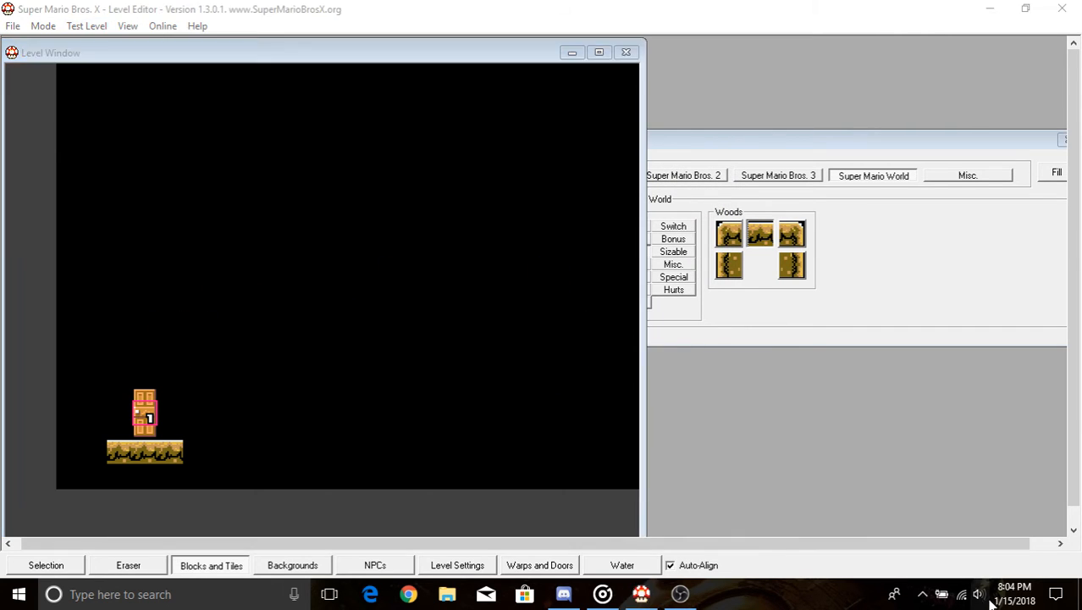
left_click(978, 595)
left_click(380, 113)
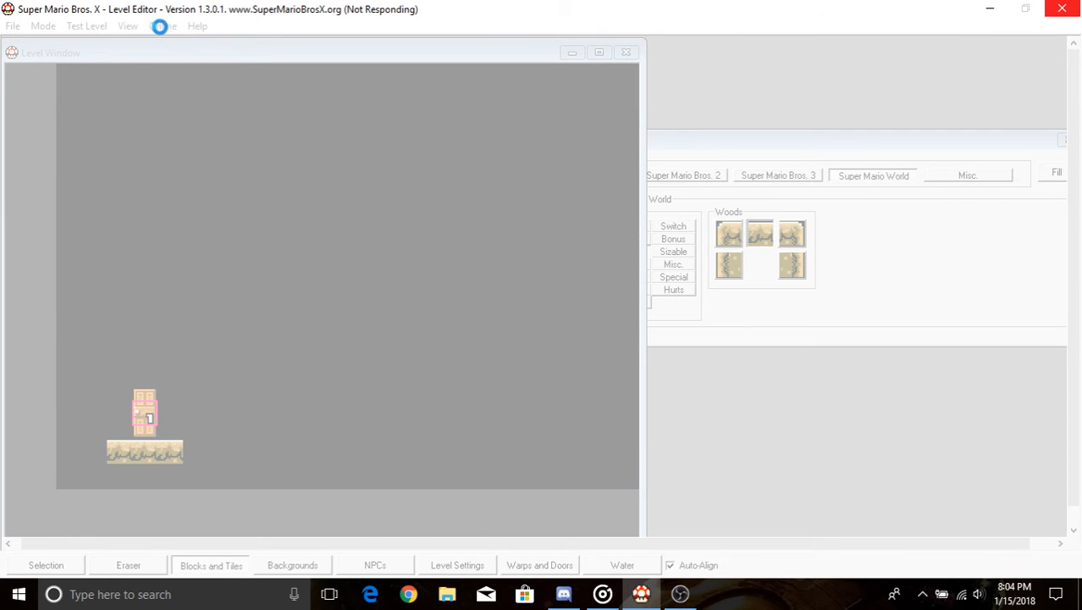
left_click(993, 10)
left_click(997, 14)
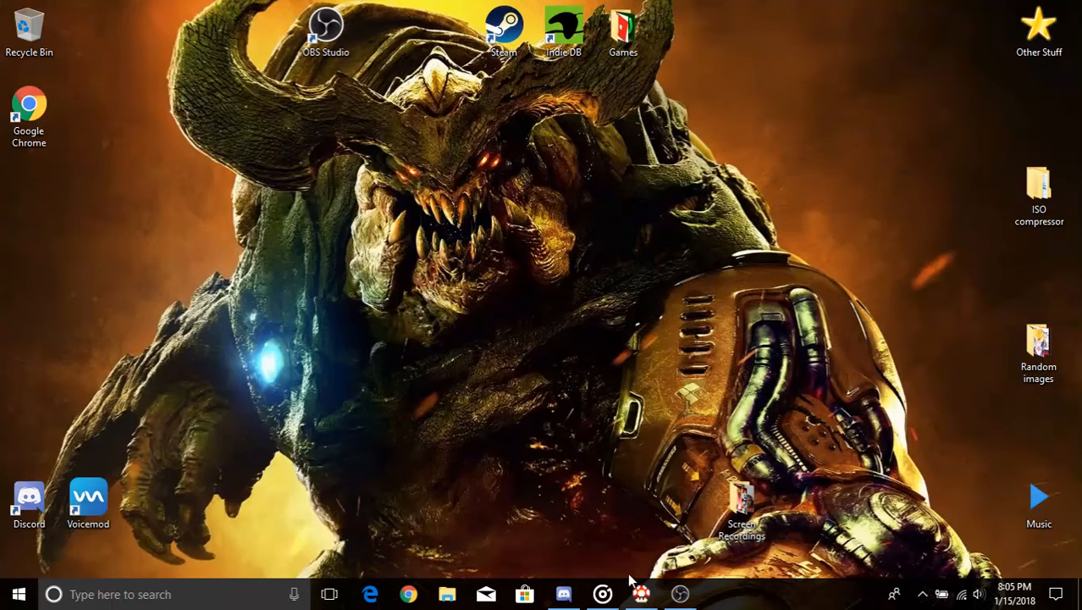
left_click(641, 594)
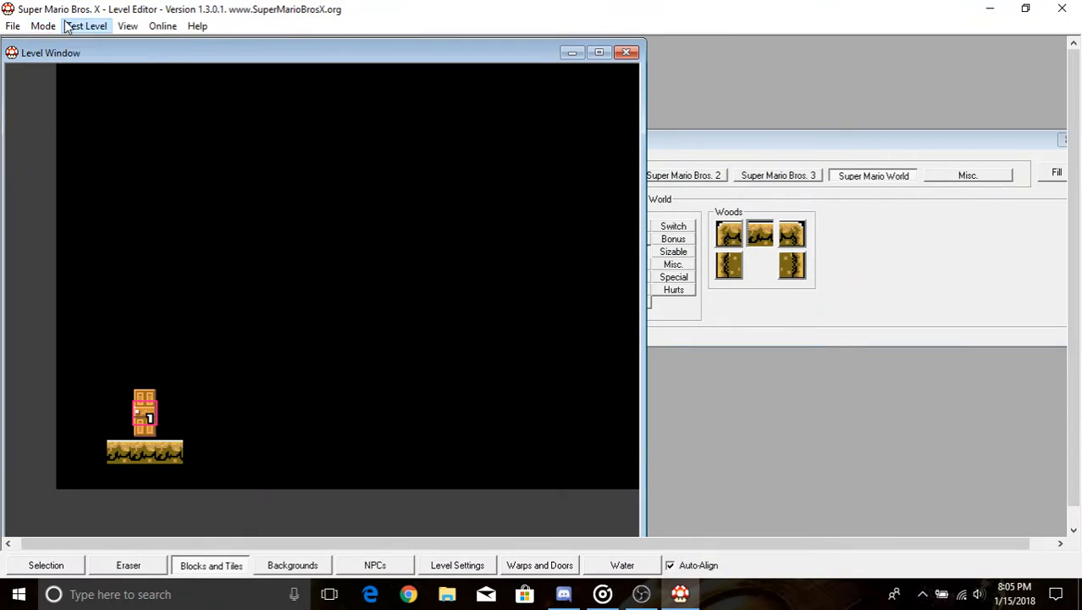
- Start a one-player test of the level, saving the level first
left_click(74, 26)
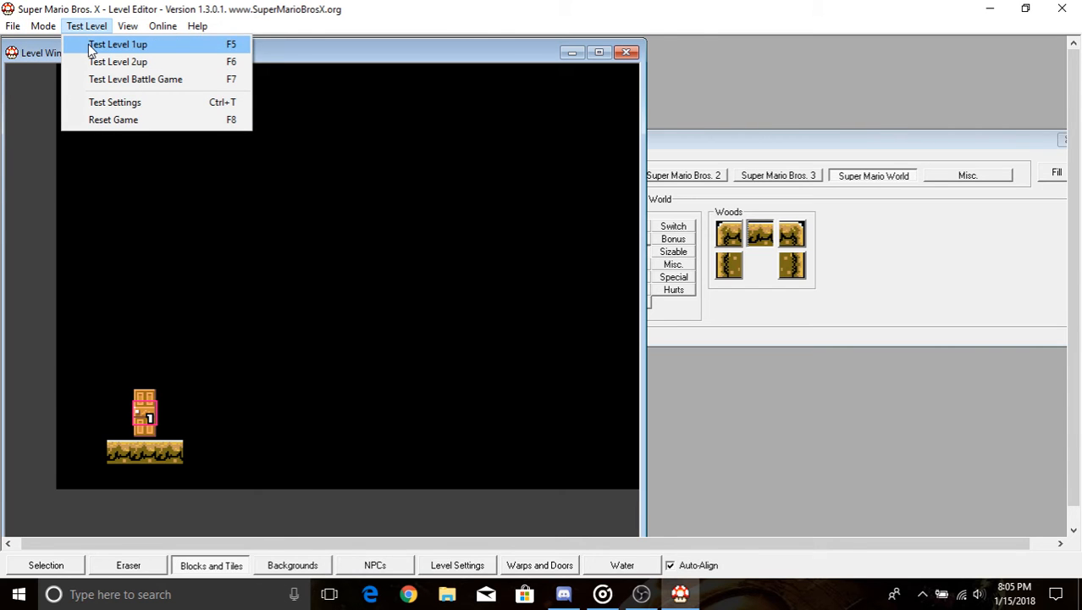
left_click(116, 47)
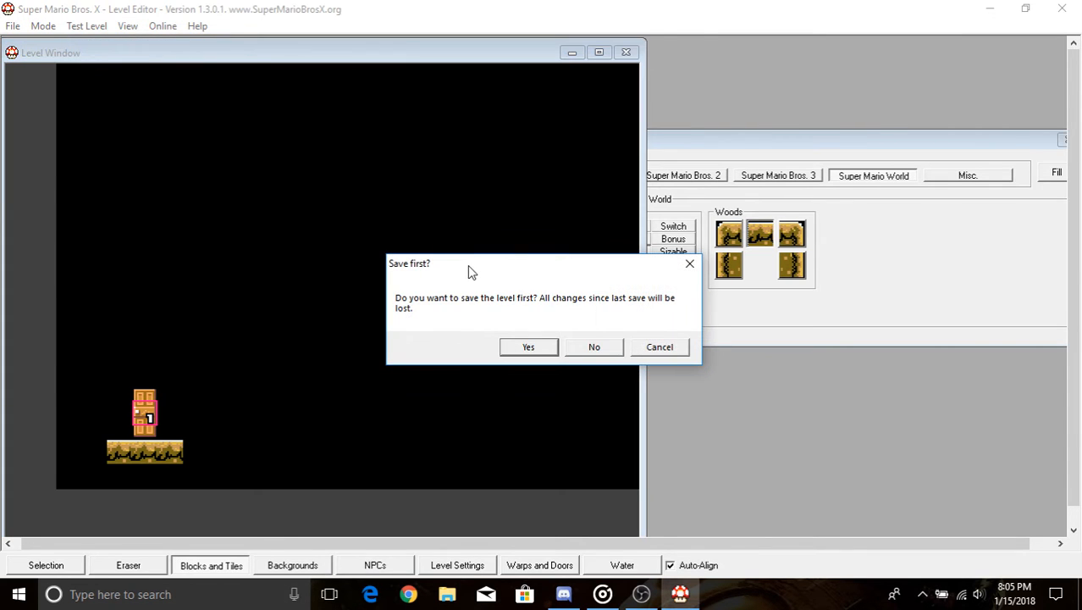
left_click_drag(472, 271, 673, 244)
left_click(718, 300)
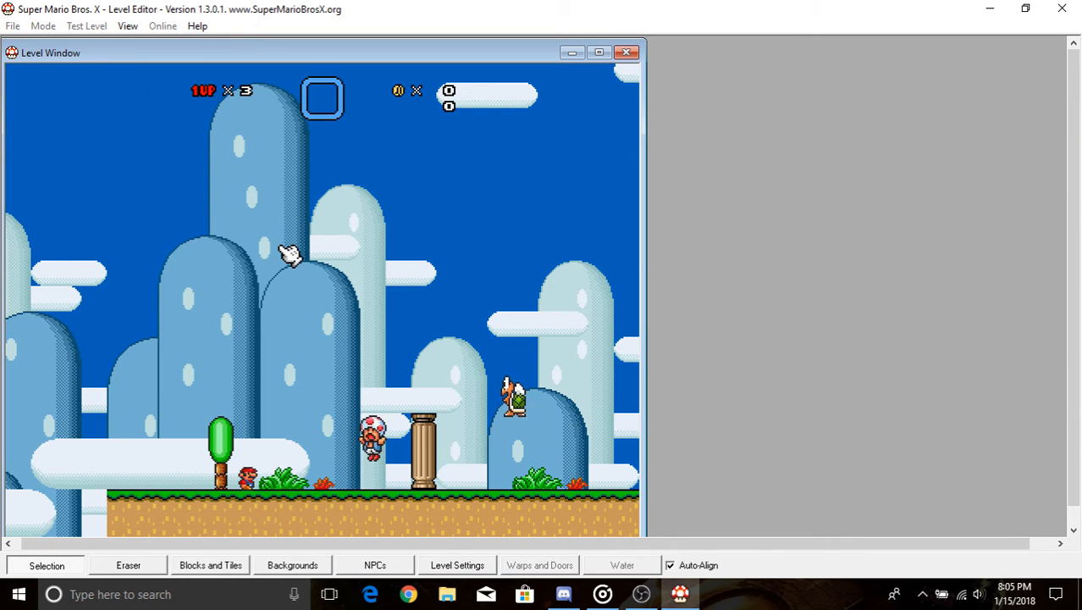
- Playtest section 1 from the start to the wooden door, and enter it to check the warp to section 2
key("Right")
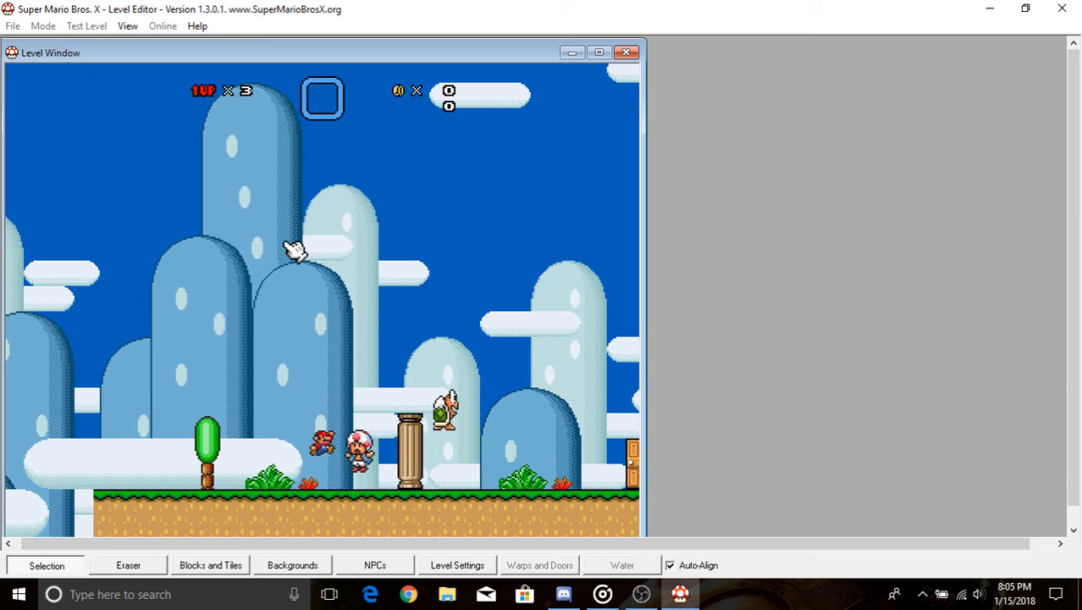
key("Right")
key("z")
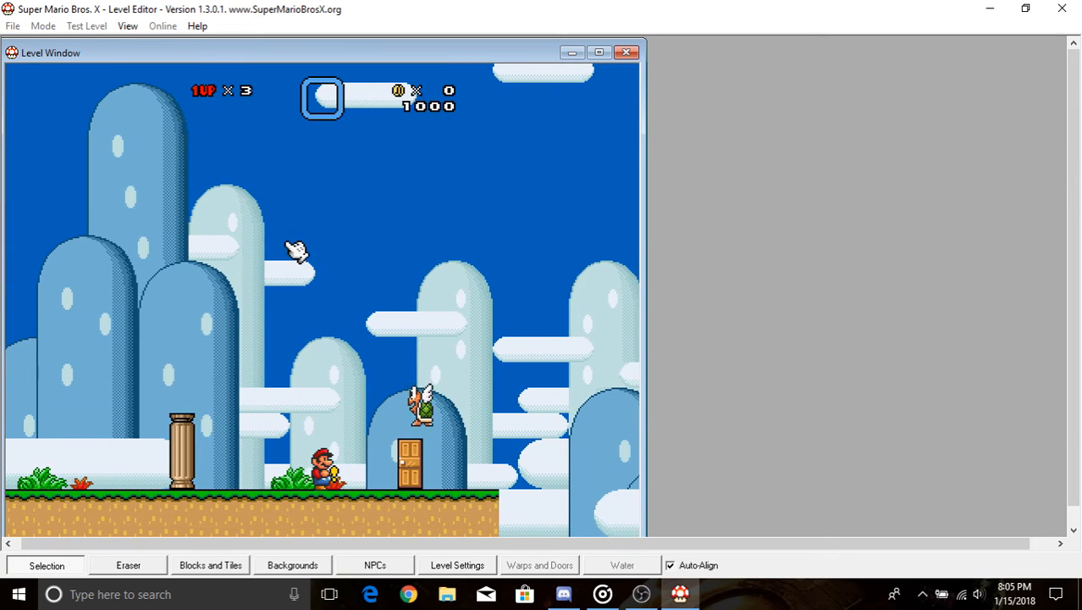
key("Right")
key("Left")
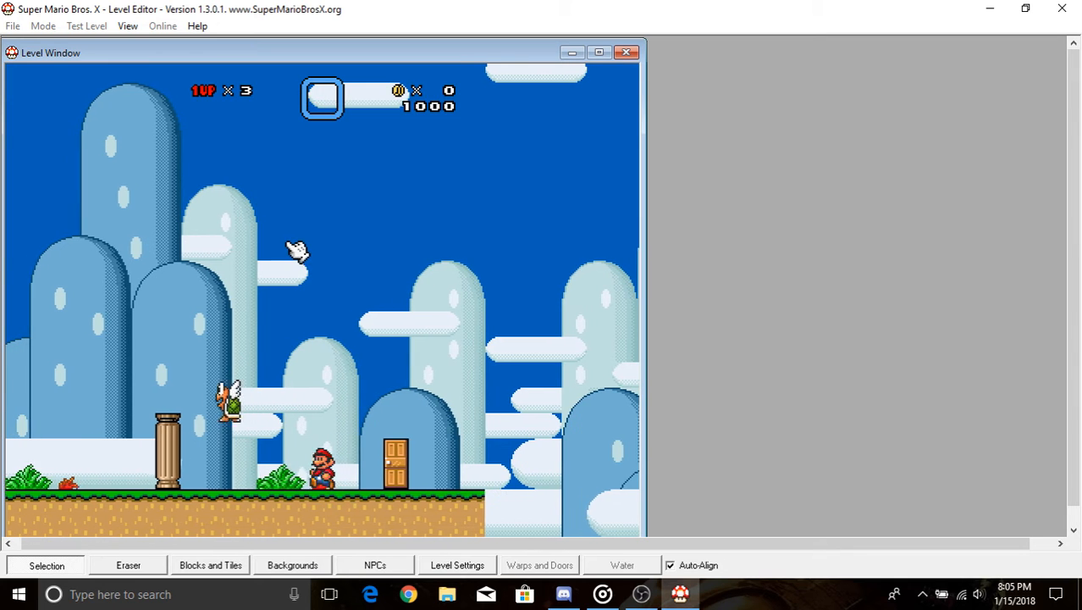
key("Right")
key("z")
key("Left")
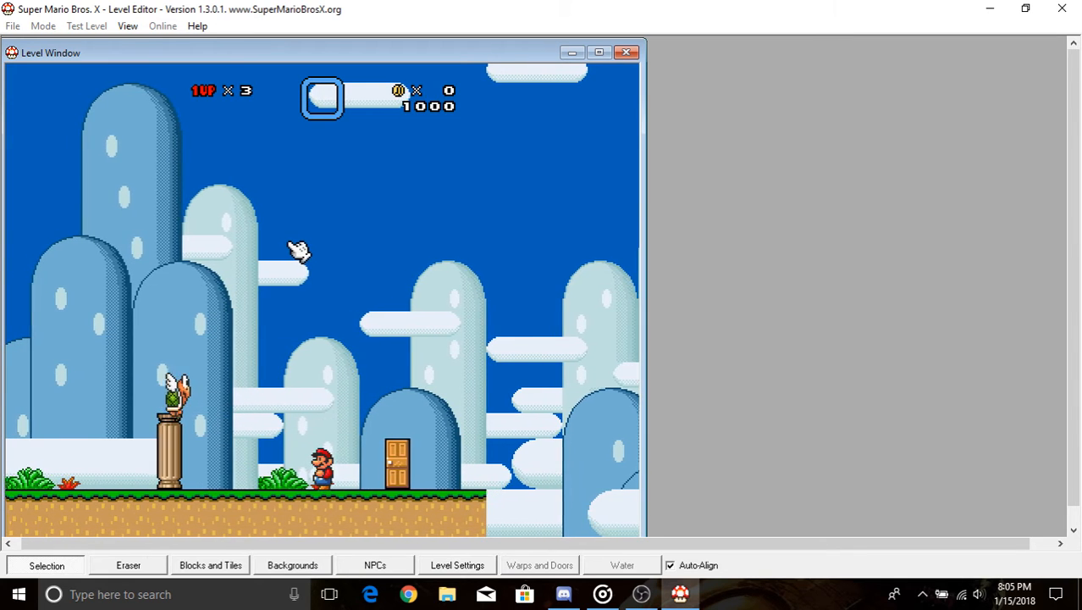
key("Right")
key("Right")
key("Up")
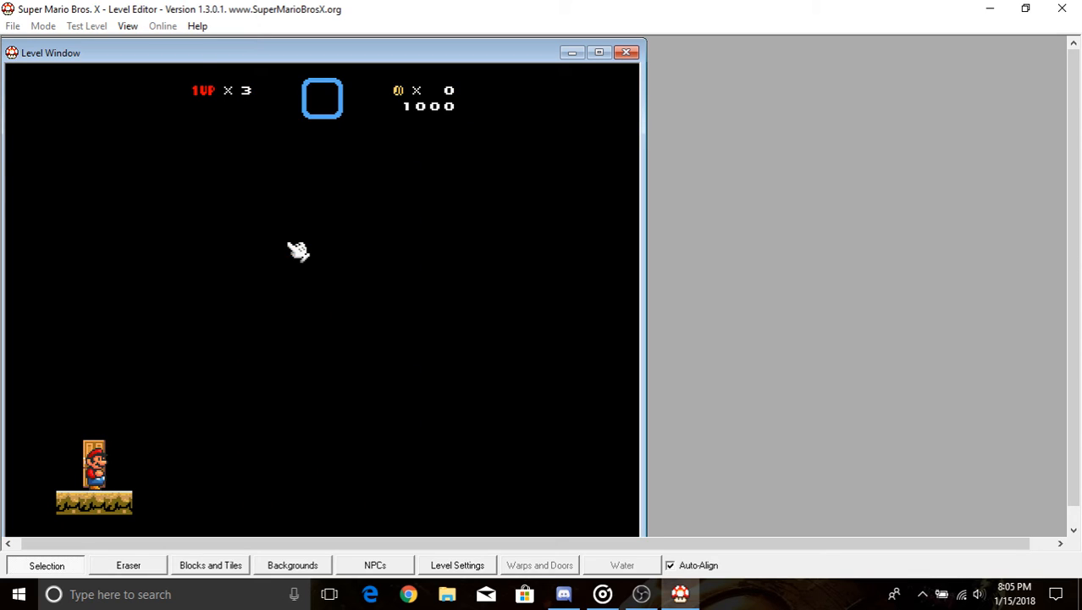
key("z")
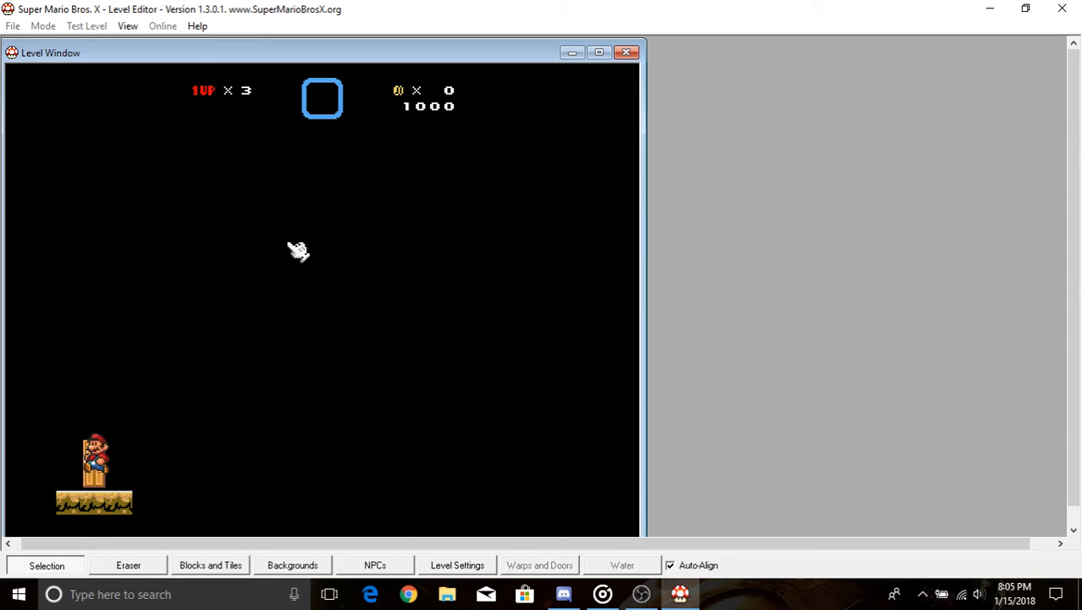
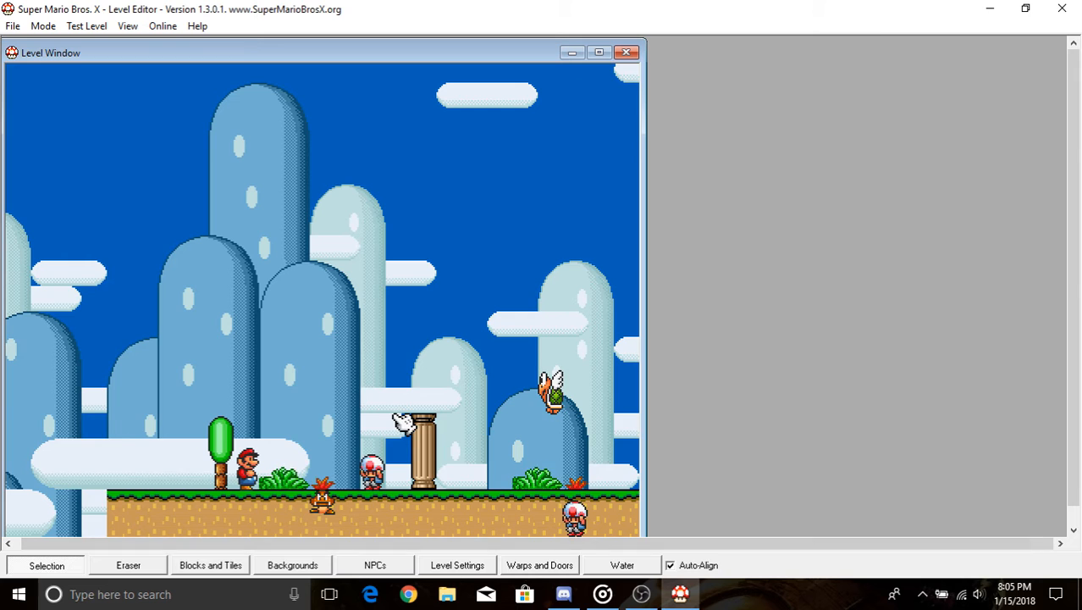
- Look over section 1 from the player start to the wooden door, and check the warp and door settings
key("Right")
key("Down")
key("Left")
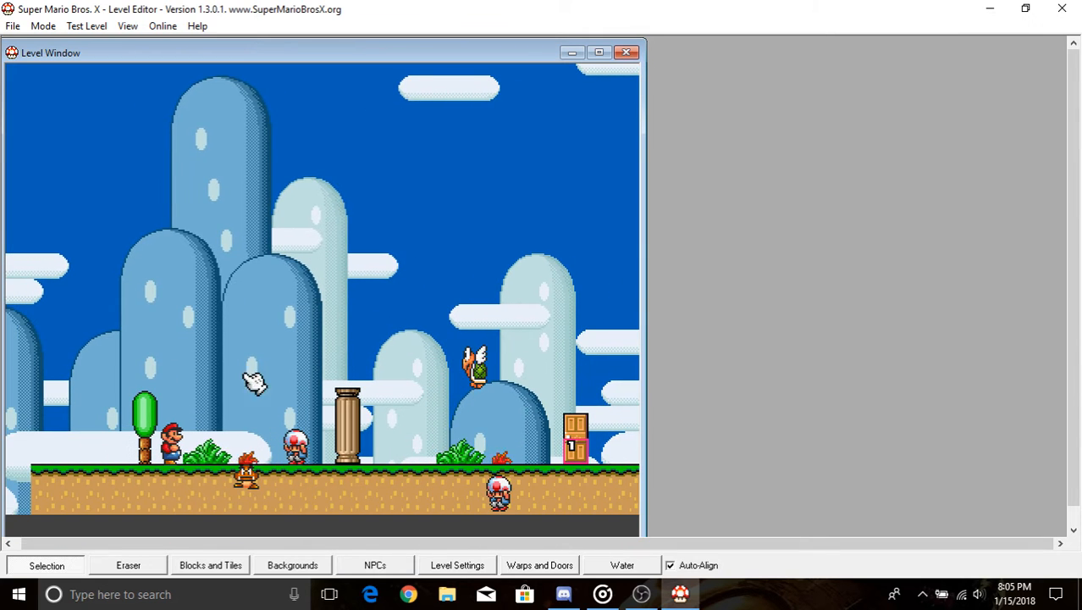
left_click(86, 26)
left_click(82, 29)
key("Down")
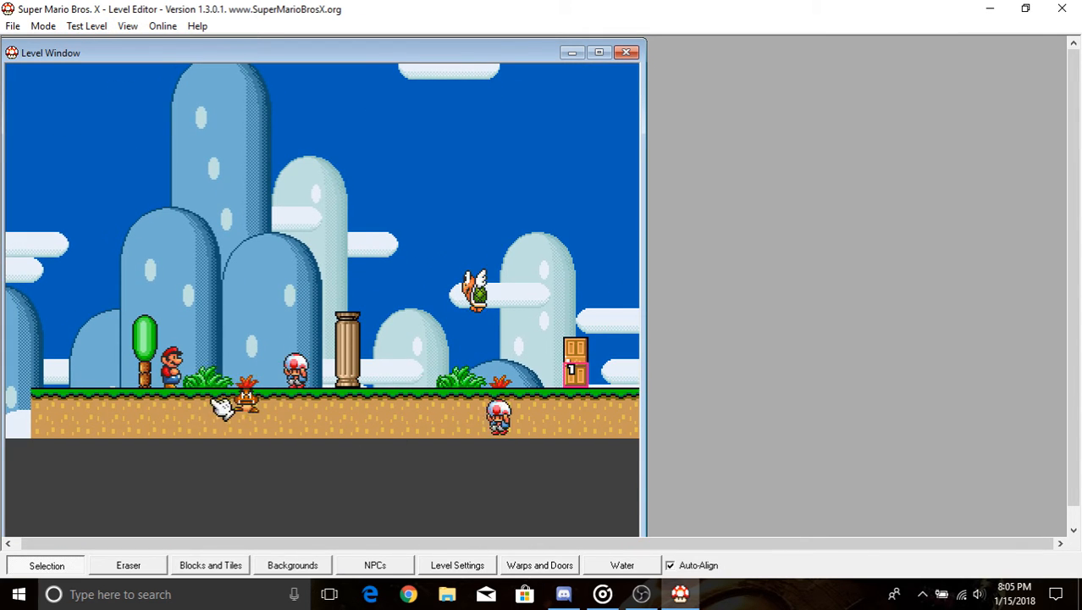
key("Up")
key("Right")
key("Down")
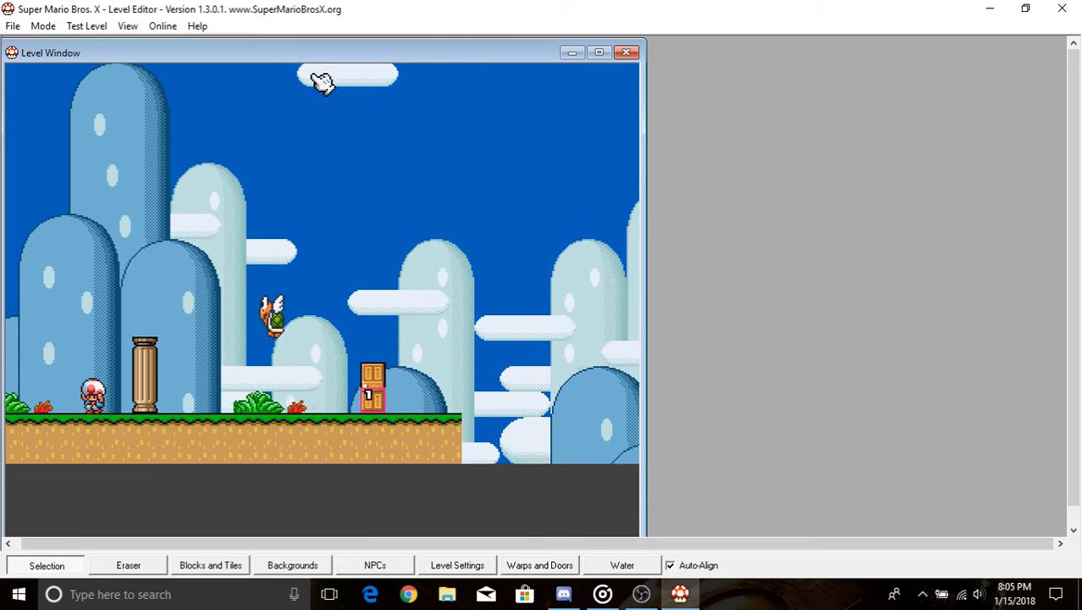
key("Up")
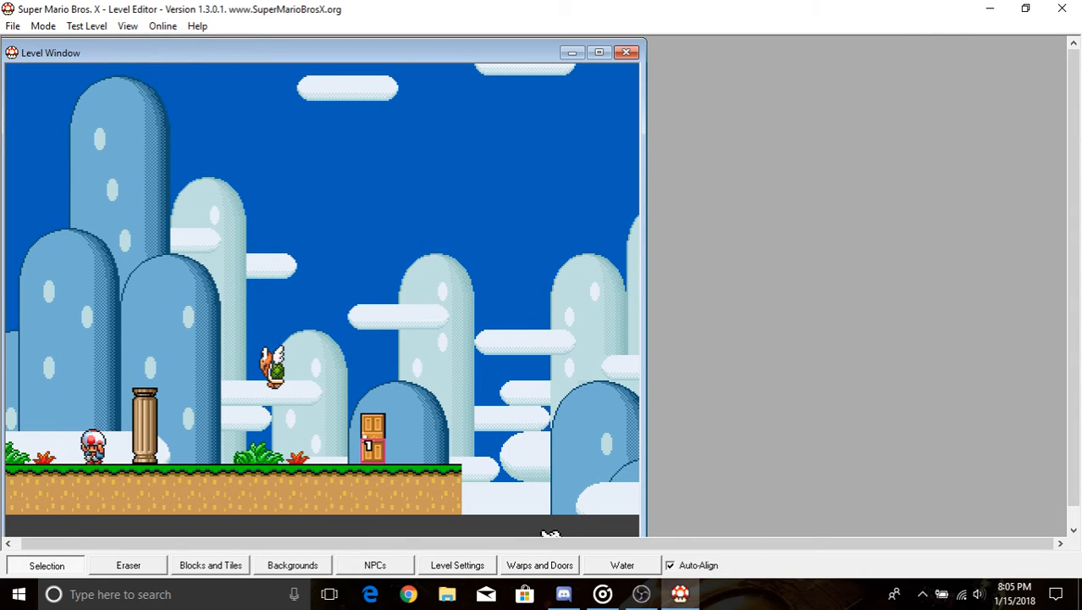
left_click(540, 565)
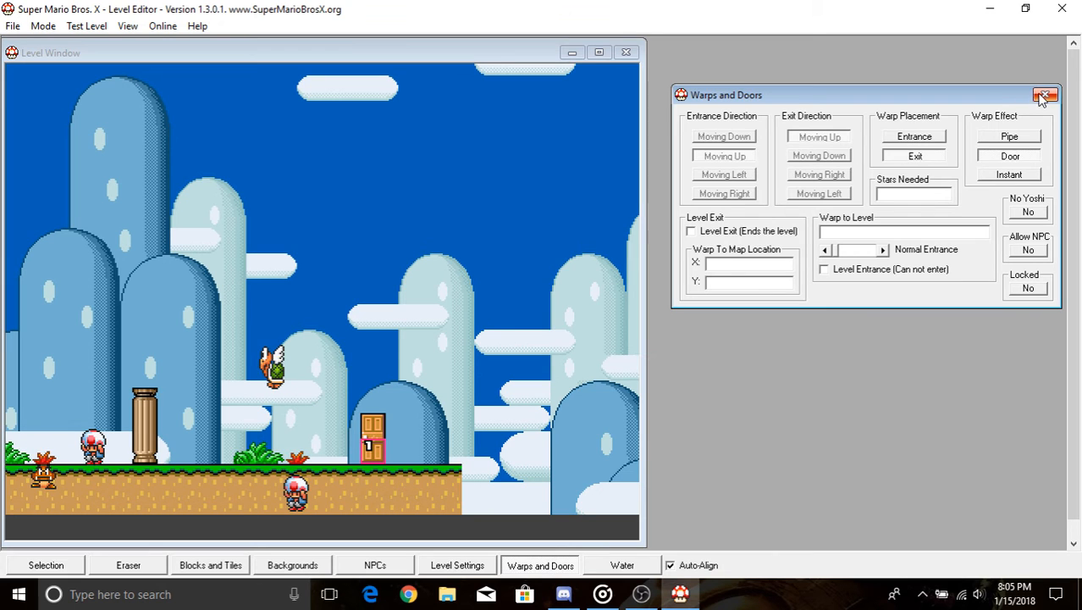
left_click(1045, 94)
- Switch to section 2 in the level settings and inspect its door, platform and boundaries
left_click(483, 566)
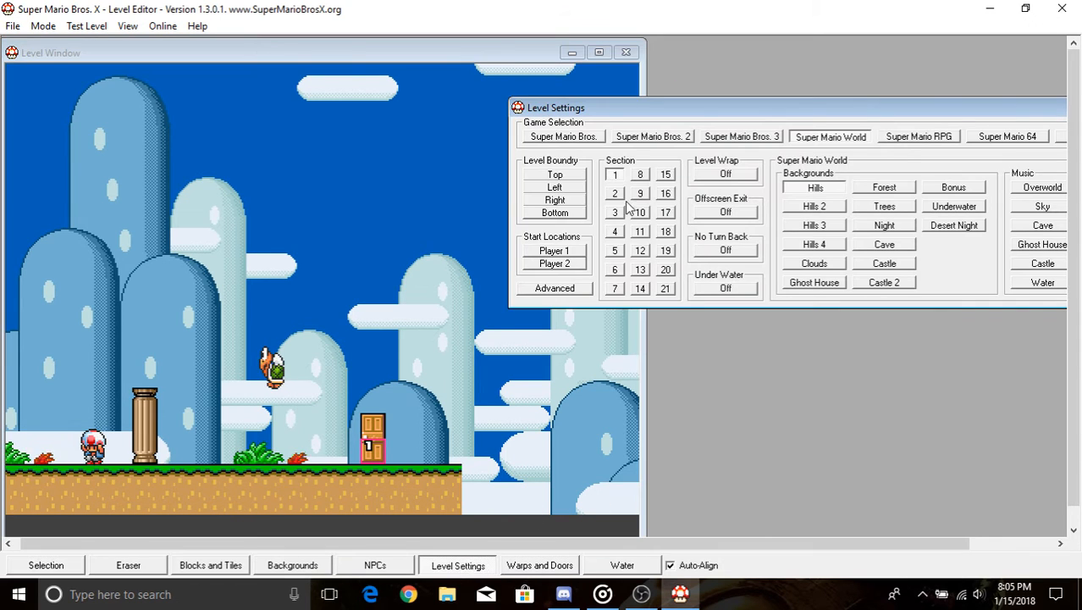
left_click(616, 197)
left_click_drag(905, 115, 675, 113)
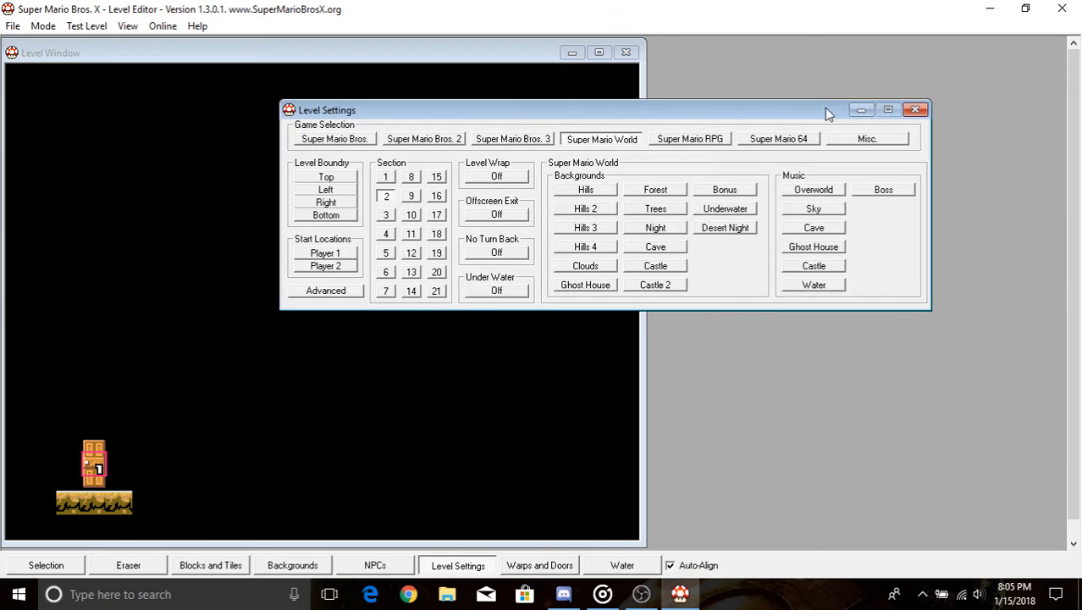
left_click(861, 110)
key("Right")
key("Up")
key("Down")
key("Left")
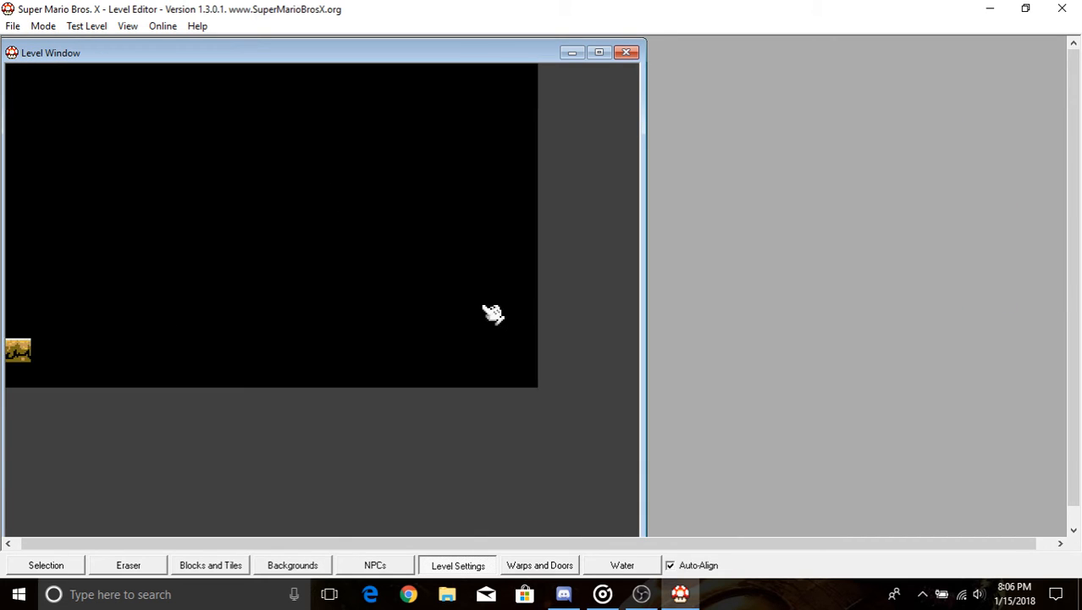
key("Up")
key("Right")
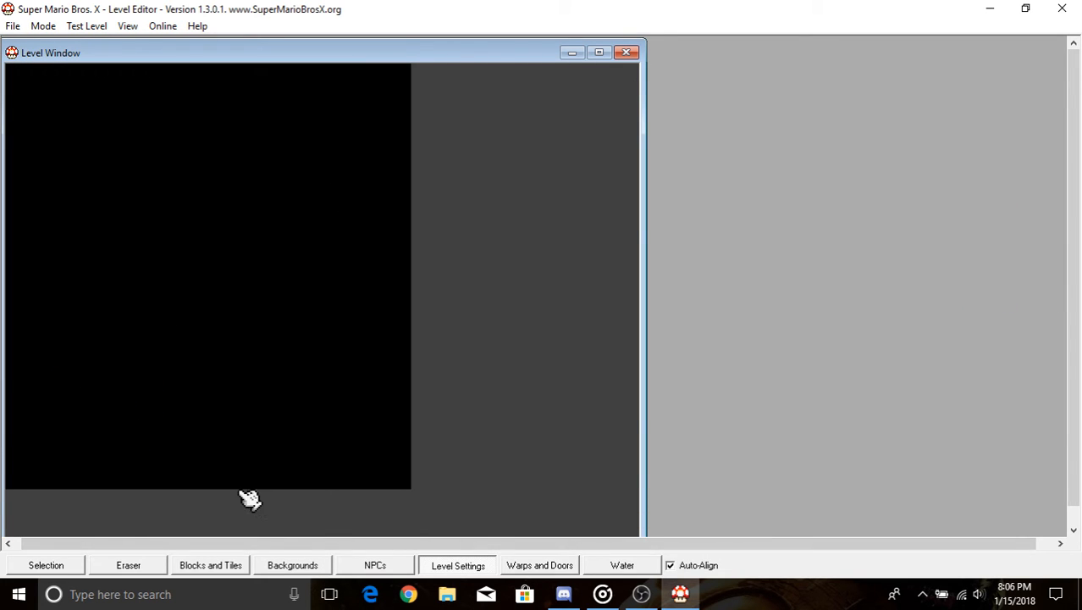
key("Left")
key("Left")
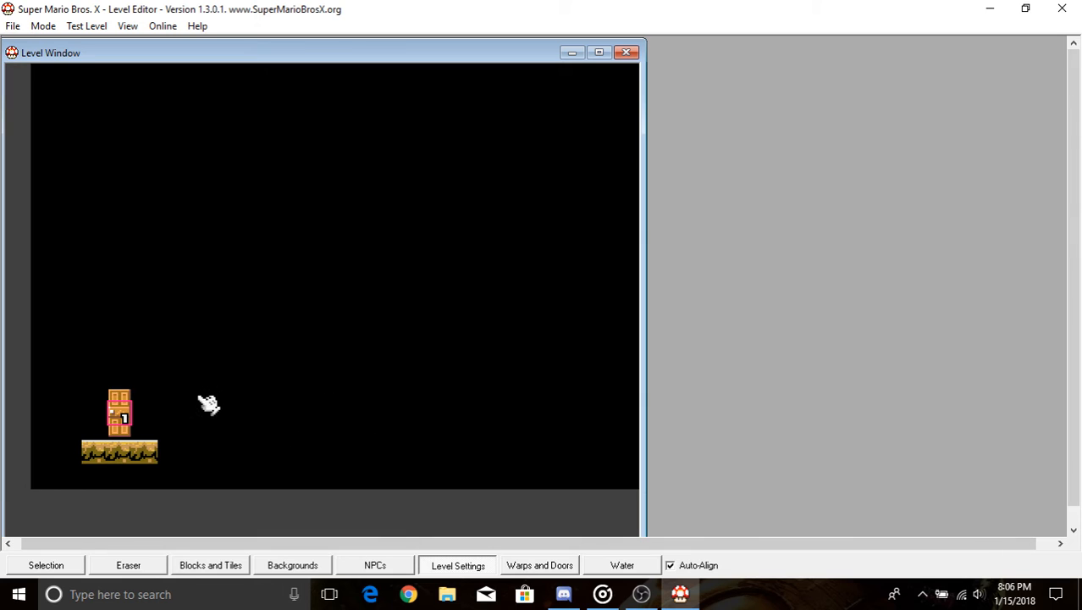
key("Up")
- Switch from the level editor to the World Editor, agreeing to discard unsaved changes
left_click(90, 25)
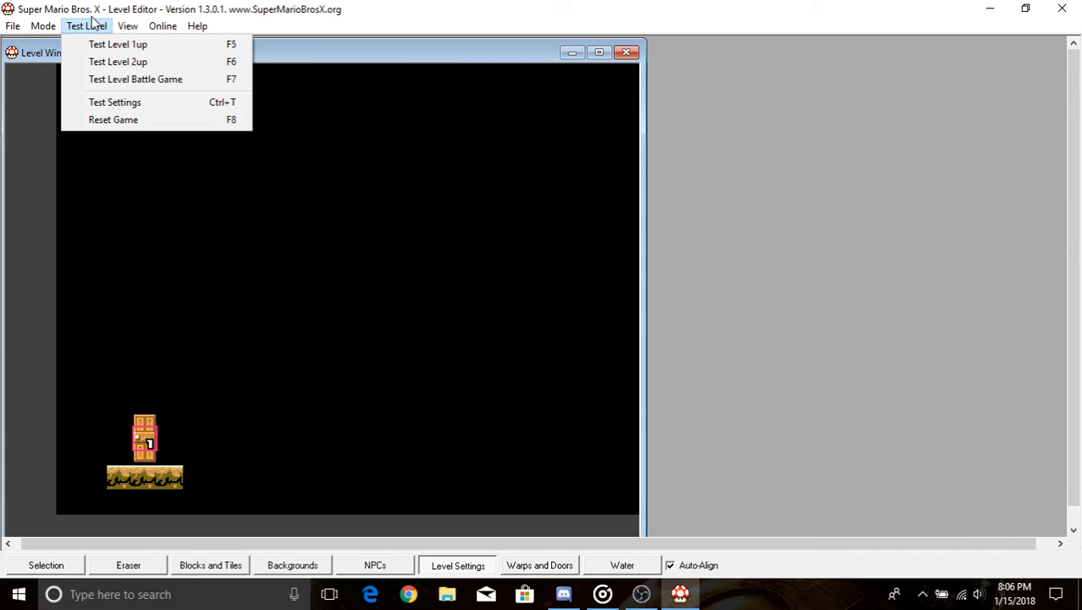
left_click(85, 26)
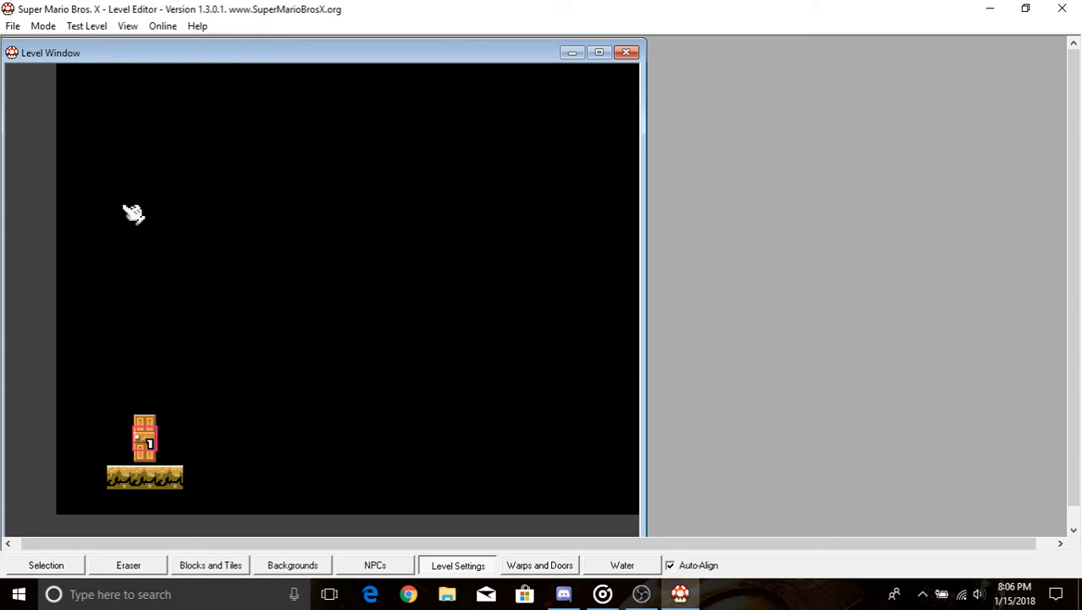
left_click(100, 27)
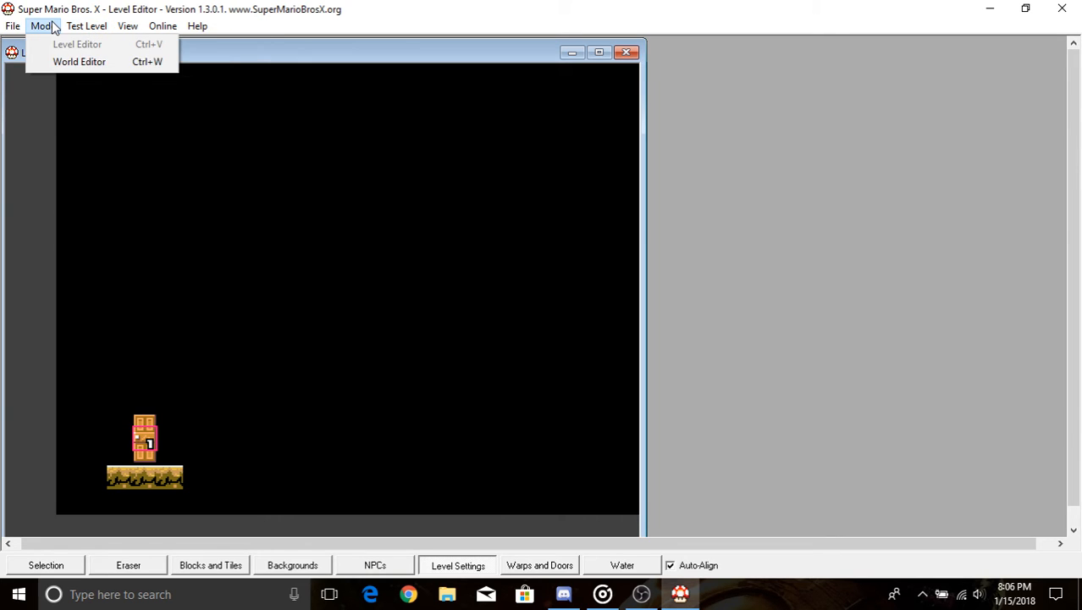
left_click(77, 60)
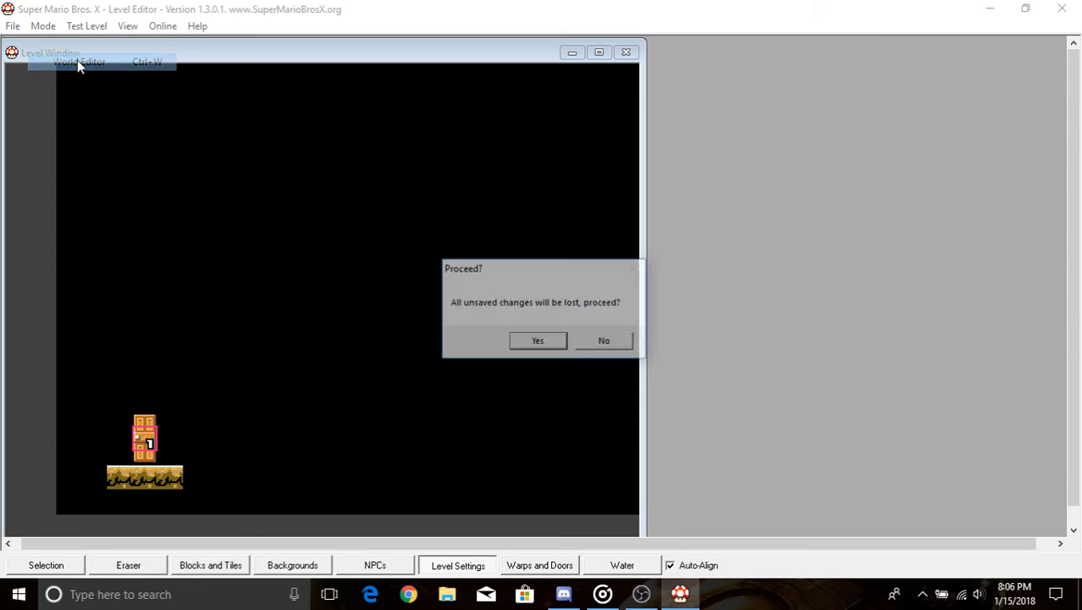
left_click(536, 343)
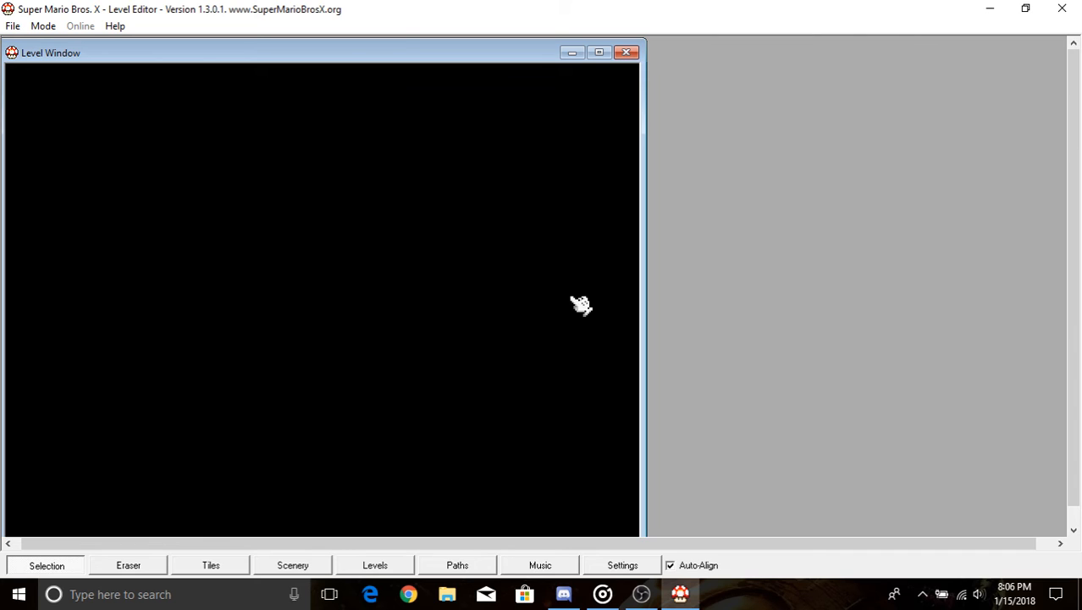
left_click(922, 593)
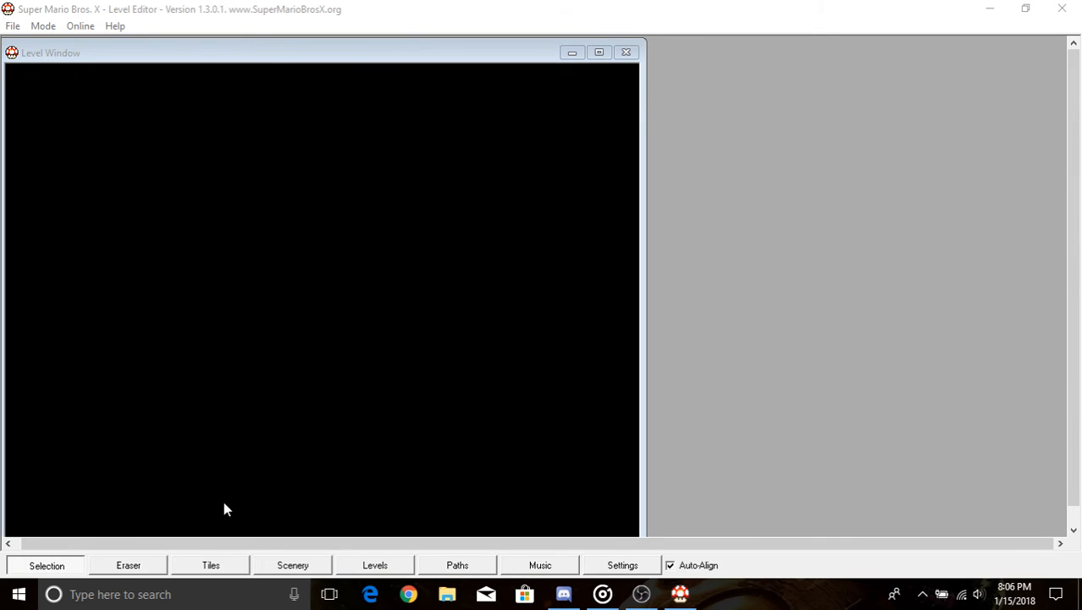
left_click(142, 569)
left_click(44, 569)
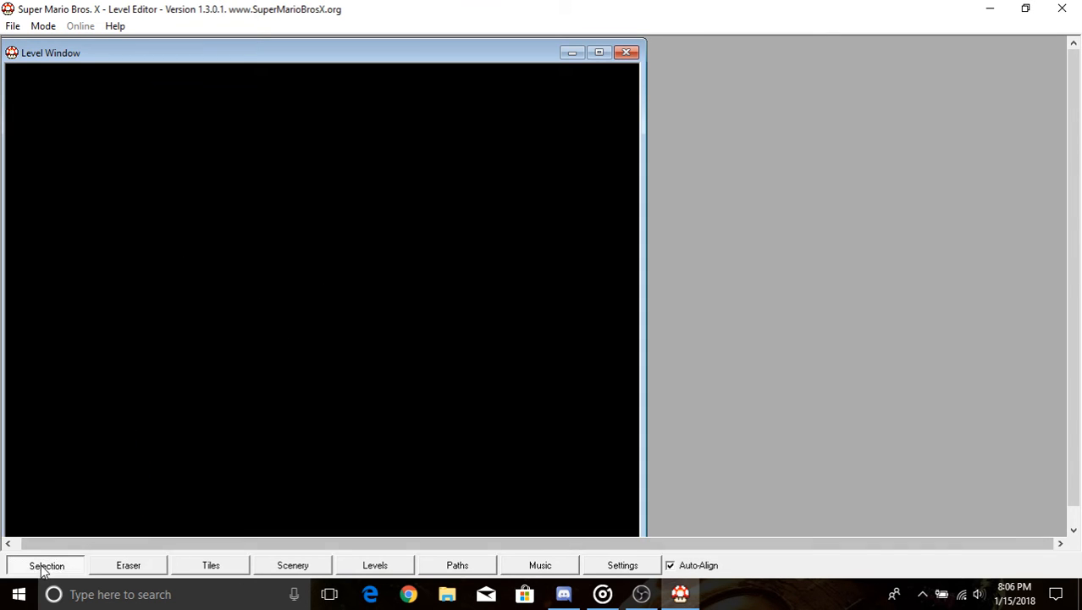
- Bring up the world map tile palette and move it up beside the empty map
left_click(212, 566)
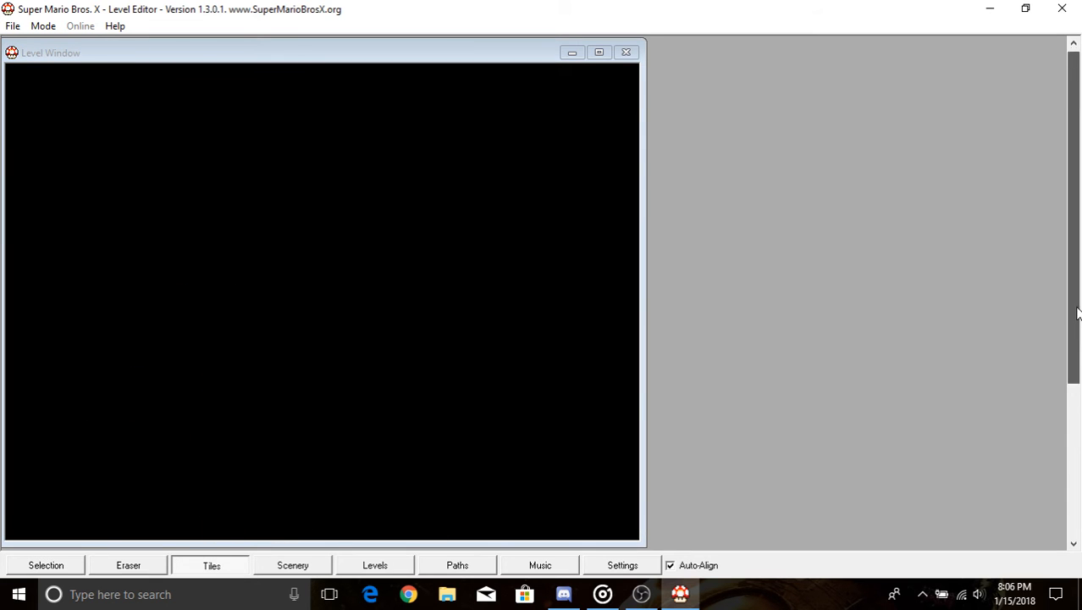
left_click_drag(1074, 309, 1074, 465)
left_click_drag(339, 331, 704, 214)
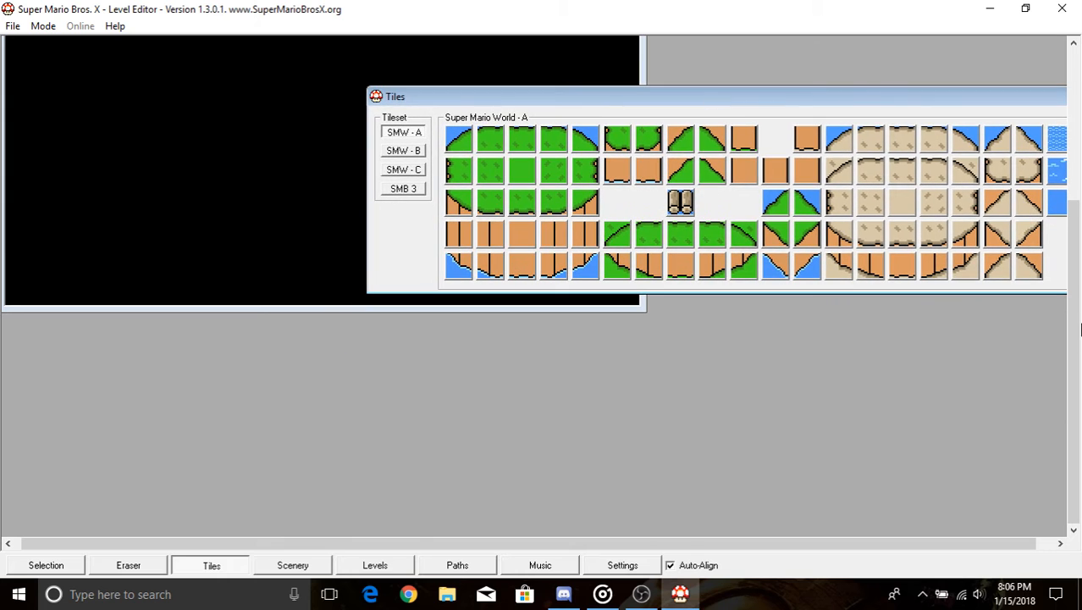
left_click_drag(1075, 268, 1075, 115)
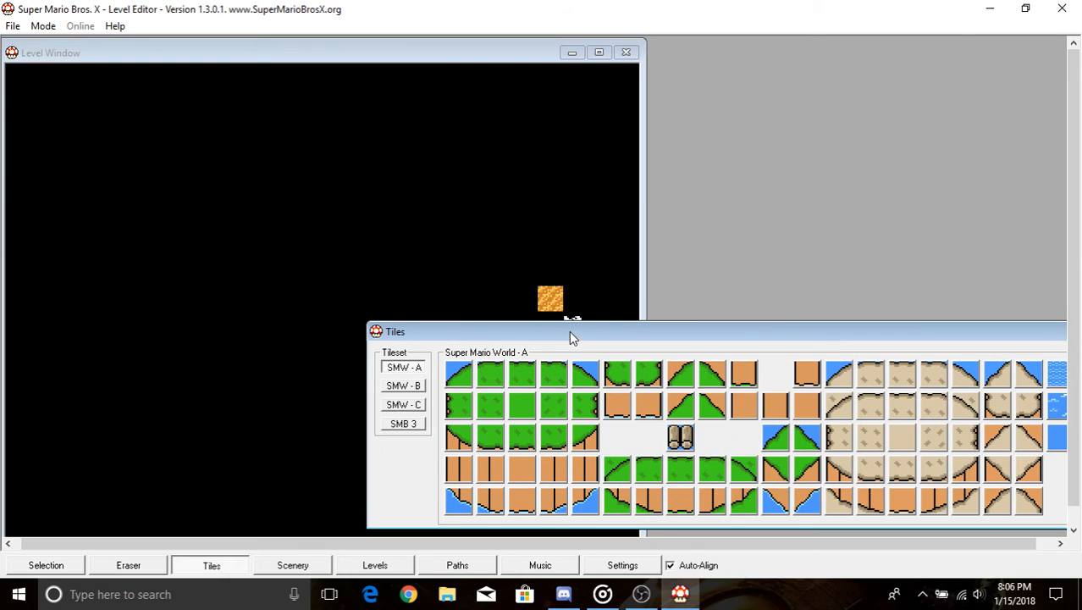
left_click_drag(569, 330, 588, 155)
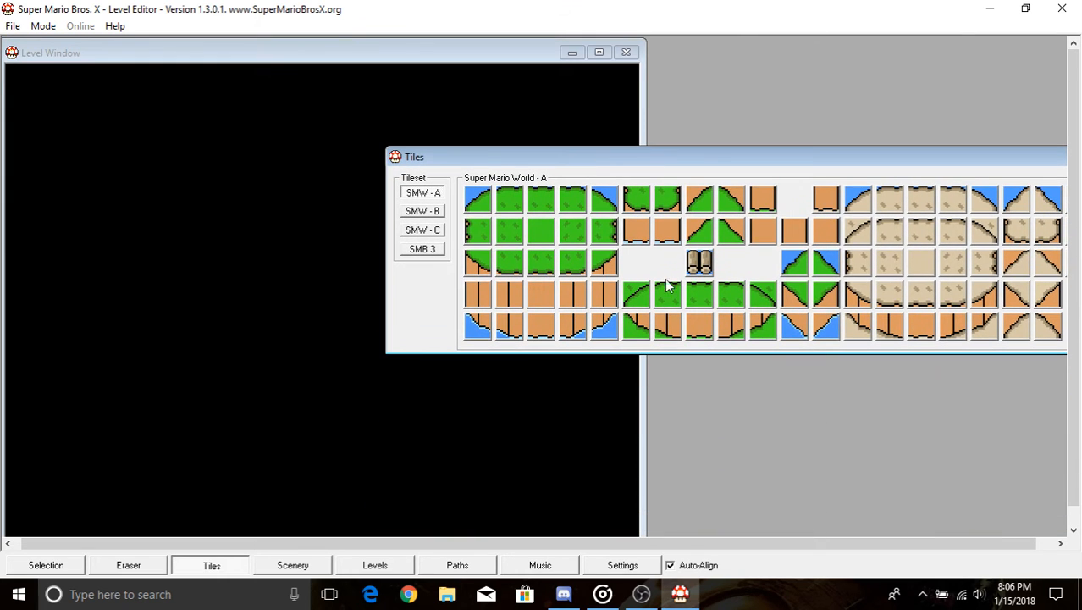
- Browse the SMB 3, SMW - C, SMW - B and SMW - A tilesets, with the whole palette in view
left_click(426, 247)
left_click(432, 231)
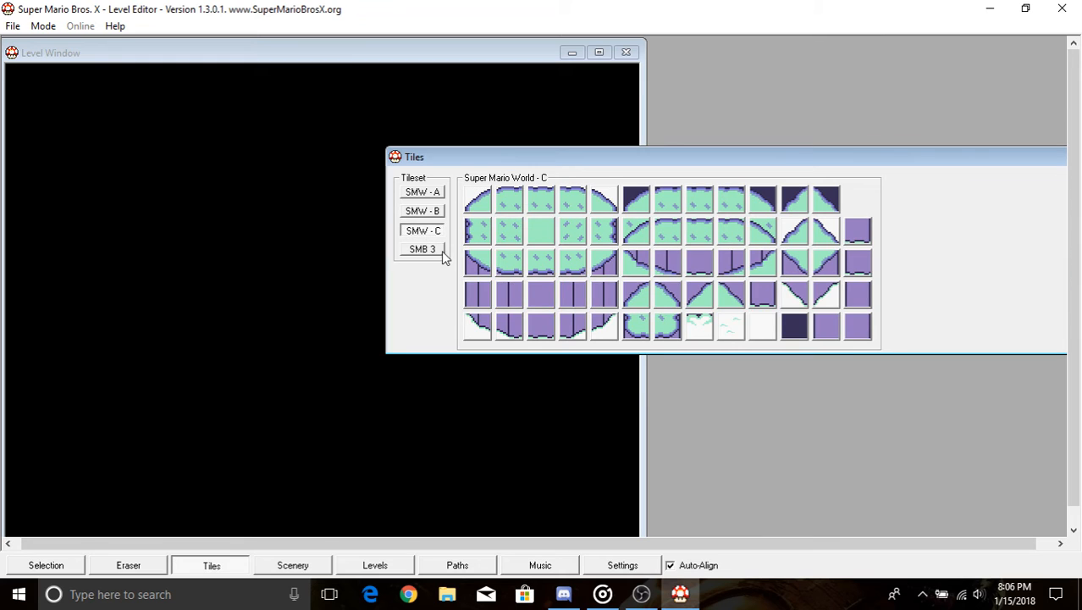
left_click(431, 212)
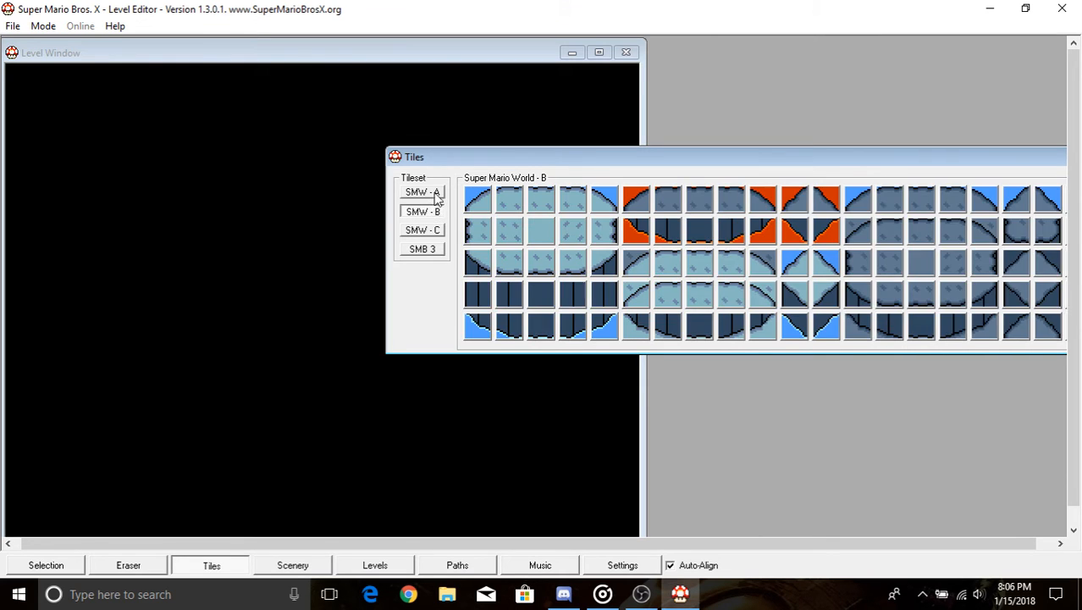
left_click(435, 195)
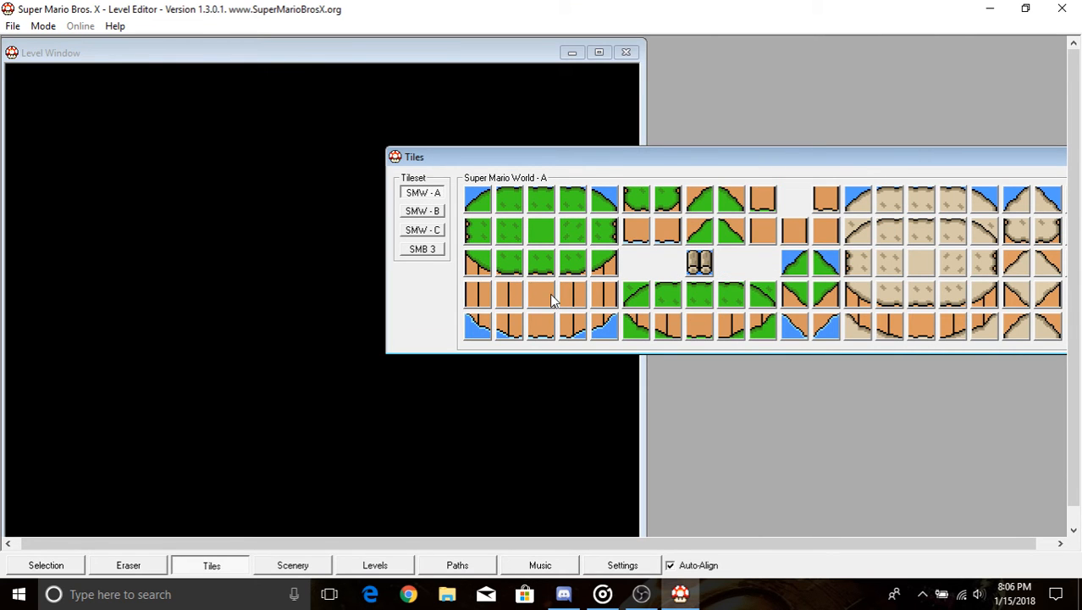
left_click_drag(833, 156, 656, 155)
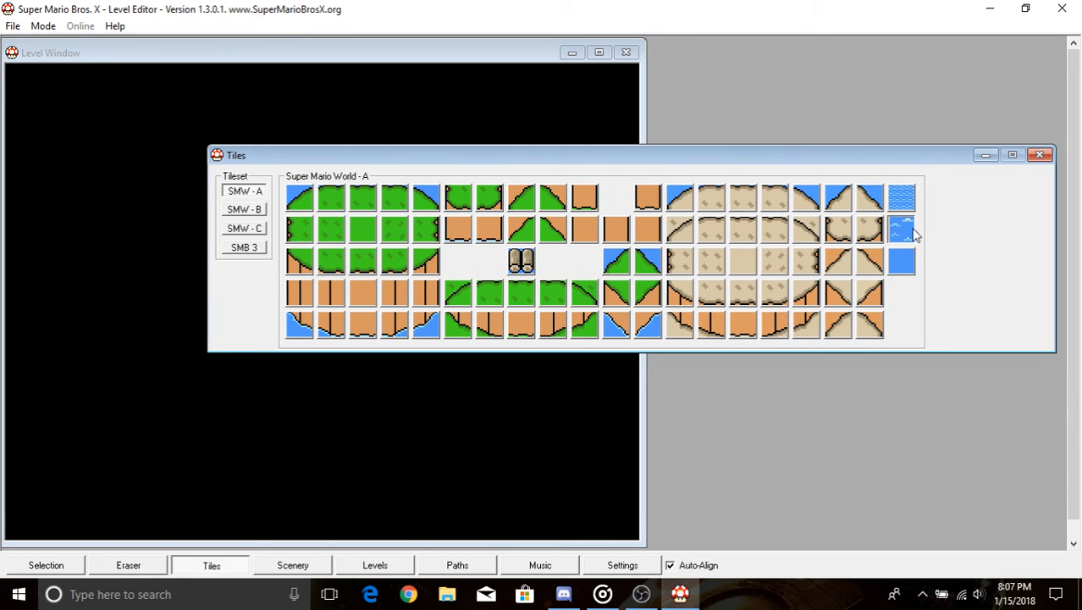
- Paint a border of SMW - A wavy water tiles around all four edges of the visible map area
left_click(27, 95)
left_click_drag(33, 91, 17, 219)
mouse_move(13, 347)
left_mouse_down()
mouse_move(37, 246)
mouse_move(19, 501)
mouse_move(47, 532)
mouse_move(625, 535)
mouse_move(631, 76)
left_mouse_up()
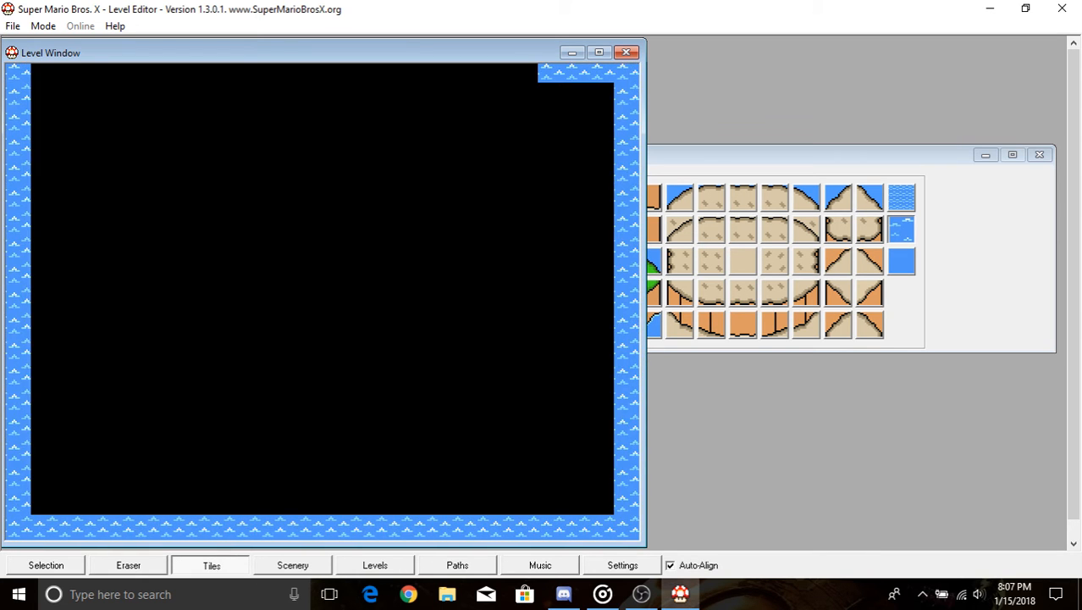
mouse_move(499, 74)
left_mouse_down()
mouse_move(510, 92)
mouse_move(278, 84)
mouse_move(216, 102)
mouse_move(108, 78)
left_mouse_up()
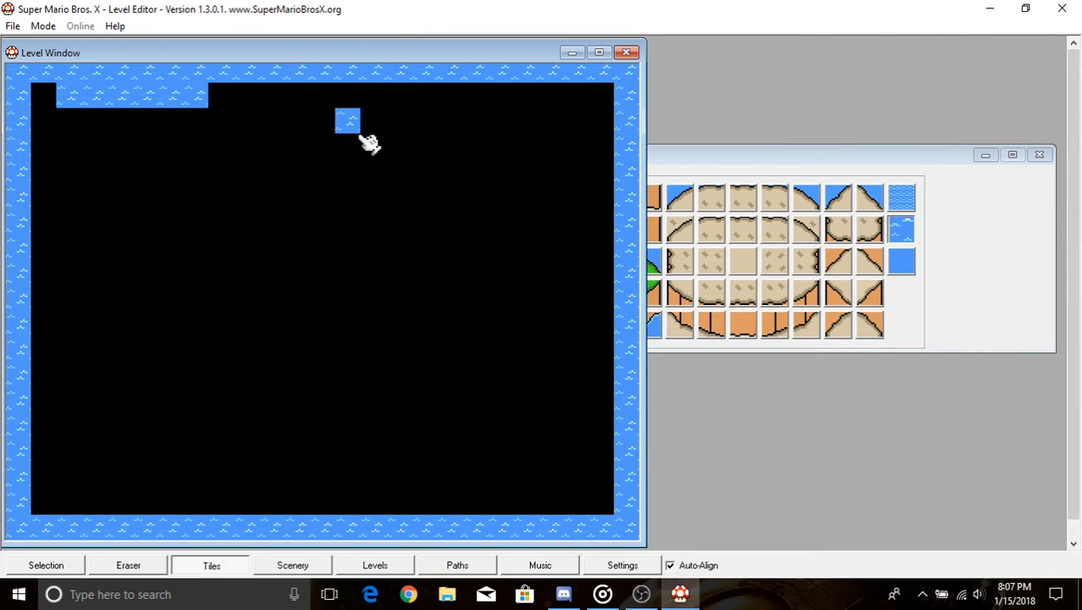
- Compare the SMW - C and SMB 3 tilesets, and return to SMW - A
left_click(759, 170)
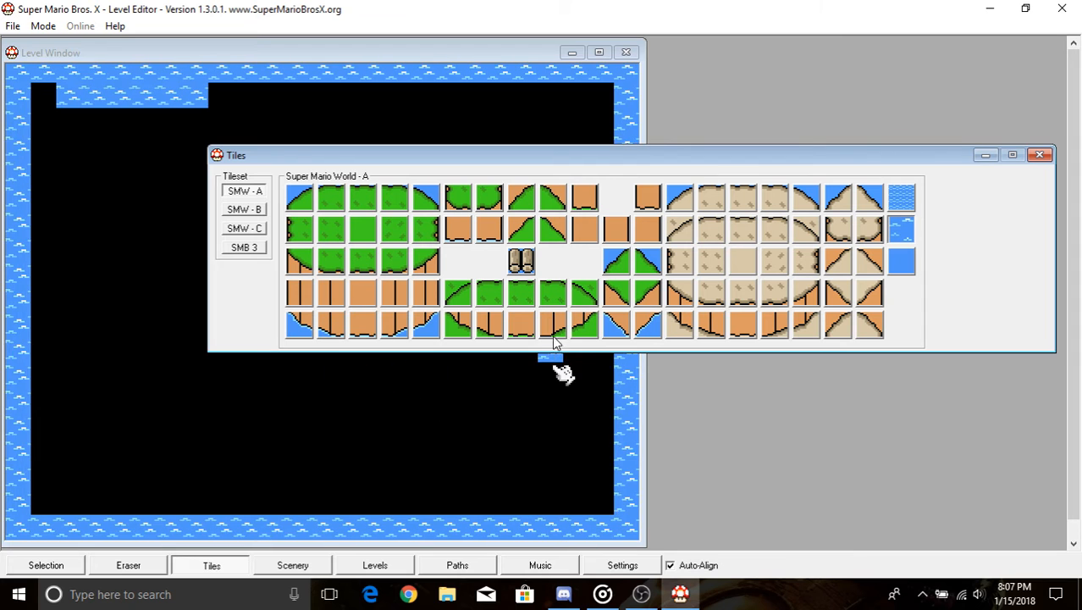
left_click(246, 227)
left_click(251, 247)
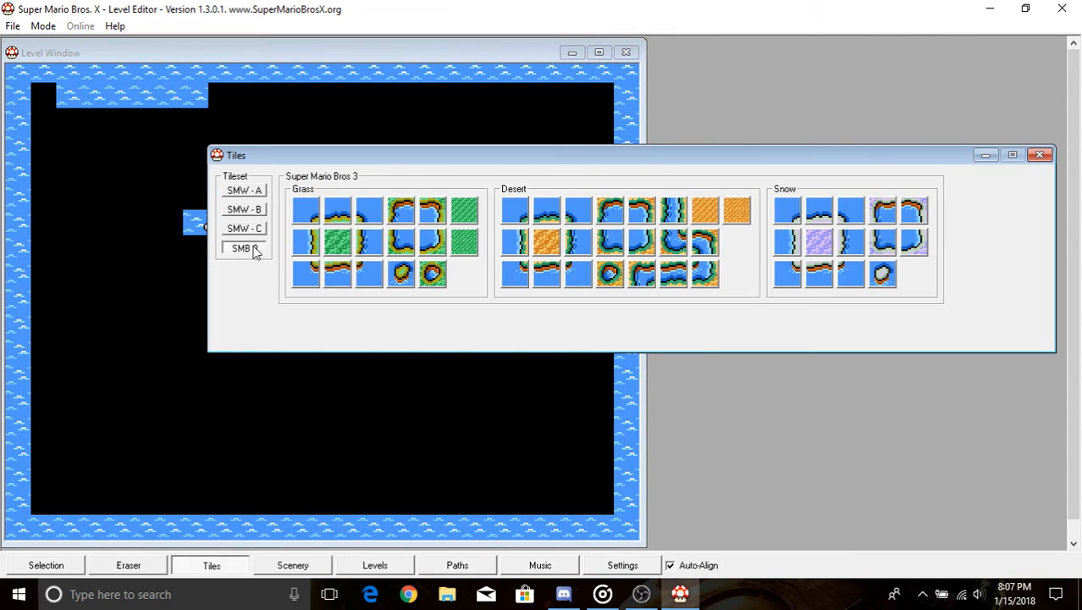
left_click(250, 190)
- Thicken the water border along the map's upper, left and lower edges with more wavy water tiles
left_click(985, 155)
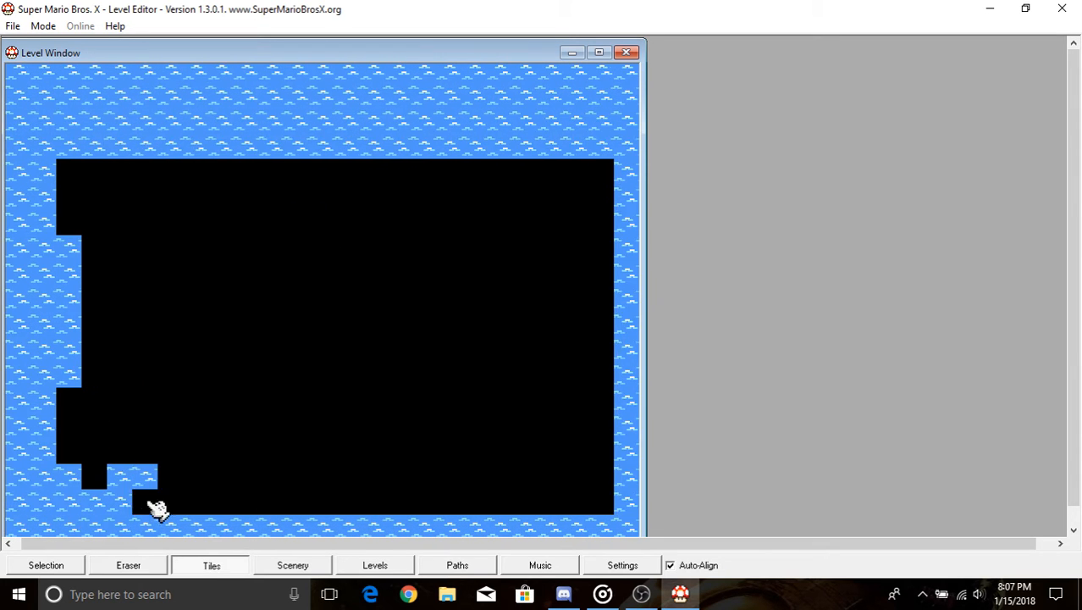
left_click_drag(155, 506, 164, 513)
mouse_move(288, 518)
left_mouse_down()
mouse_move(626, 496)
mouse_move(542, 490)
mouse_move(452, 517)
mouse_move(273, 498)
mouse_move(394, 489)
left_mouse_up()
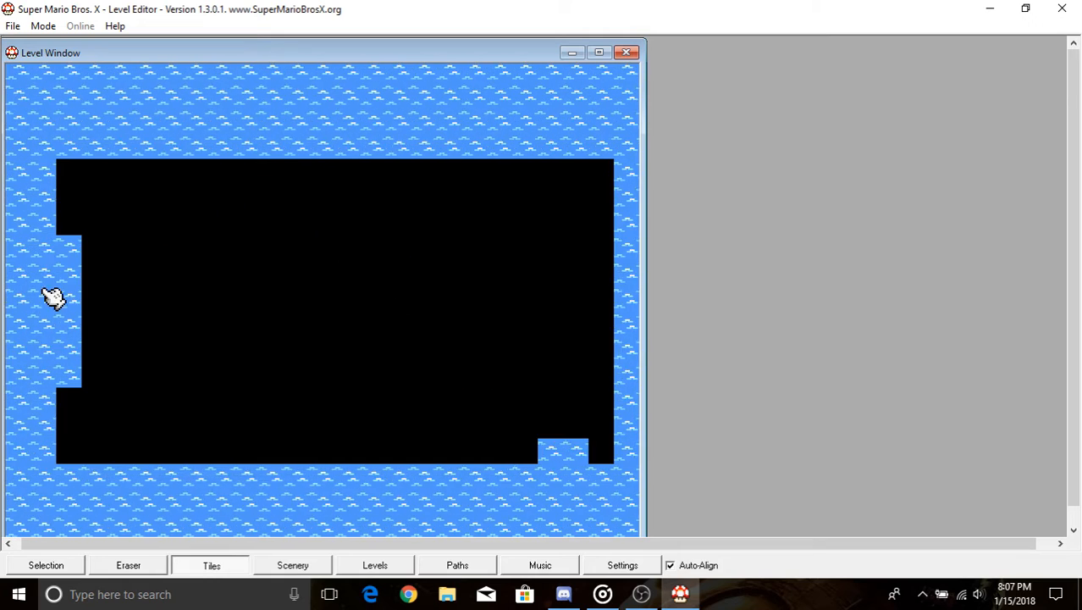
- Display the world map scenery objects and the level graphics with their settings to examine them
left_click(212, 568)
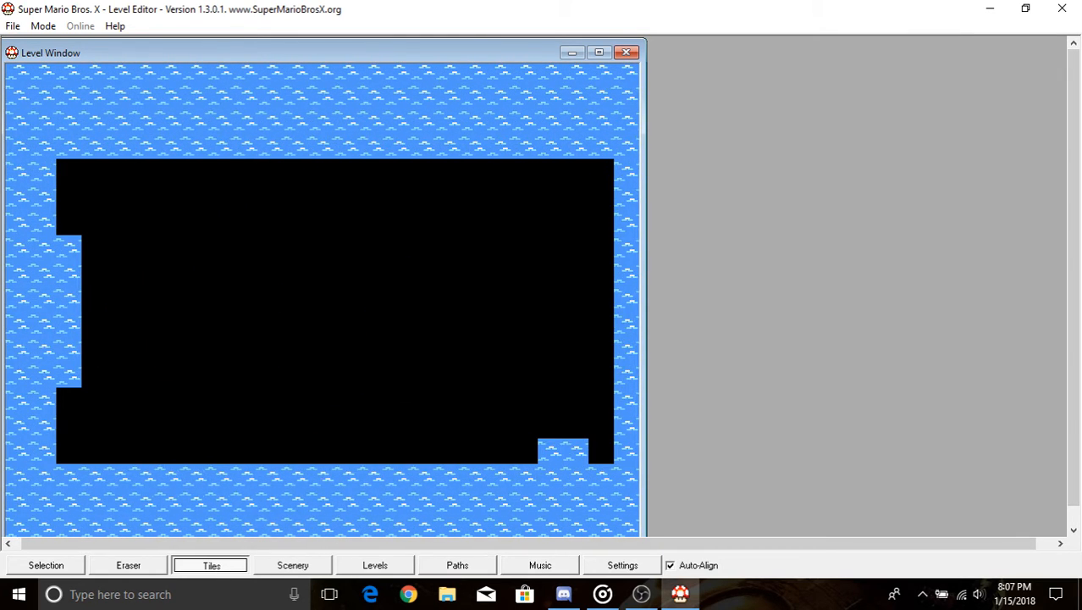
left_click(285, 567)
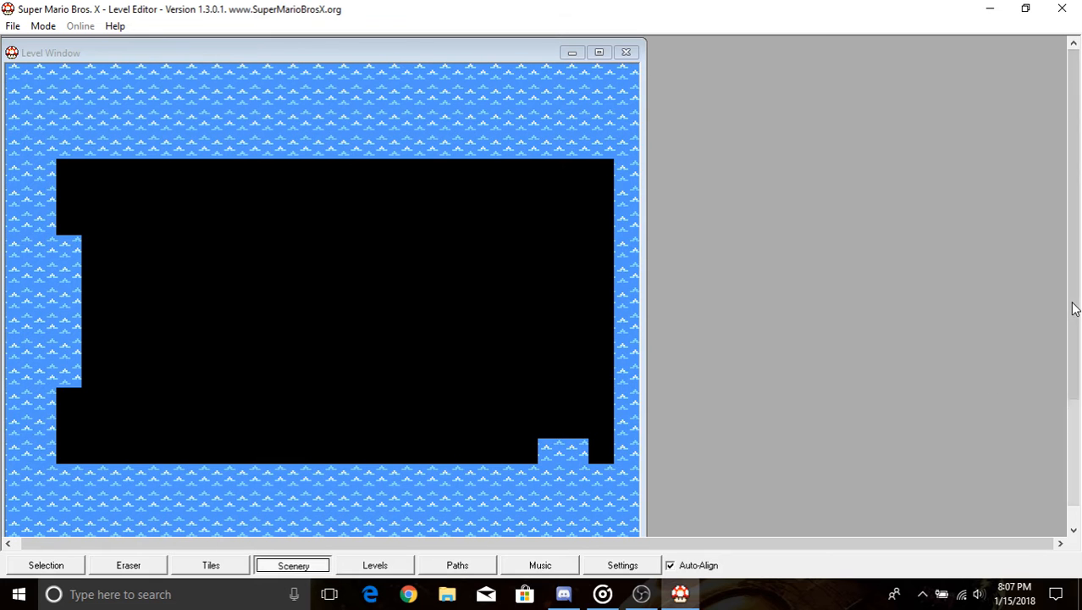
left_click_drag(1075, 307, 1075, 432)
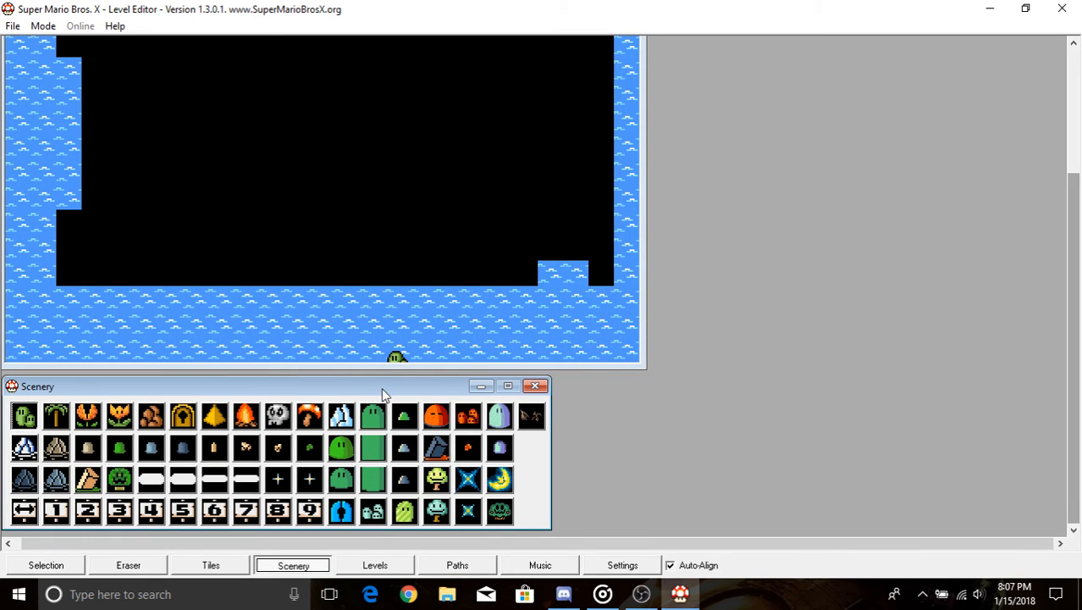
mouse_move(383, 395)
left_mouse_down()
mouse_move(439, 391)
mouse_move(404, 396)
left_mouse_up()
left_click(379, 565)
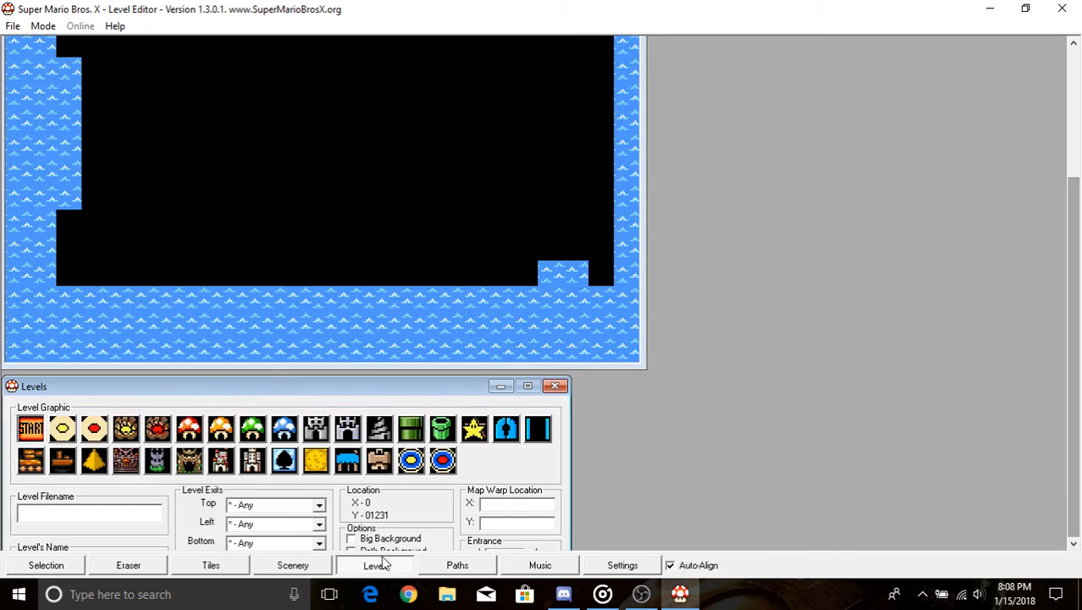
- Show the path pieces, and bring back the SMW - A tile palette and place it beside the map
left_click(446, 567)
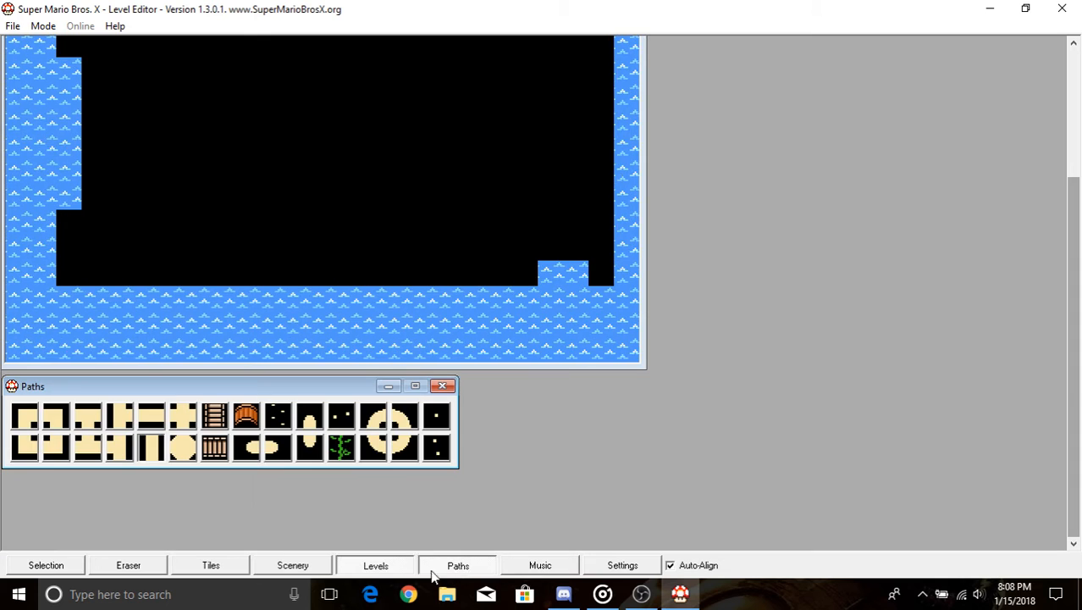
left_click(155, 570)
left_click(203, 569)
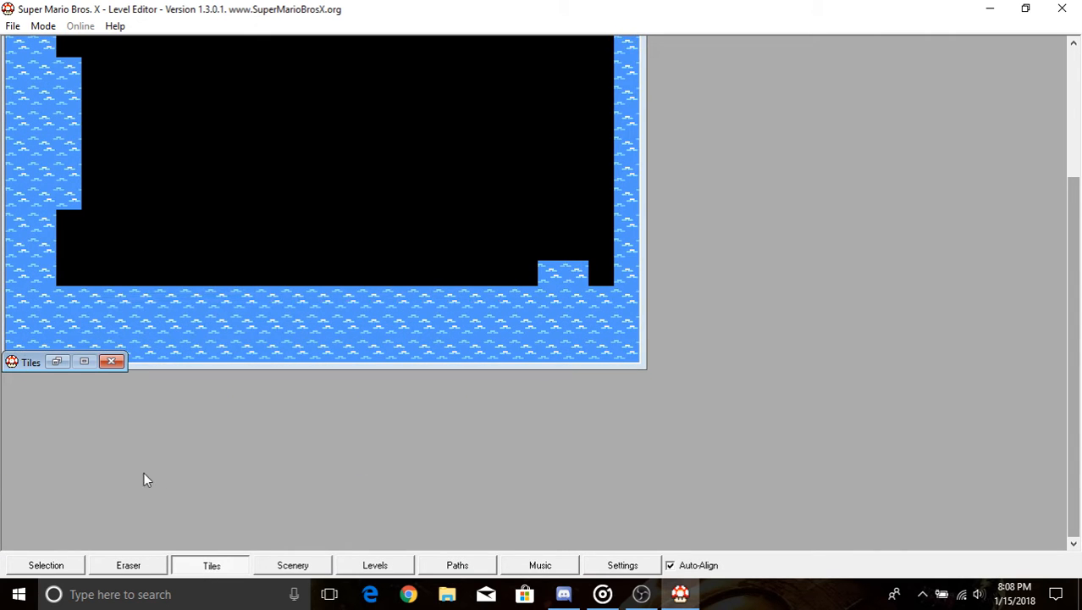
left_click(57, 362)
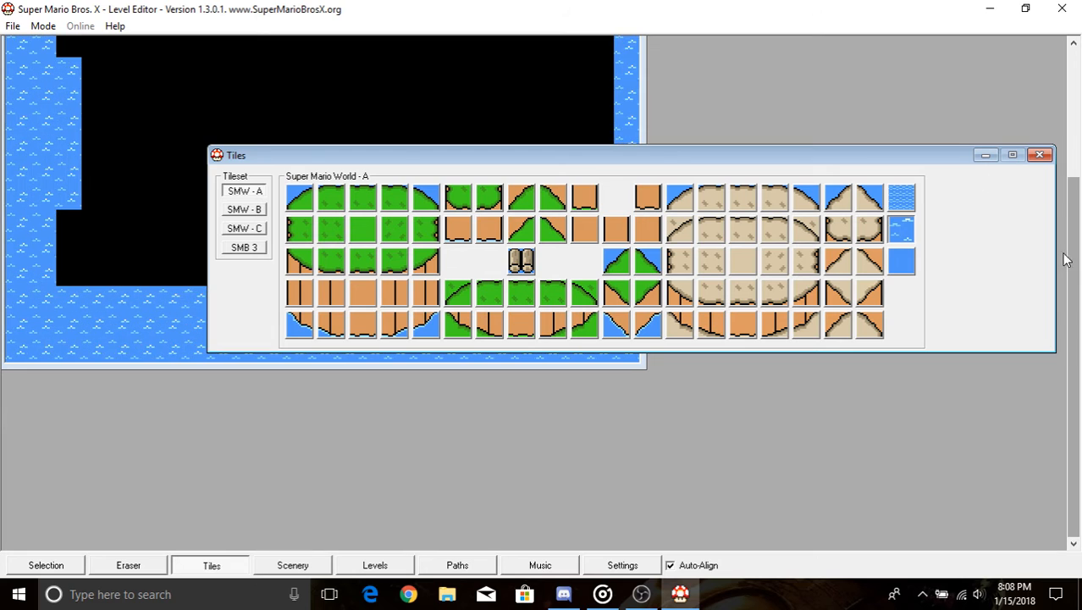
left_click_drag(1069, 261, 1071, 132)
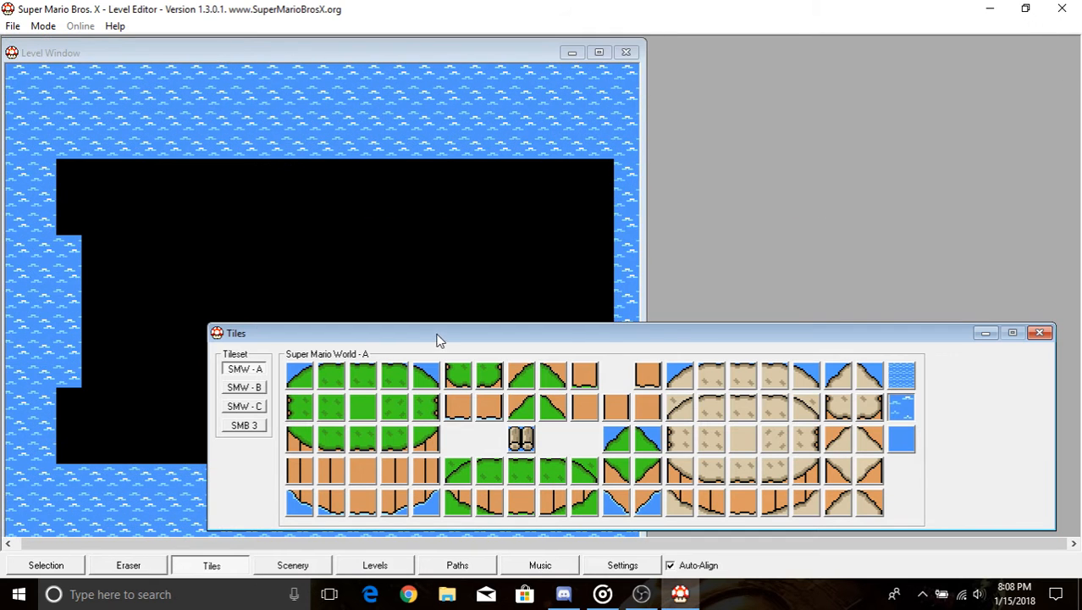
left_click_drag(437, 335, 899, 156)
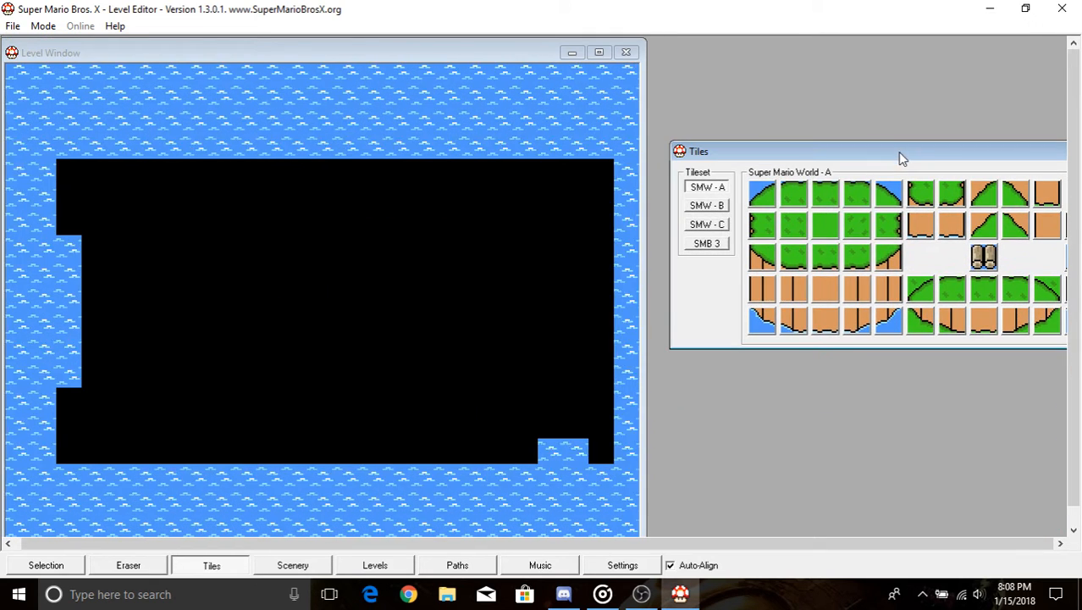
- Start an island in the black map area with the SMW - A water-and-grass corner tile and a grass left-edge tile below it
left_click(762, 194)
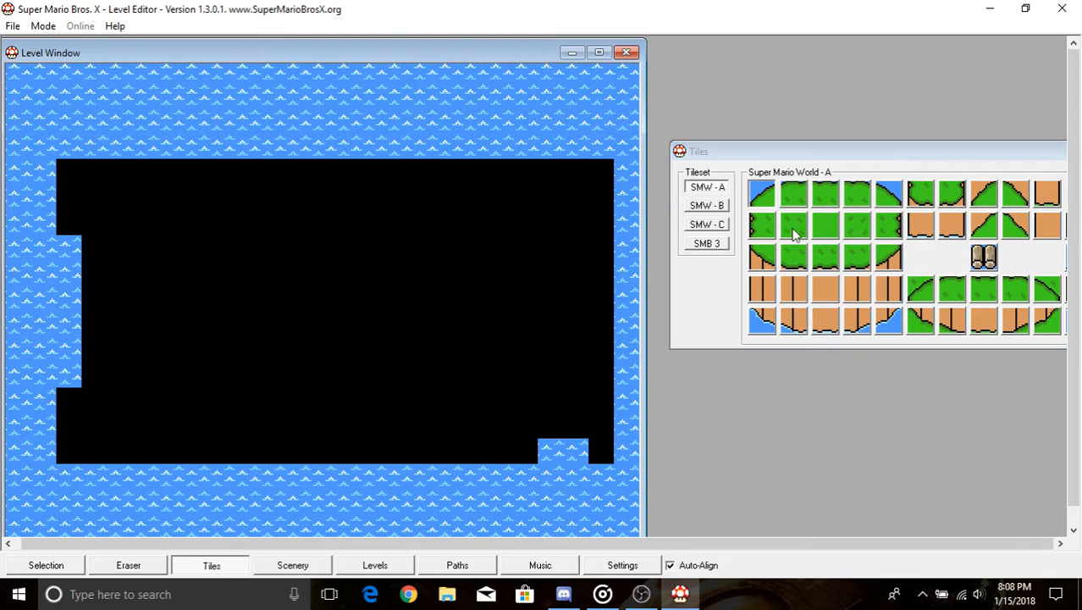
left_click(762, 225)
left_click(762, 194)
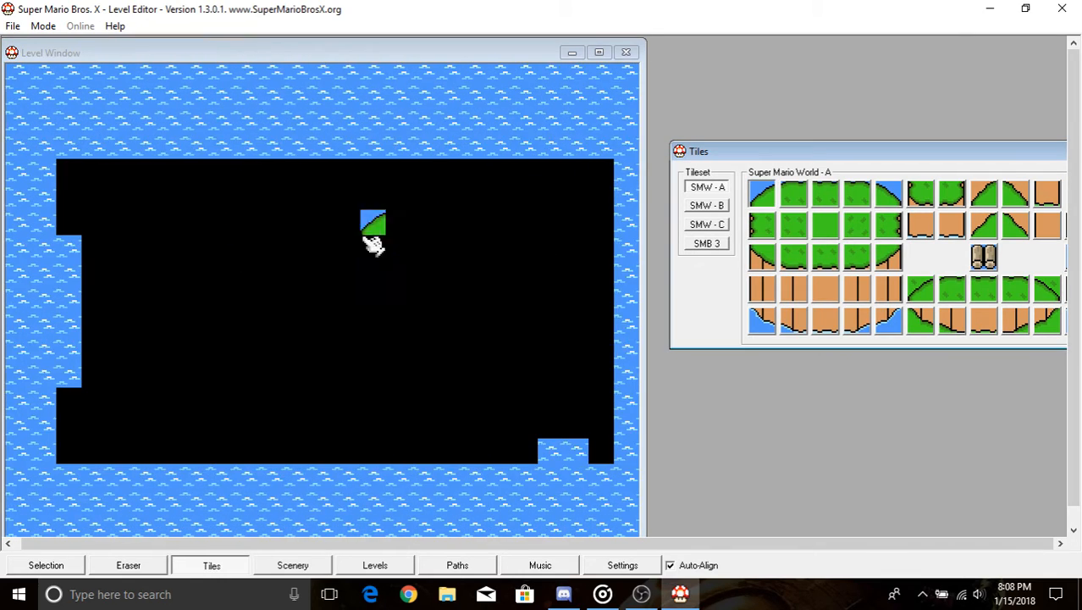
left_click(223, 227)
left_click(762, 225)
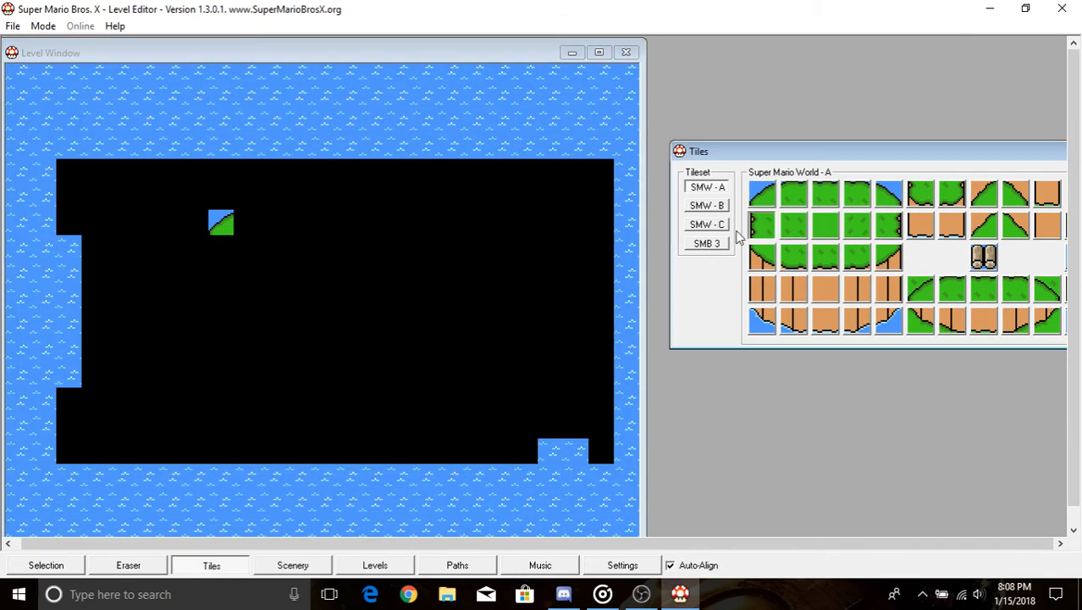
left_click(227, 259)
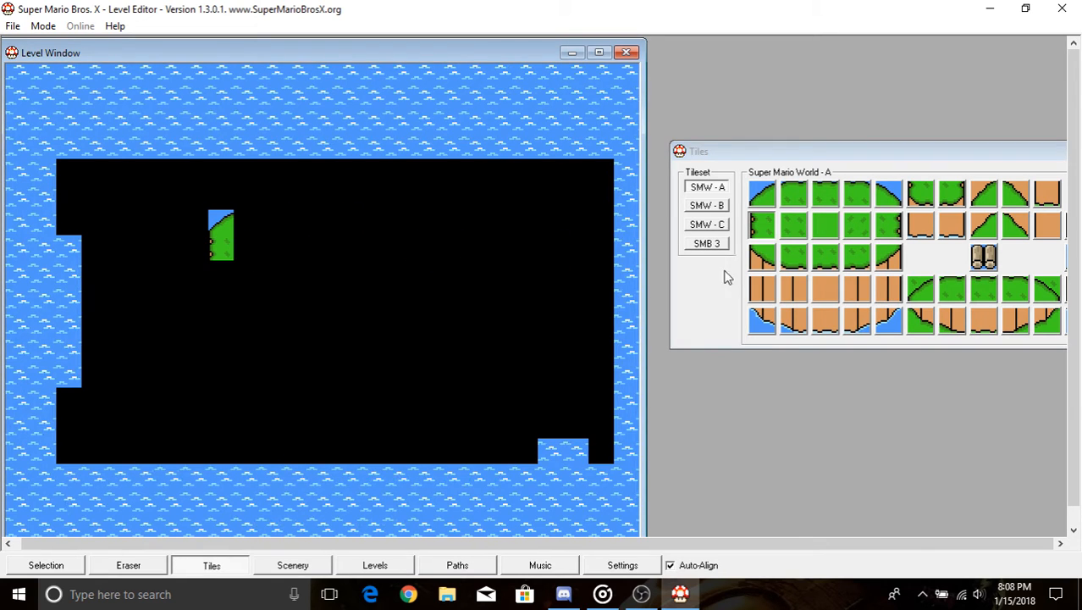
- Extend the island's left side downward with the grass-to-cliff corner, cliff wall and water-edged cliff corner tiles
left_click(763, 257)
left_click(235, 293)
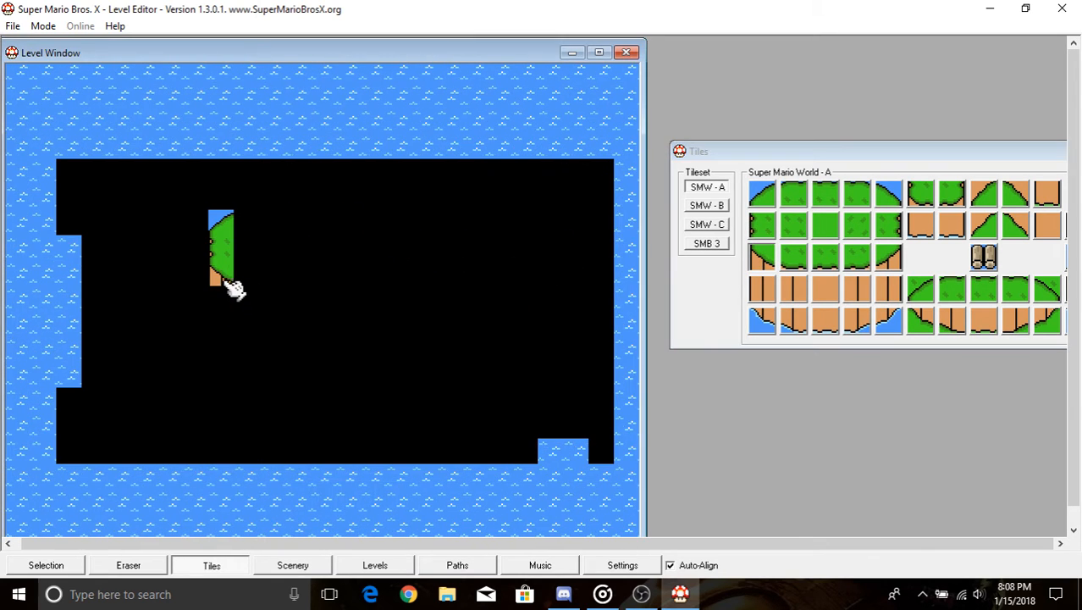
left_click(762, 288)
left_click(238, 326)
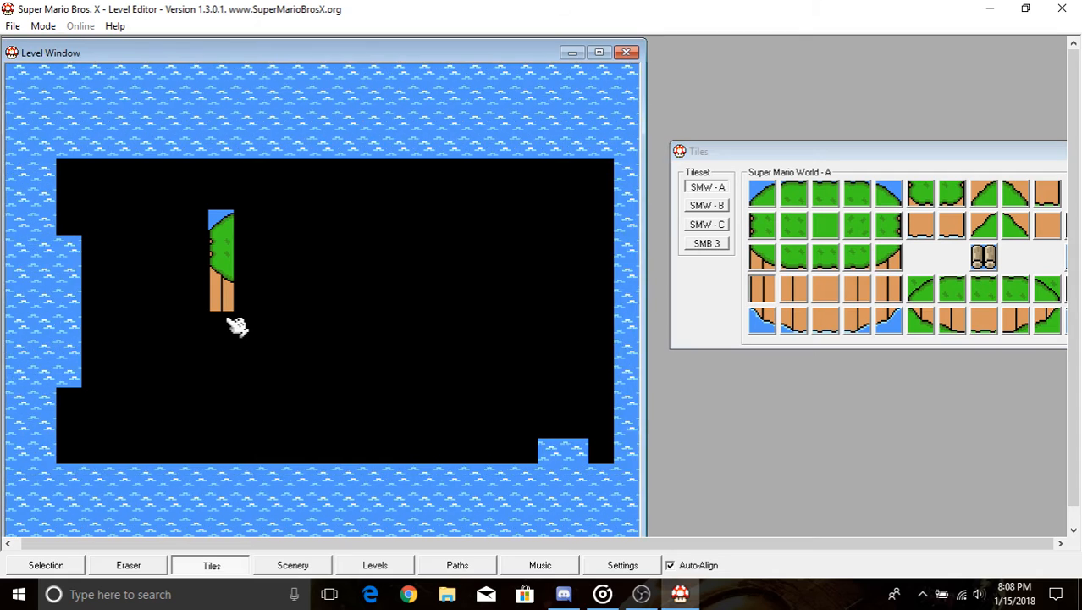
left_click(763, 320)
left_click(233, 341)
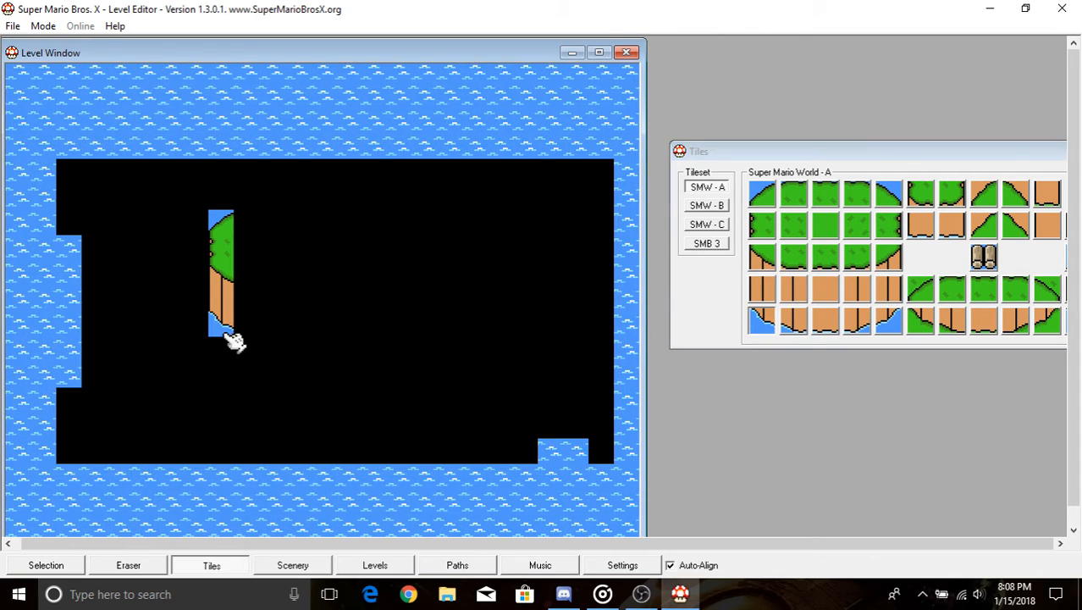
- Continue the island's lower shoreline rightward from the water corner with four cliff-base tiles
left_click(804, 325)
left_click_drag(247, 334, 282, 336)
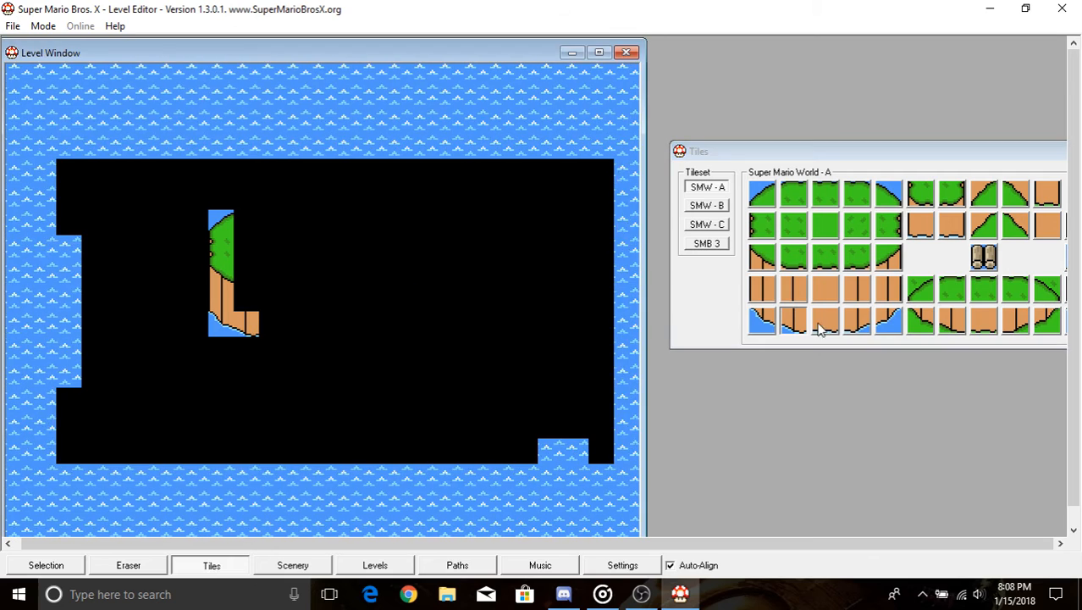
left_click(820, 328)
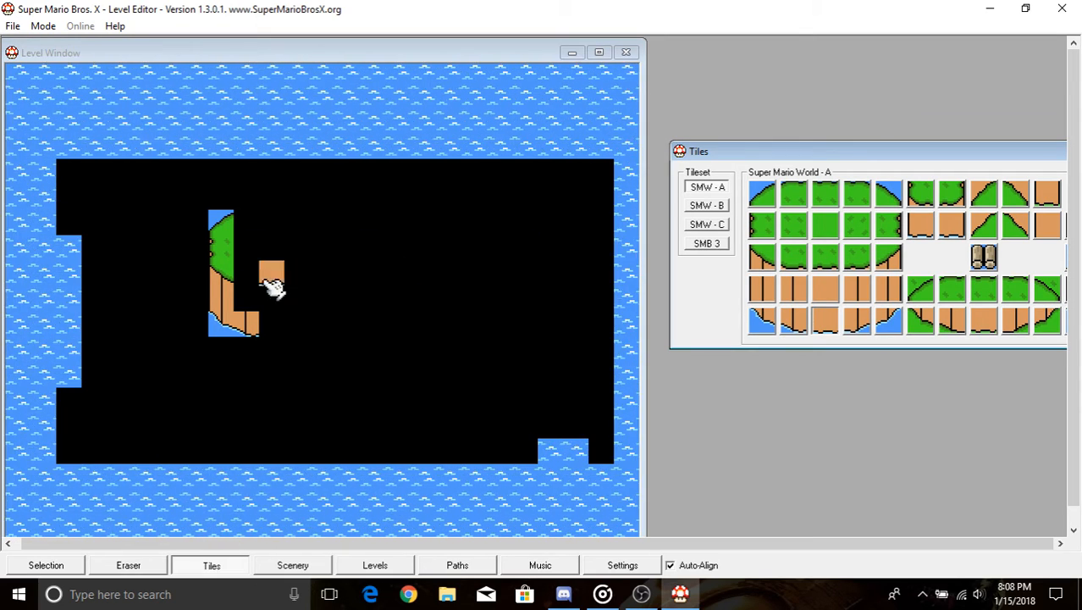
left_click(283, 336)
left_click(856, 326)
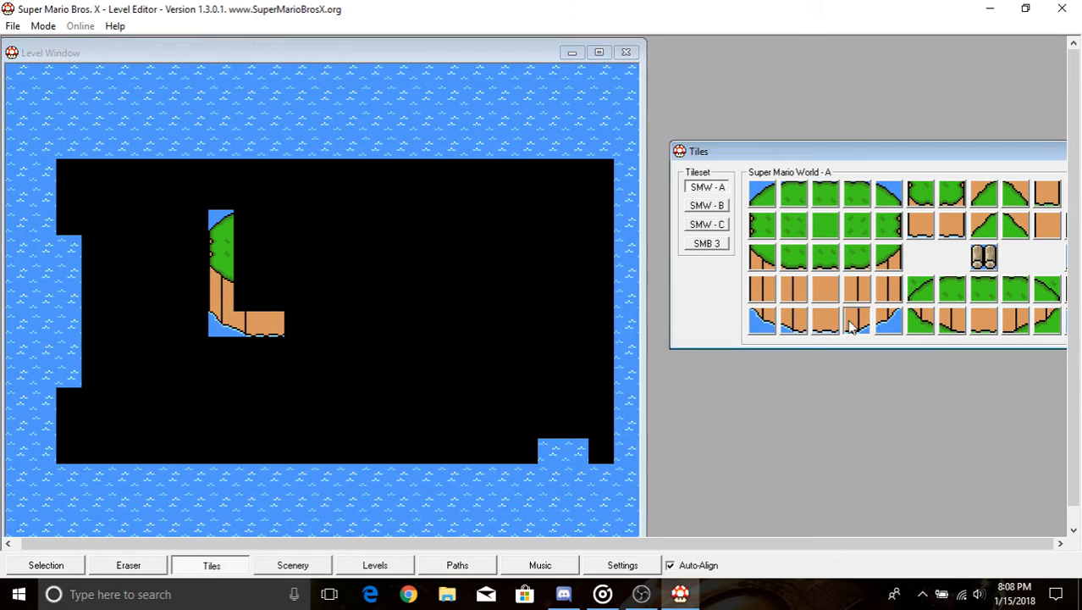
left_click(312, 333)
left_click(848, 327)
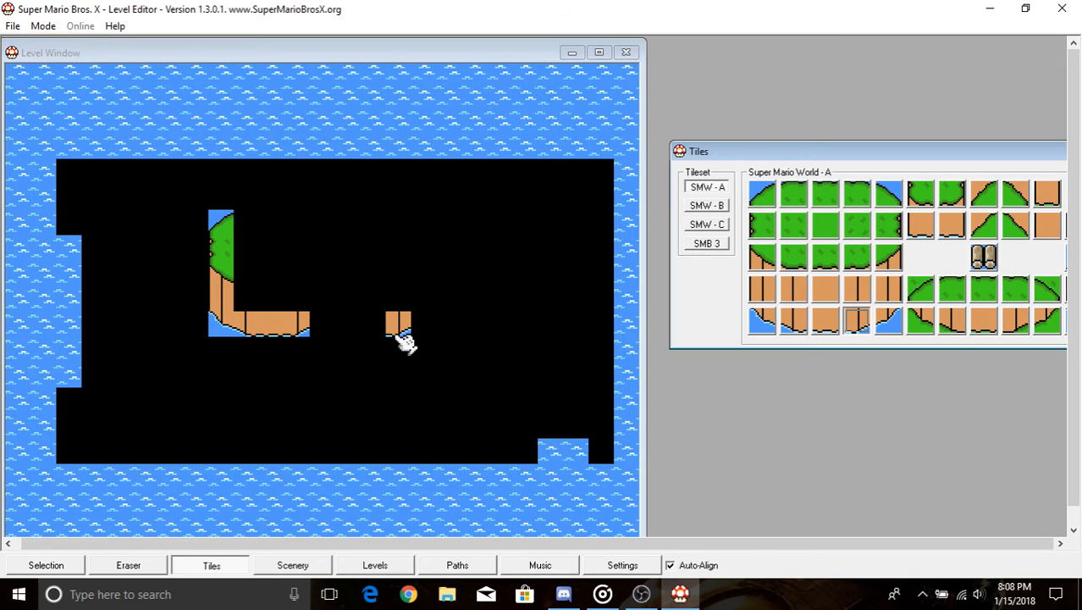
left_click(347, 336)
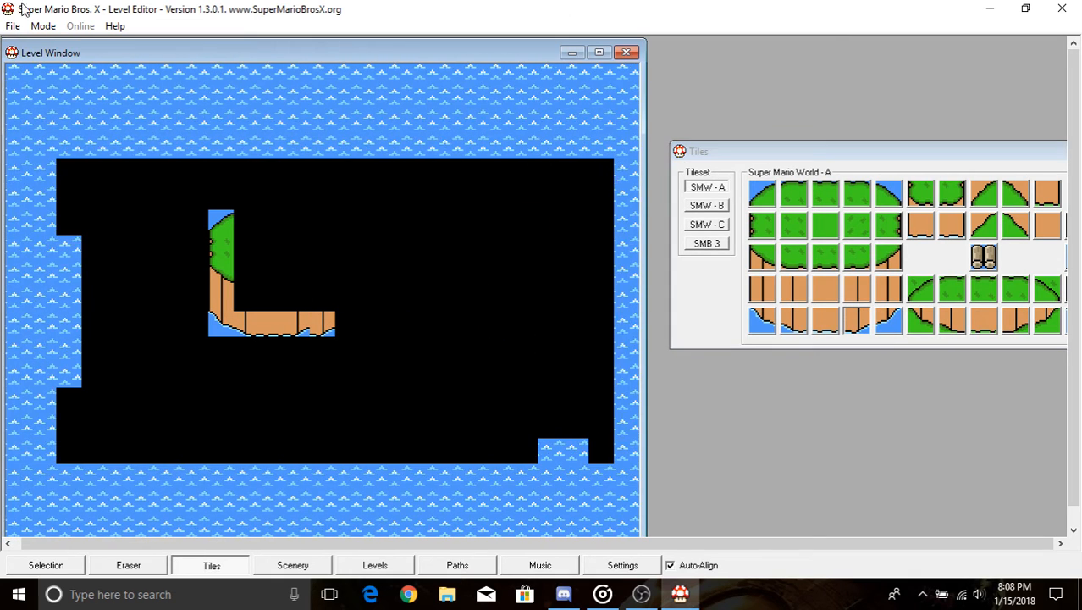
- Open the World 1.wld world file and display the scenery objects
left_click(39, 86)
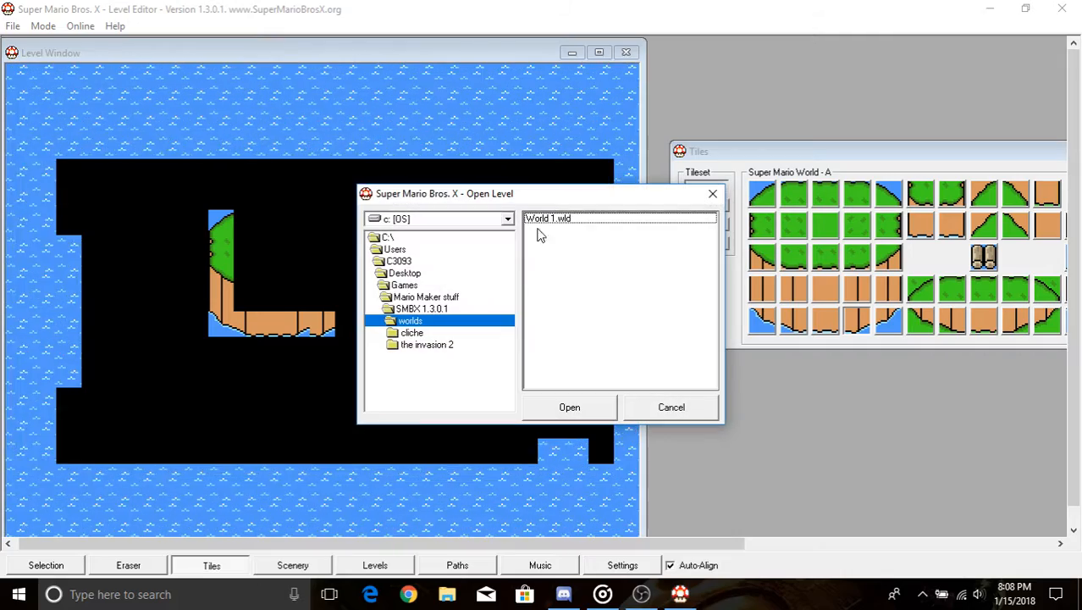
double_click(565, 218)
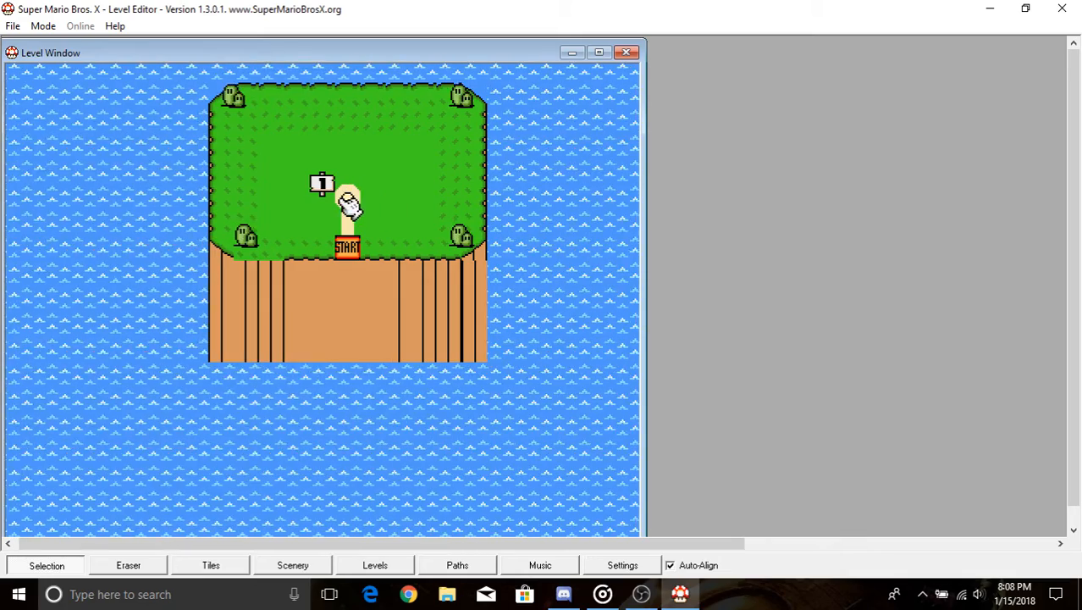
left_click(286, 567)
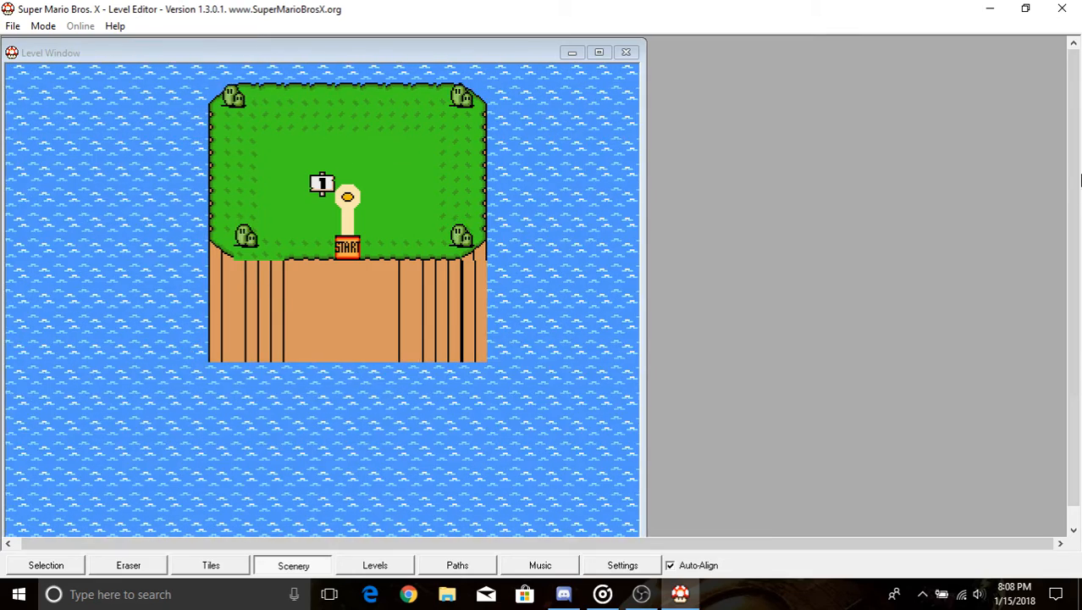
left_click_drag(1072, 254, 1071, 393)
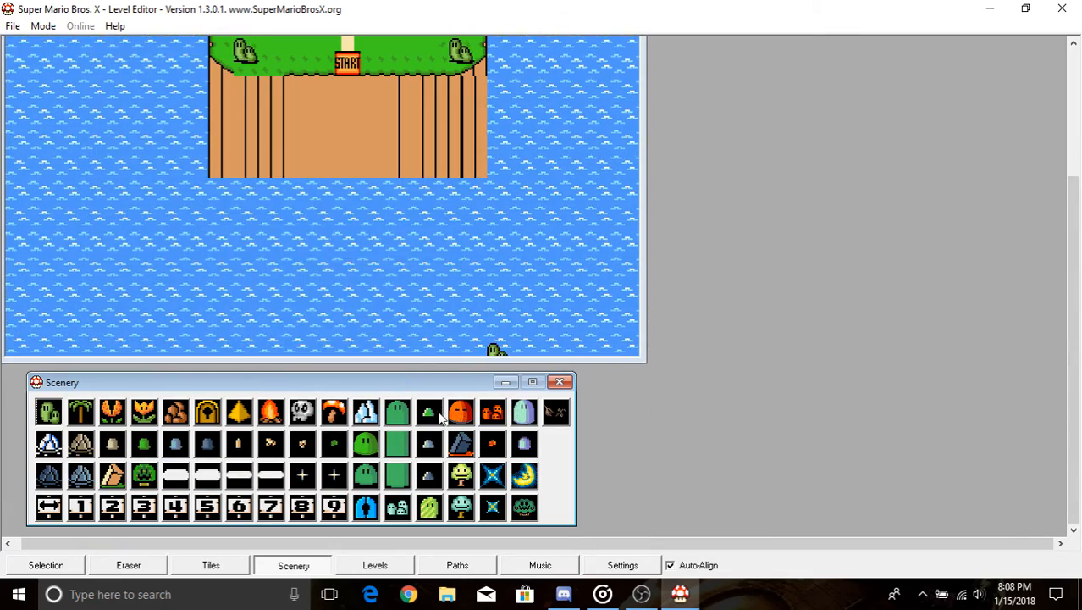
- Build a tall green hill on the island's left side from two stacked body pieces and the rounded top with eyes
left_click(397, 474)
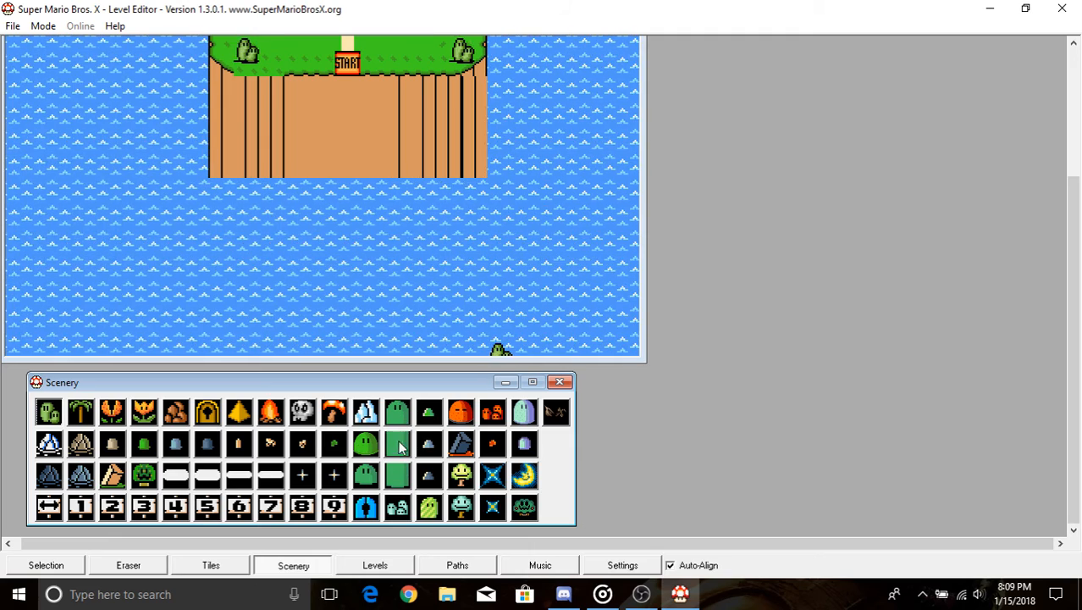
key("Up")
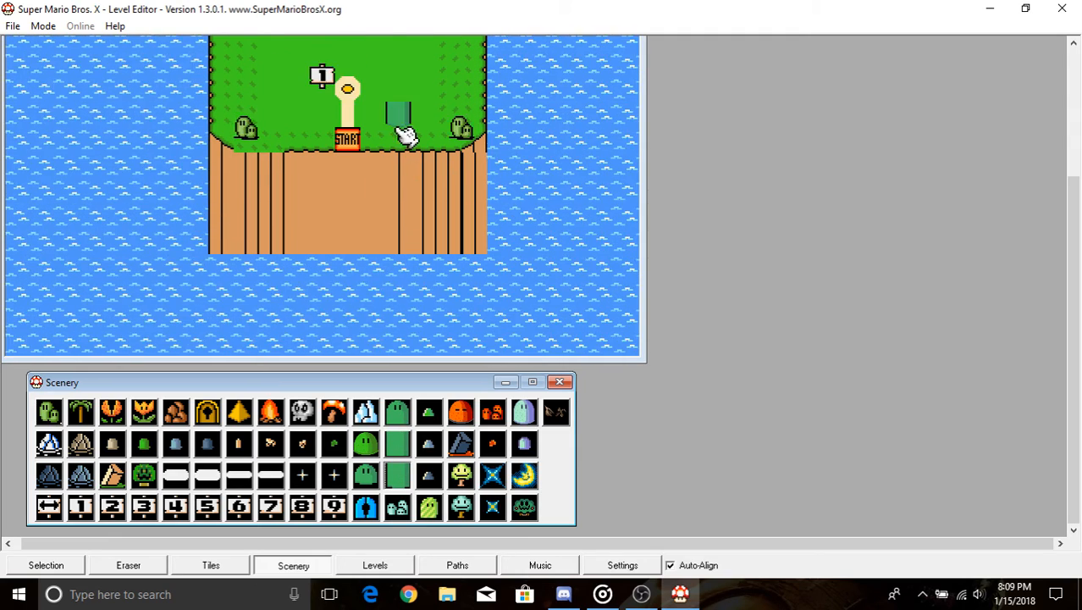
left_click(254, 160)
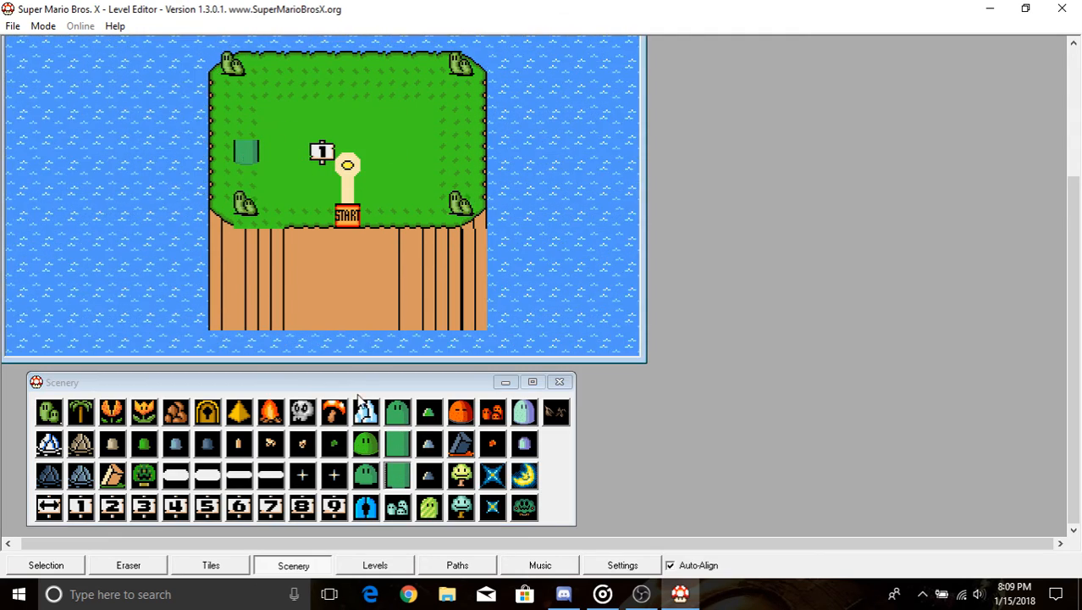
left_click(251, 131)
left_click(389, 412)
left_click(249, 114)
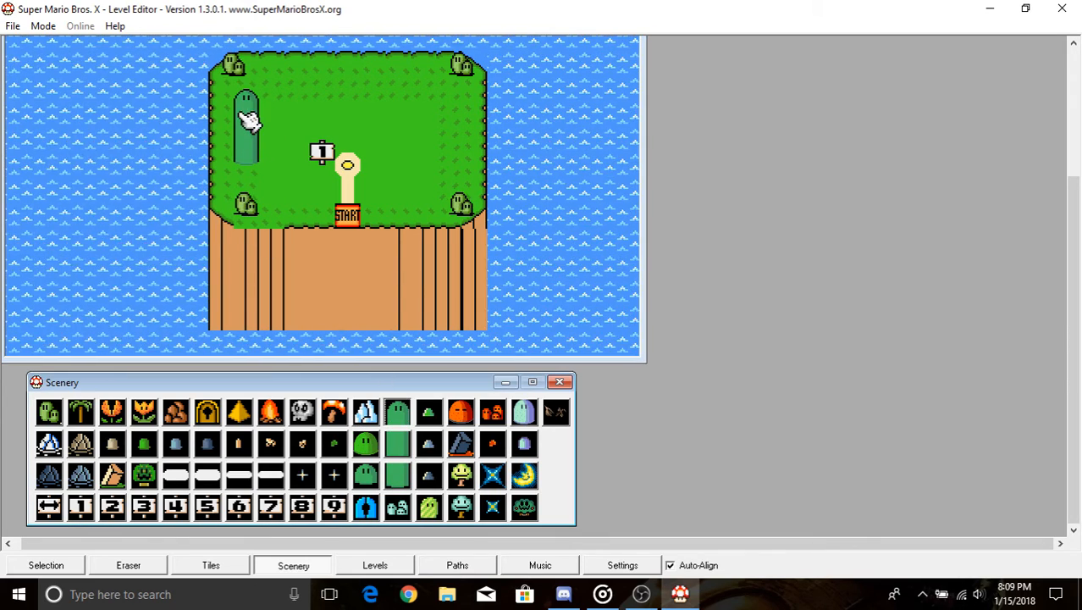
key("Right")
key("Left")
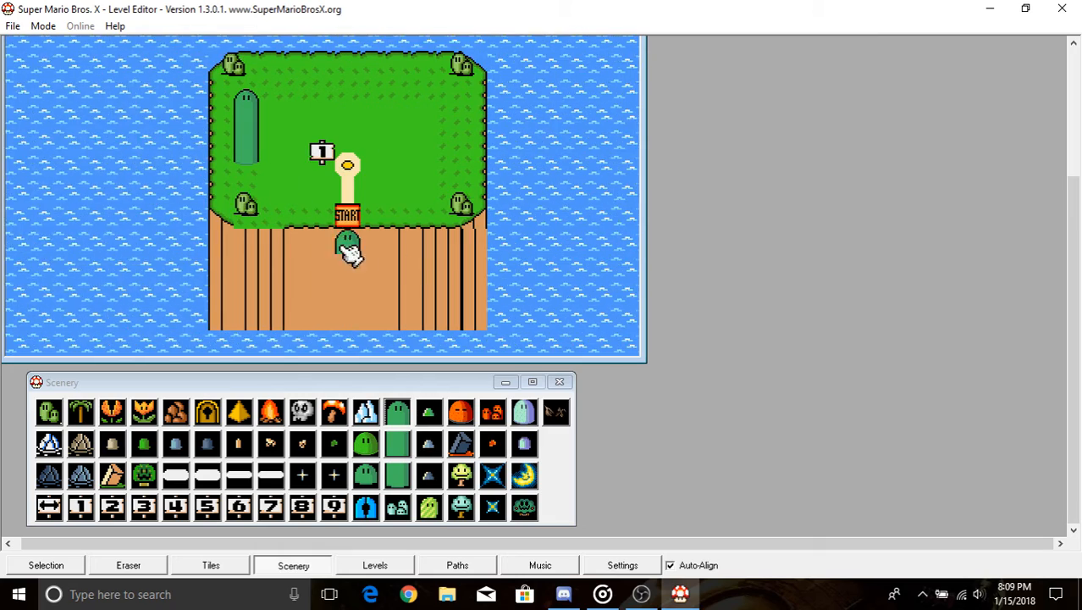
key("Down")
key("Up")
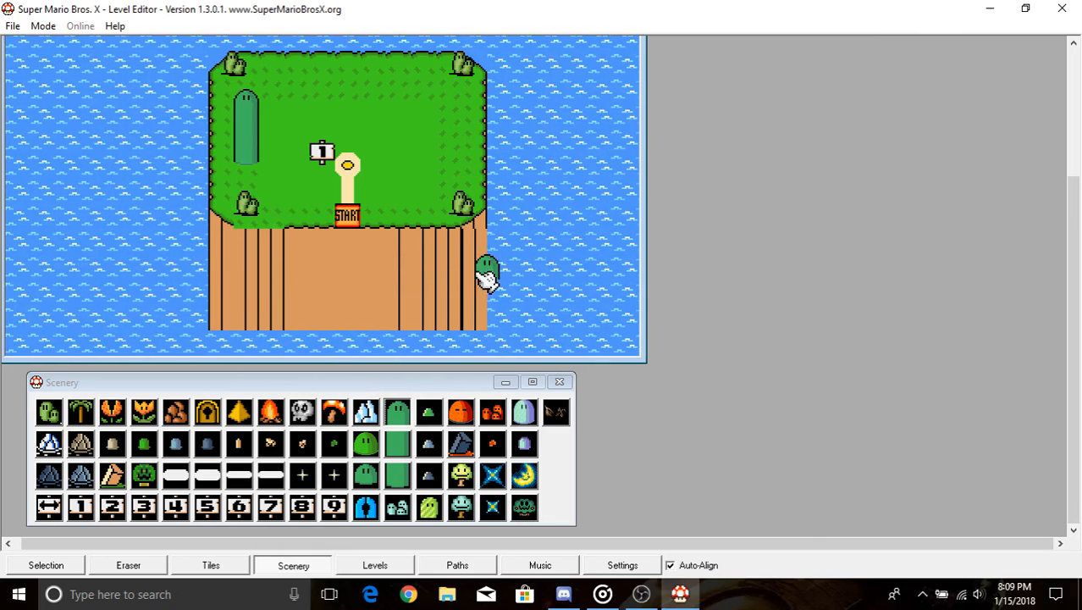
left_click(80, 506)
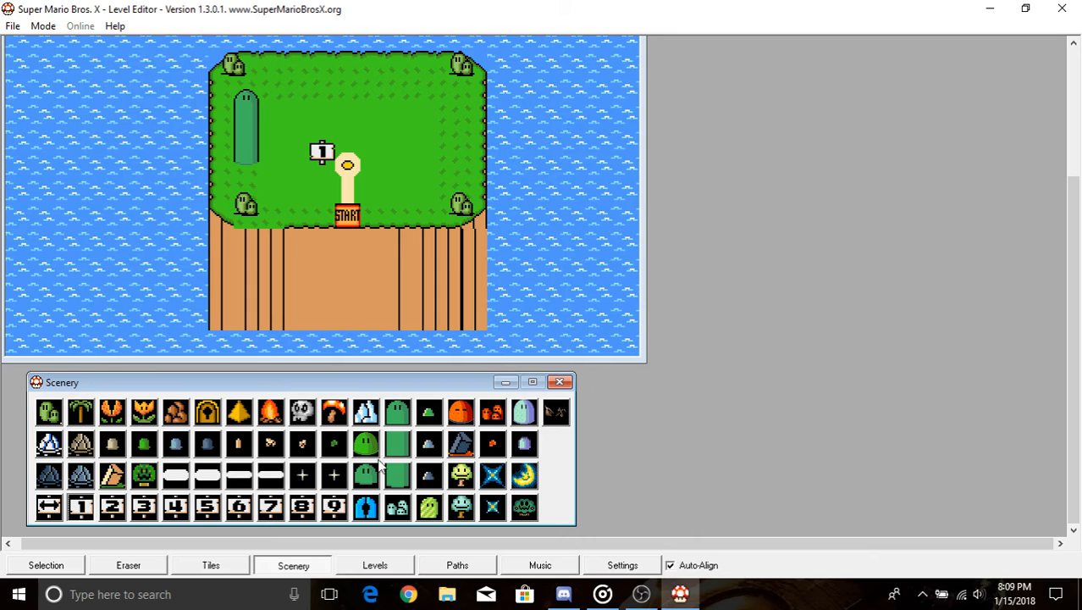
- Put away the scenery palette, display the level graphics and settings, and position them beside the island
left_click(504, 383)
left_click(375, 565)
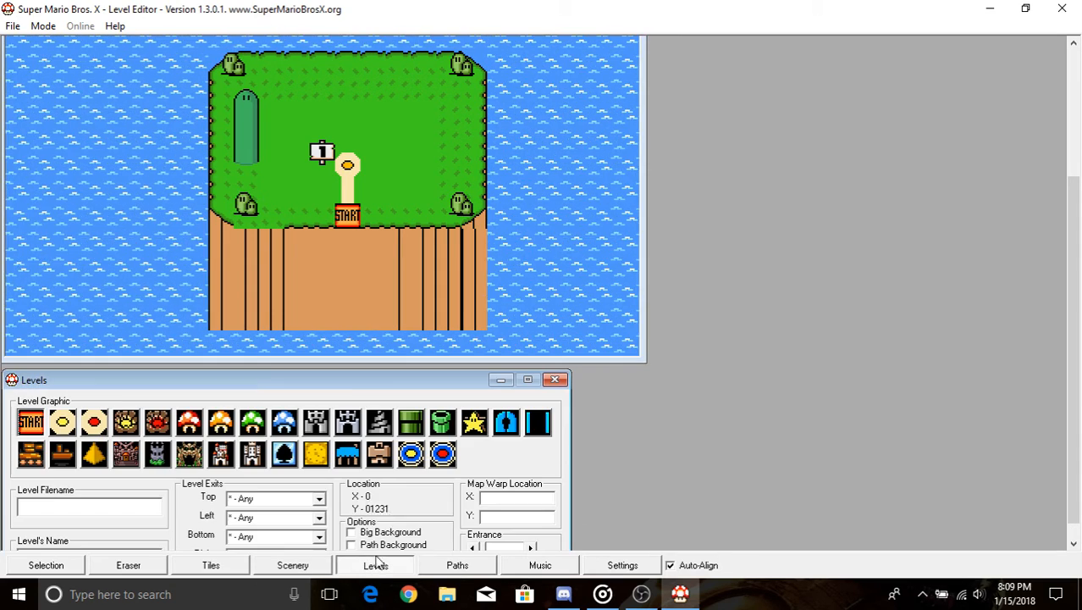
left_click_drag(343, 379, 442, 379)
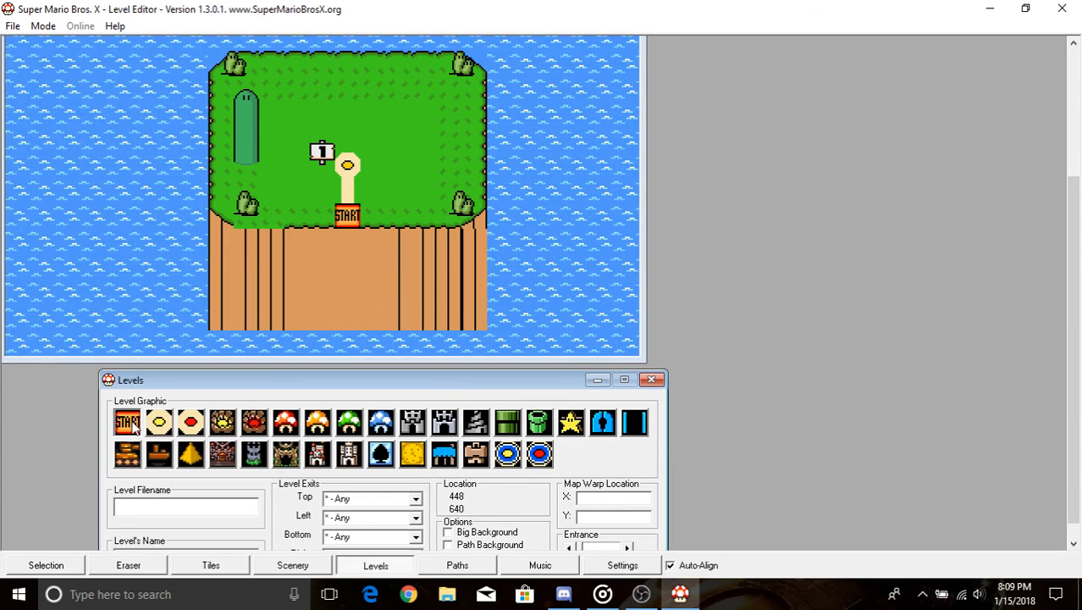
left_click_drag(289, 384, 739, 158)
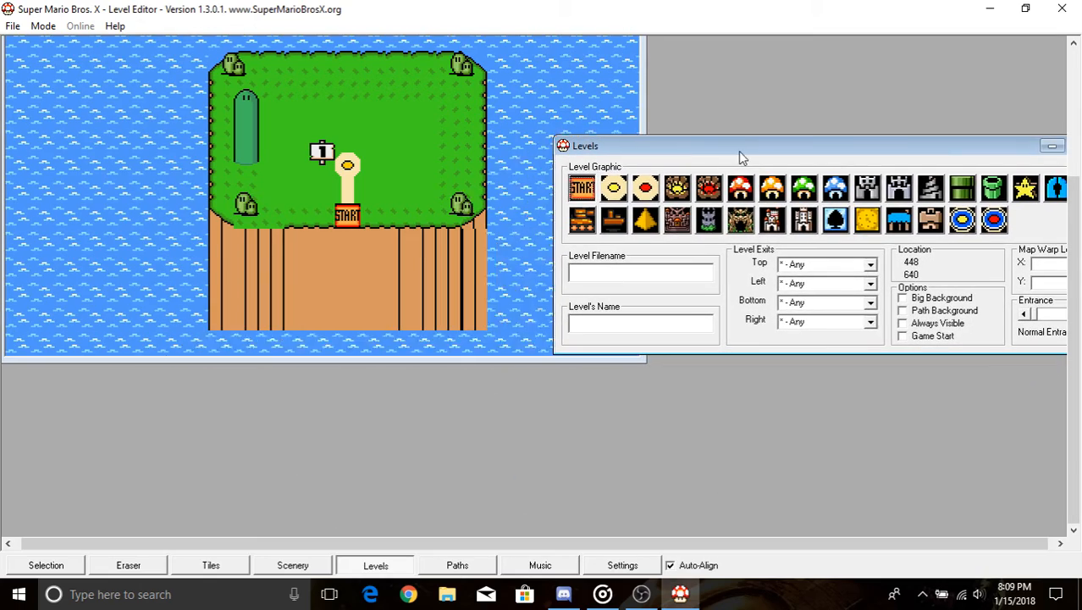
left_click_drag(907, 153, 836, 38)
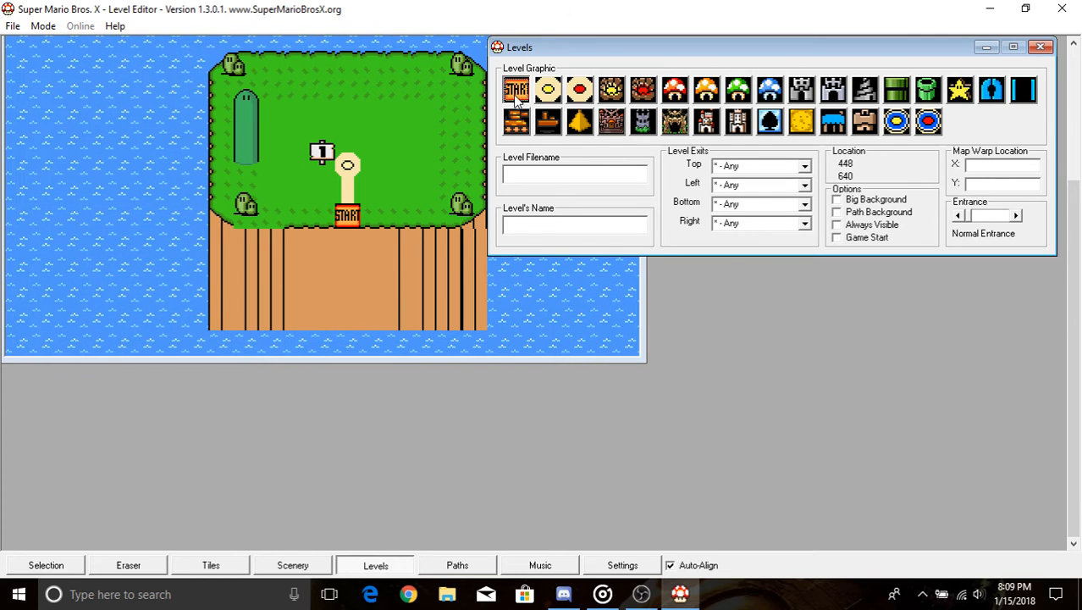
- Place the START level graphic over the island's existing start point, trying out the Game Start option
left_click(359, 230)
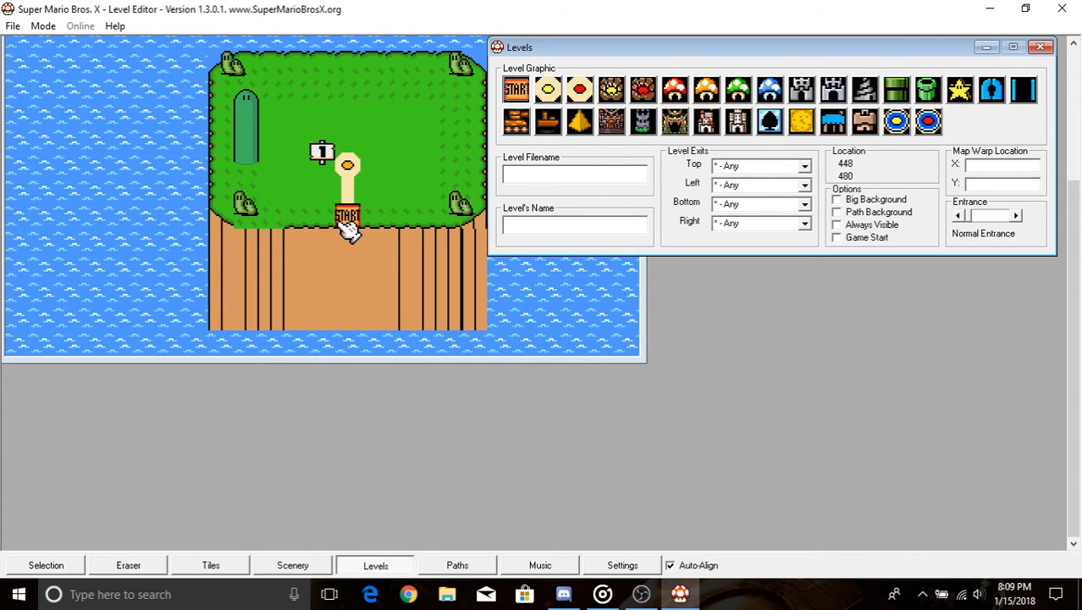
left_click(837, 238)
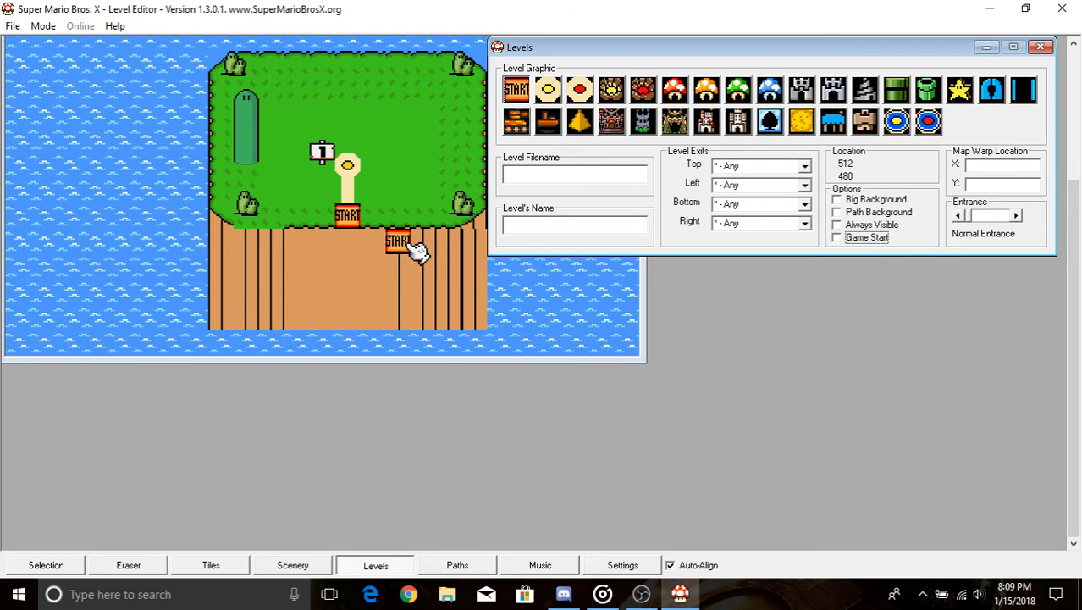
left_click(359, 225)
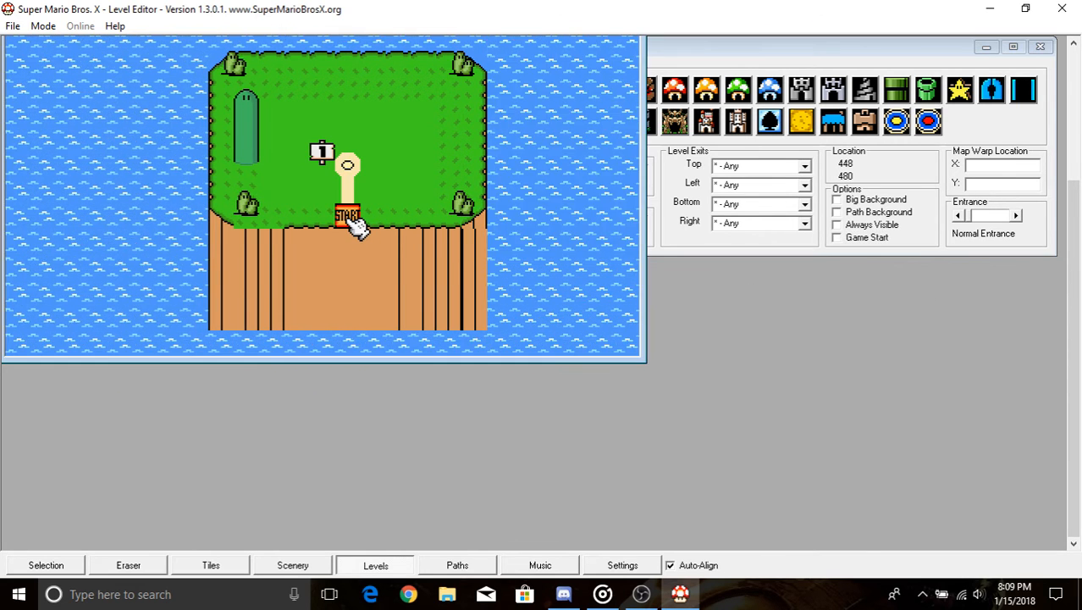
- Try a second START level graphic on the island's lower edge beside the existing one, and erase it
left_click(405, 225)
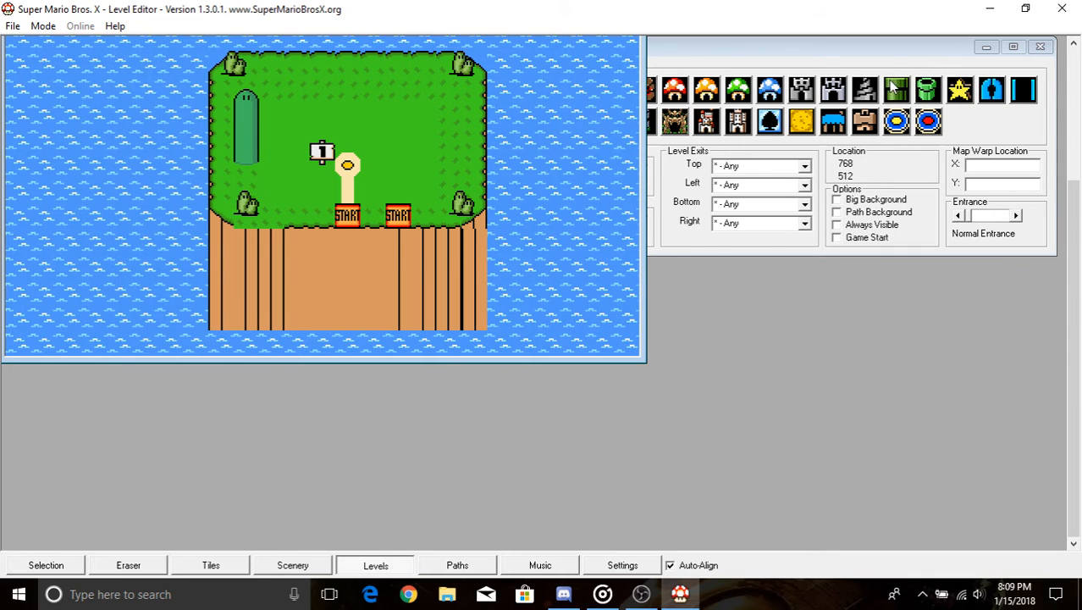
left_click(889, 54)
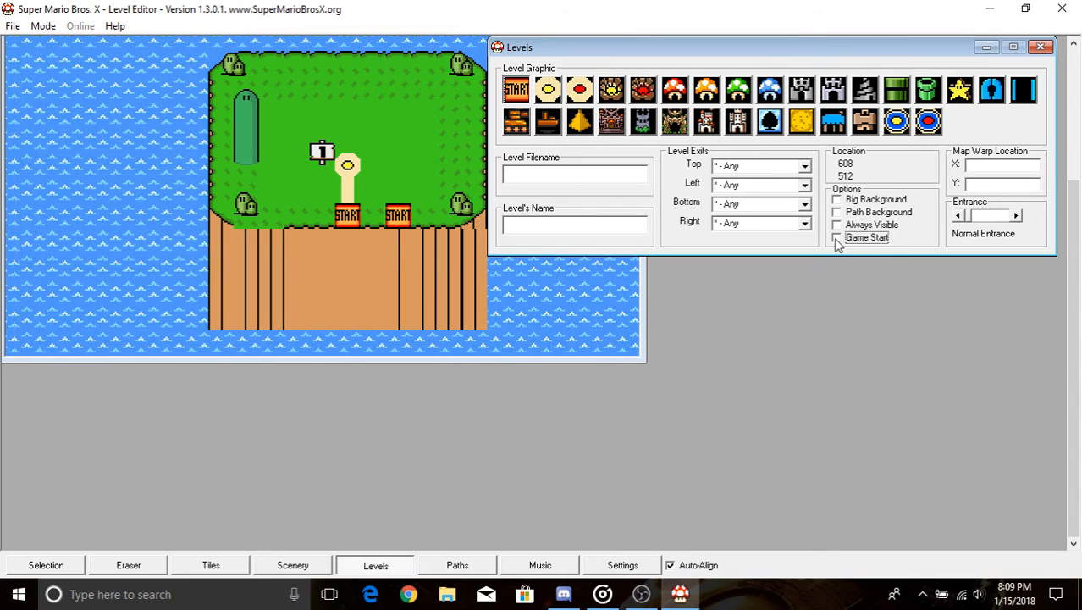
left_click(158, 563)
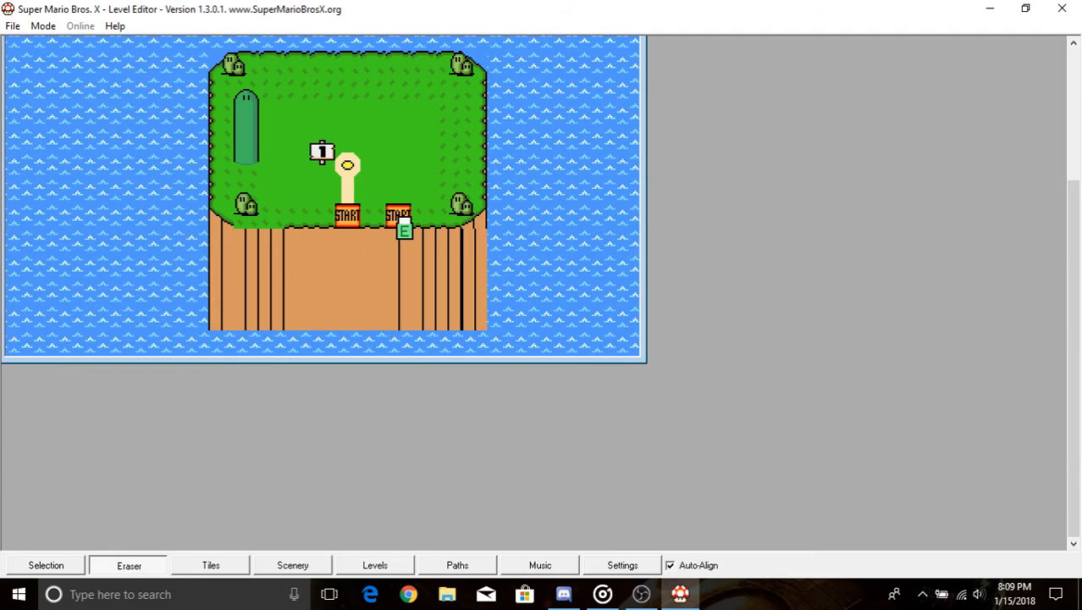
left_click(403, 224)
- Restore the minimized scenery palette and return to the level graphics and settings
left_click(293, 565)
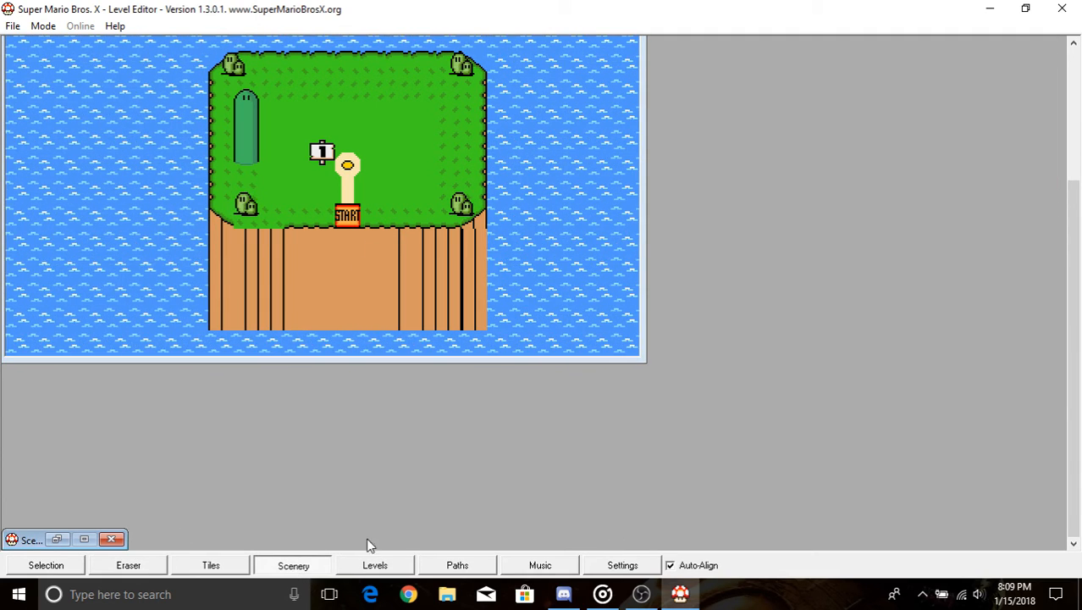
left_click(58, 538)
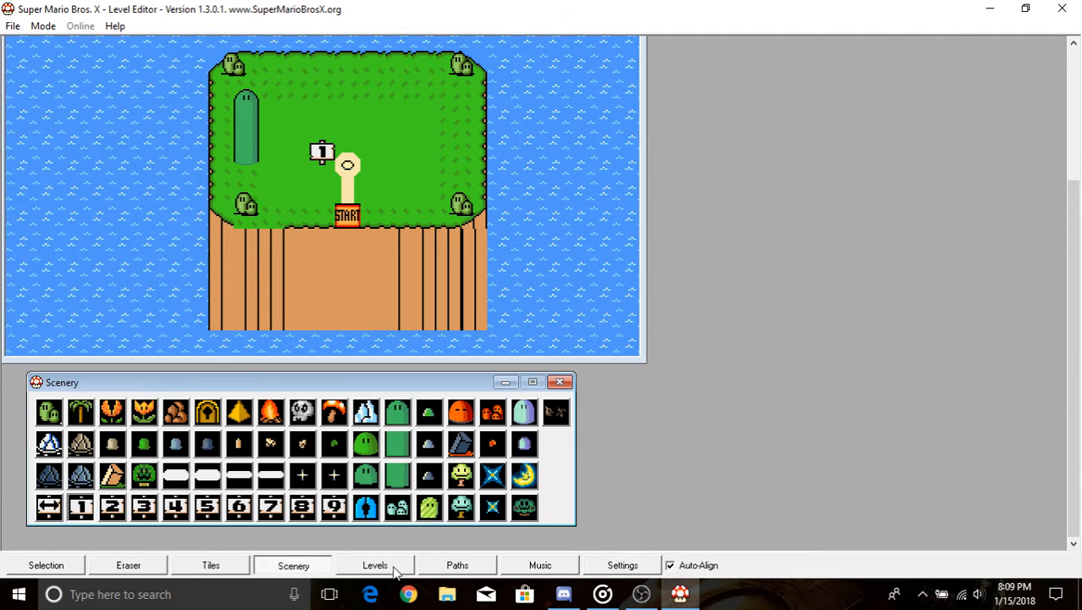
left_click(376, 565)
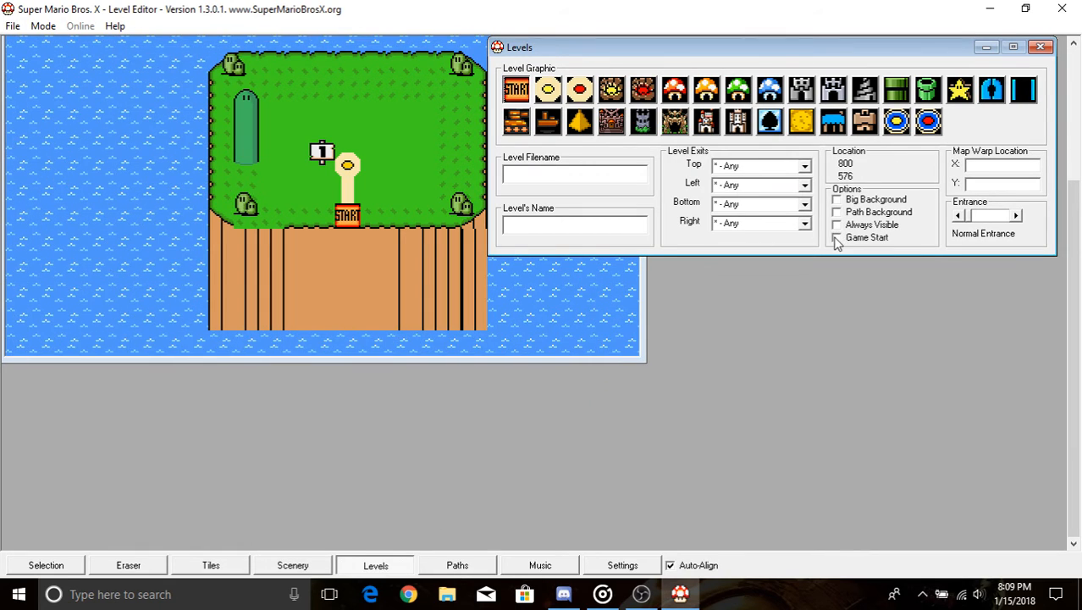
- Enable Game Start while trying out another START graphic beside the existing one, and erase the extra graphic
left_click(404, 224)
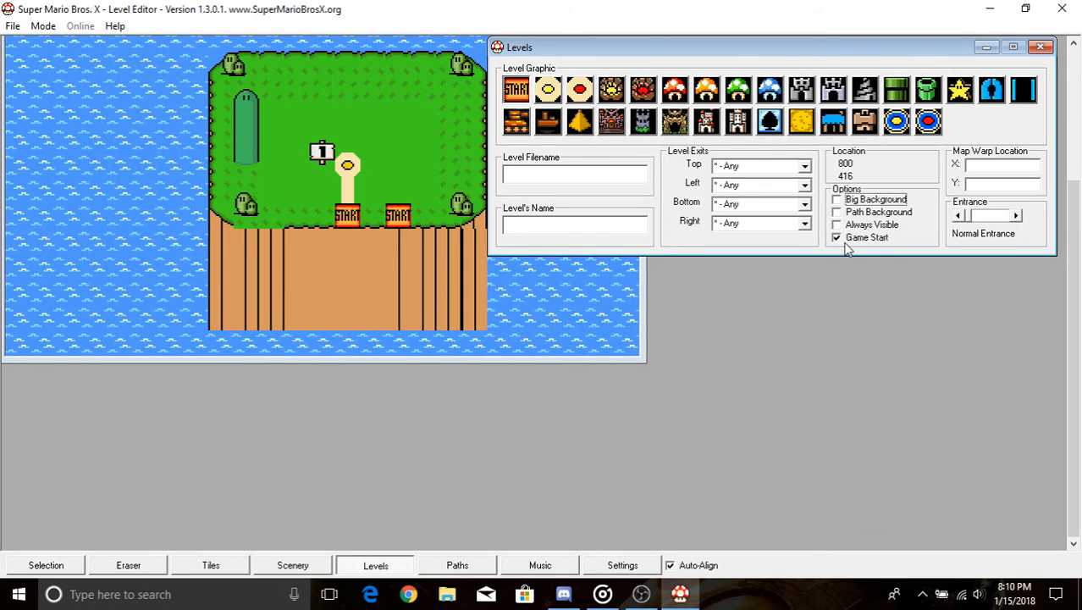
left_click(127, 565)
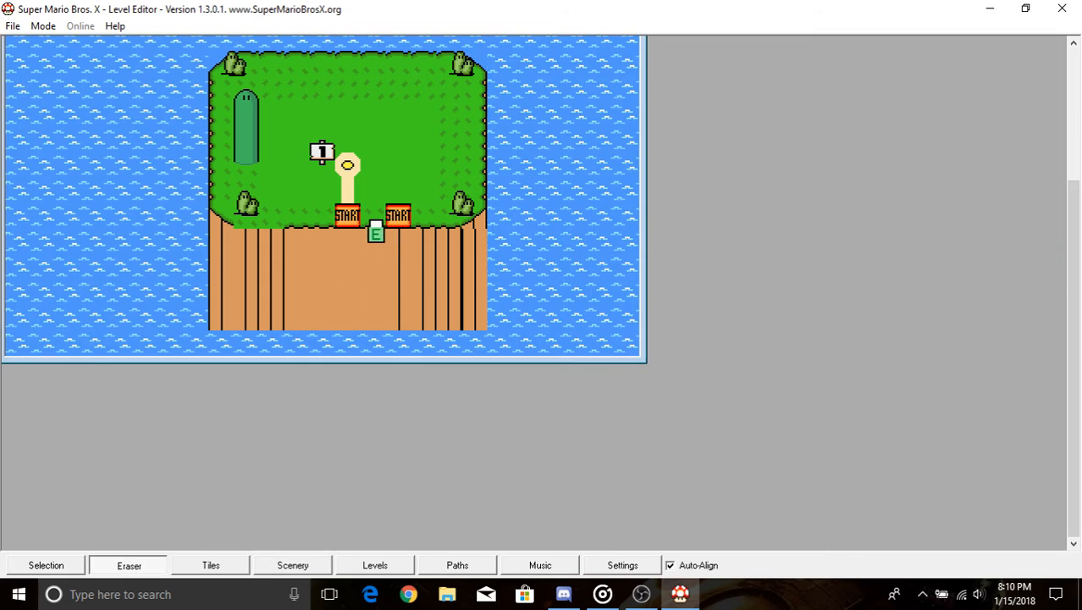
left_click(290, 564)
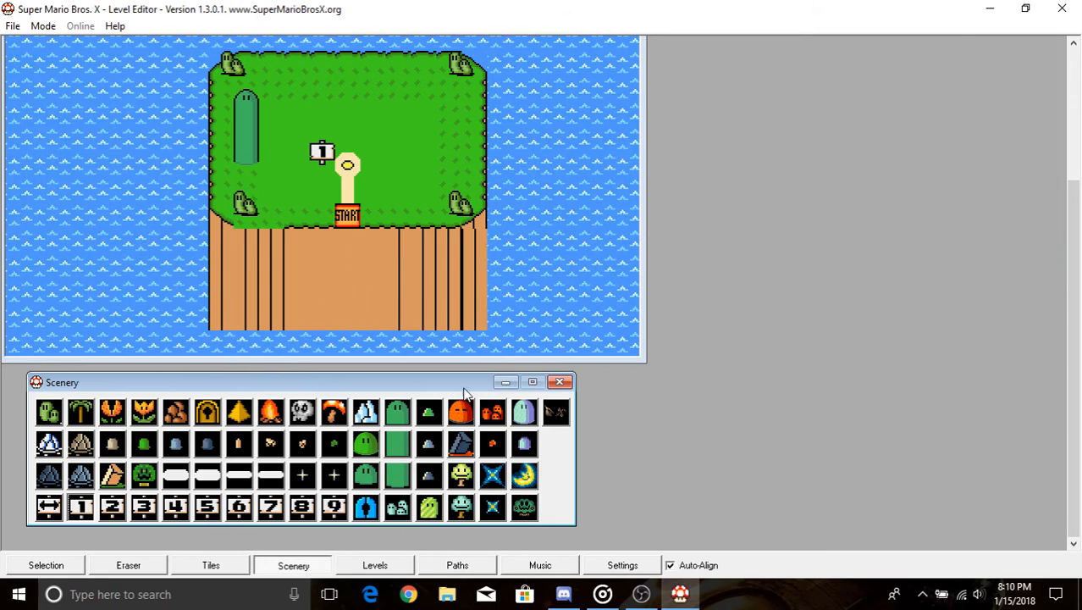
left_click(375, 565)
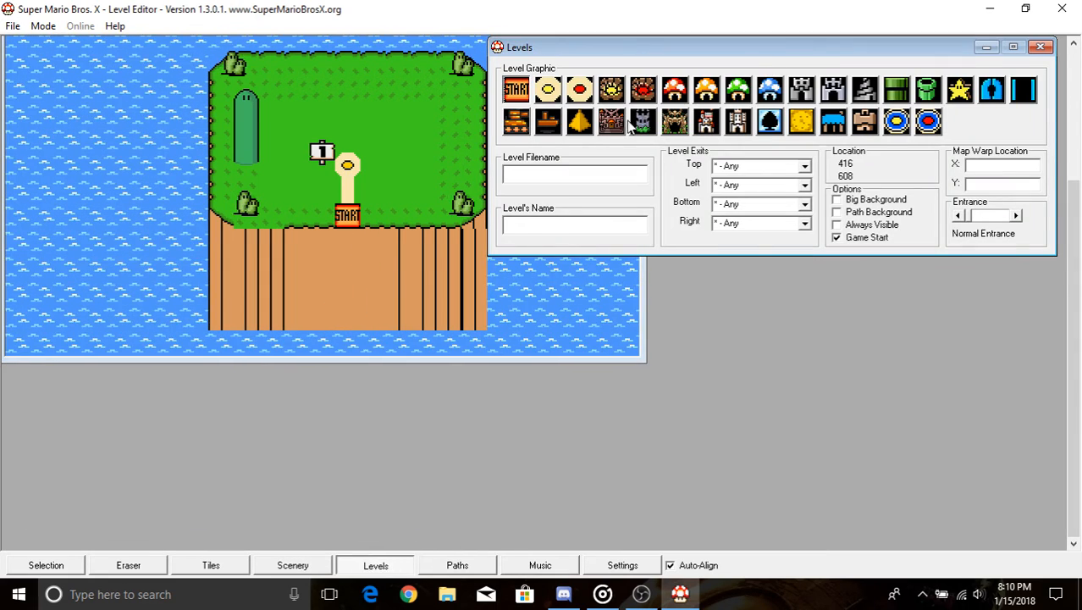
- Build a short path just right of the existing level point from a vertical piece topped by a round piece
left_click(455, 567)
left_click(377, 200)
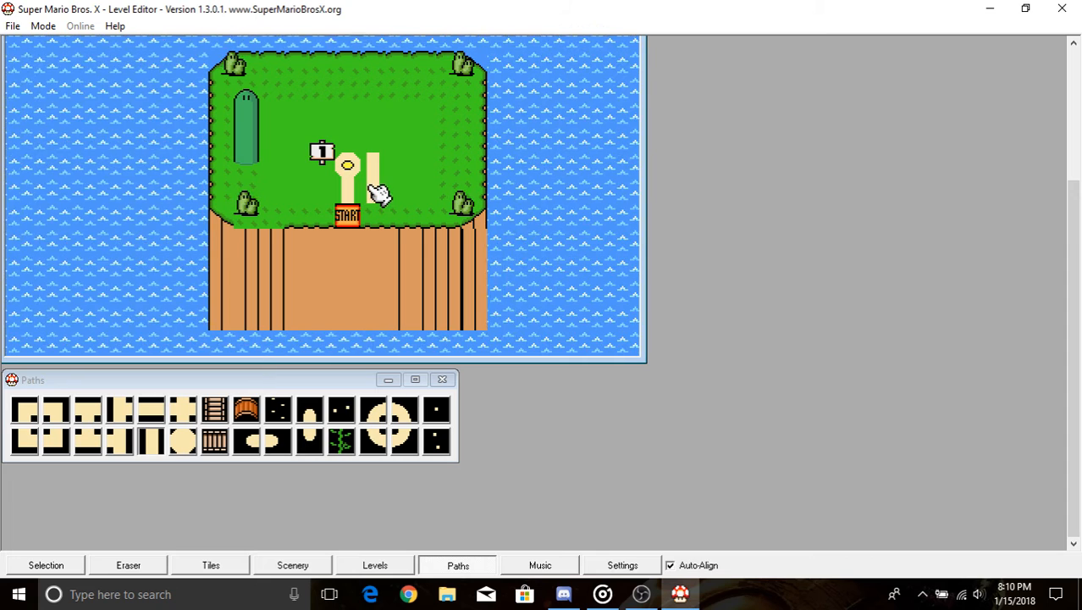
left_click(193, 446)
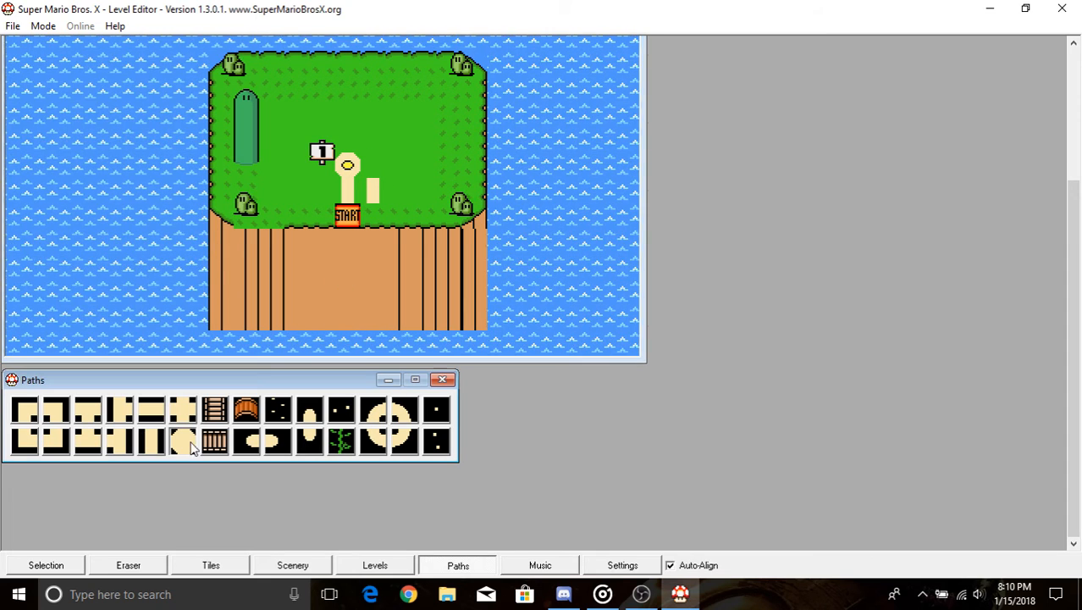
left_click(371, 180)
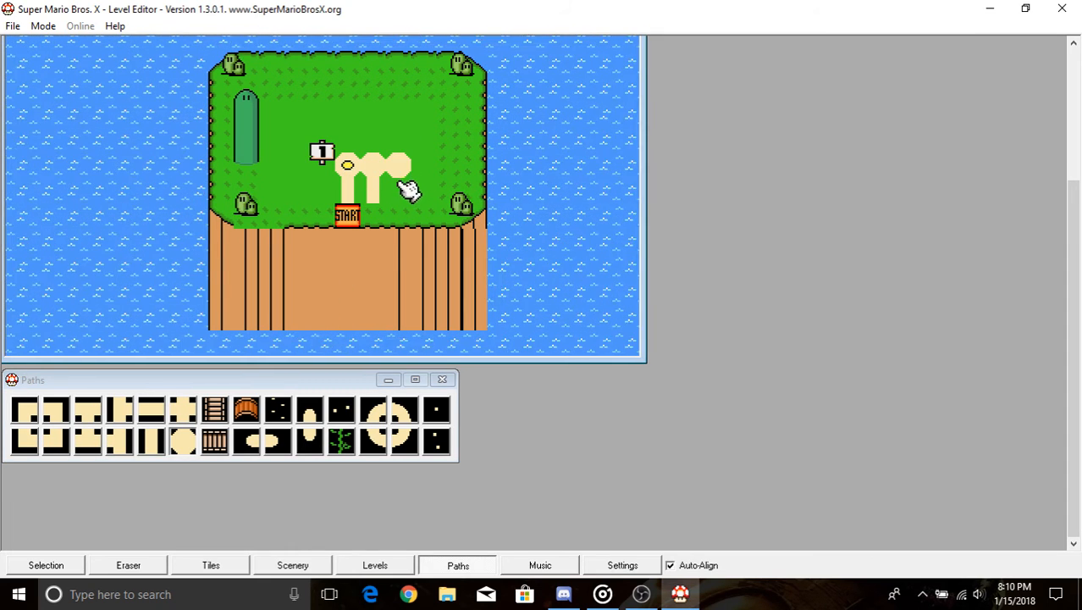
- Try out the yellow level point graphic on the new round path piece
left_click(375, 566)
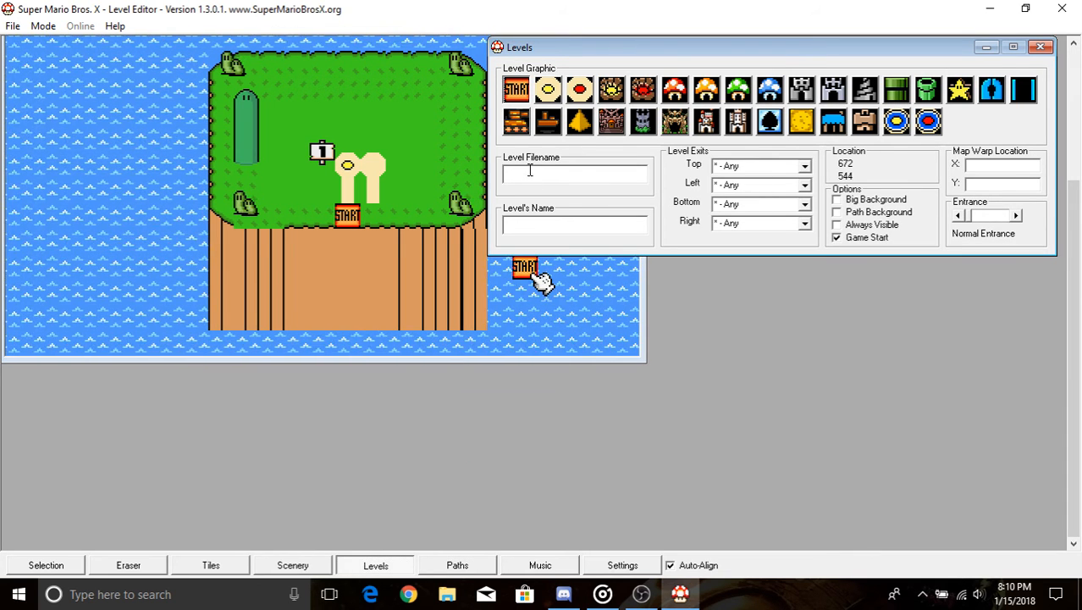
left_click(561, 93)
left_click(373, 174)
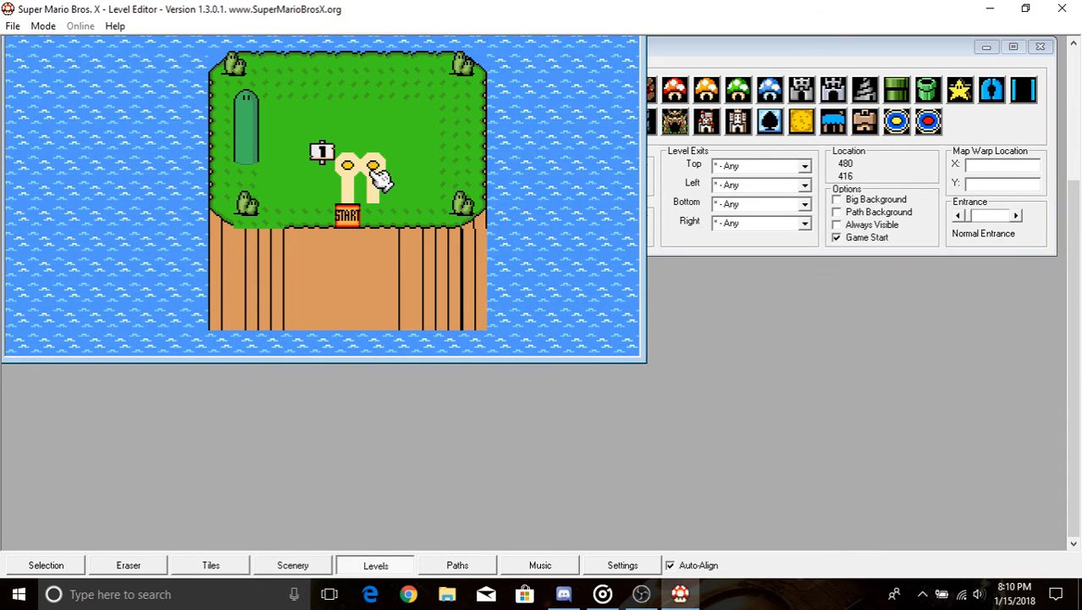
left_click(375, 169)
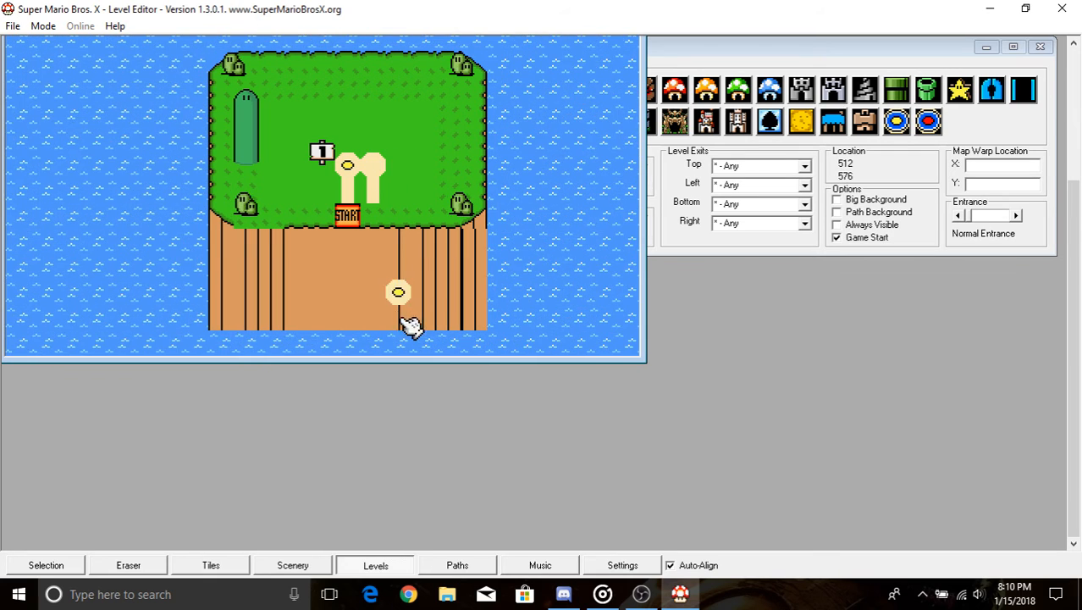
- Erase the round and vertical path pieces beside the existing level point
left_click(788, 65)
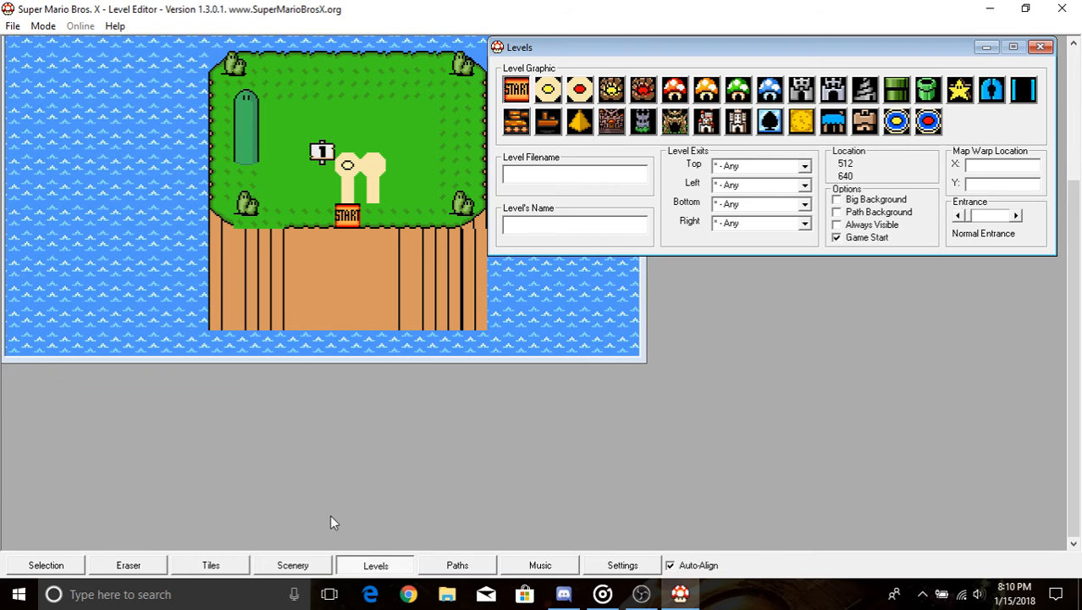
left_click(123, 569)
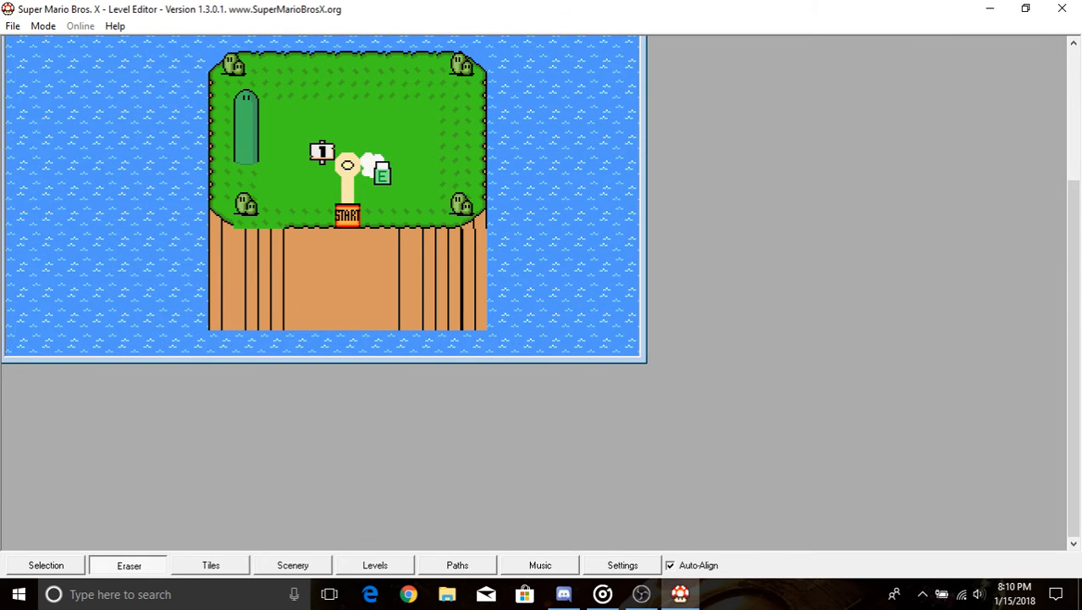
left_click(369, 567)
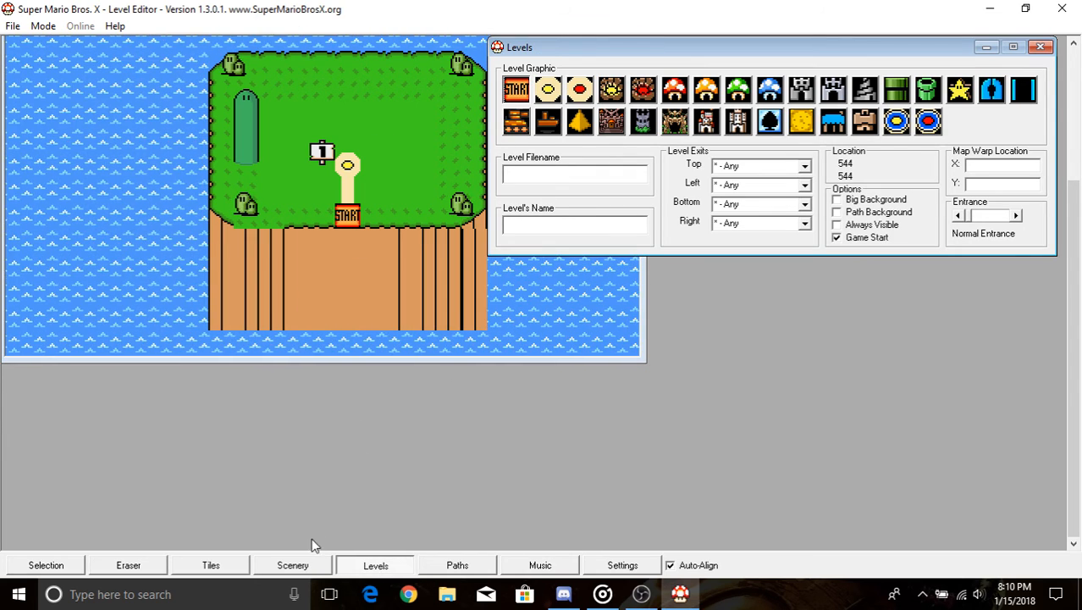
left_click(211, 565)
- Build a short path in the island's upper-right area from a vertical piece topped by a round piece
left_click(454, 565)
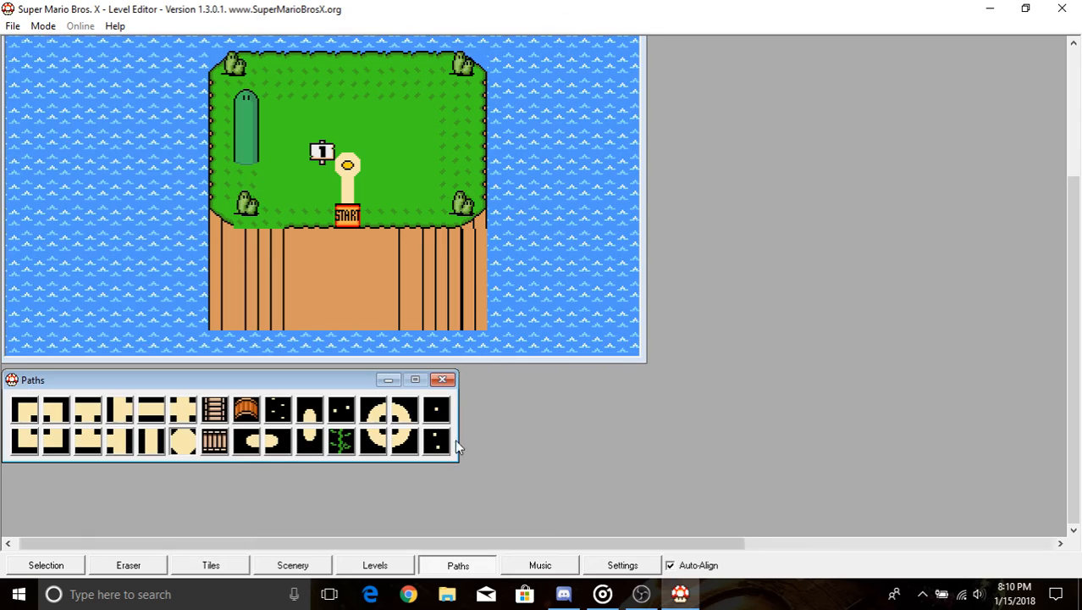
left_click(148, 442)
left_click(400, 144)
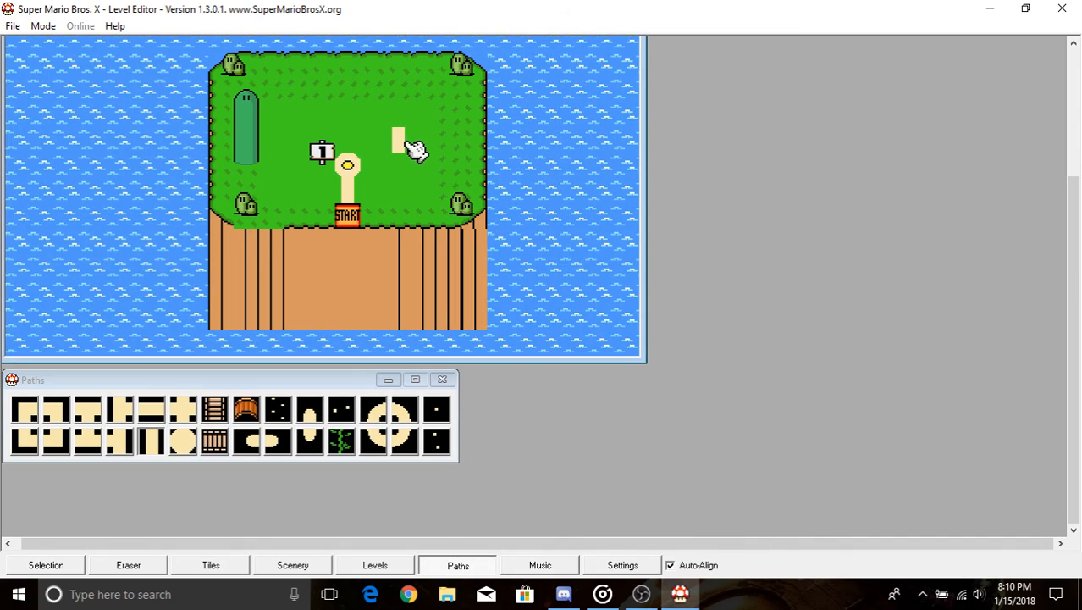
left_click(184, 442)
left_click(402, 127)
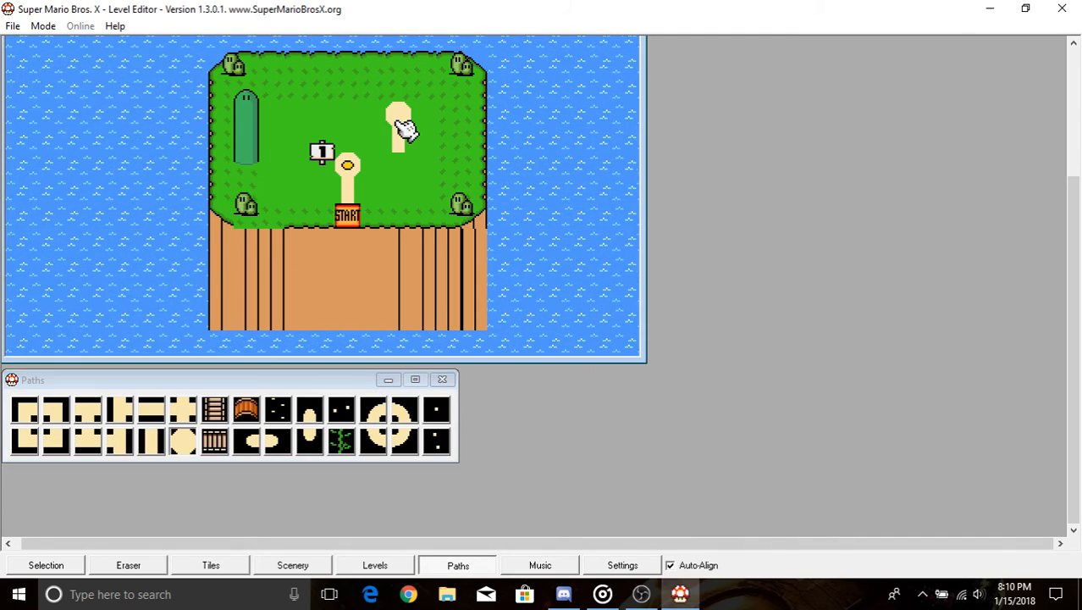
left_click(353, 176)
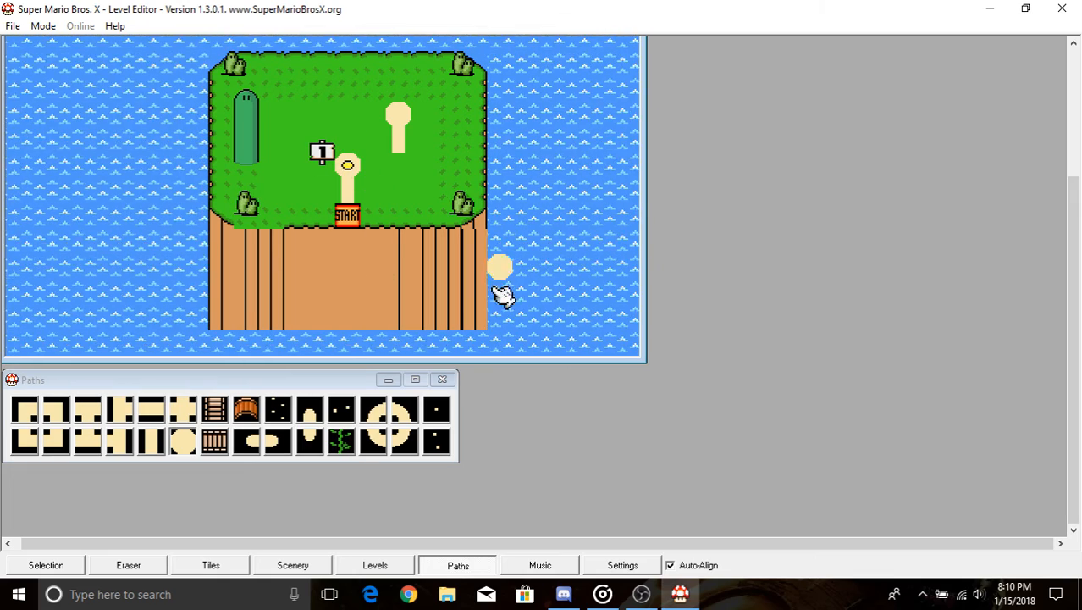
left_click(353, 566)
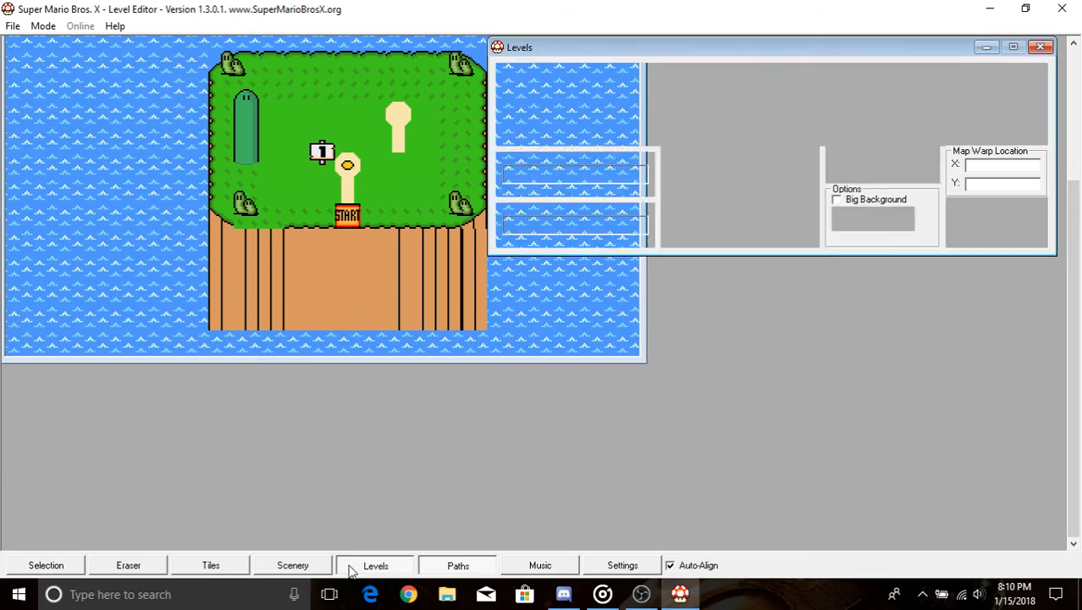
left_click(261, 566)
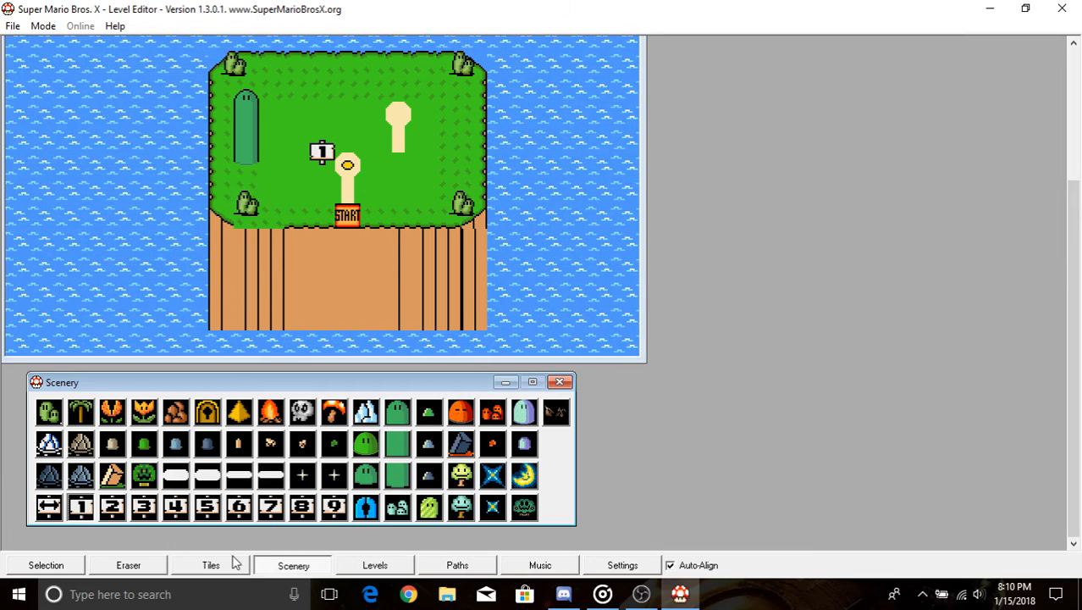
left_click(235, 561)
left_click(476, 562)
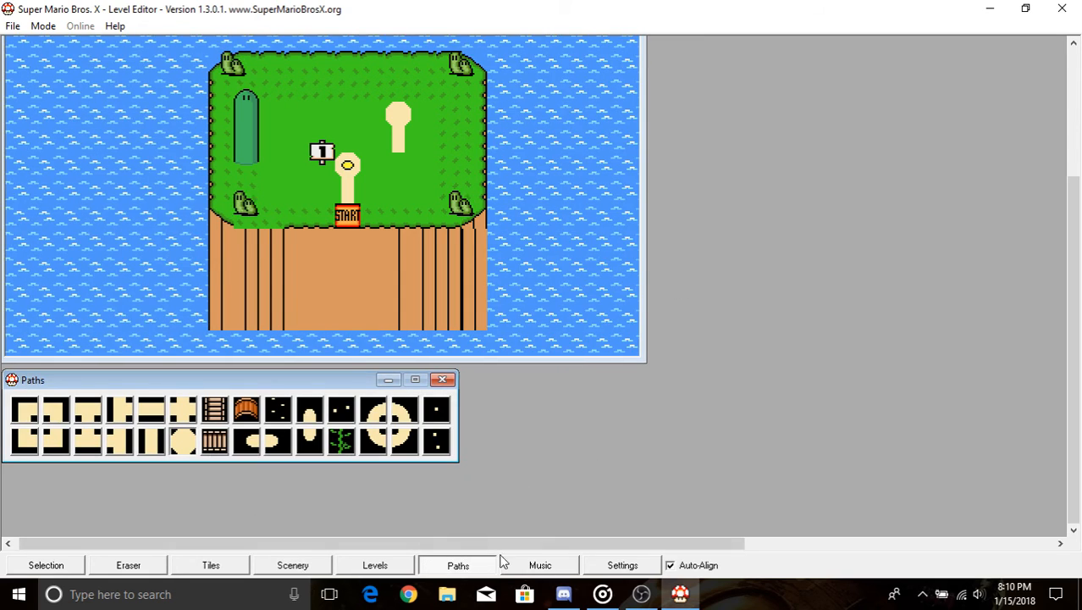
left_click(511, 568)
- Try out the yellow level point near the upper-right path, and erase the round piece from that path
left_click(388, 566)
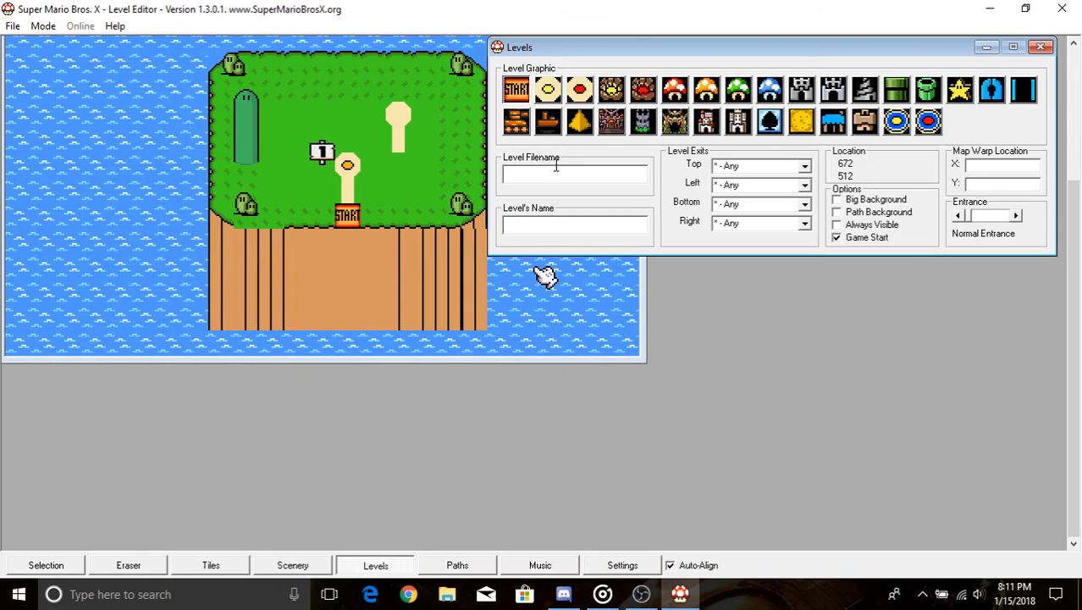
left_click(433, 139)
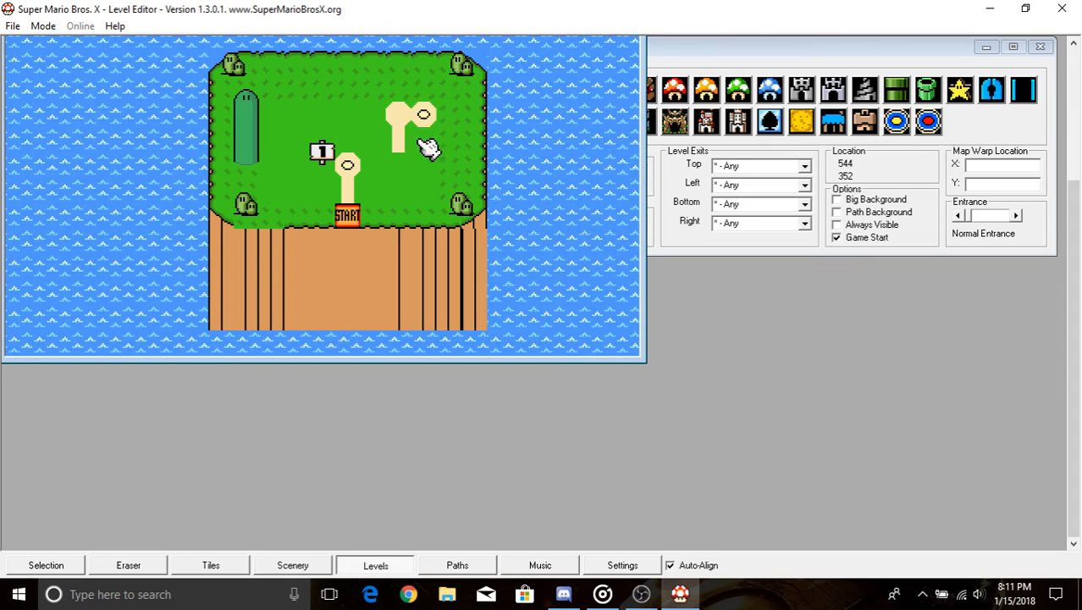
left_click(129, 565)
left_click(398, 114)
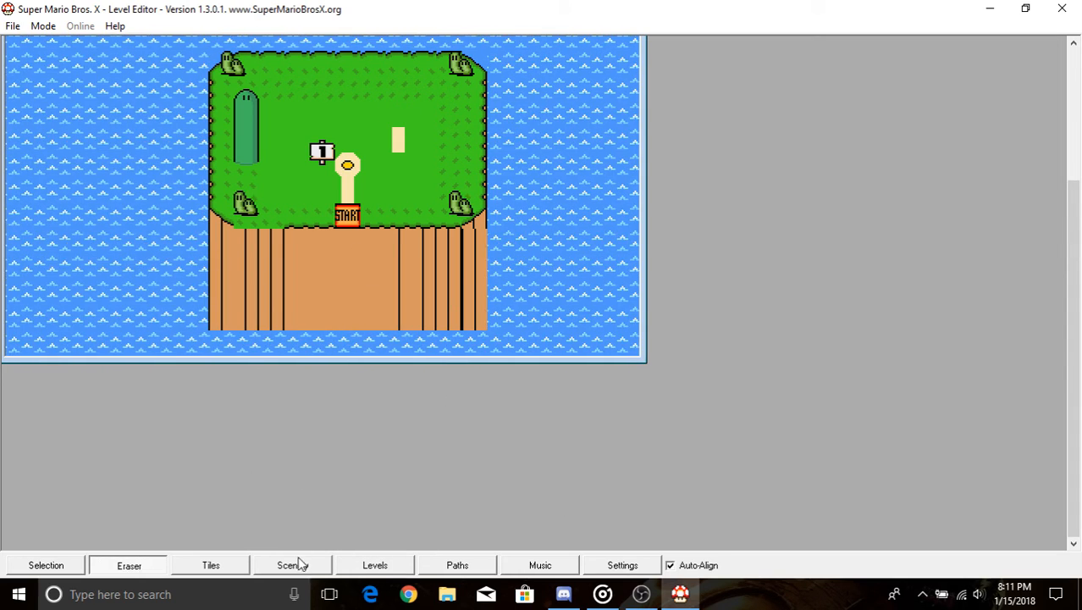
left_click(360, 566)
left_click(211, 565)
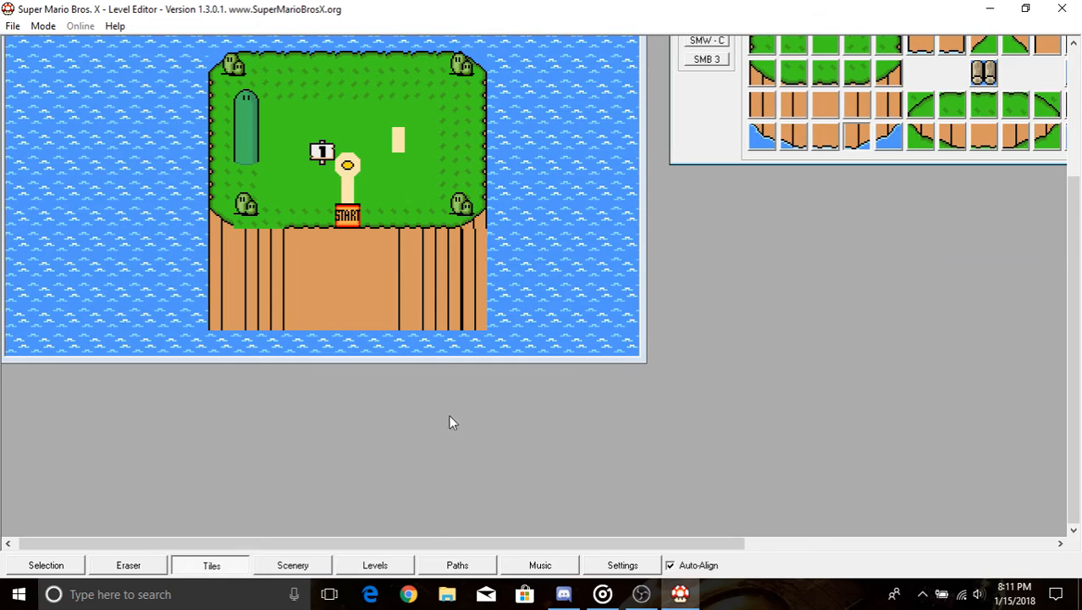
left_click(403, 567)
left_click(470, 569)
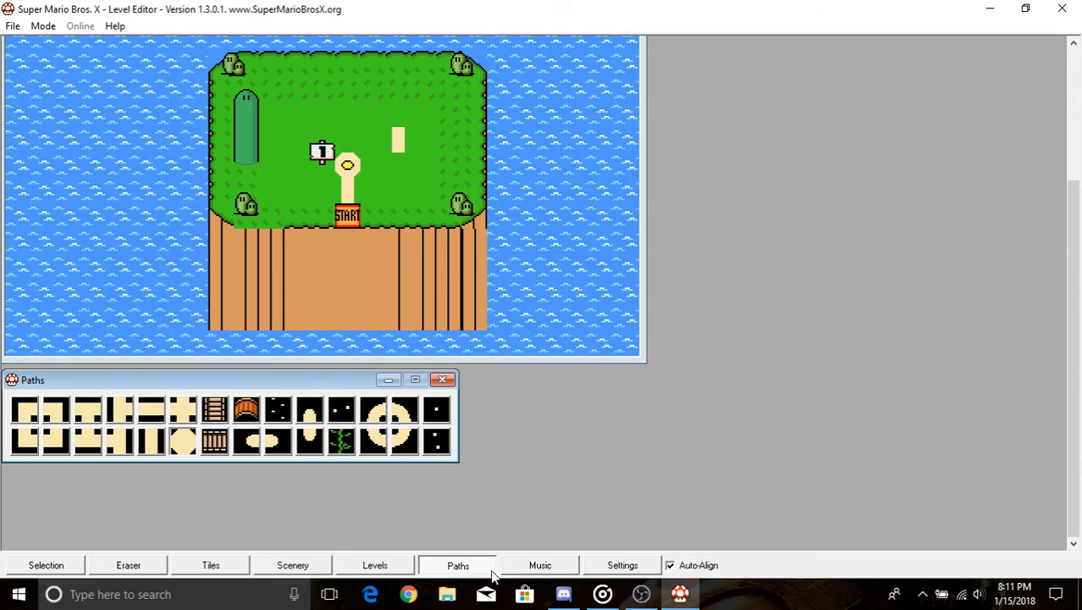
- Place a yellow level point above the vertical path piece in the island's upper-right area, and erase it
left_click(376, 563)
left_click(398, 114)
left_click(410, 131)
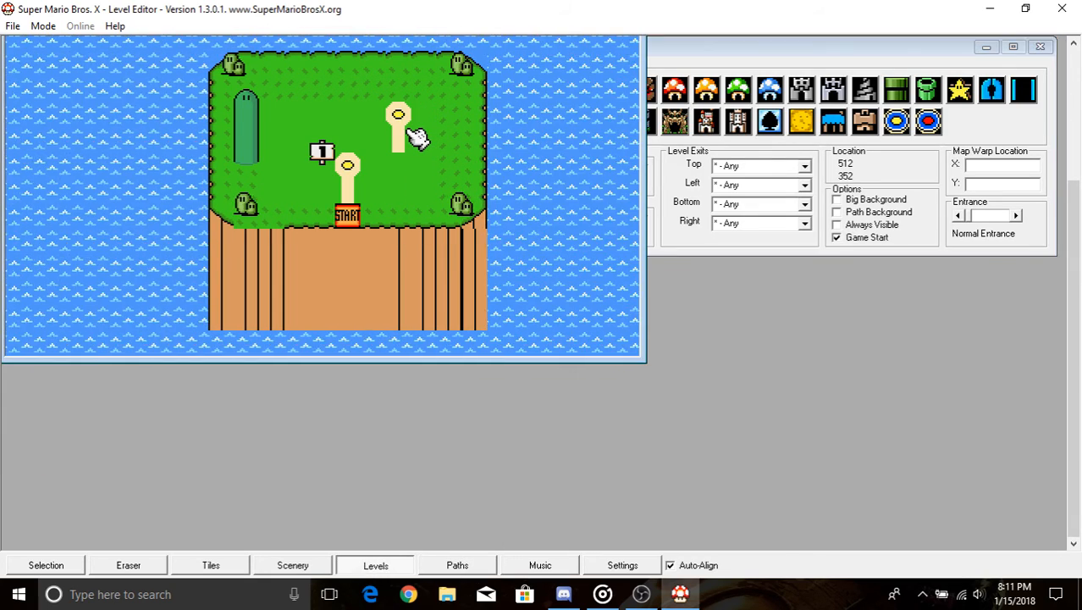
left_click(158, 567)
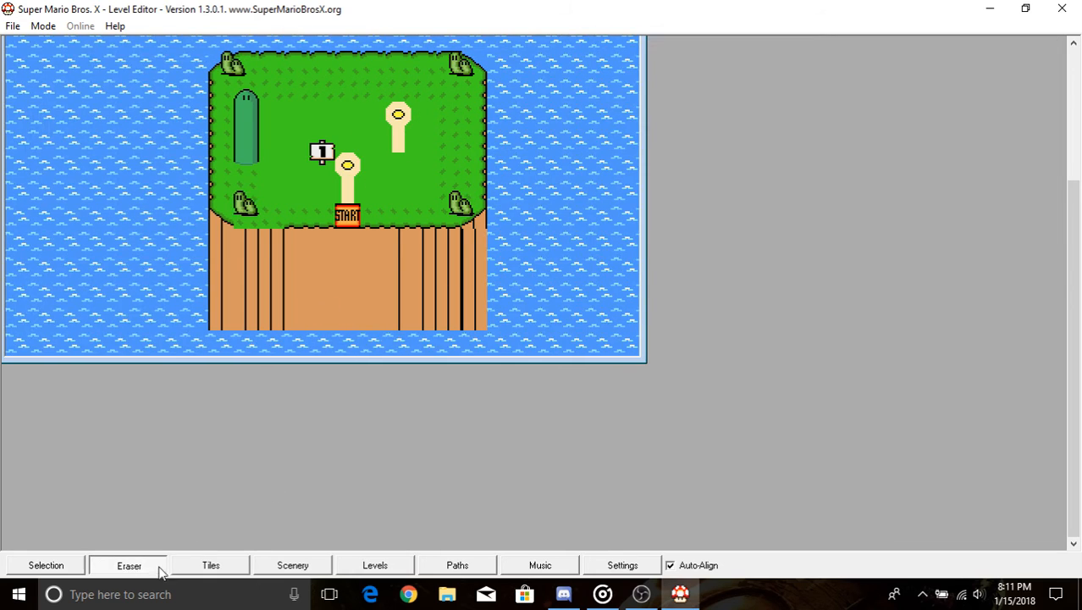
left_click(398, 115)
- Return to the level graphics and settings, and minimize the editor to show the desktop
left_click(385, 565)
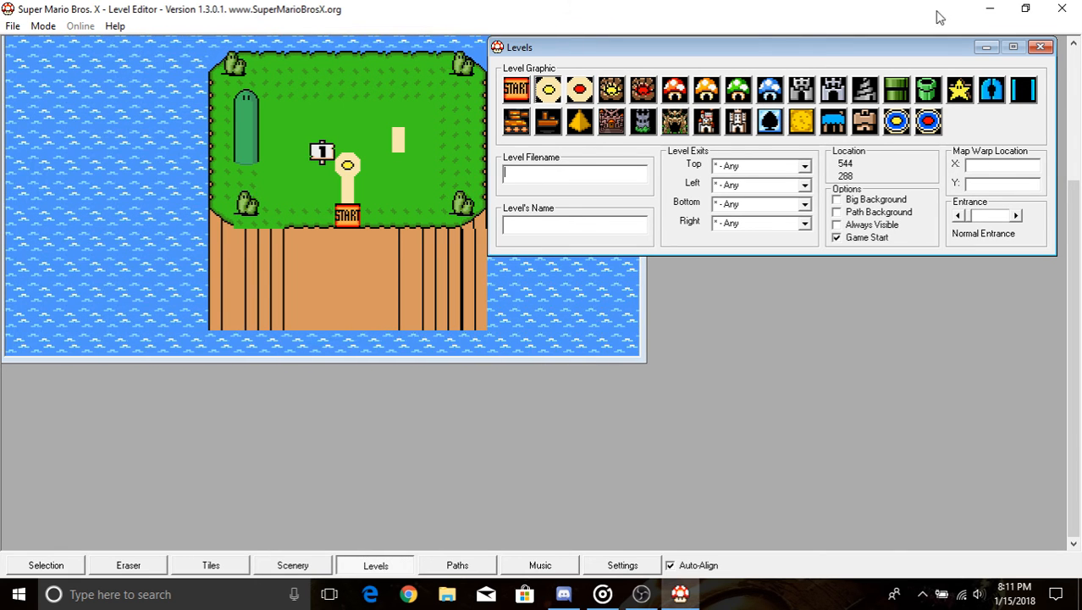
left_click(991, 14)
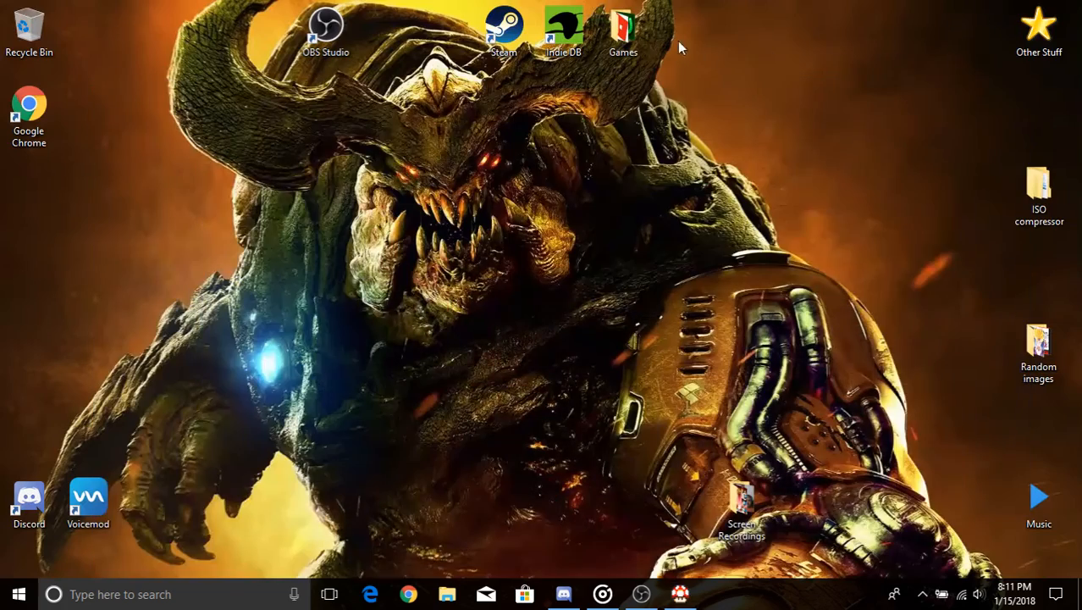
- Browse the Games folder to the worlds folder of SMBX 1.3.0.1 under Mario Maker stuff to look up the level filenames
double_click(627, 42)
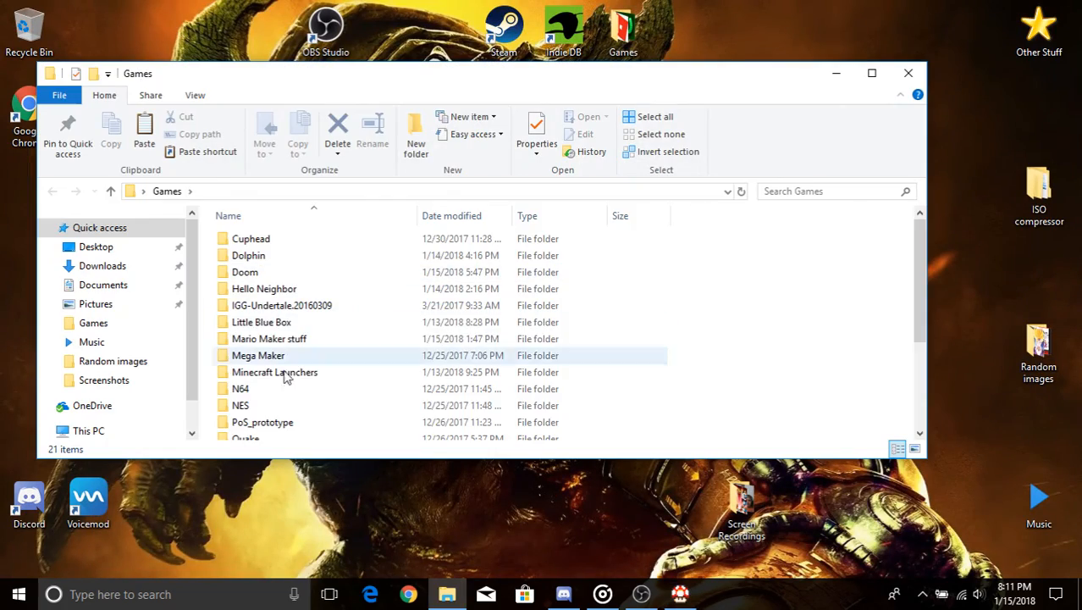
scroll(288, 356, "down", 1)
double_click(289, 298)
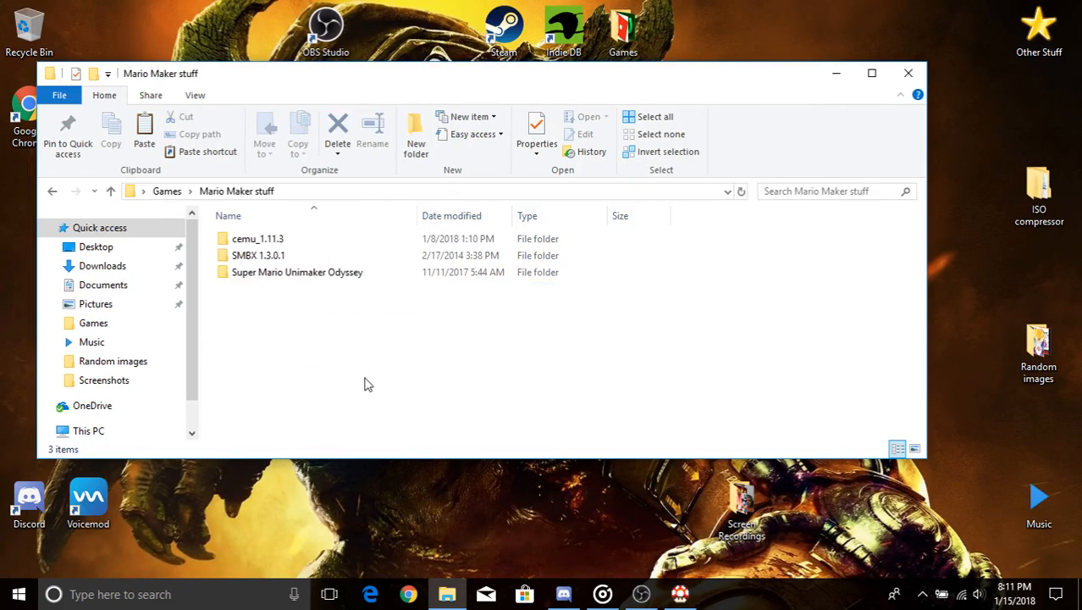
double_click(317, 257)
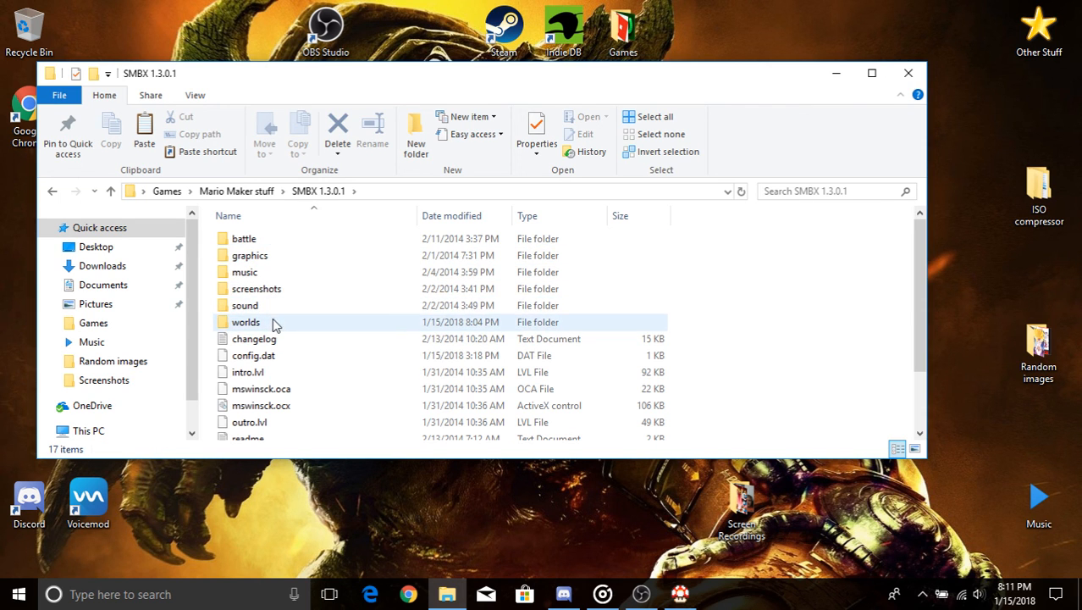
double_click(272, 321)
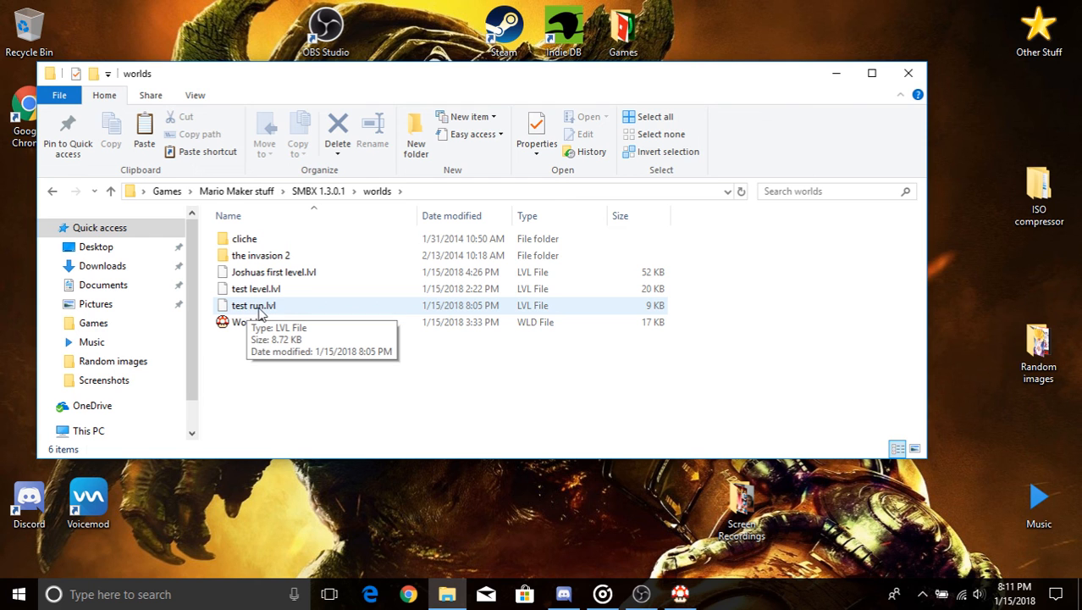
- Return to the Super Mario Bros. X editor, link the level point above START to "test run", and enter "hdushadu" as the level's name
left_click(678, 594)
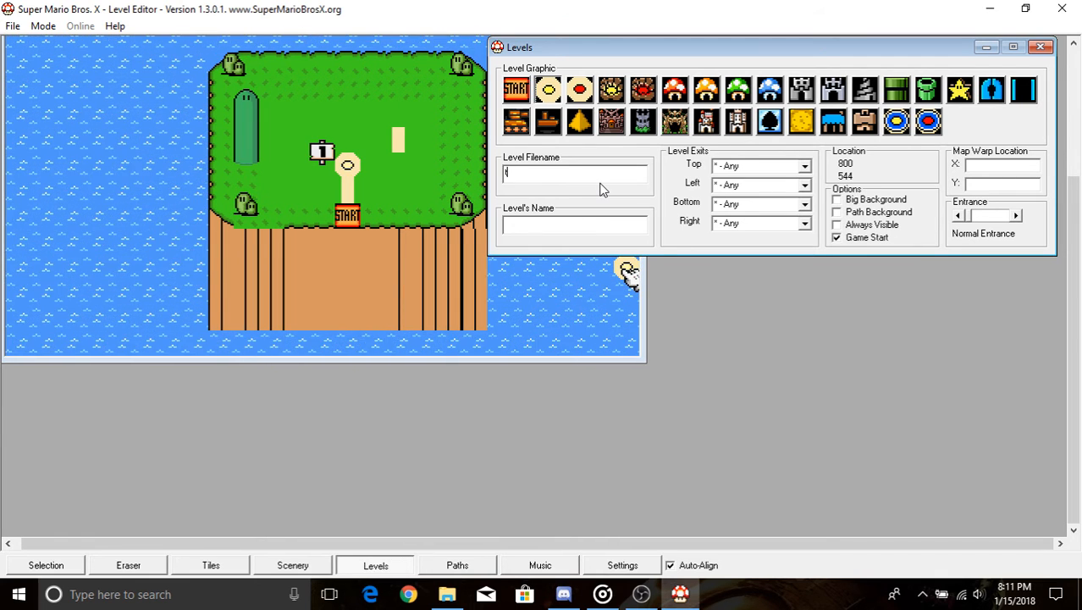
type("test run")
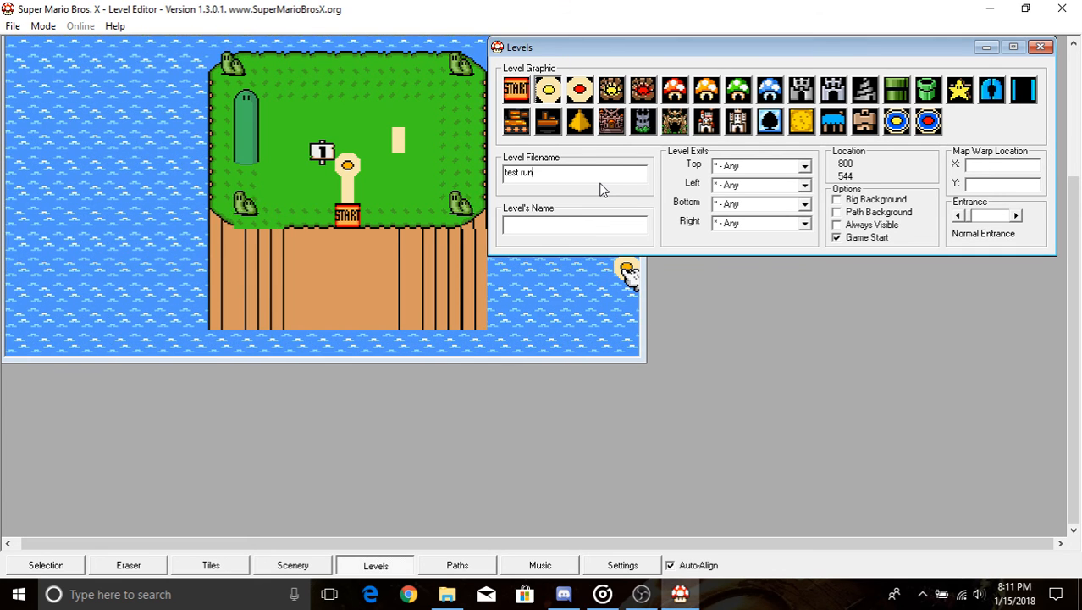
left_click(347, 169)
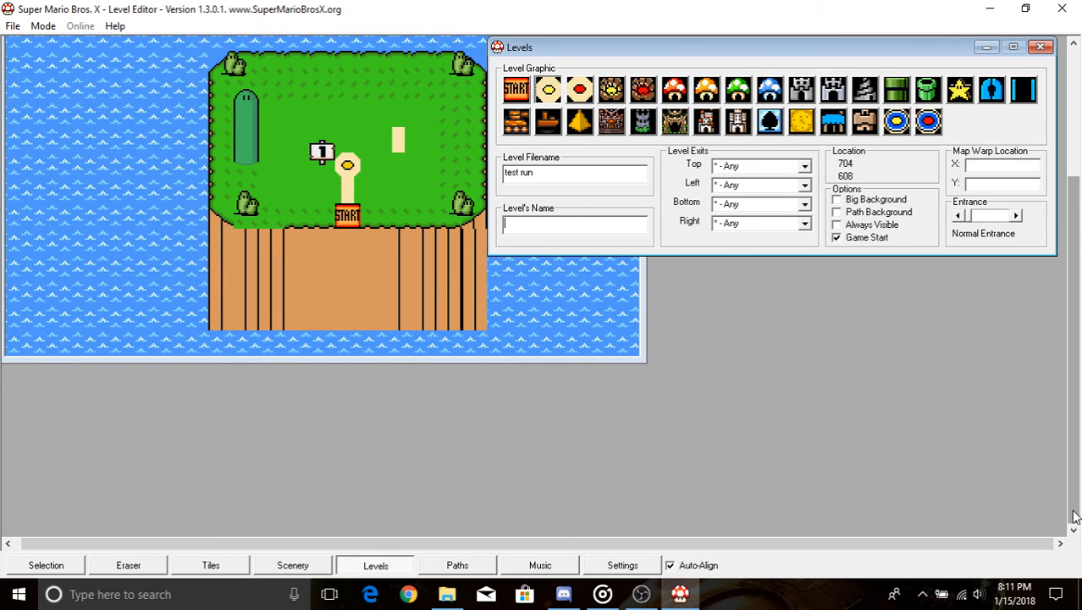
type("hdushadu")
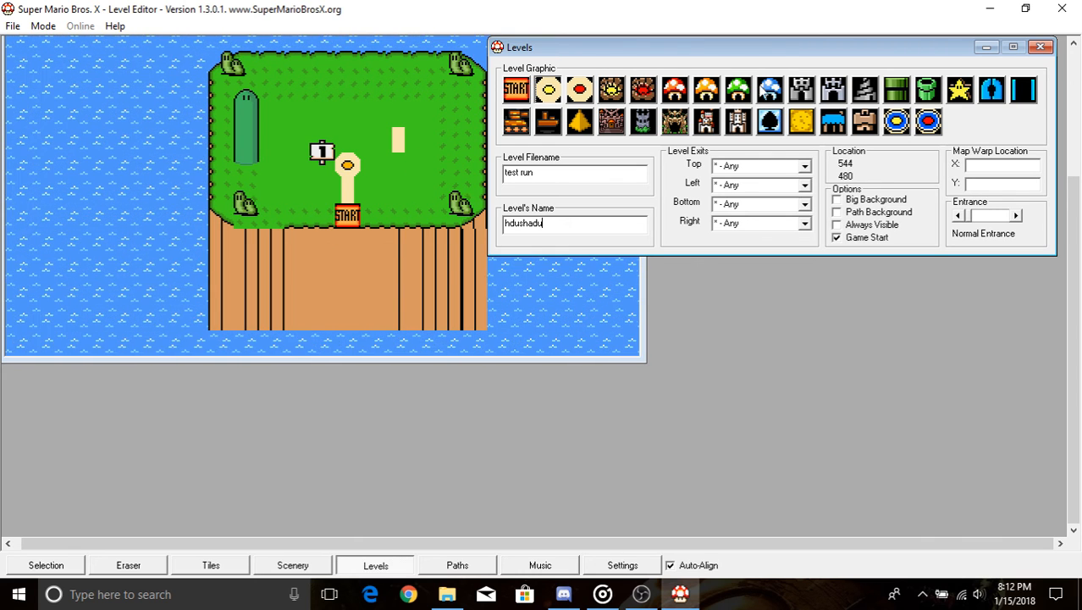
- Minimize the level-point settings and switch from world map editing to level editing, discarding the unsaved changes
left_click_drag(779, 51, 730, 66)
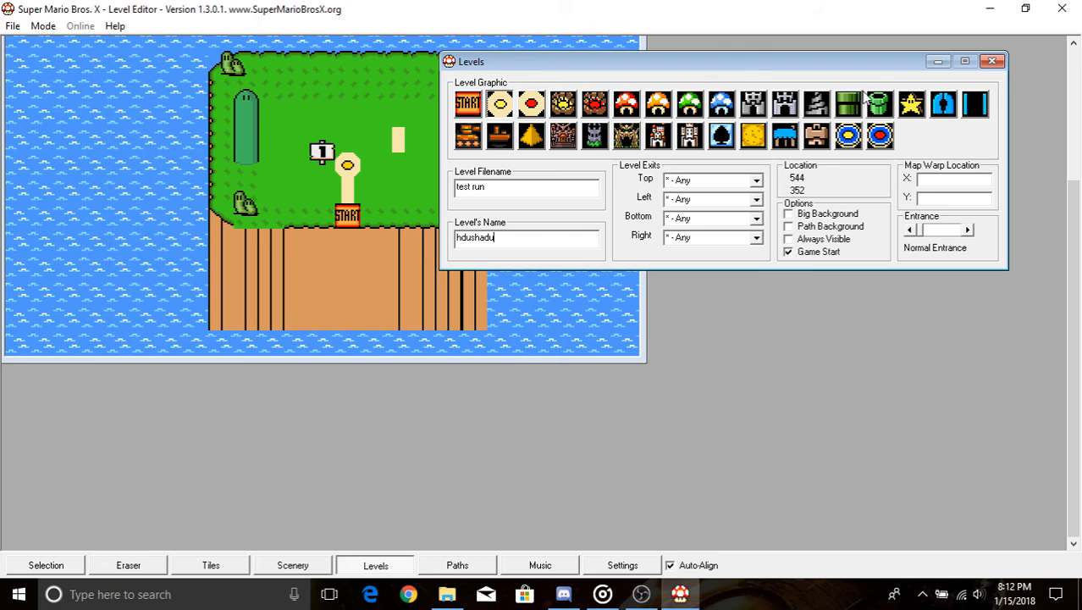
left_click(938, 61)
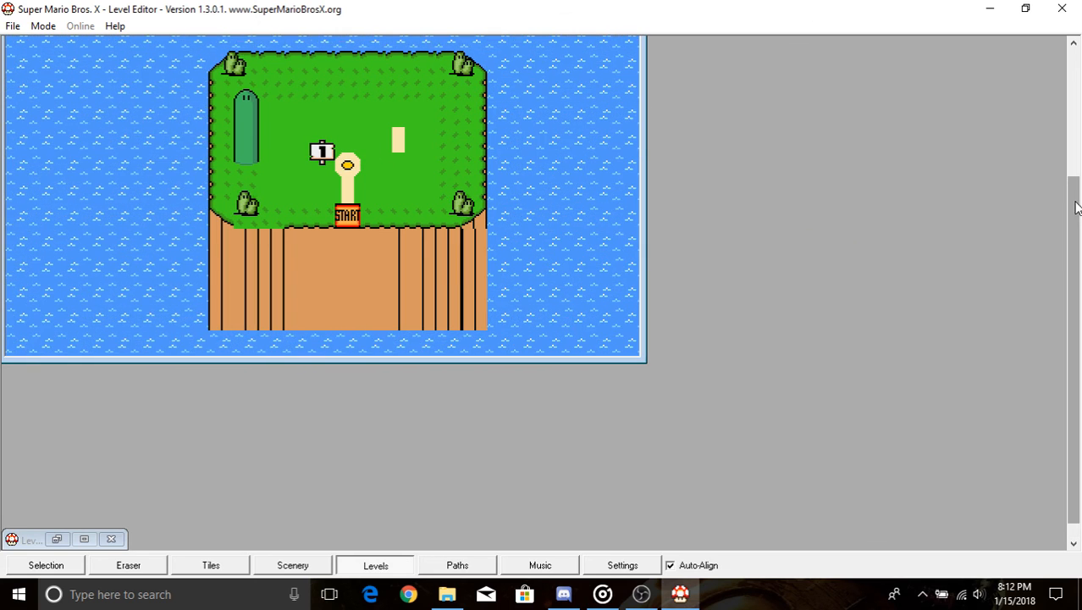
left_click_drag(1077, 207, 1078, 103)
left_click(43, 26)
left_click(85, 43)
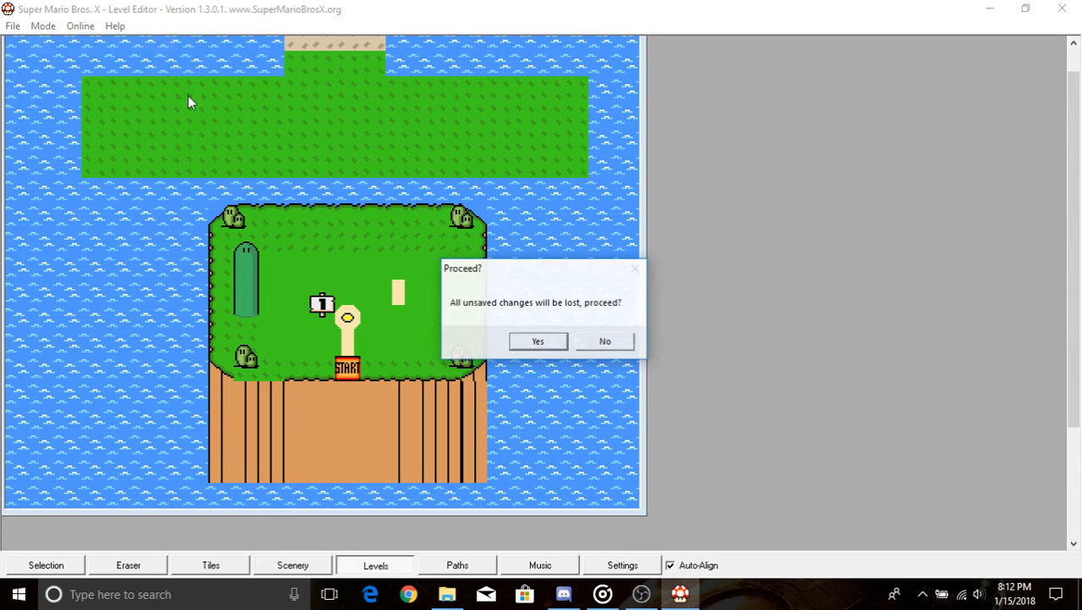
left_click(540, 341)
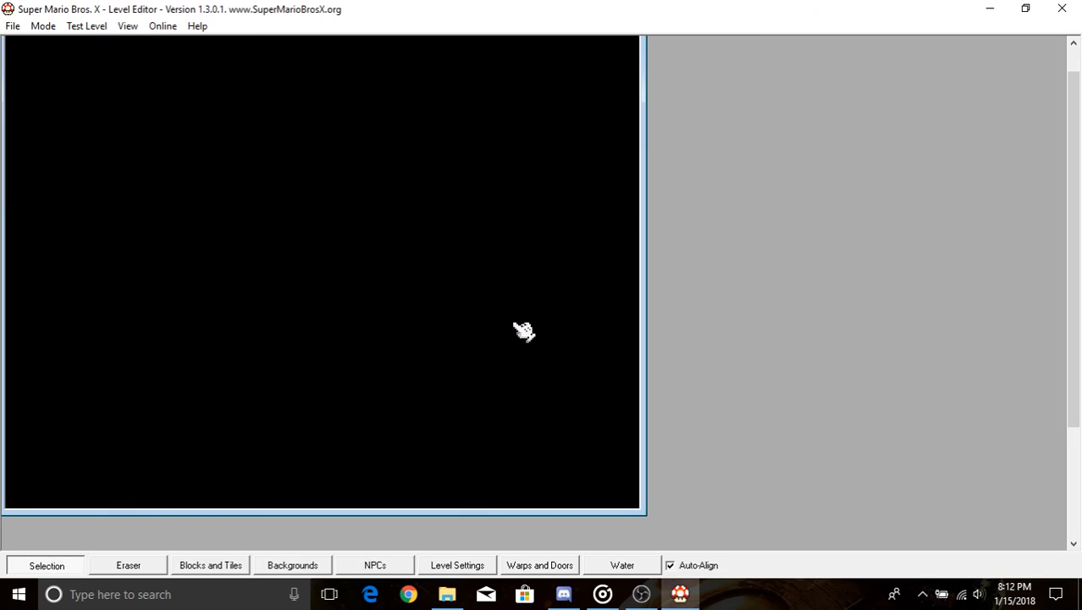
- Open the level test run.lvl from the worlds folder
left_click(12, 26)
left_click(39, 85)
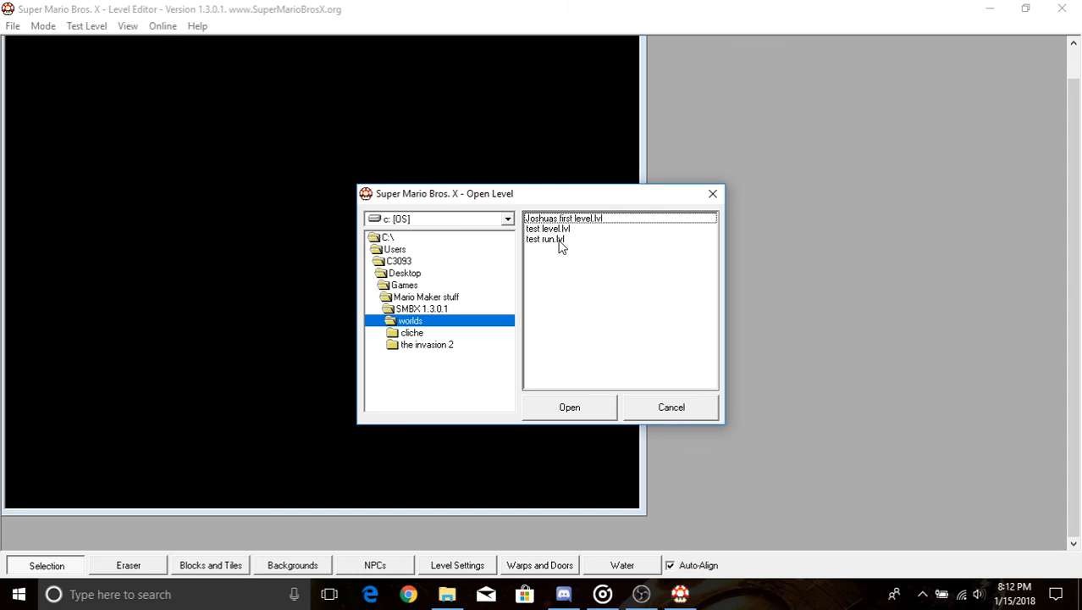
double_click(554, 240)
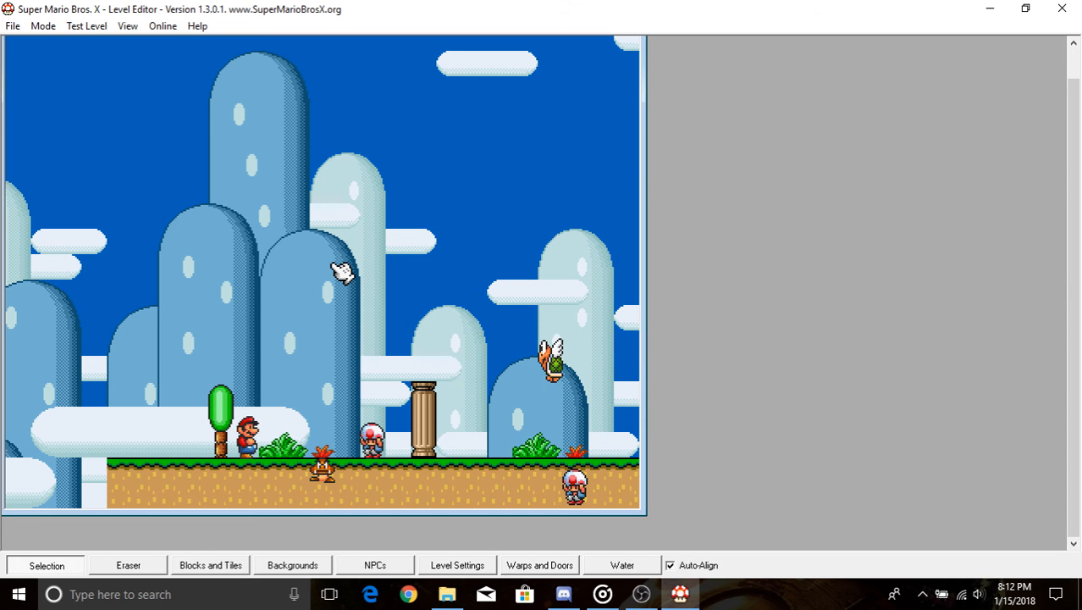
- Look over the opened level from Mario's start point to the door near the end of the ground
key("Right")
key("Right")
key("Right")
key("Right")
key("Right")
key("Right")
key("Right")
key("Right")
key("Down")
key("Down")
key("Down")
key("Left")
key("Left")
key("Left")
key("Left")
key("Up")
key("Up")
key("Up")
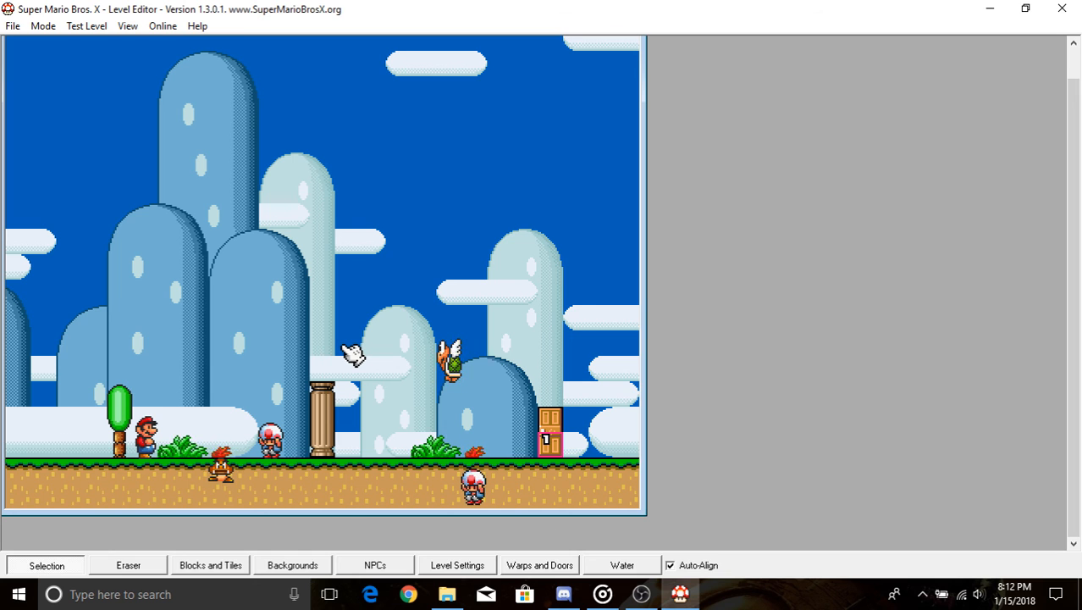
key("Right")
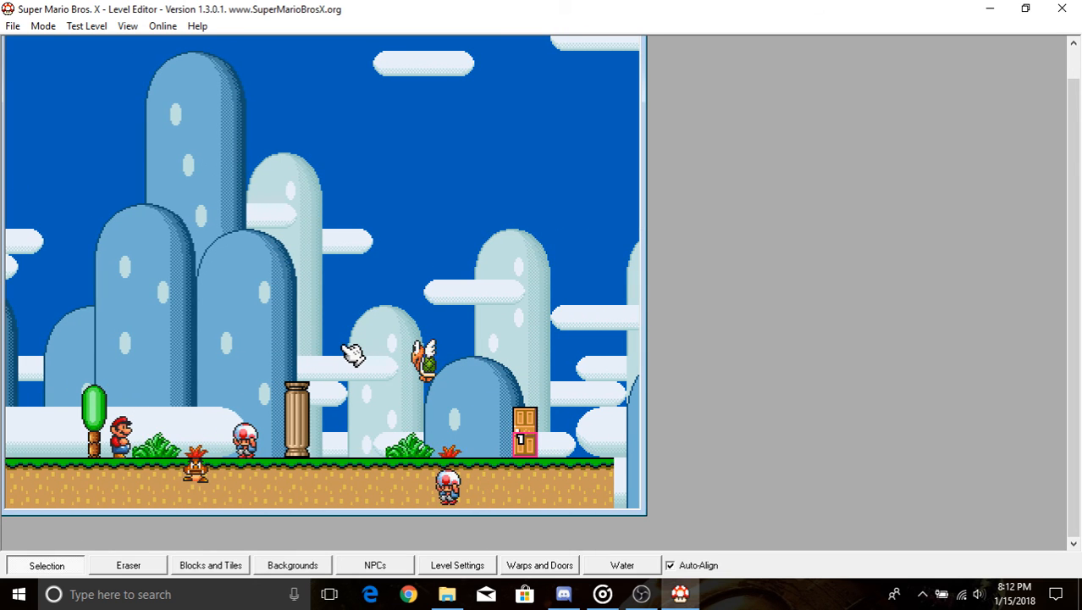